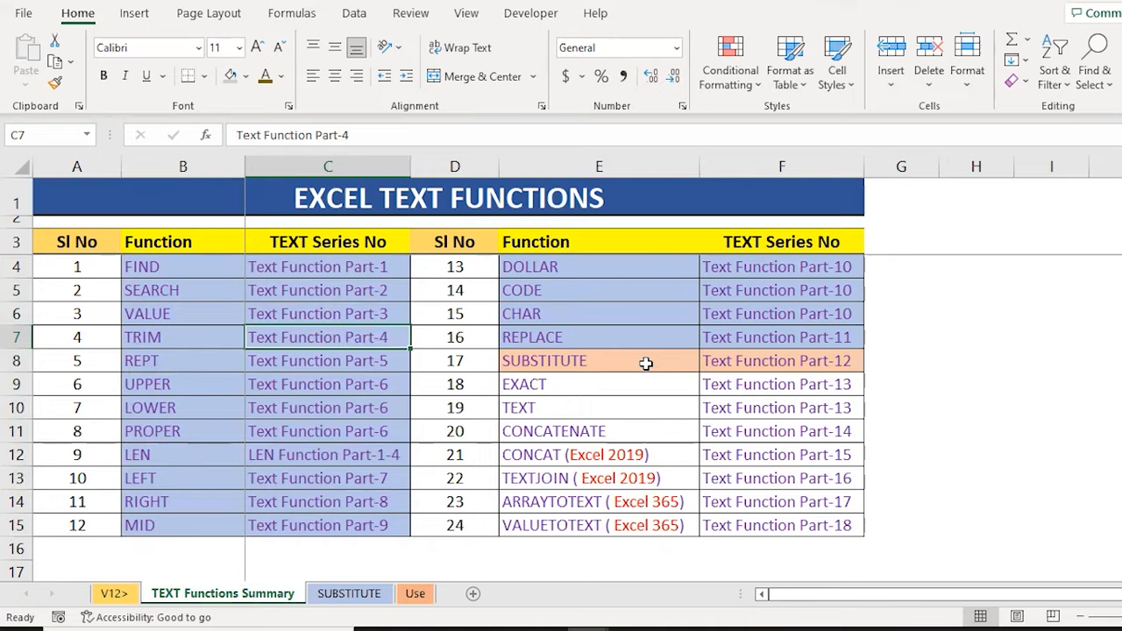
- Open the SUBSTITUTE sheet and go up to its Function Description section
click(347, 594)
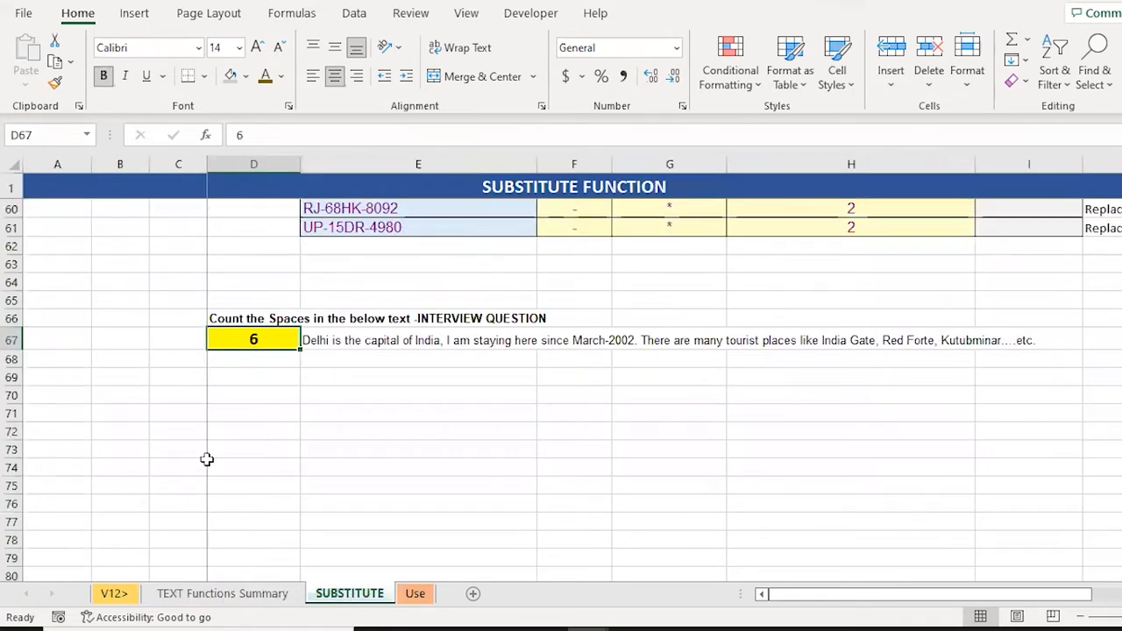
key(Page_Up)
key(Page_Up)
key(Page_Up)
key(Up)
key(Up)
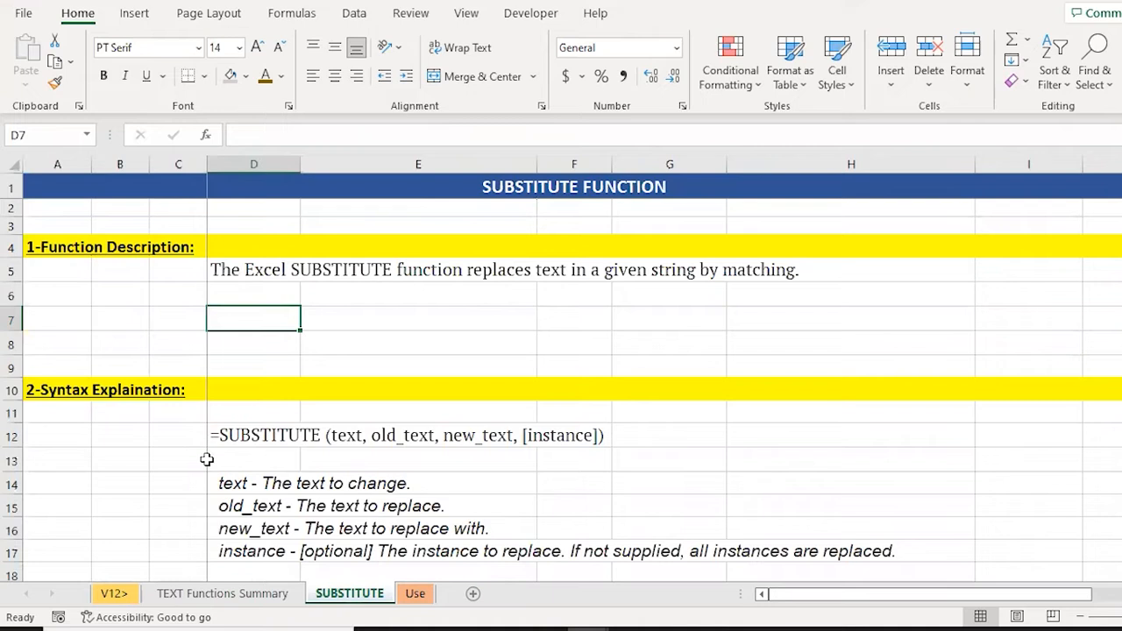
- Review the SUBSTITUTE syntax explanation, the note and the numbered examples down to the vehicle number table
click(250, 476)
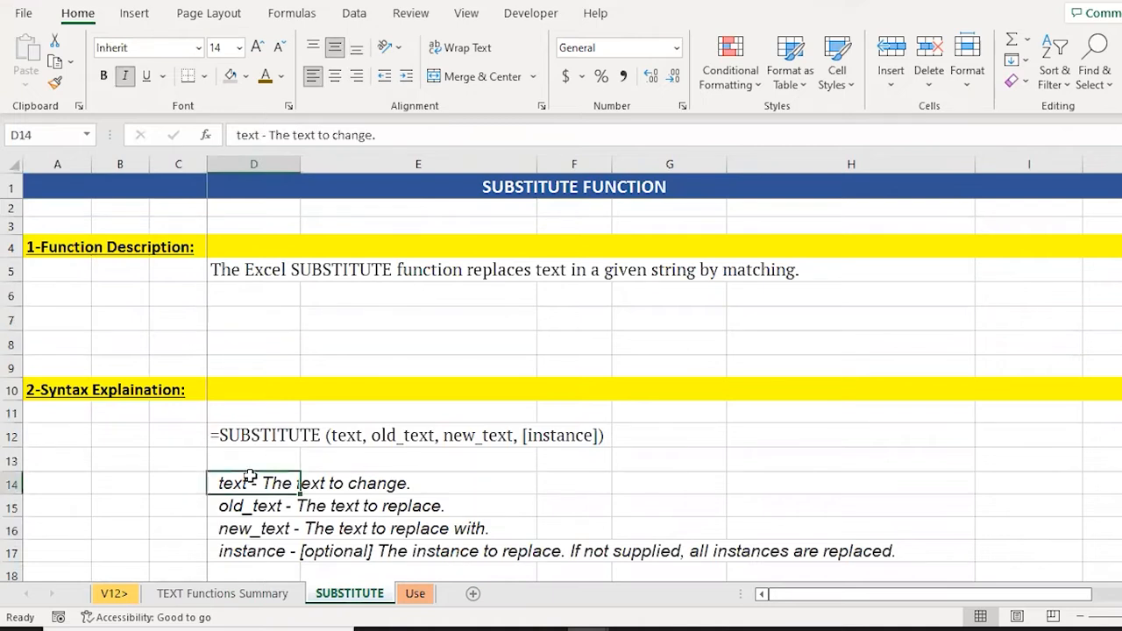
key(Down)
key(Down)
key(Down)
key(Down)
key(Down)
key(Down)
key(Down)
key(Down)
key(Down)
key(Down)
key(Down)
key(Down)
key(Down)
key(Down)
key(Down)
key(Down)
key(Down)
key(Down)
key(Down)
key(Down)
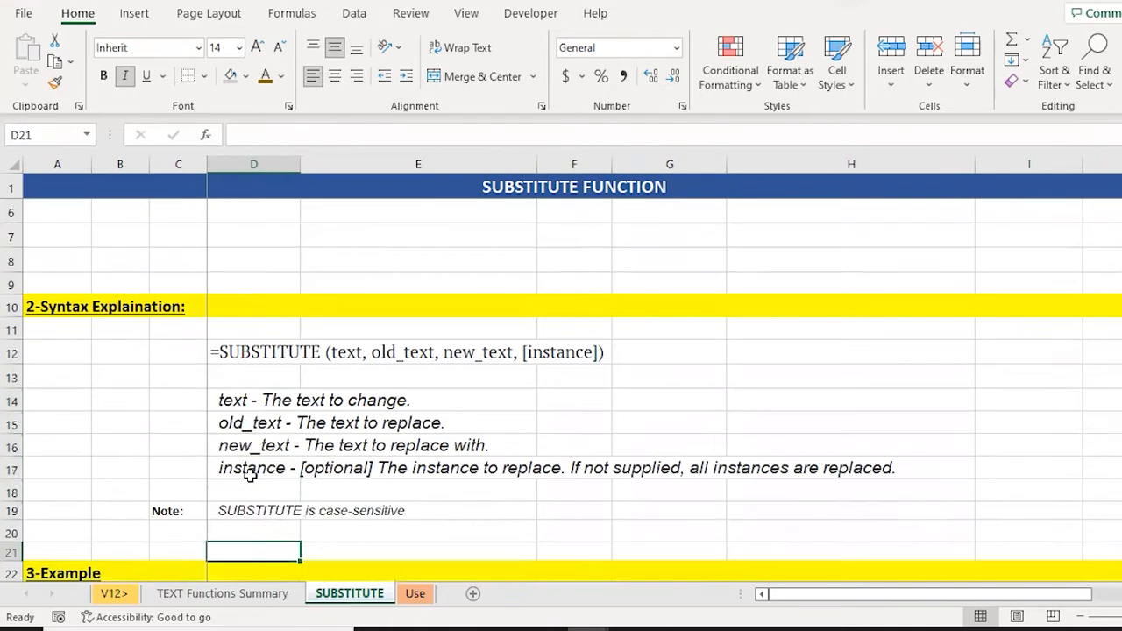
key(Down)
key(Down)
key(Down)
key(Down)
key(Down)
key(Down)
key(Down)
key(Down)
key(Down)
key(Down)
key(Down)
key(Down)
key(Down)
key(Down)
key(Down)
key(Down)
key(Down)
key(Down)
key(Down)
key(Down)
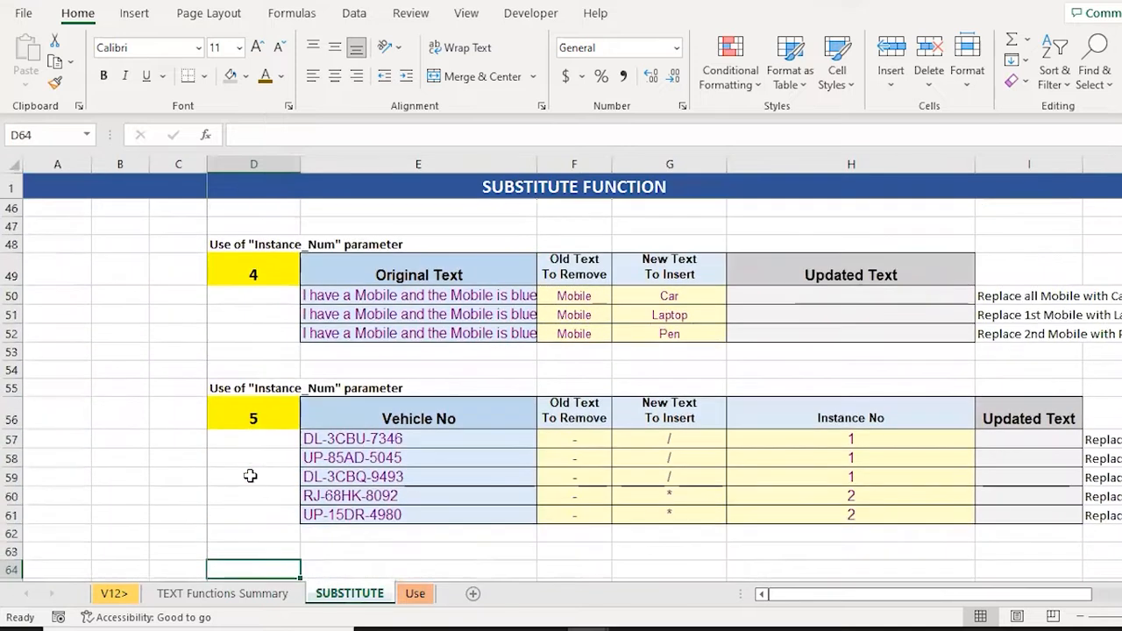
- Look through the company use cases on the Use sheet, including the nested SUBSTITUTE example, and return to its first row
click(416, 593)
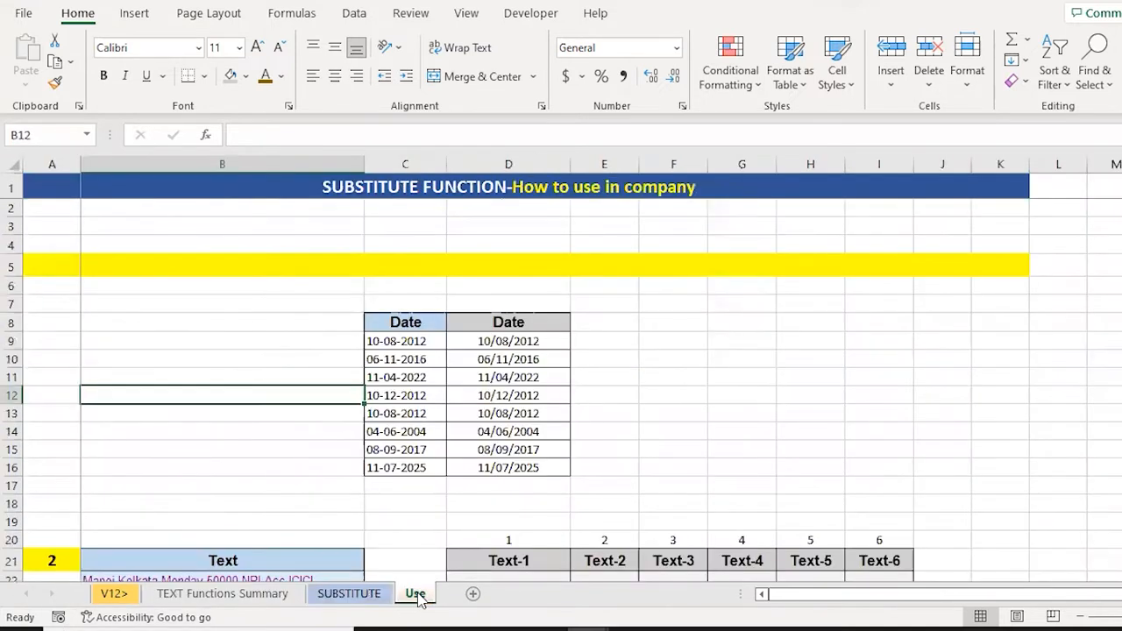
key(Up)
key(Up)
key(Up)
key(Up)
key(Down)
key(Down)
key(Down)
key(Down)
key(Down)
key(Down)
key(Down)
key(Down)
key(Down)
key(Down)
key(Down)
key(Down)
key(Down)
key(Down)
key(Down)
key(Down)
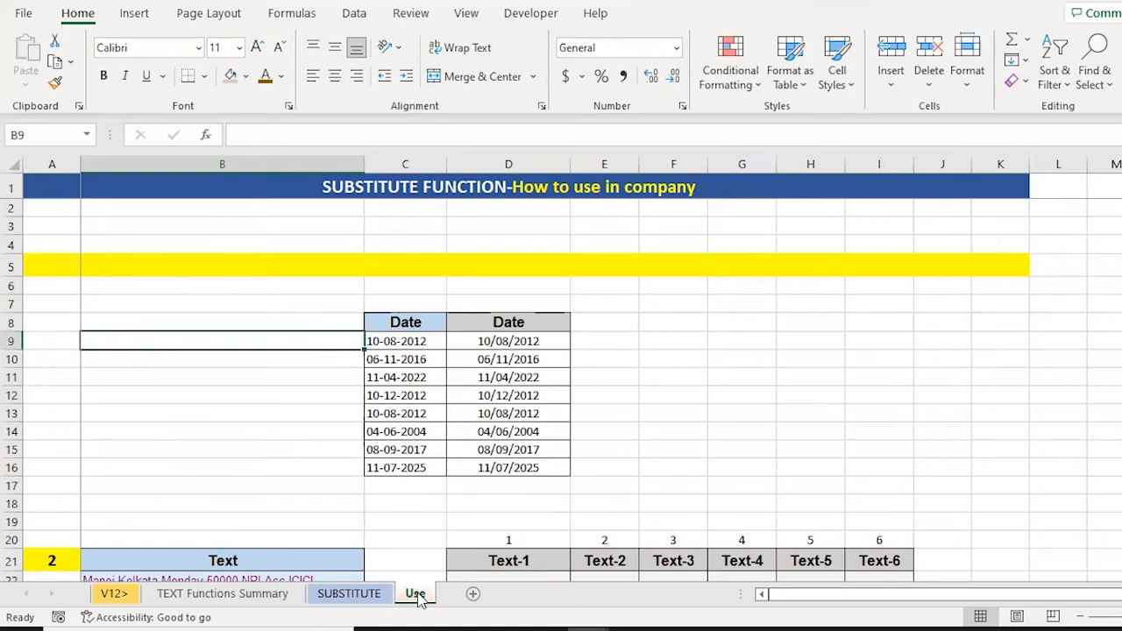
key(Down)
key(Down)
key(Down)
key(Down)
key(Down)
key(Down)
key(Down)
key(Down)
key(Down)
key(Down)
key(Down)
key(Down)
key(Down)
key(Down)
key(Down)
key(Down)
key(Down)
key(Down)
key(Down)
key(Down)
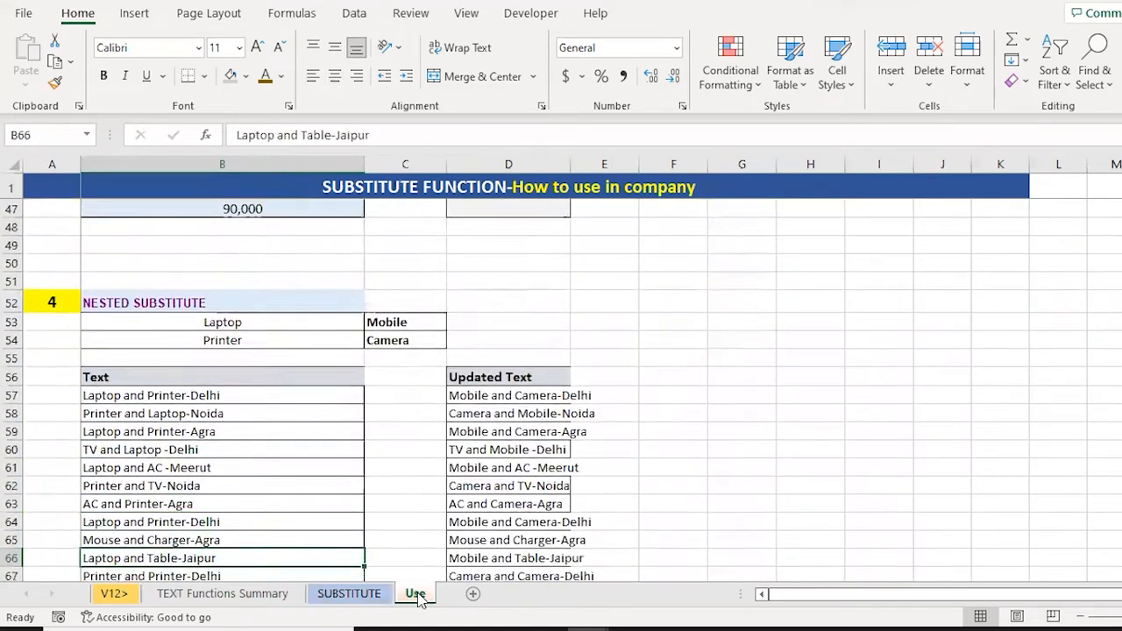
key(Down)
key(Down)
key(Down)
key(Down)
key(Down)
key(Down)
key(Down)
key(Up)
key(Up)
key(Up)
key(Up)
key(Up)
key(Up)
key(Up)
key(ctrl+Up)
key(ctrl+Up)
key(ctrl+Up)
key(ctrl+Up)
key(ctrl+Up)
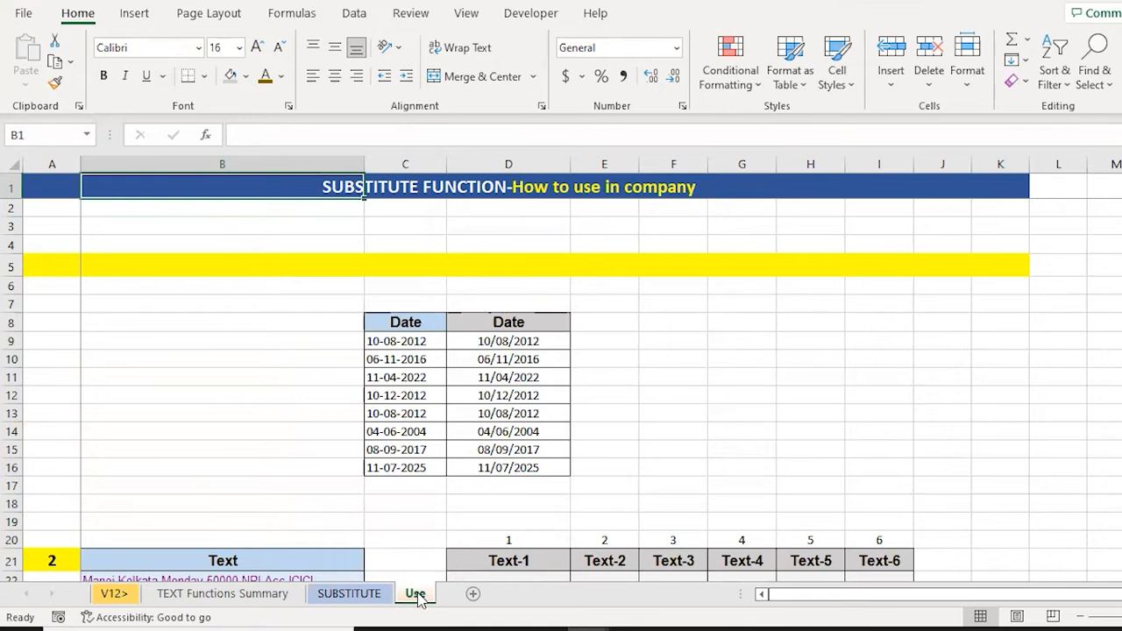
- Return to the SUBSTITUTE sheet and go back up to cell D7 below the function description
click(355, 596)
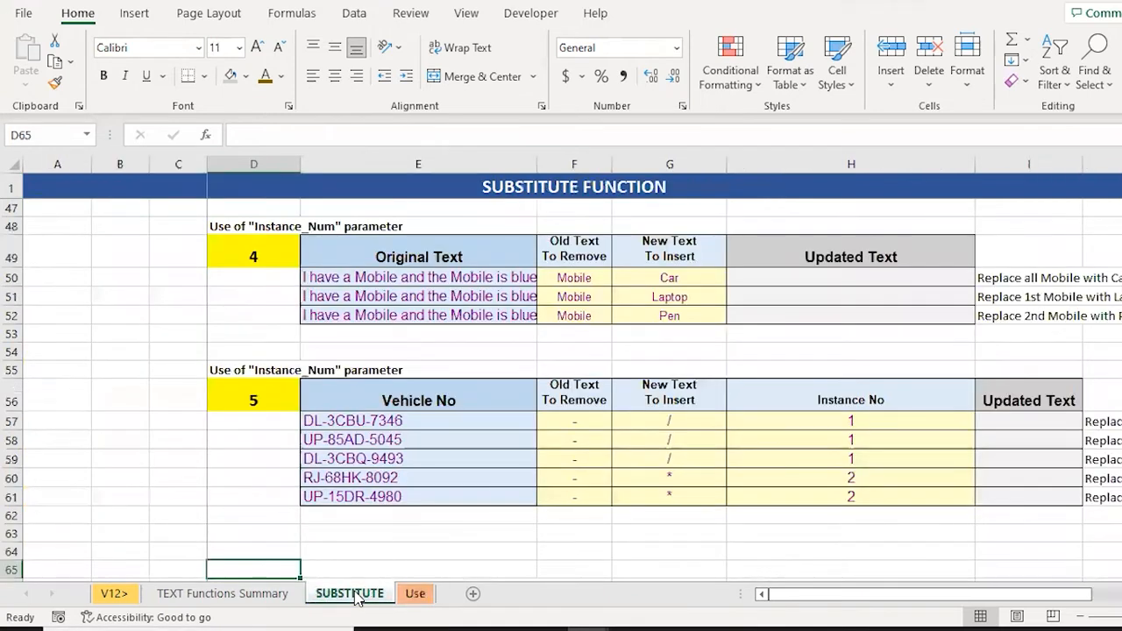
key(Up)
key(Up)
key(Up)
key(Up)
key(Up)
key(Up)
key(Up)
key(Up)
key(Up)
key(Up)
key(Up)
key(Up)
key(Up)
key(Up)
key(Up)
key(Up)
key(Up)
key(Up)
key(Up)
key(Up)
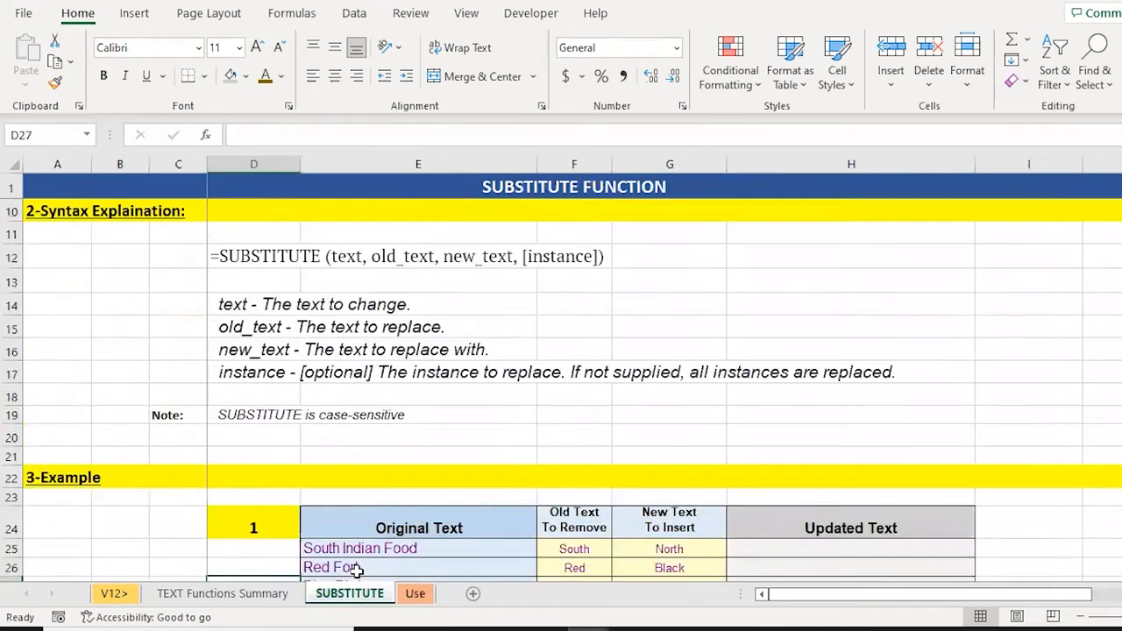
key(Up)
key(Up)
key(Up)
key(Up)
key(Up)
key(Up)
key(Up)
key(Up)
key(Up)
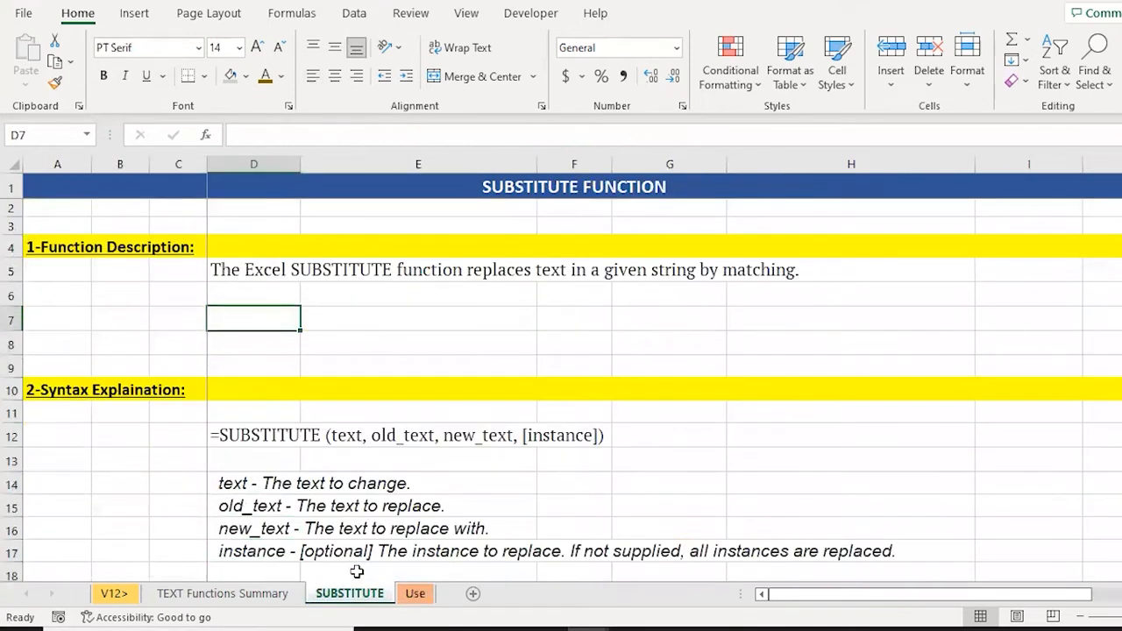
- Enter the sample text "My mobile" in cell E7
key(Right)
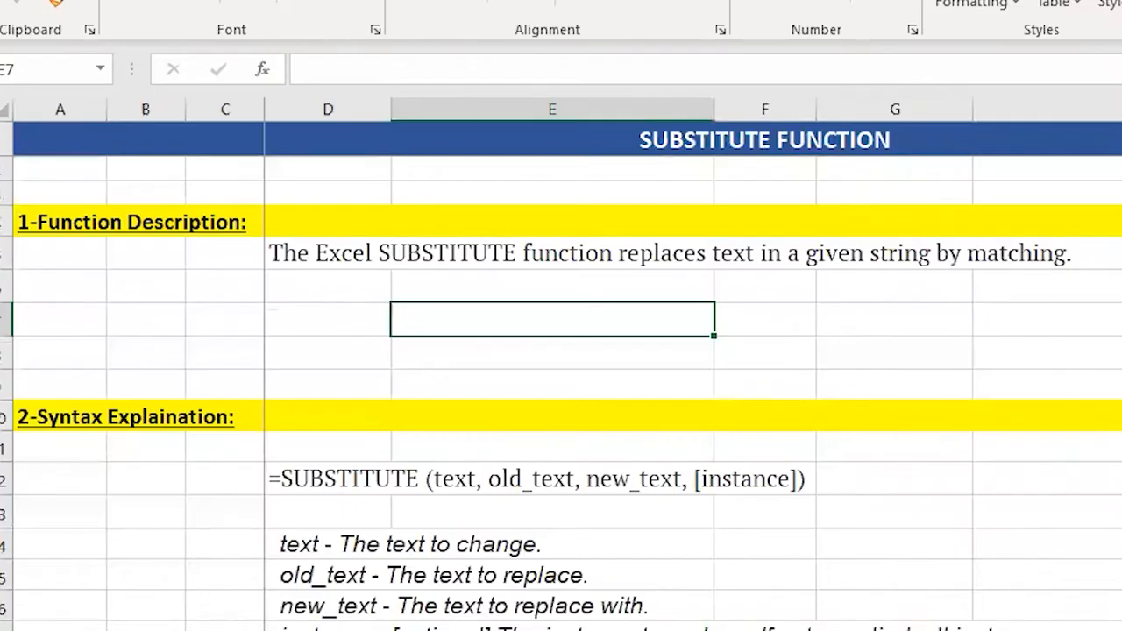
text(m)
key(BackSpace)
text(My mobile)
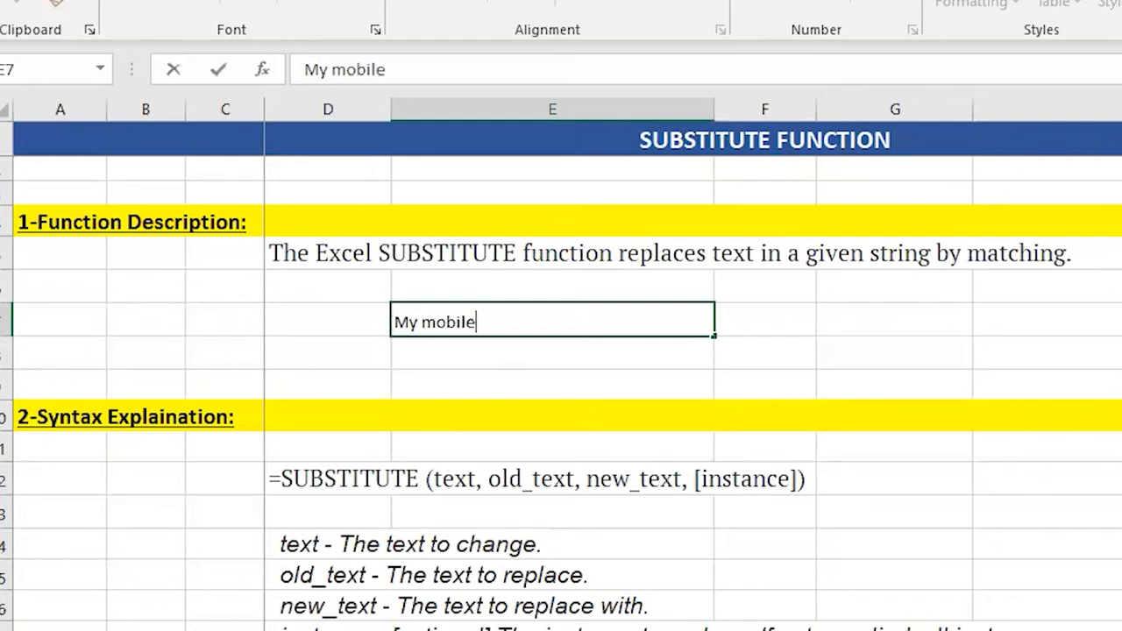
key(Tab)
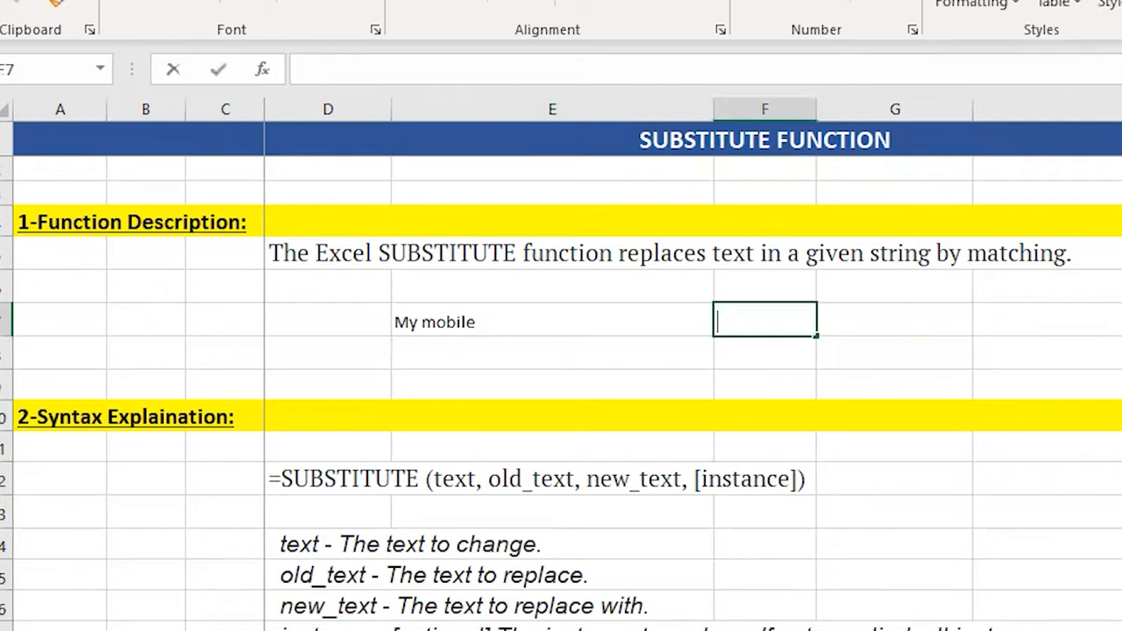
- In F7, enter =SUBSTITUTE(E7,"My","Your") to replace the word My with Your in the sample text
text(=sub)
key(Tab)
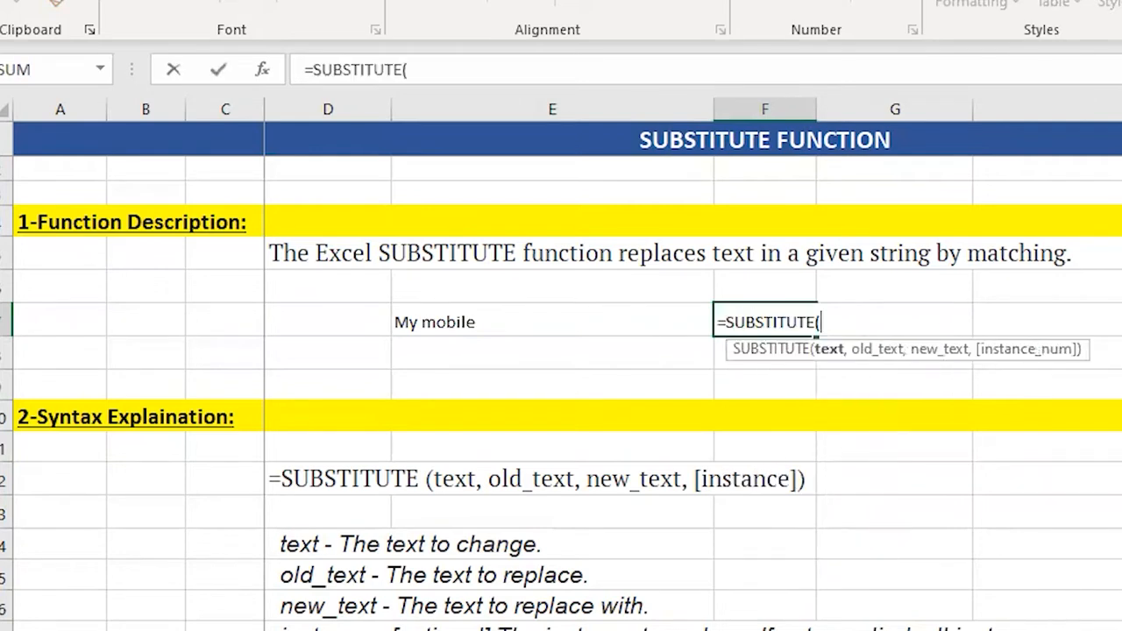
key(Left)
key(Left)
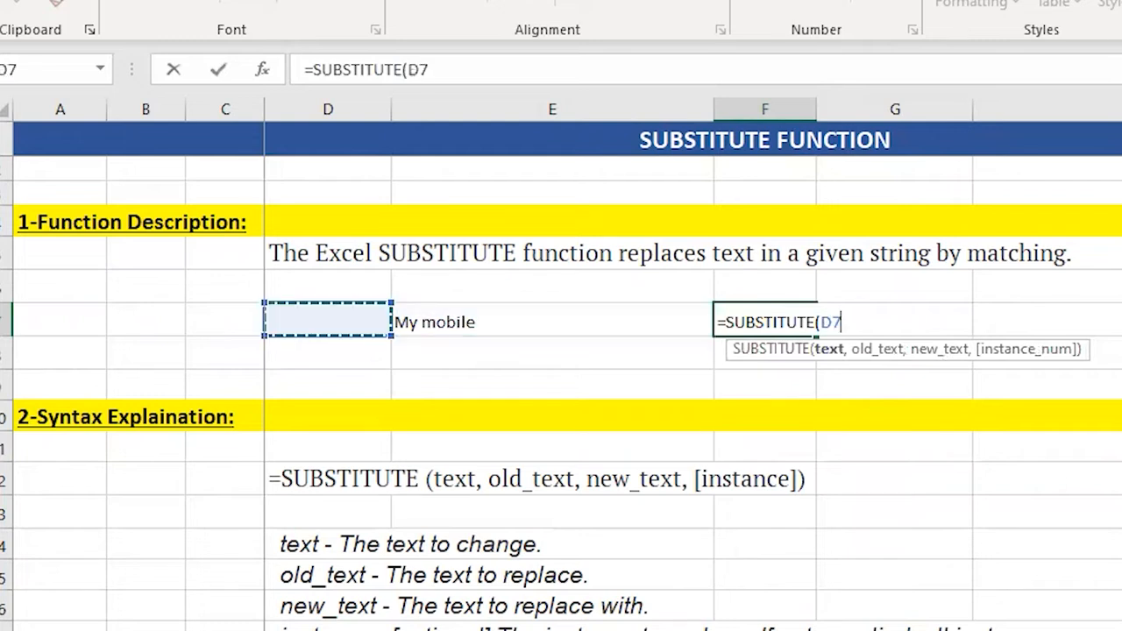
key(Right)
text(,)
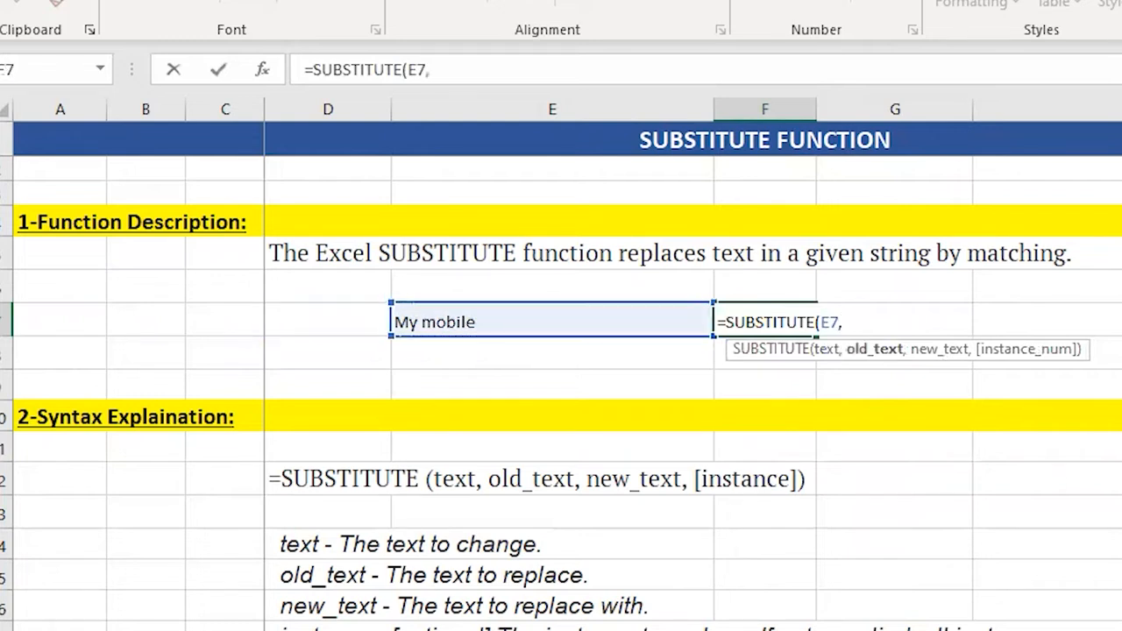
text("My",")
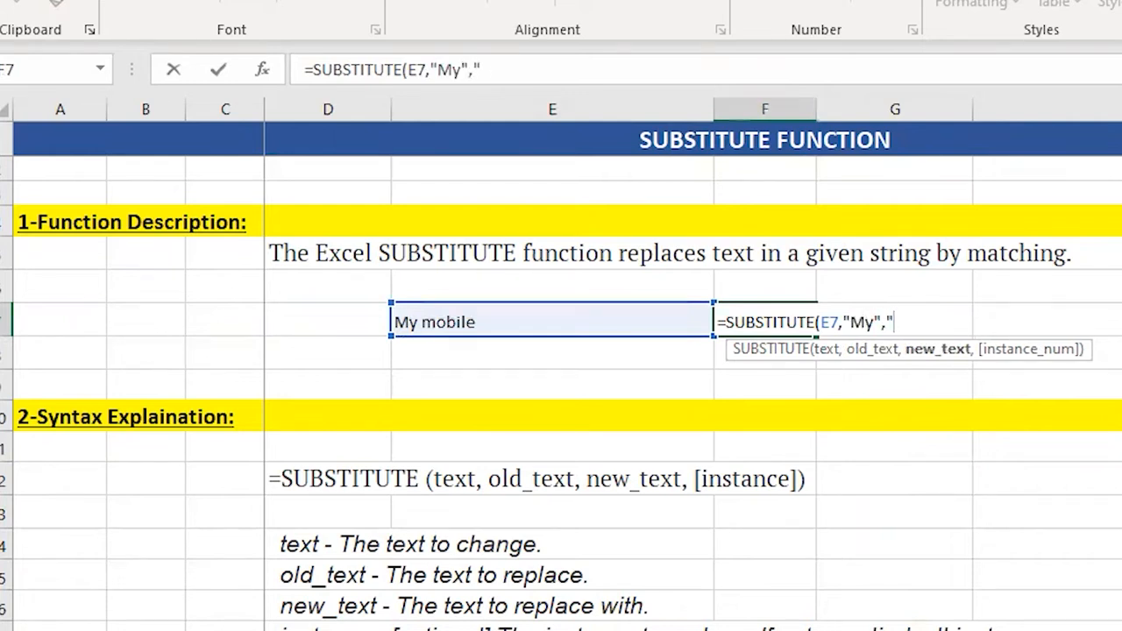
text(You)
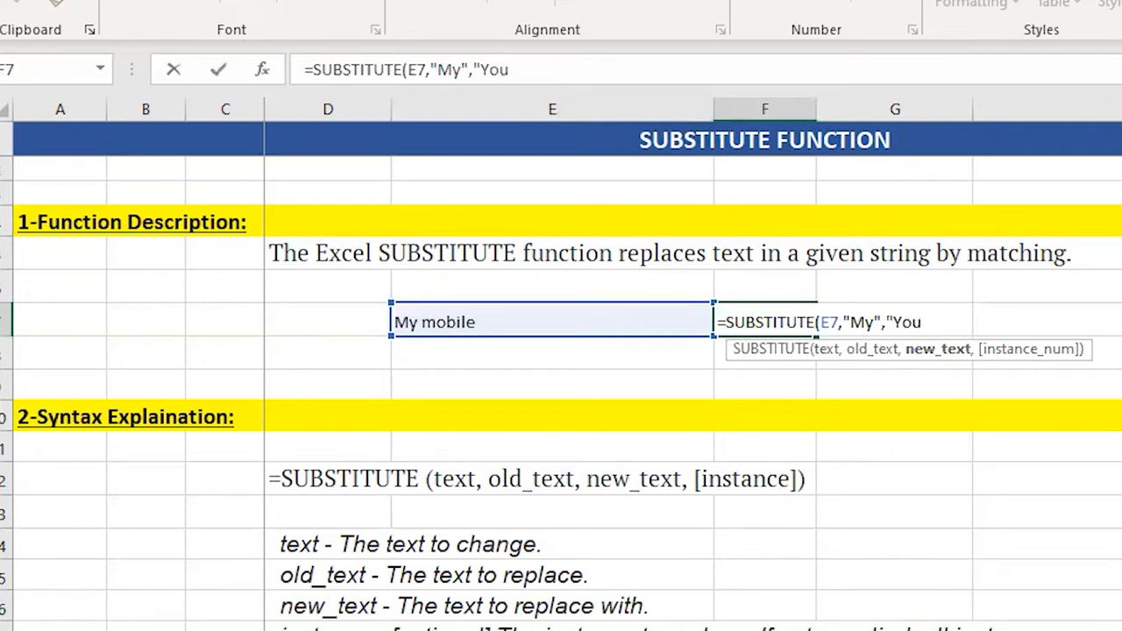
text(r"))
key(Return)
- Compare the source text in E7 with the SUBSTITUTE formula and its result in F7
key(Up)
key(Left)
key(Left)
key(Right)
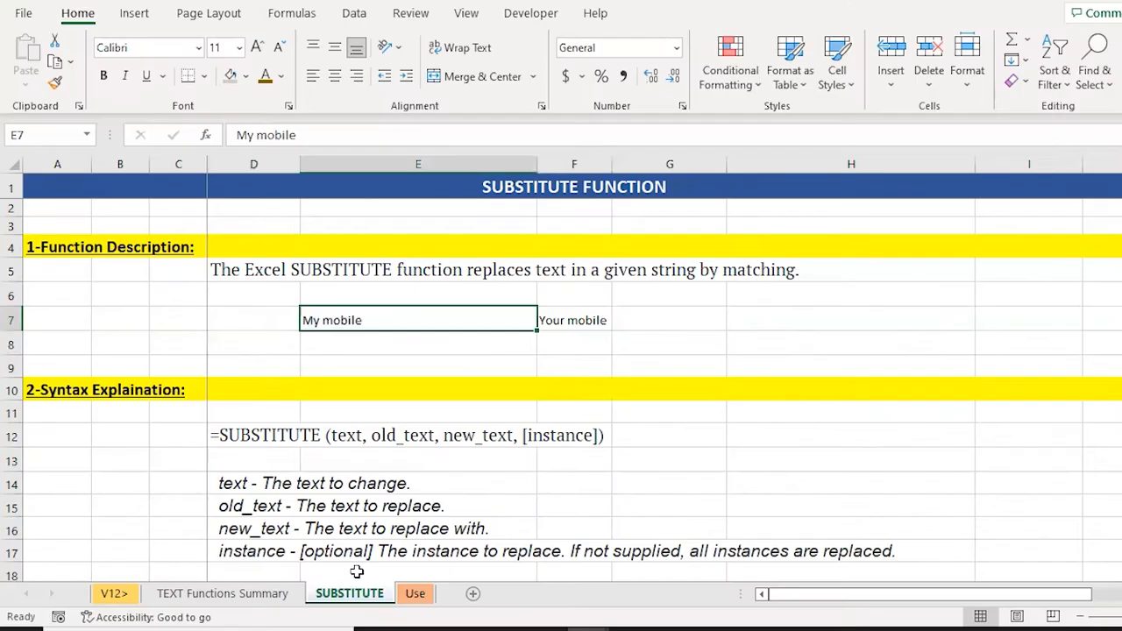
key(Right)
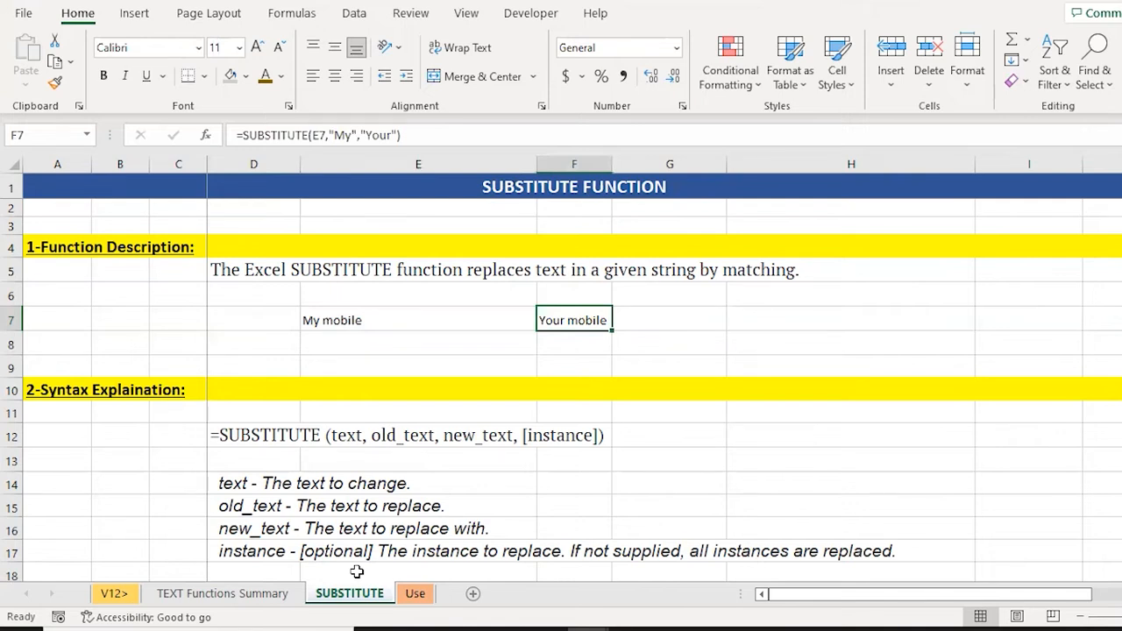
key(Left)
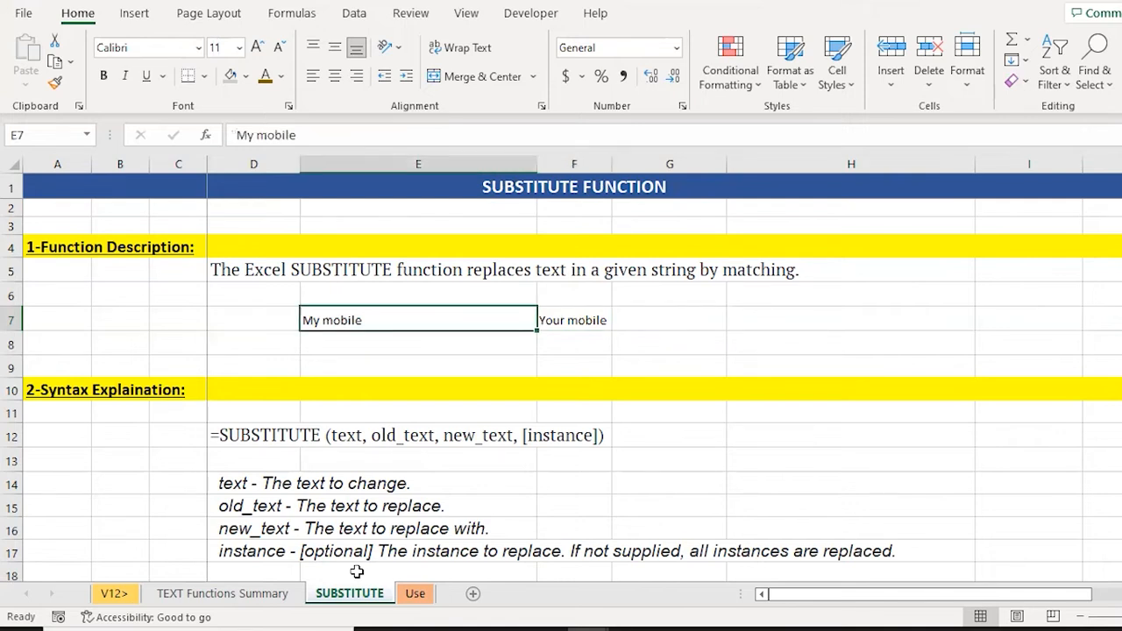
key(Left)
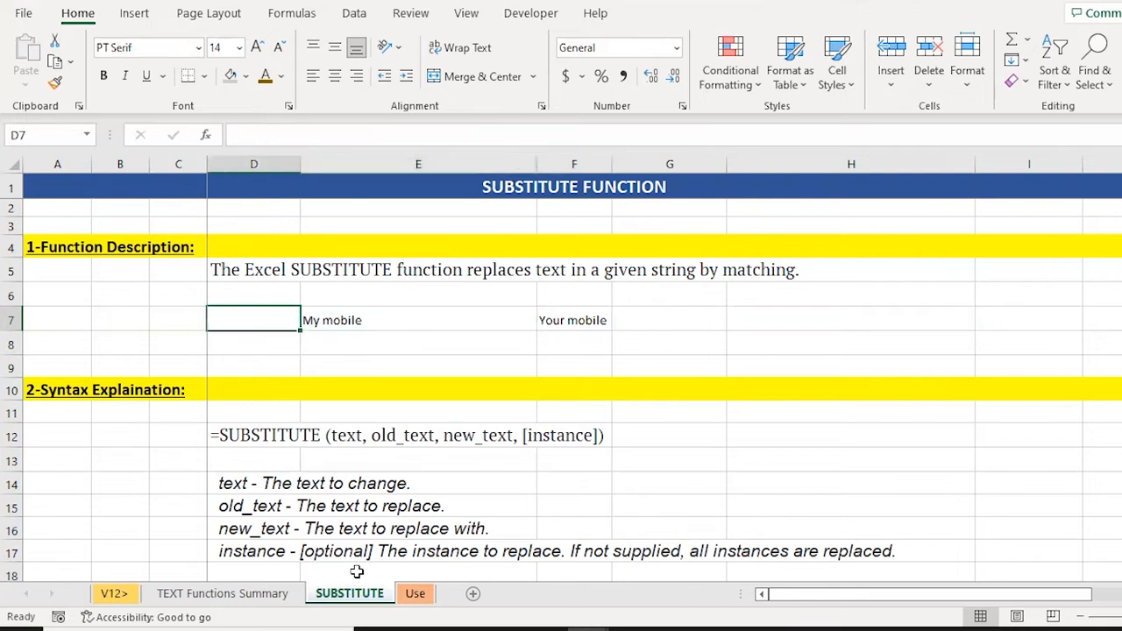
- Go to the syntax explanation section and examine the SUBSTITUTE syntax line in D12
key(Down)
key(Down)
key(Down)
key(Down)
key(Down)
key(Down)
key(Down)
key(Down)
key(Down)
key(Down)
key(Down)
key(Down)
key(Down)
key(Down)
key(Down)
key(Down)
key(Down)
key(Down)
key(Down)
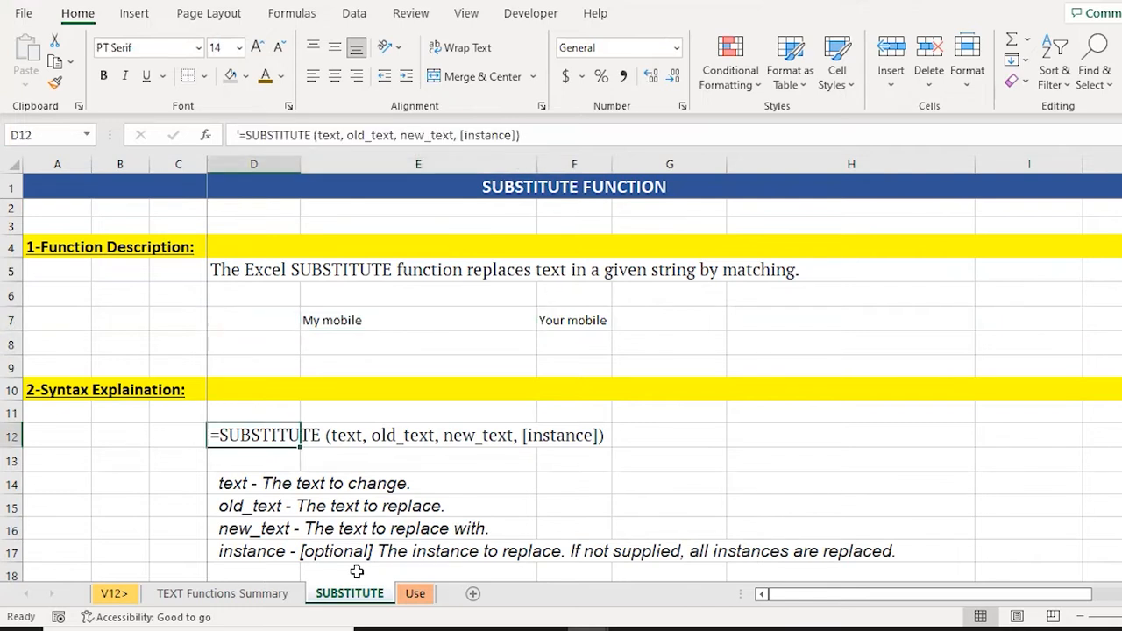
key(Up)
key(Up)
key(Up)
key(Up)
key(Up)
key(Up)
key(Up)
key(Up)
key(Up)
key(Up)
key(Up)
key(Up)
key(Up)
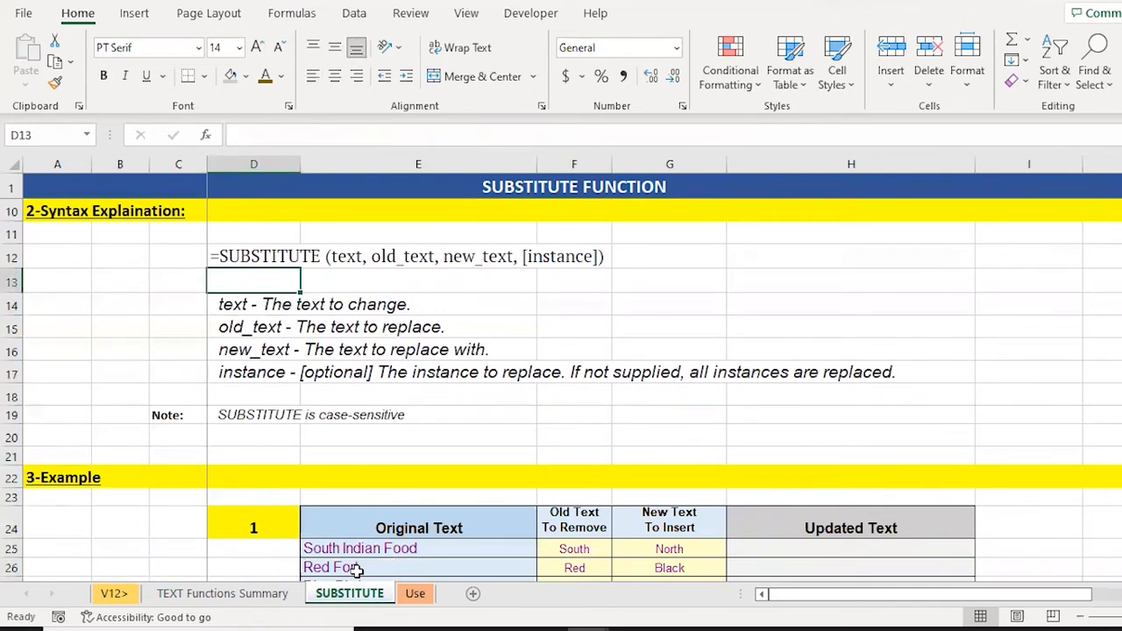
- Read the explanations of the text, old_text, new_text and instance arguments, and the note in D19
key(Down)
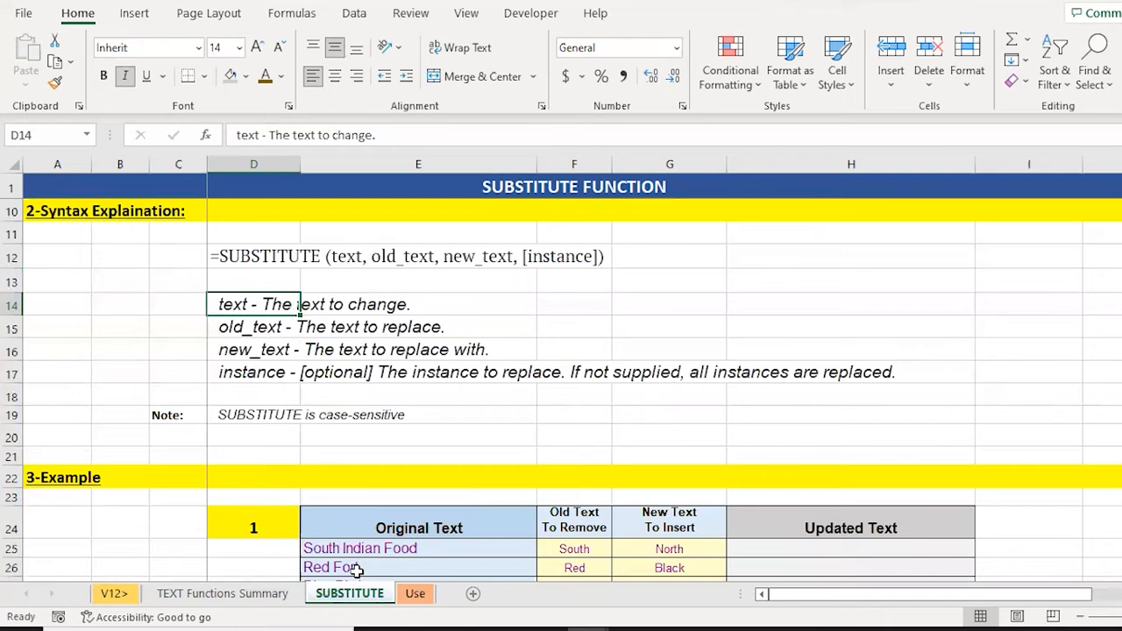
key(Down)
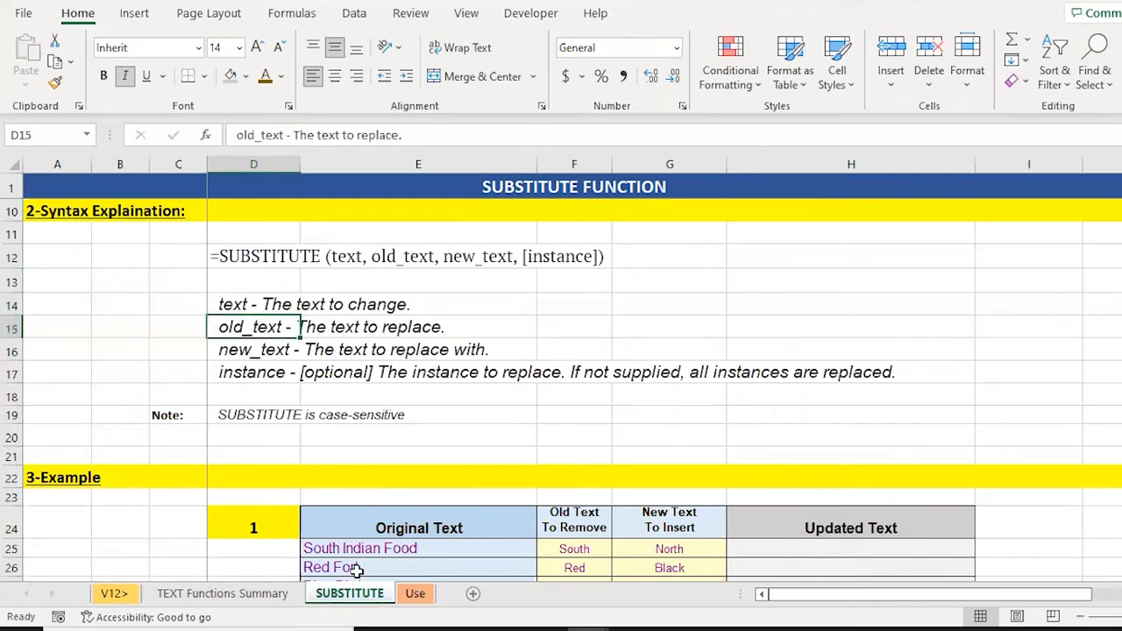
key(Down)
key(Down)
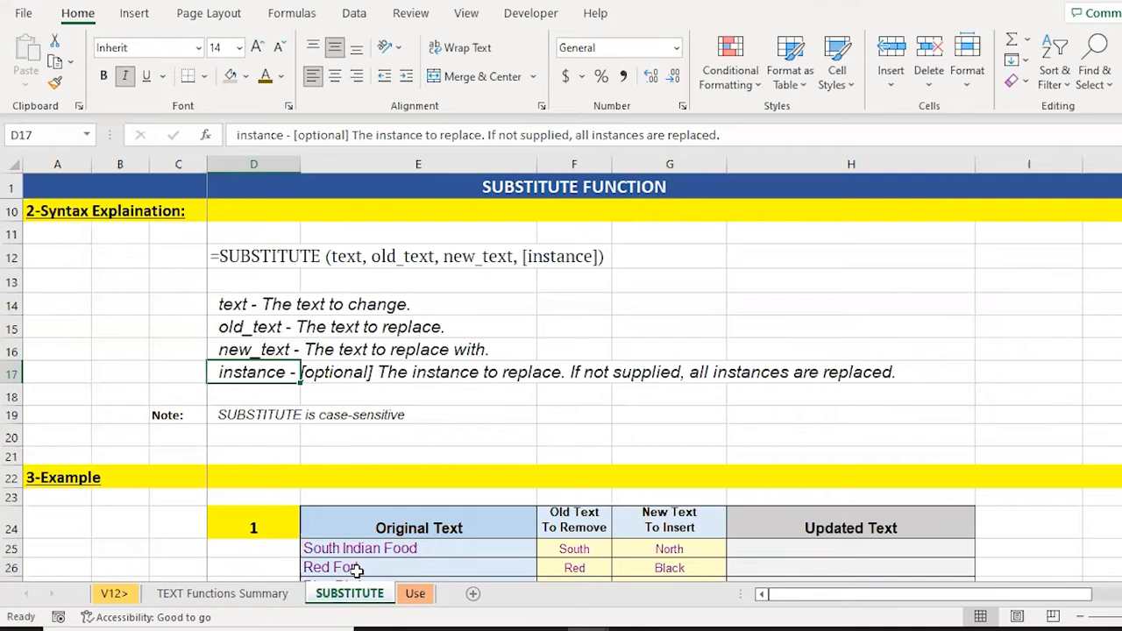
key(Down)
key(Down)
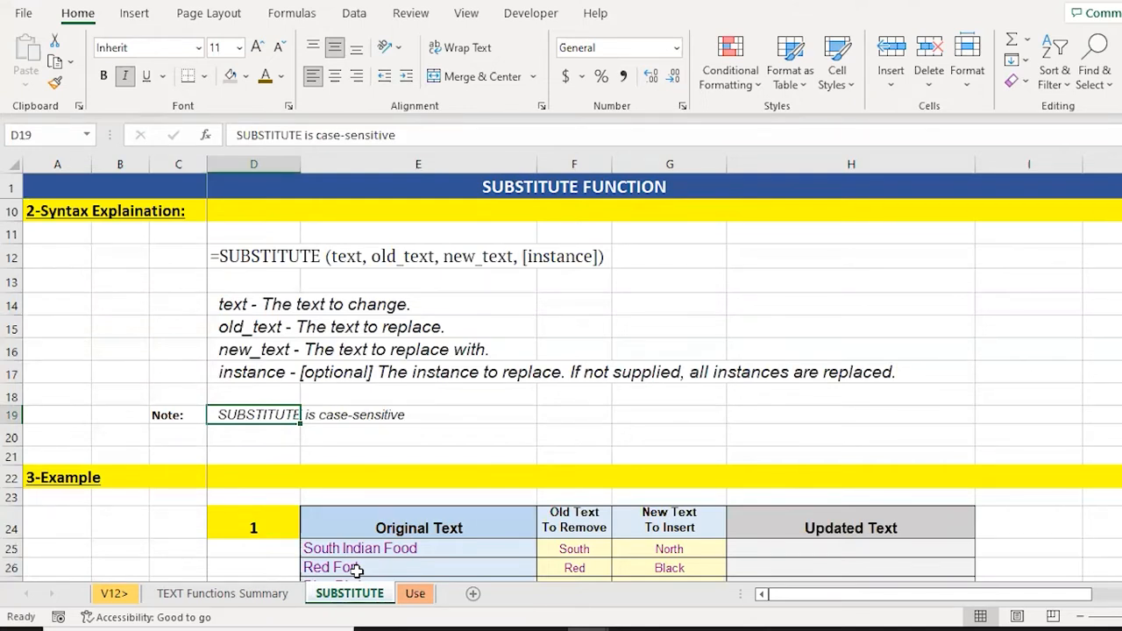
- Look over the example tables and return to the first original text of example 1 in E25
key(Down)
key(Down)
key(Down)
key(Down)
key(Down)
key(Down)
key(Down)
key(Down)
key(Down)
key(Down)
key(Down)
key(Down)
key(Down)
key(Down)
key(Down)
key(Down)
key(Down)
key(Down)
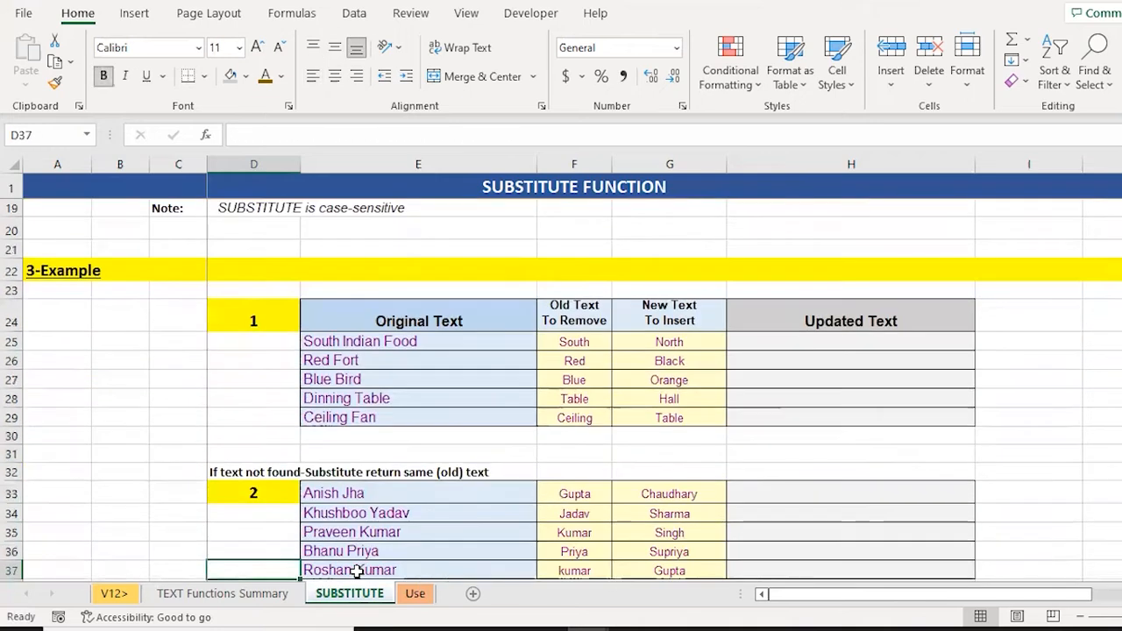
key(Up)
key(Up)
key(Up)
key(Up)
key(Up)
key(Right)
key(Right)
key(Up)
key(Up)
key(Up)
key(Up)
key(Up)
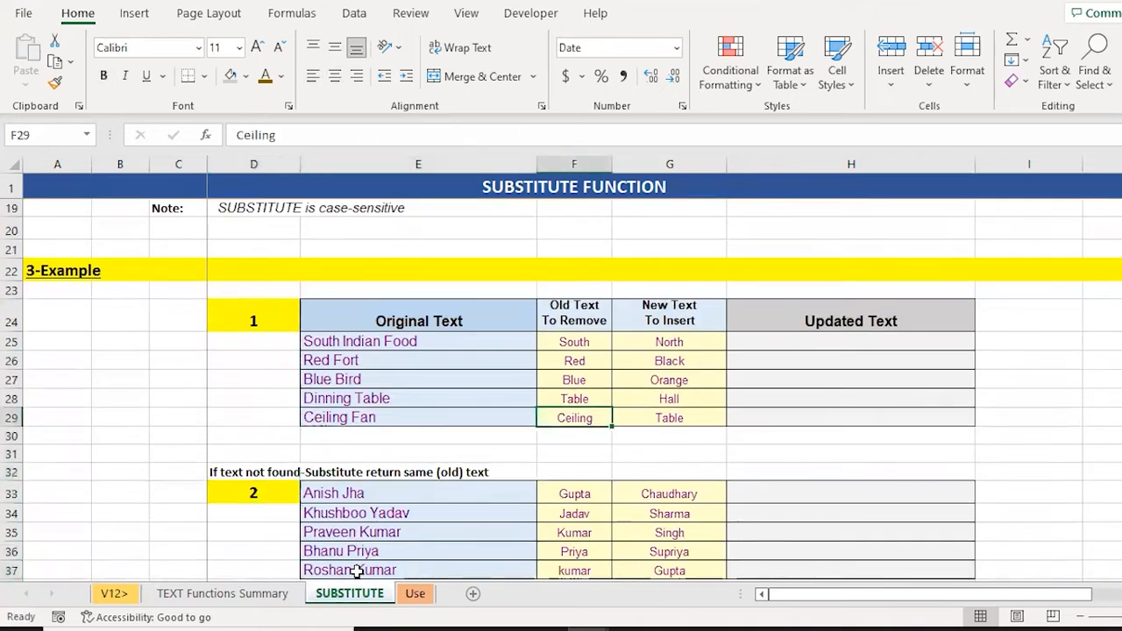
key(Up)
key(Up)
key(Left)
- Examine the Original Text, Old Text To Remove and New Text To Insert entries of example 1, selecting rows 25 to 29 column by column
key(ctrl+shift+Down)
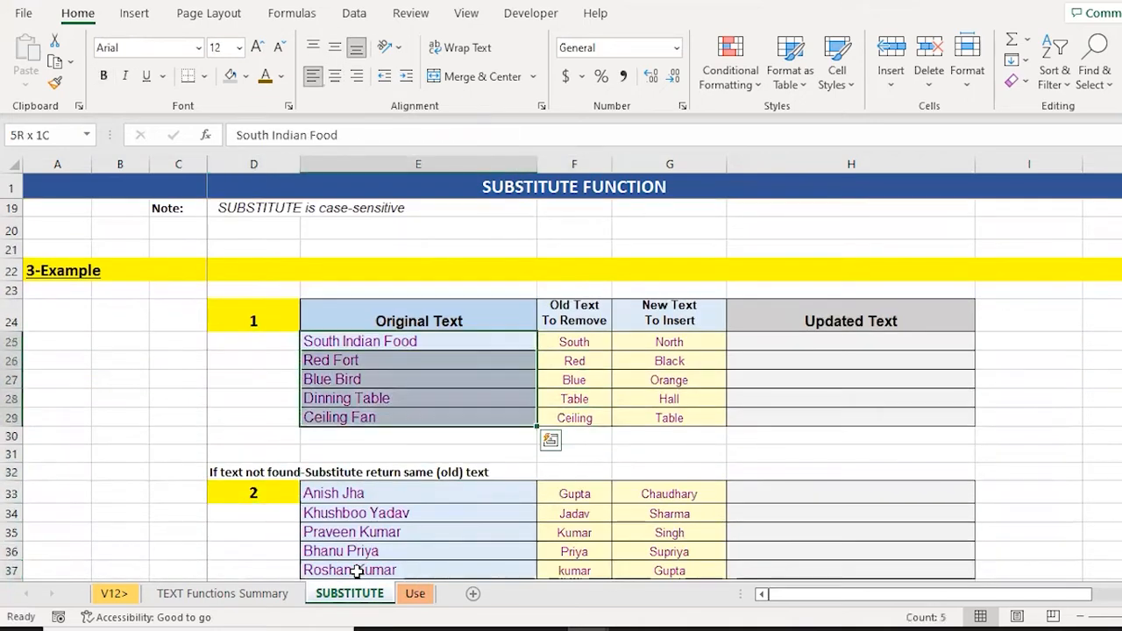
key(shift+Up)
key(shift+Up)
key(shift+Up)
key(shift+Up)
key(ctrl+shift+Down)
key(Right)
key(ctrl+shift+Down)
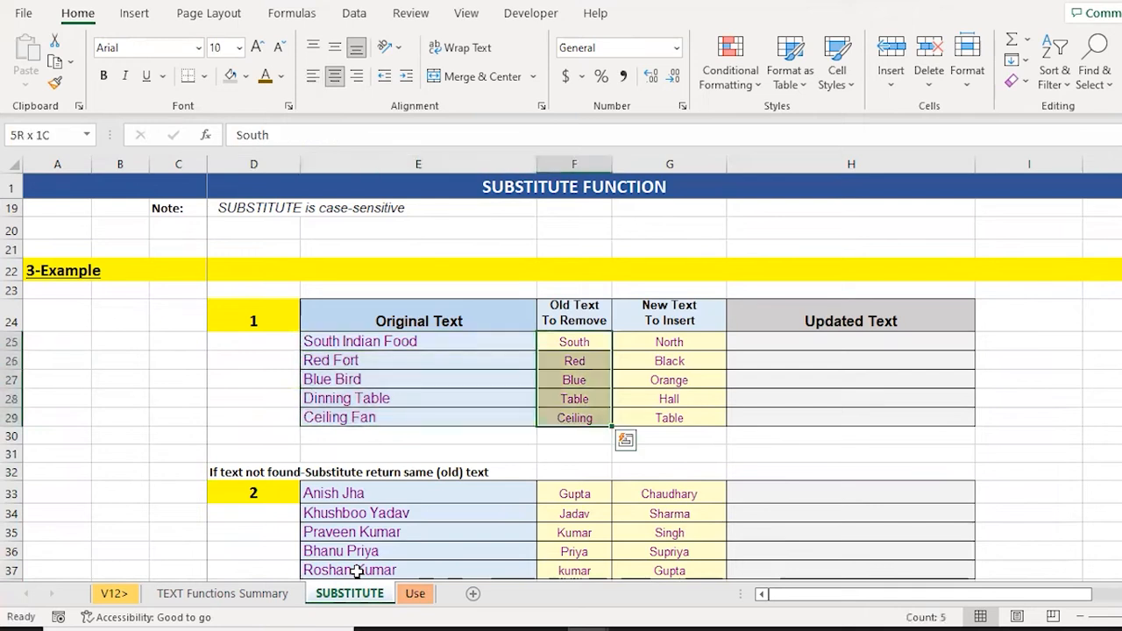
key(Right)
key(ctrl+shift+Down)
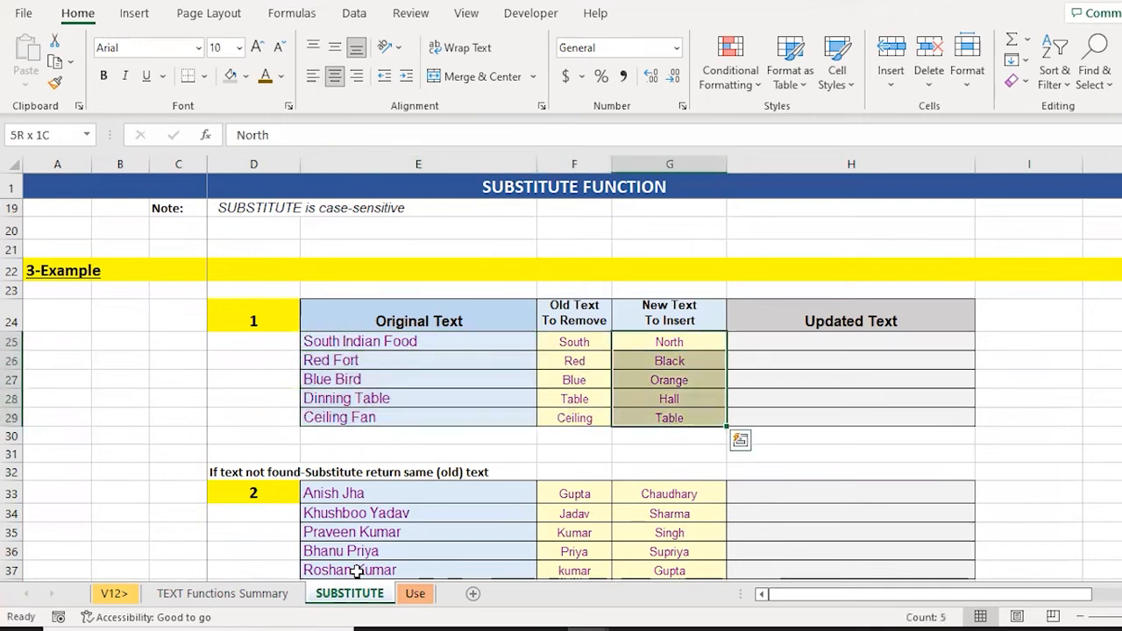
- Enter =SUBSTITUTE(E25,F25,G25) in H25 and fill it down to H29
key(Right)
text(=sub)
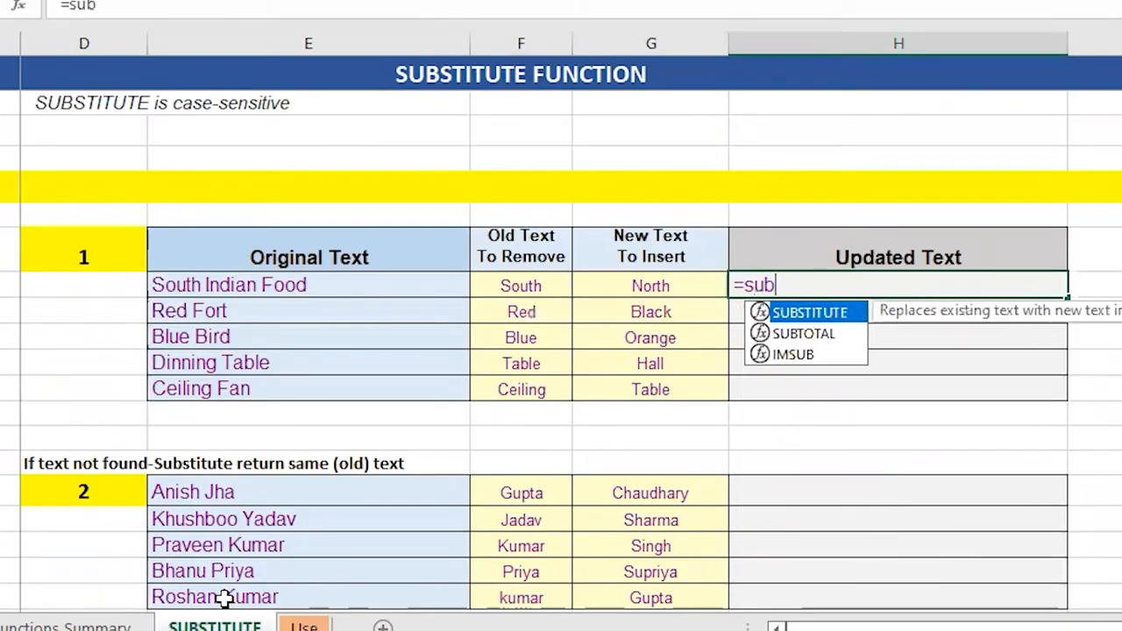
key(Tab)
key(Left)
key(Left)
key(Left)
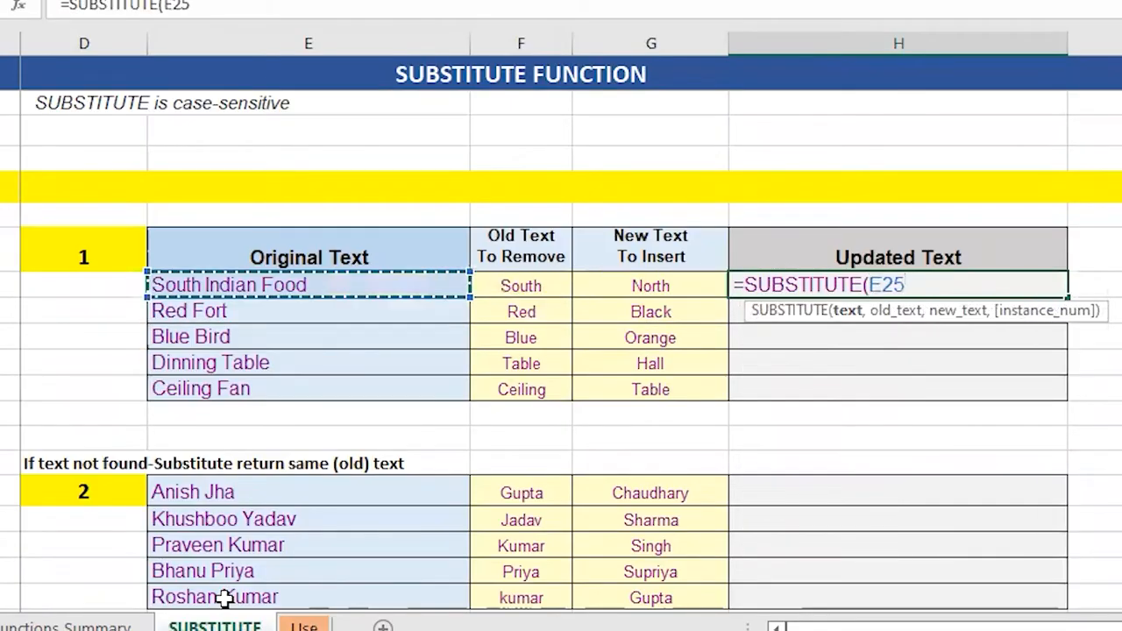
text(,)
key(Left)
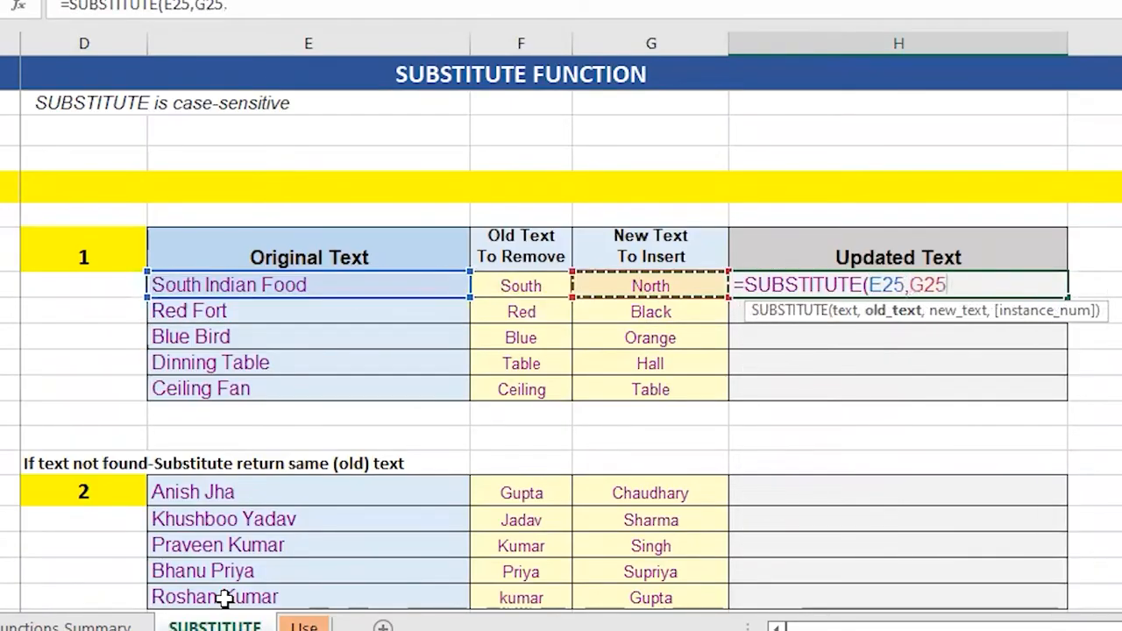
key(Left)
text(,F25)
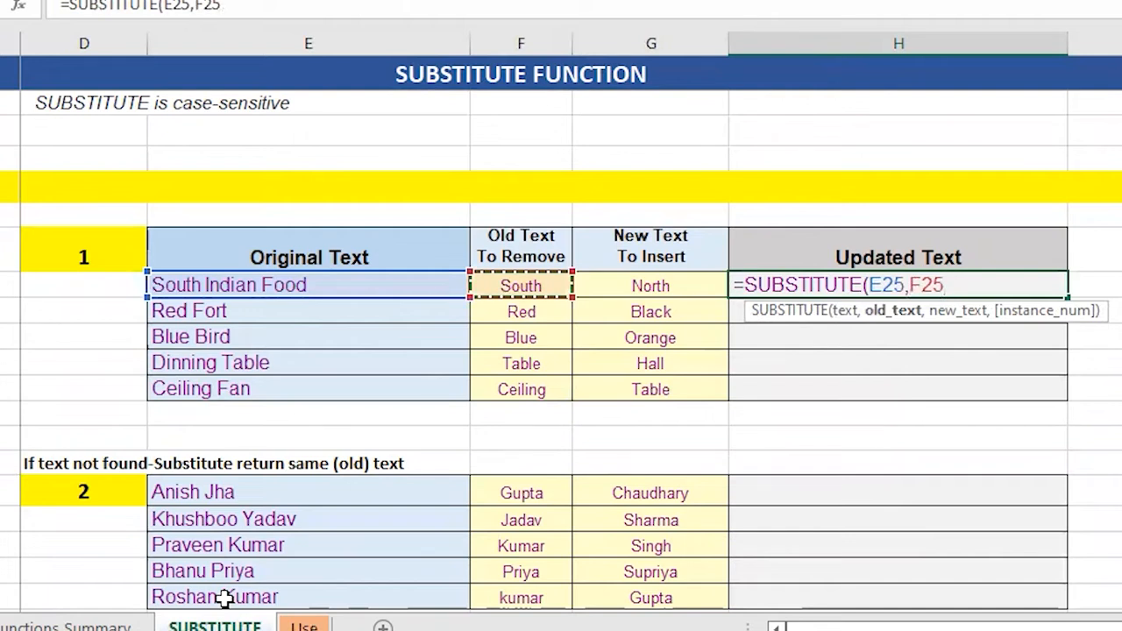
text(,)
key(Left)
key(Right)
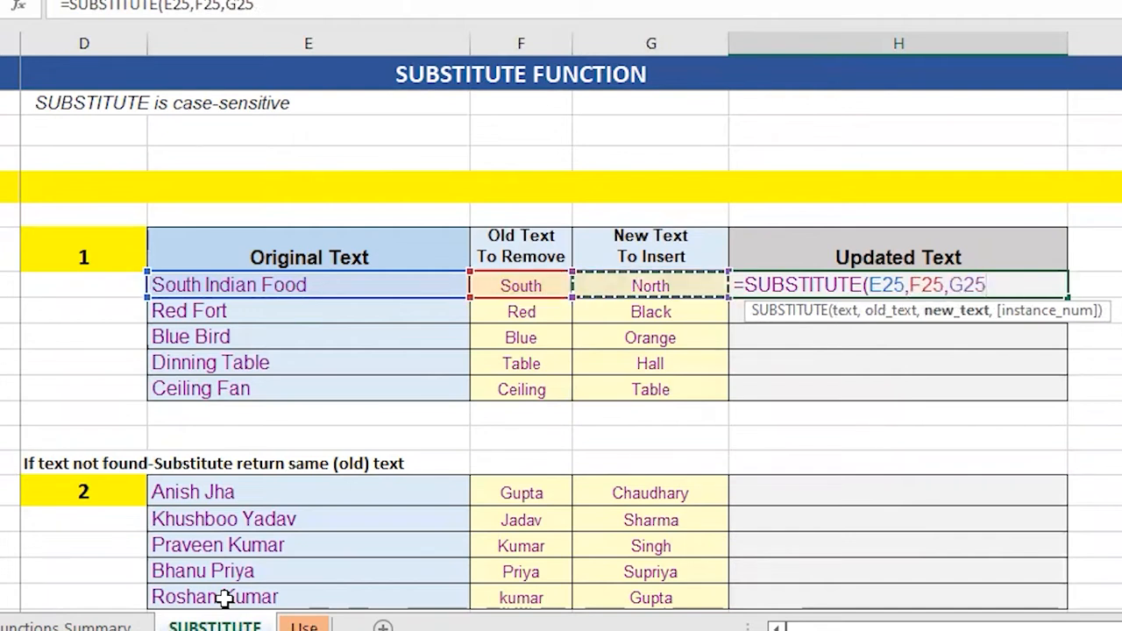
text())
key(Return)
key(Up)
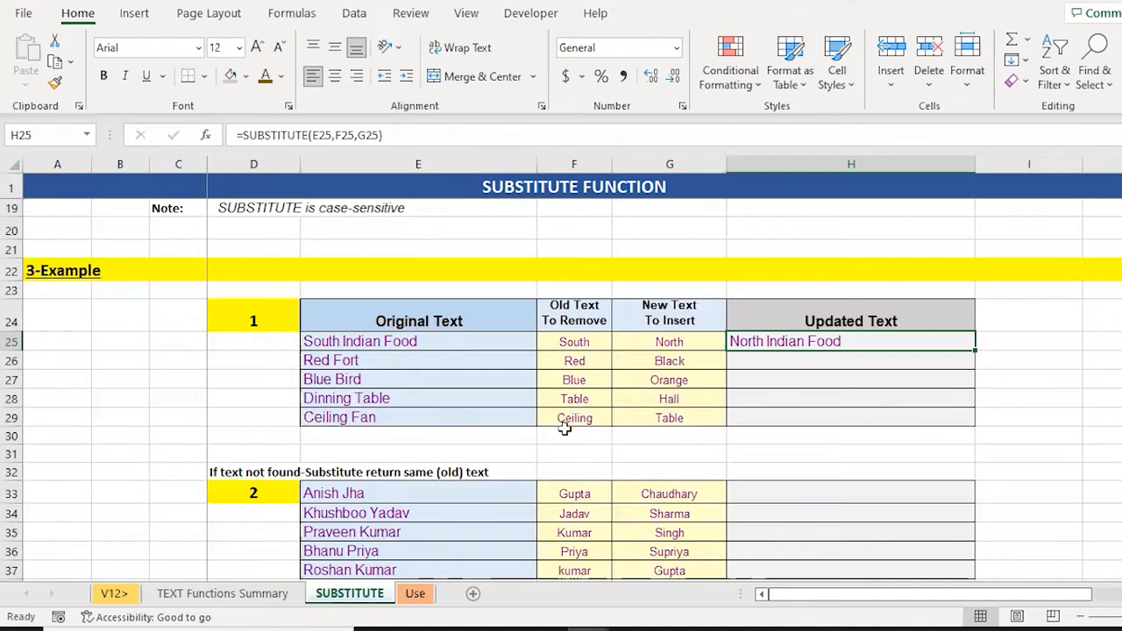
double_click(975, 351)
- Check the Updated Text results of example 1, comparing H28 with its original, old and new text in row 28
key(Down)
key(Down)
key(Down)
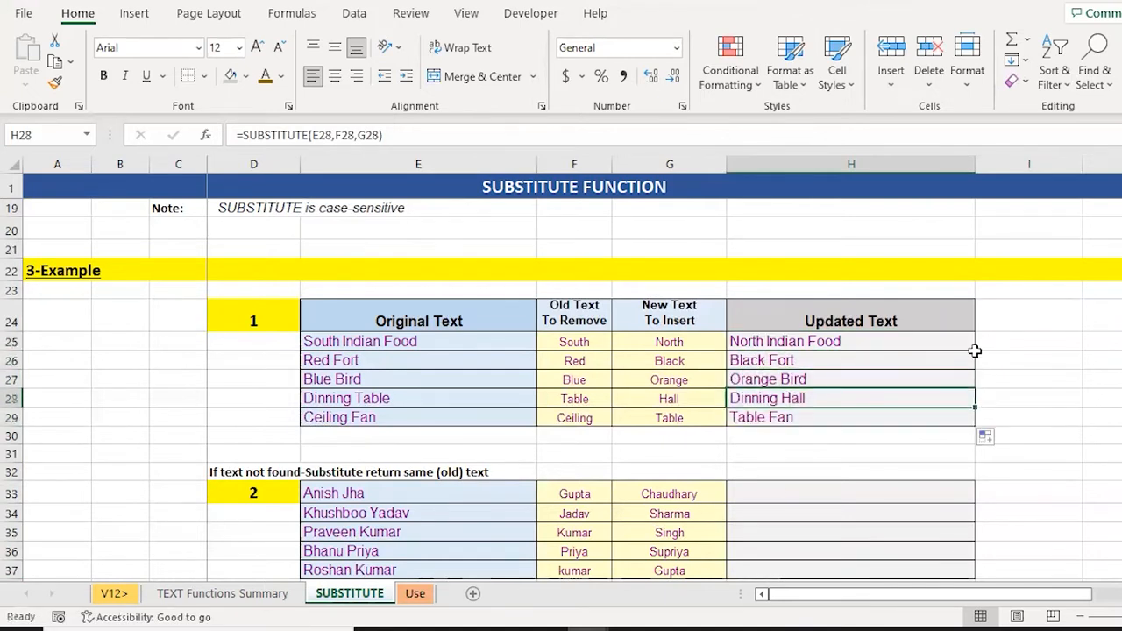
key(Left)
key(Left)
key(Left)
key(Right)
key(Right)
key(Right)
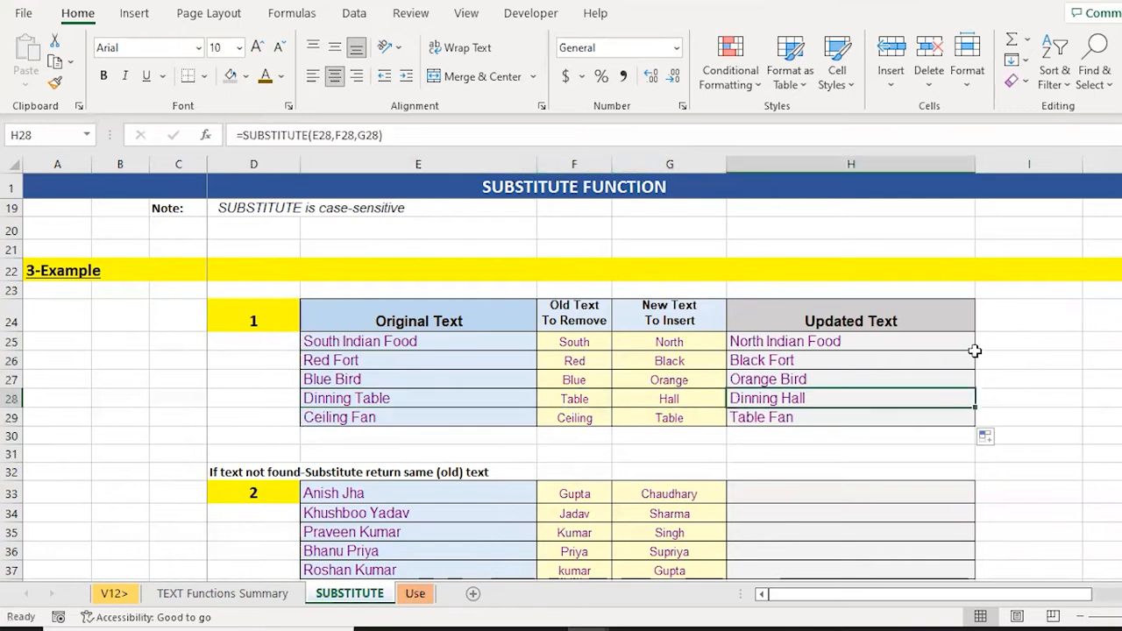
- Go to example 2 on text that is not found and examine its entries, returning to E33
key(Down)
key(Down)
key(Down)
key(Down)
key(Down)
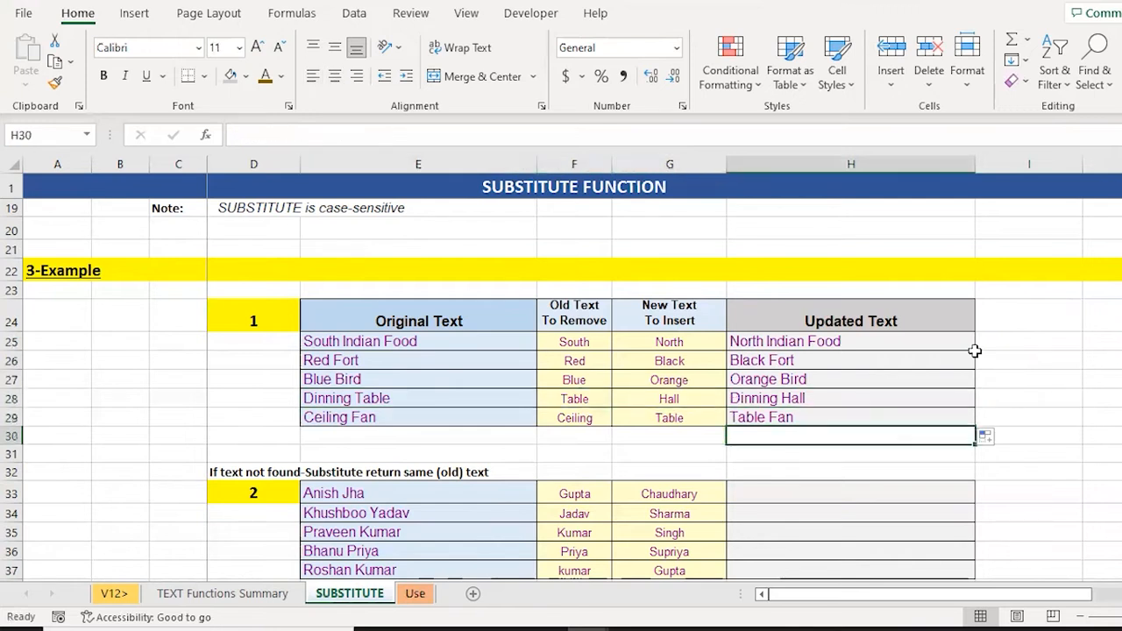
key(Left)
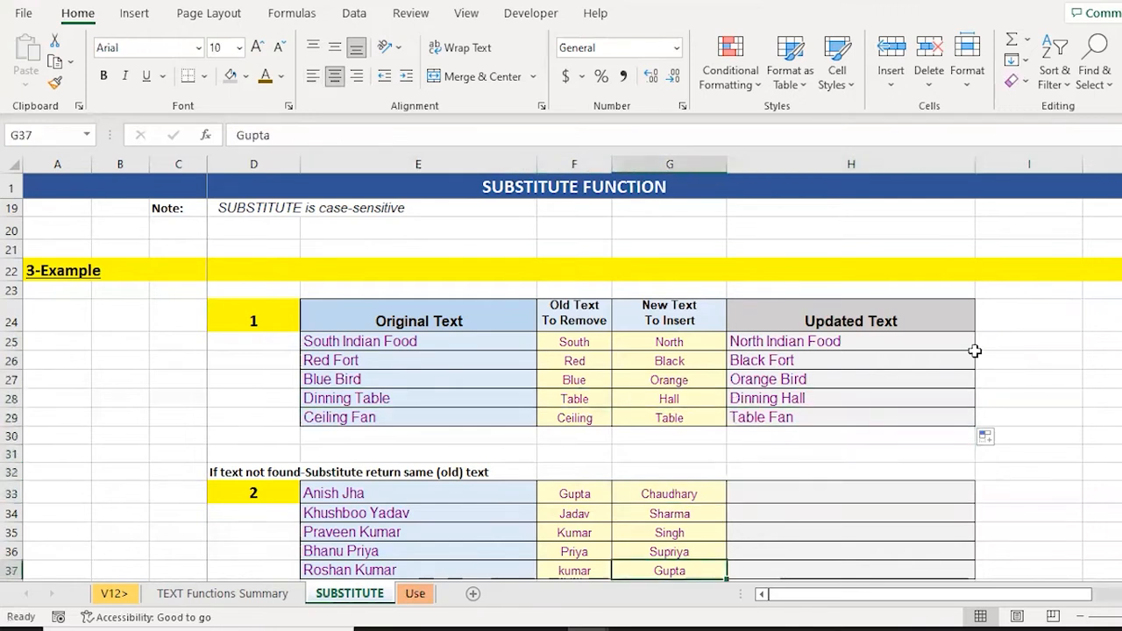
key(Down)
key(Down)
key(Down)
key(Down)
key(Down)
key(Up)
key(Up)
key(Up)
key(Up)
key(Up)
key(Left)
key(Left)
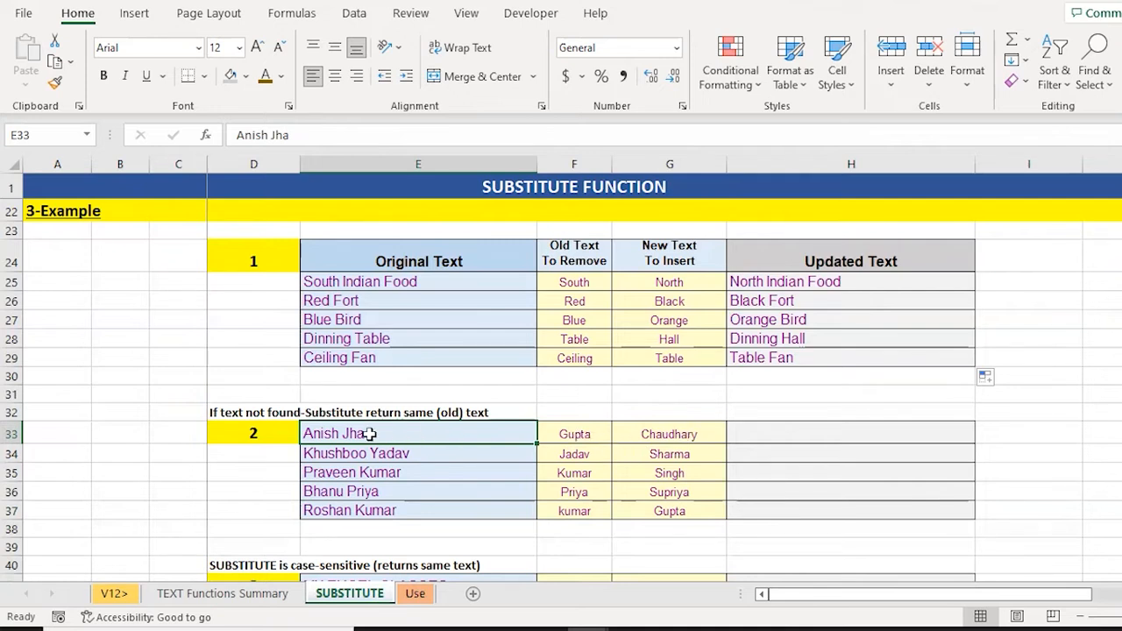
- Enter =SUBSTITUTE(E33,F33,G33) in H33 and fill it down to H37
click(774, 434)
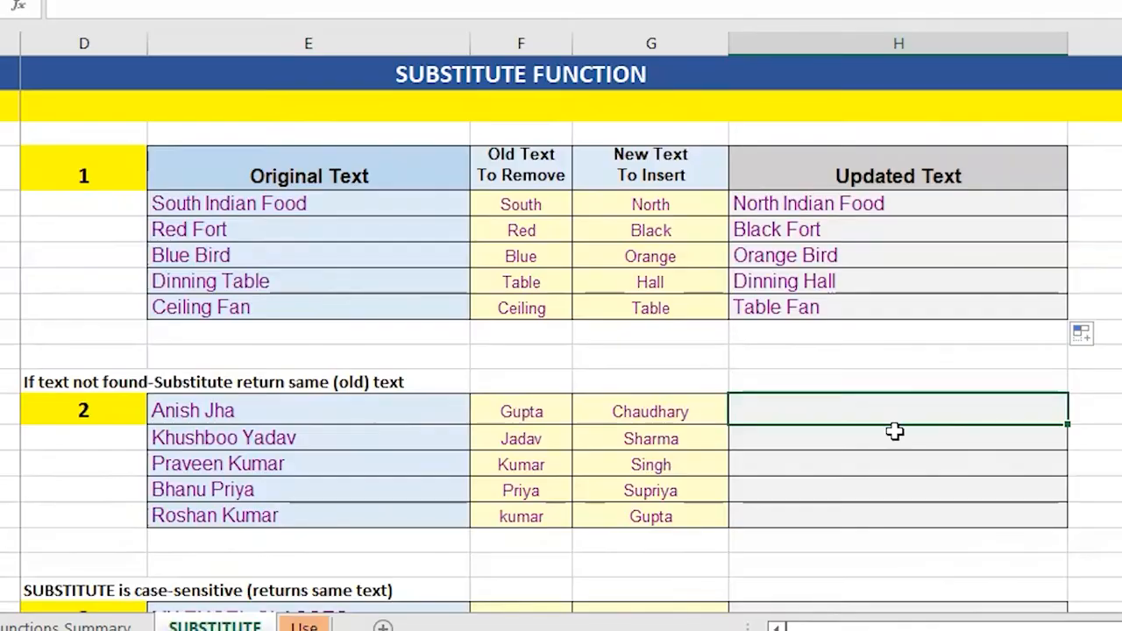
text(=sub)
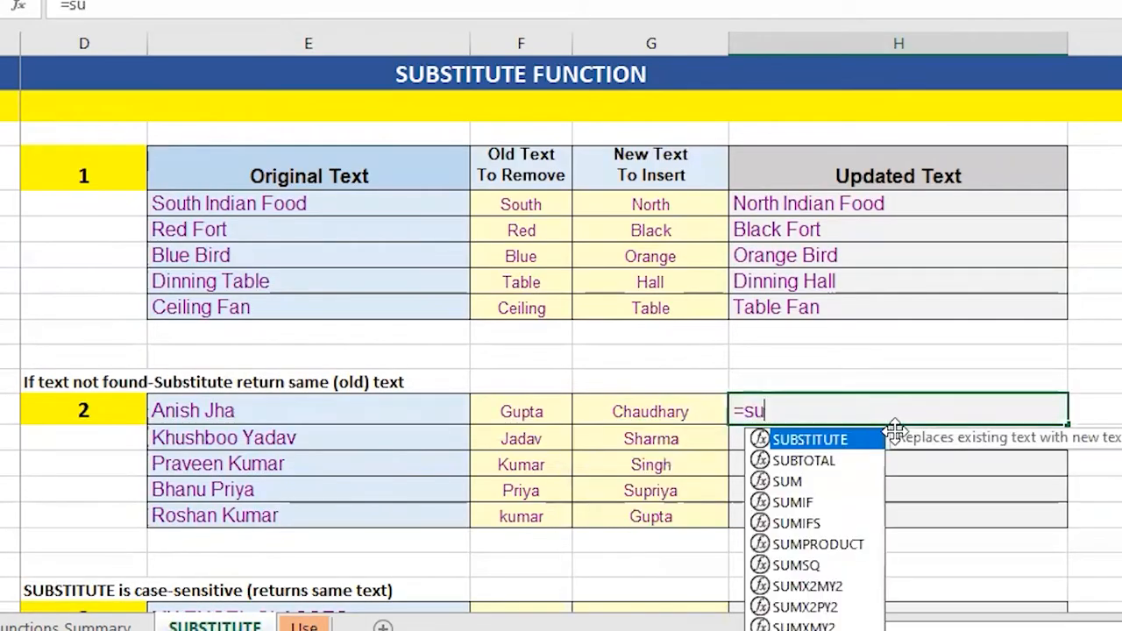
key(Tab)
key(Left)
key(Left)
key(Left)
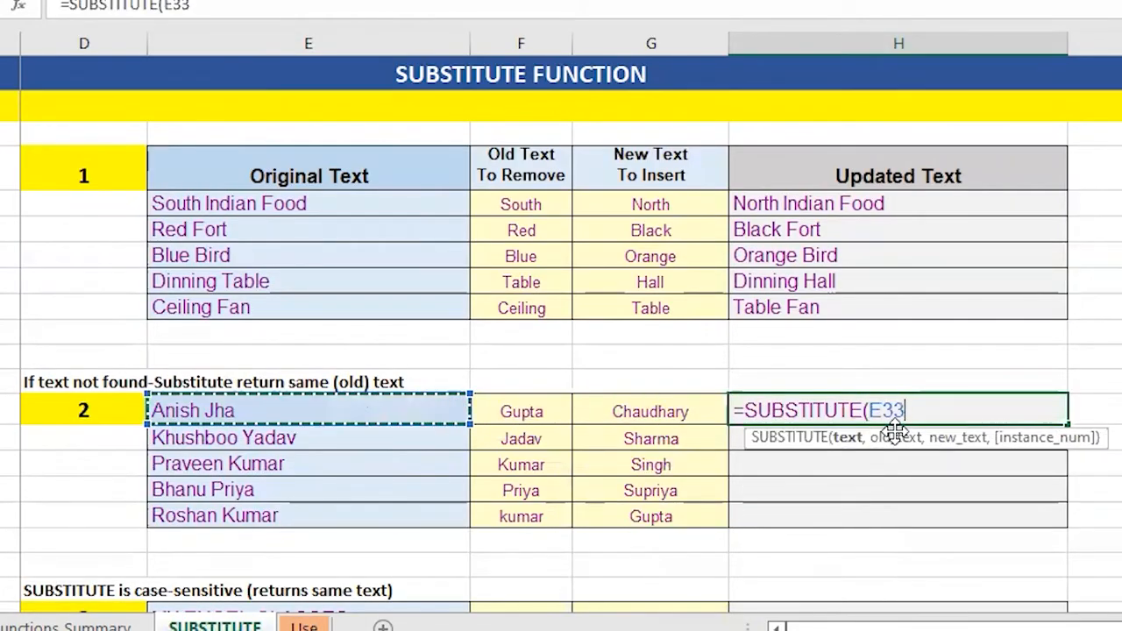
text(,)
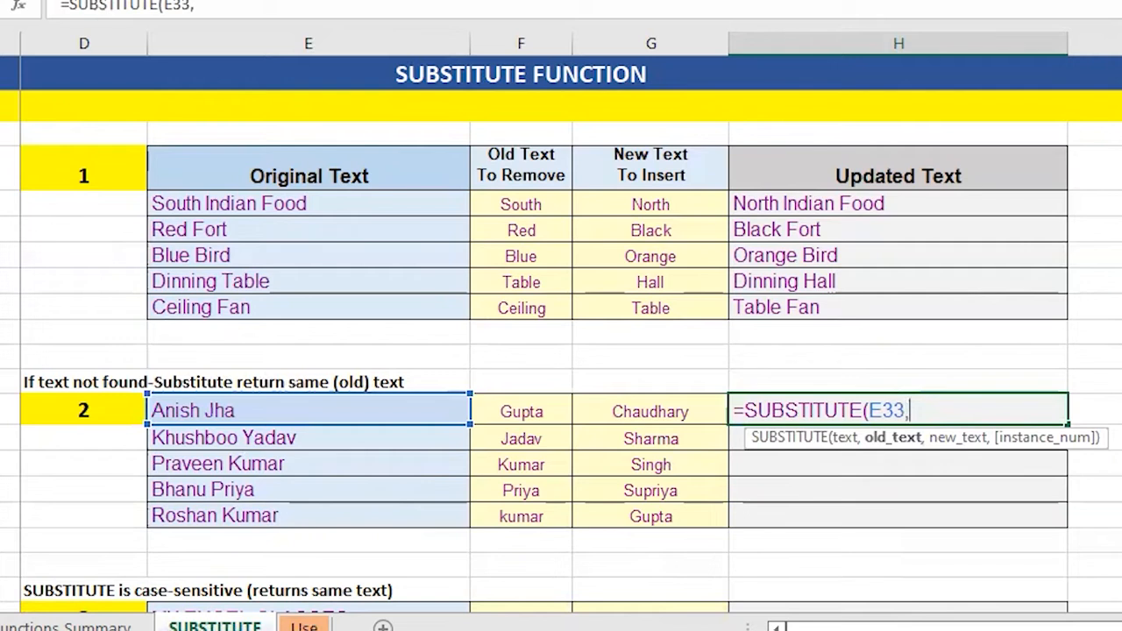
key(Left)
key(Left)
text(,)
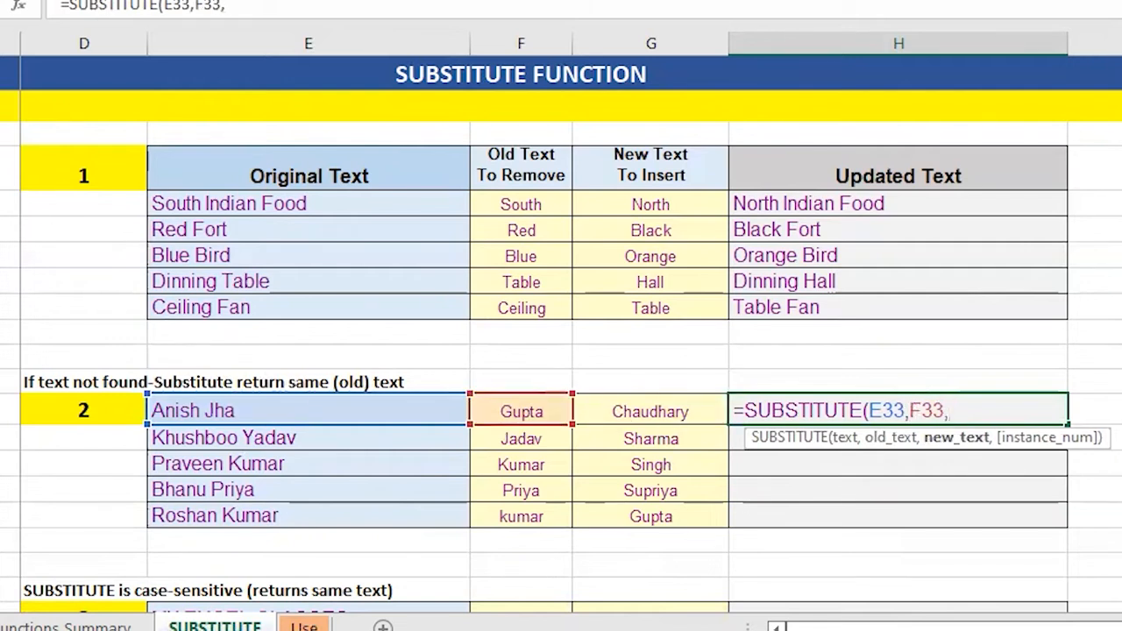
key(Left)
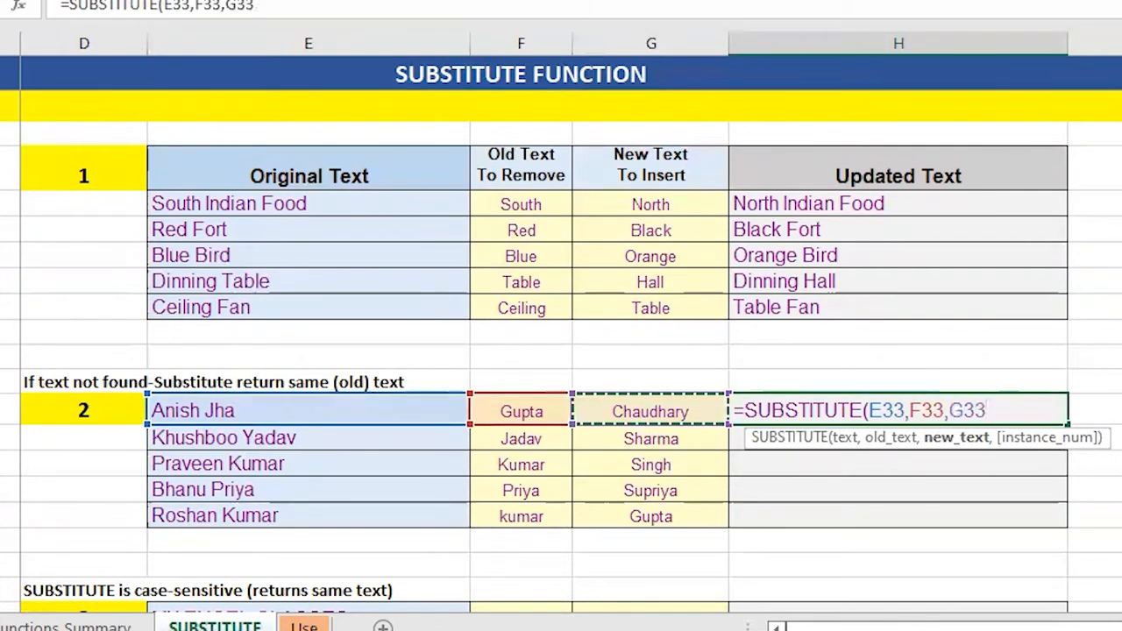
text())
key(ctrl+Return)
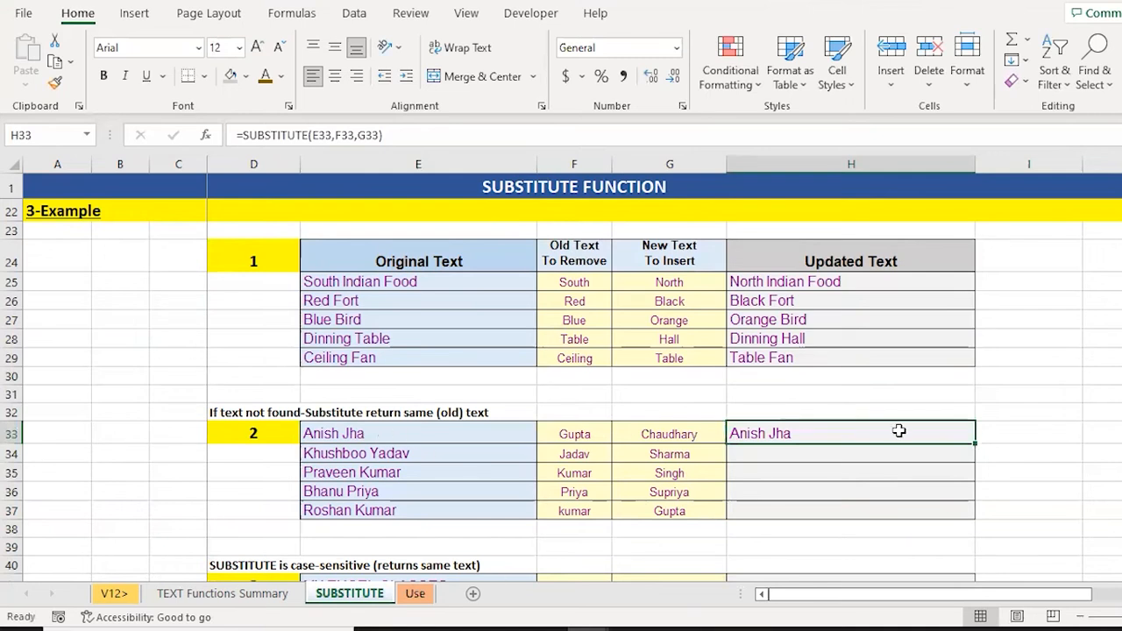
double_click(974, 443)
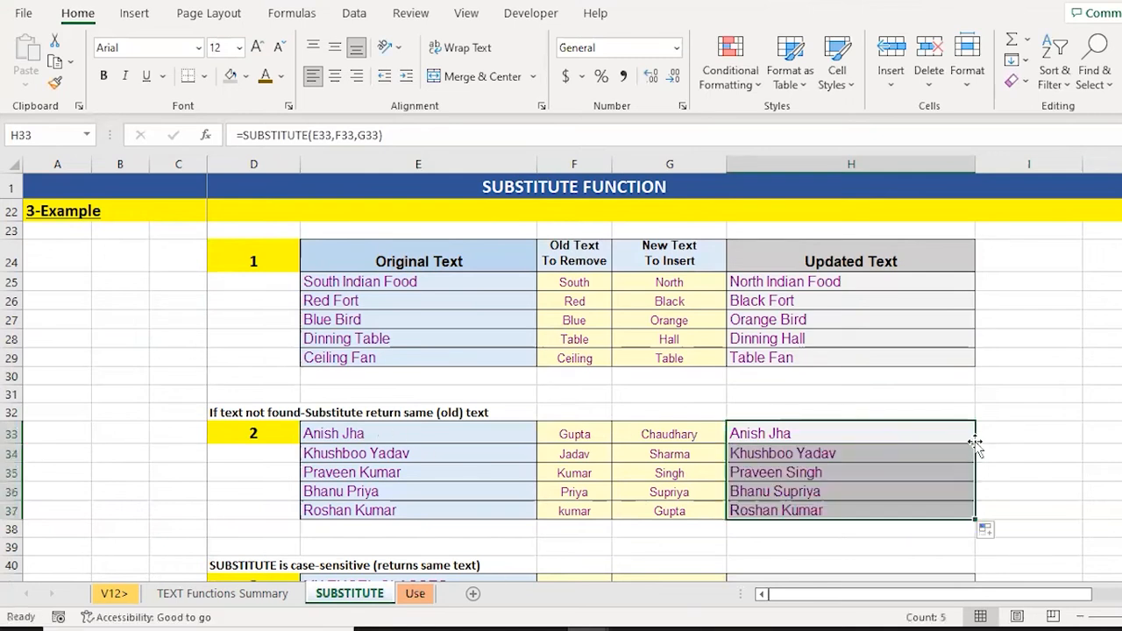
- Compare the original, old and new text in rows 34 and 35 with the SUBSTITUTE results in column H
key(Down)
key(Left)
key(Left)
key(Left)
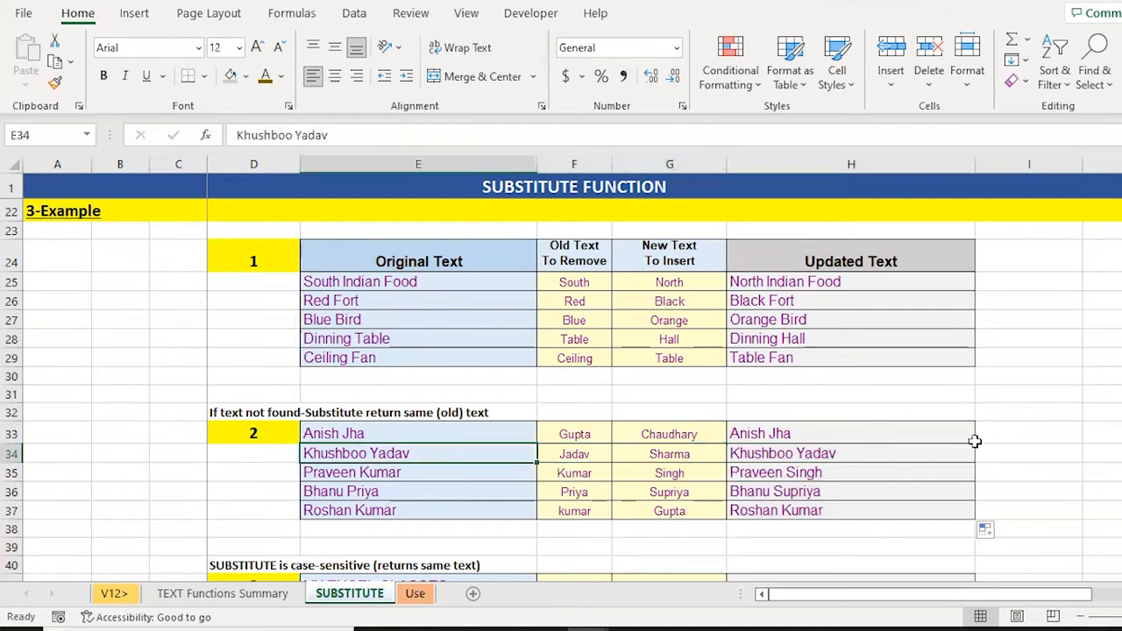
key(Right)
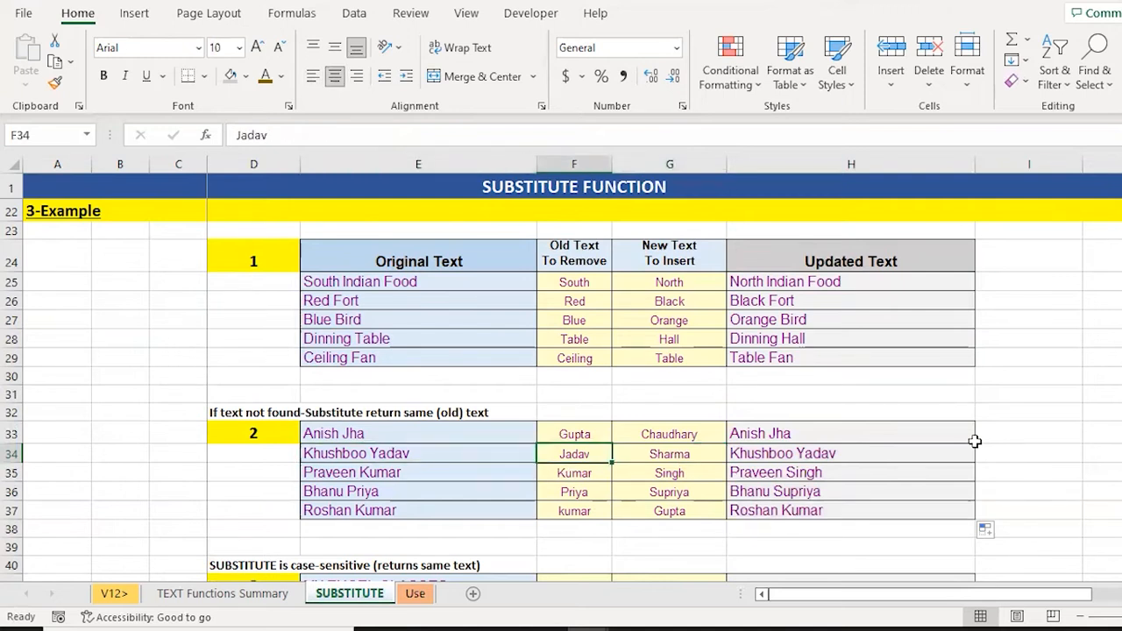
key(Right)
key(Right)
key(Down)
key(Left)
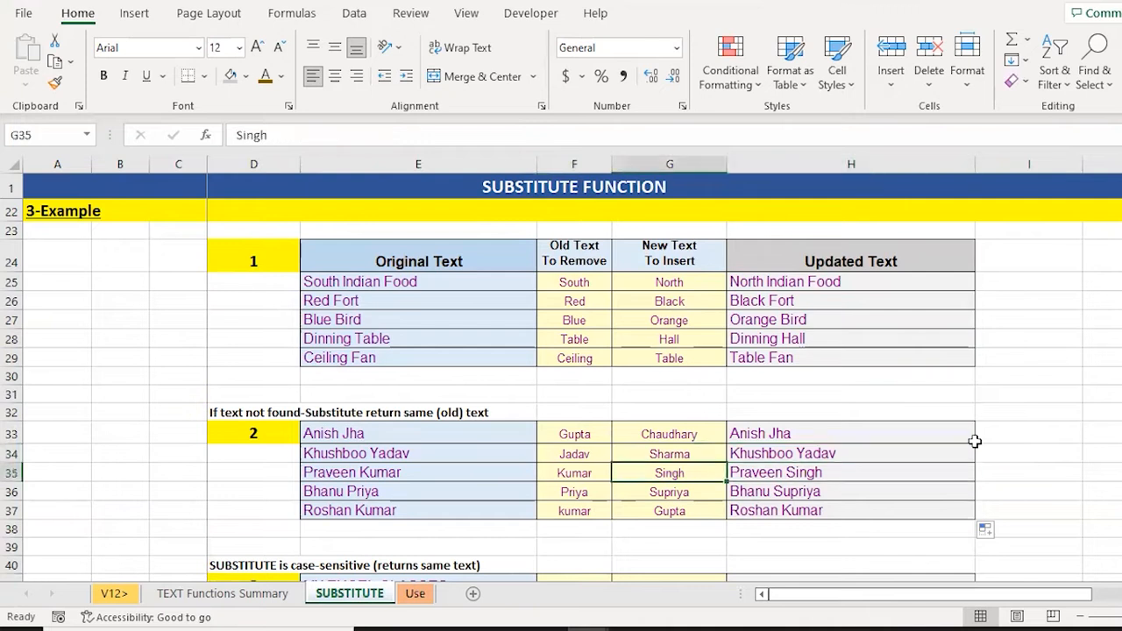
key(Left)
key(Left)
key(Right)
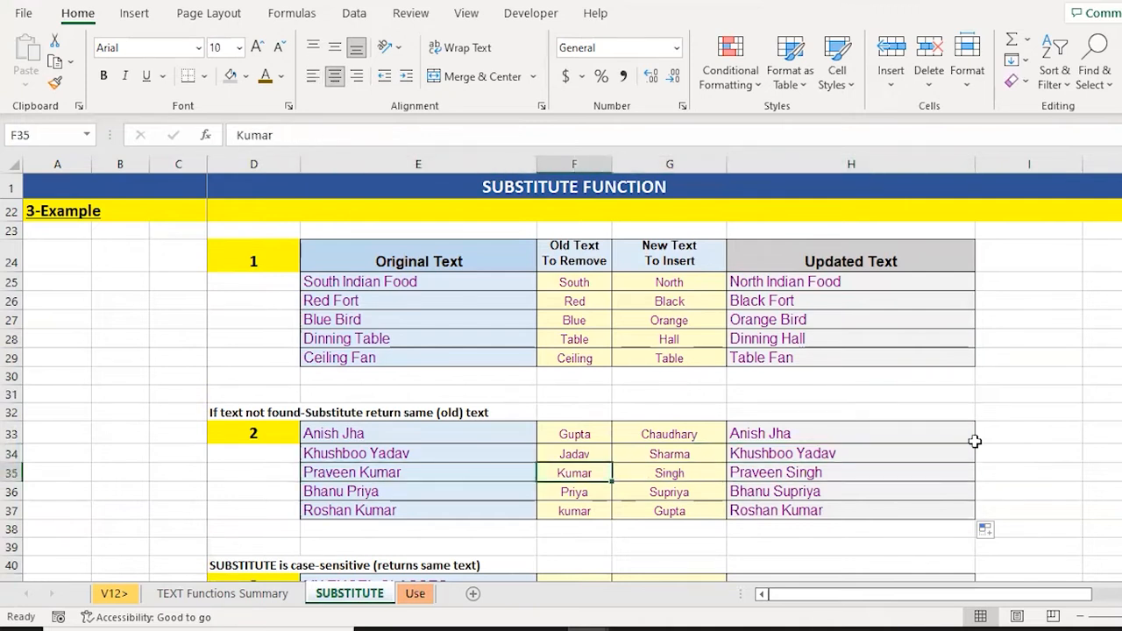
key(Right)
key(Right)
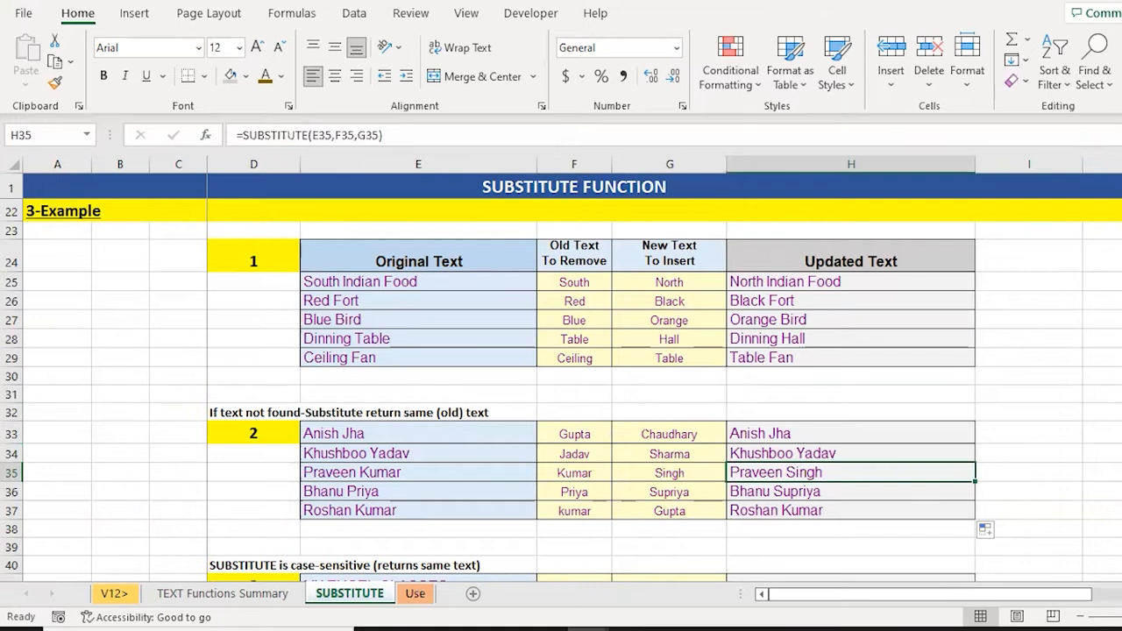
- Review the function description, syntax and case-sensitivity note, ending at H41 in example 3 on case-sensitive replacement
scroll(561, 385, up, 7)
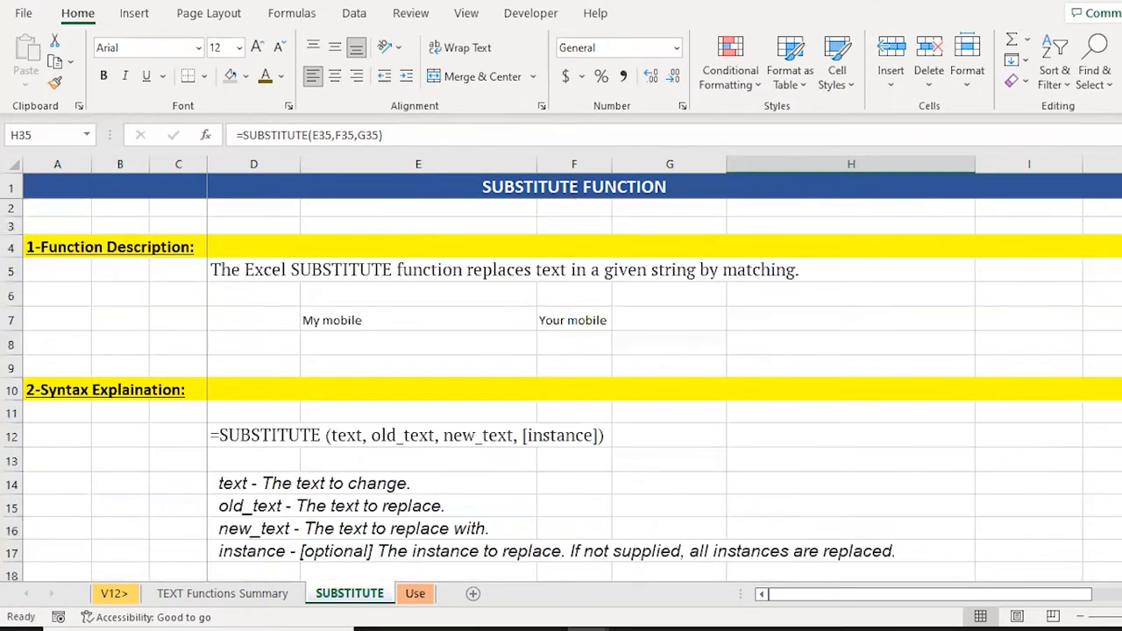
scroll(561, 385, down, 5)
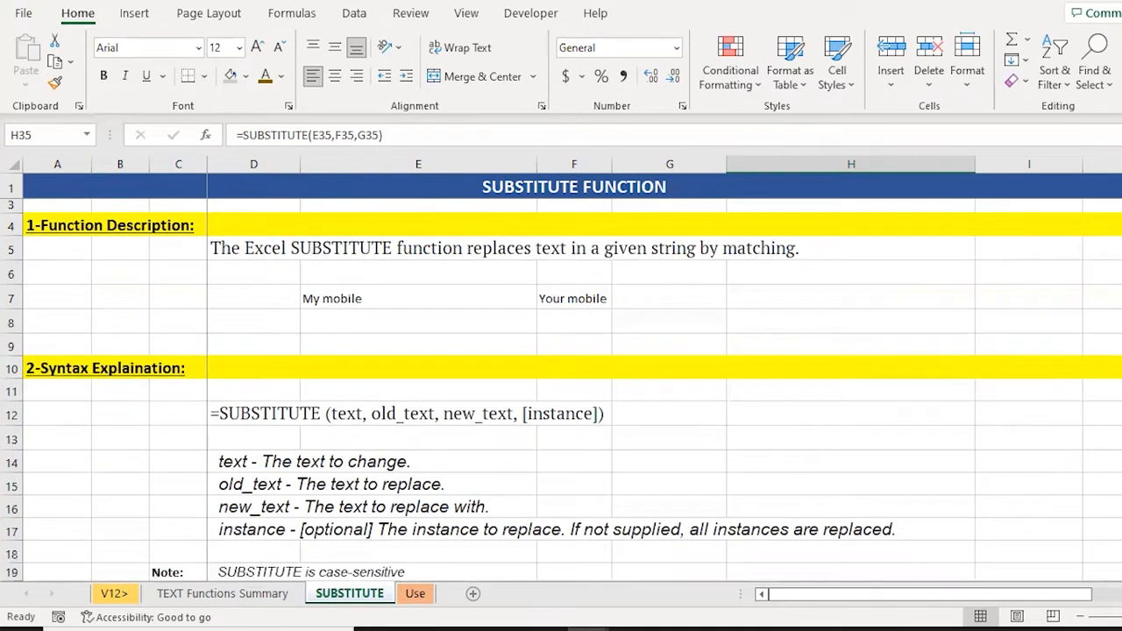
key(Down)
key(Down)
key(Down)
key(Down)
key(Down)
key(Down)
key(Down)
key(Down)
key(Down)
key(Down)
key(Down)
key(Down)
key(Down)
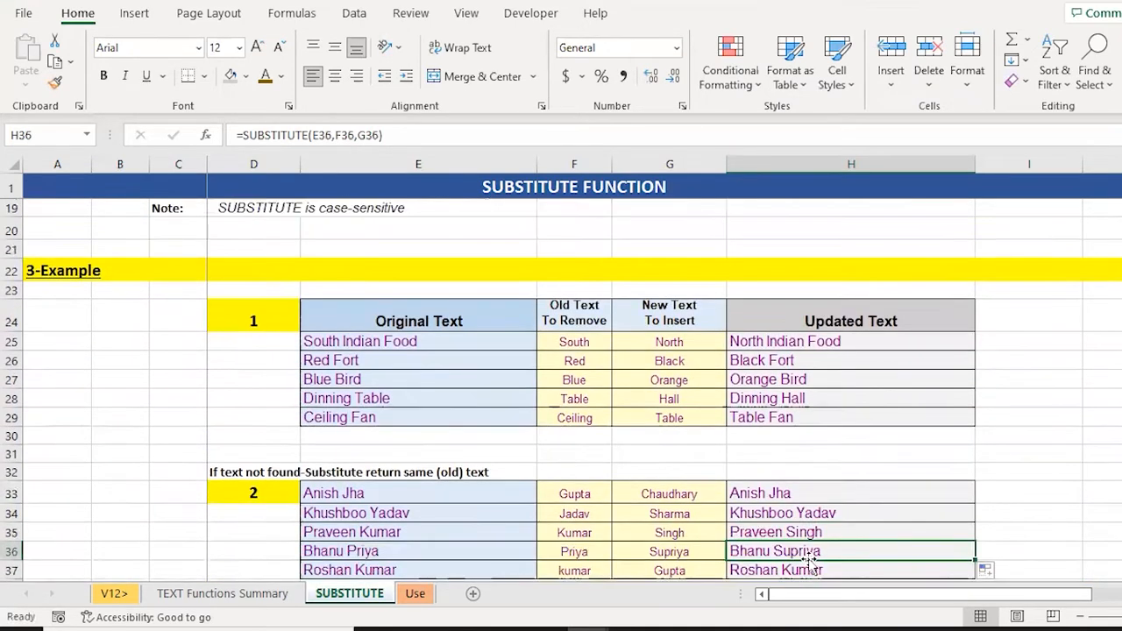
key(Up)
key(Up)
key(Up)
key(Up)
key(Up)
key(Up)
key(Up)
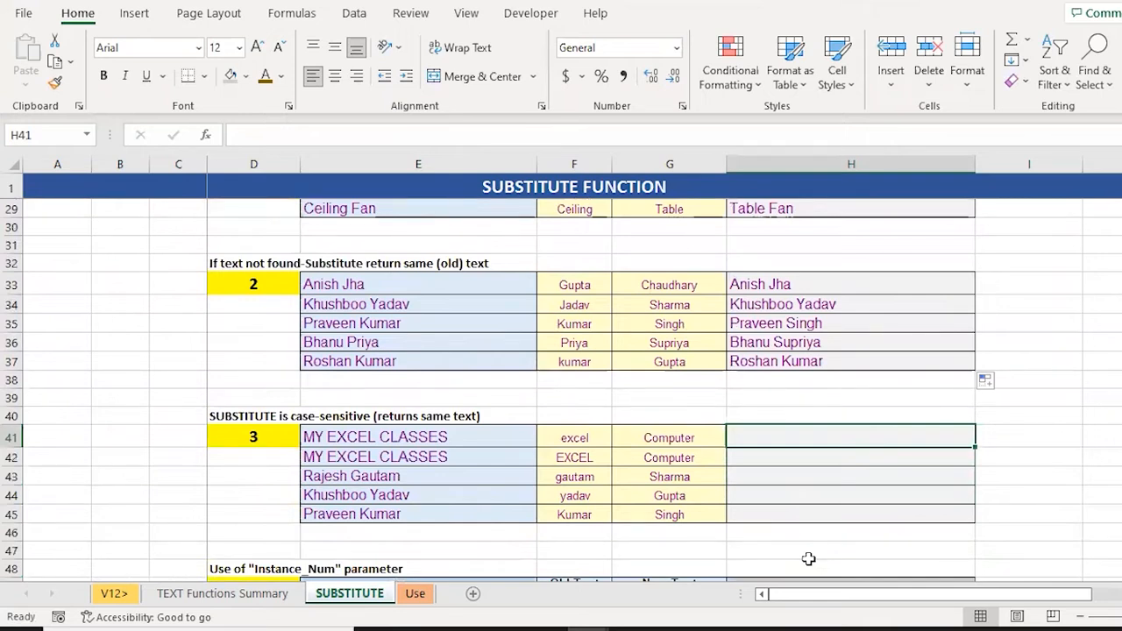
- Enter =SUBSTITUTE(E41,F41,G41) in H41, the first result cell of example 3
text(=sub)
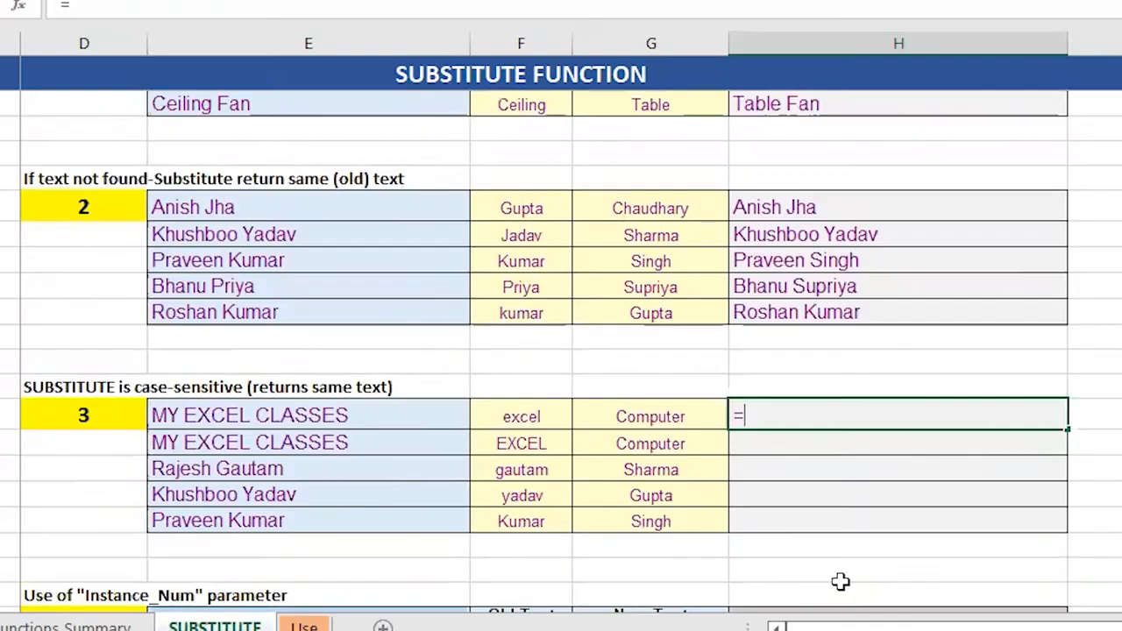
key(Tab)
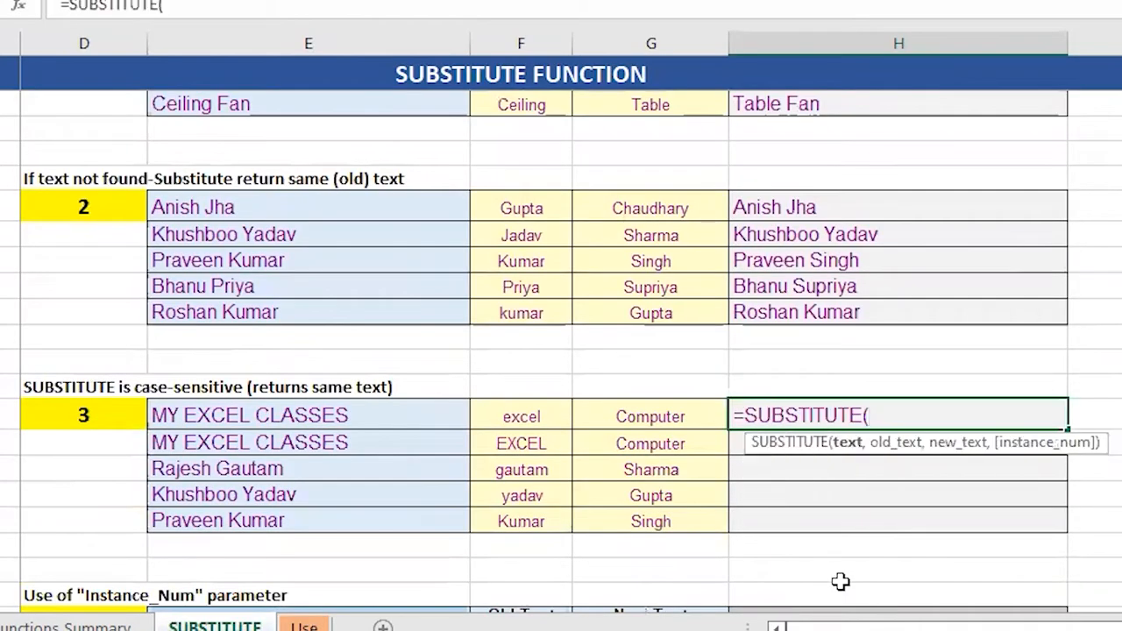
key(Left)
key(Left)
key(Left)
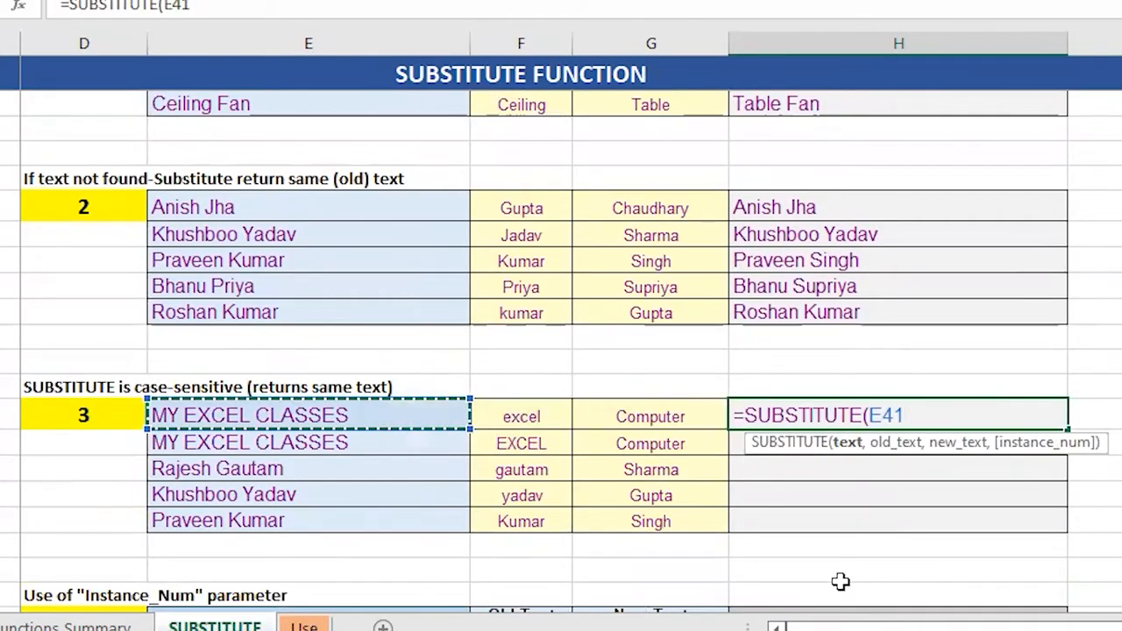
text(,)
key(Left)
key(Left)
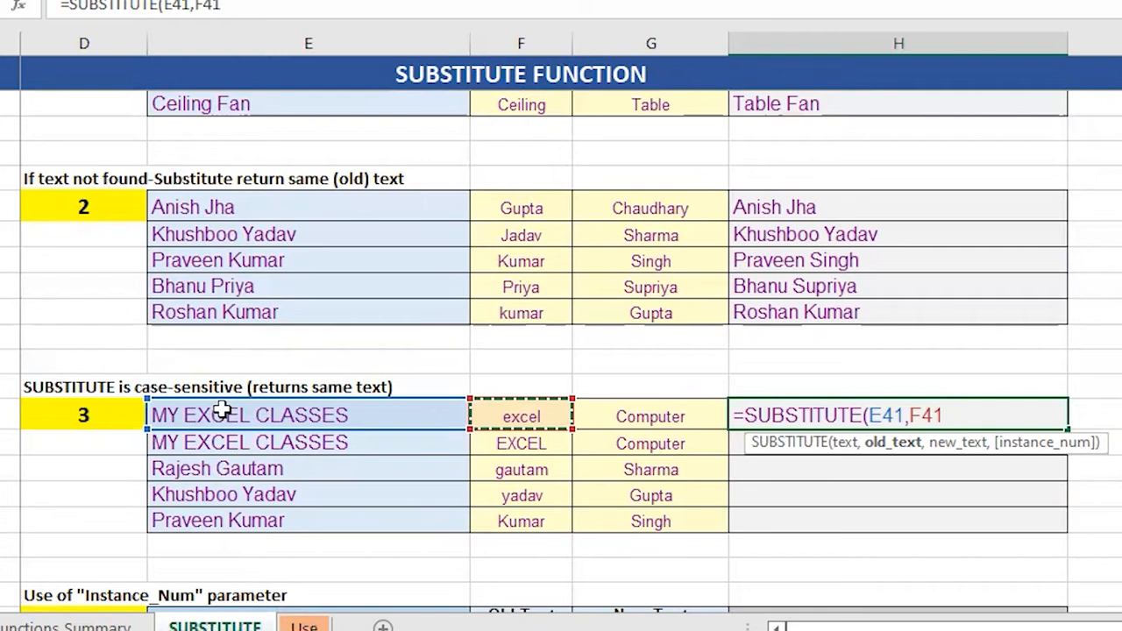
text(,)
key(Right)
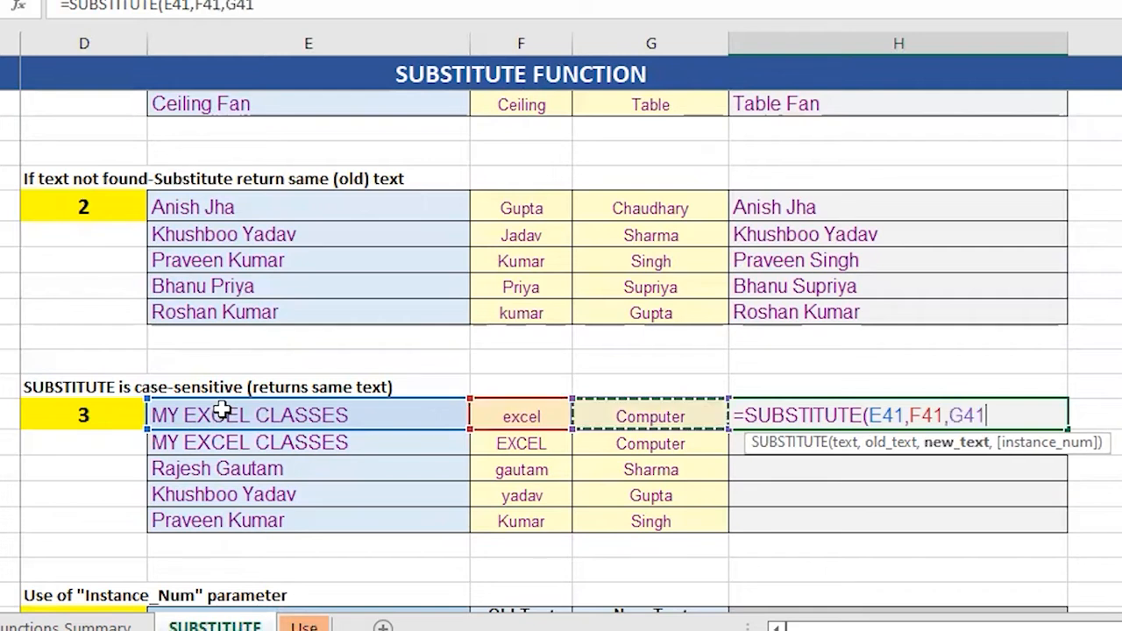
text())
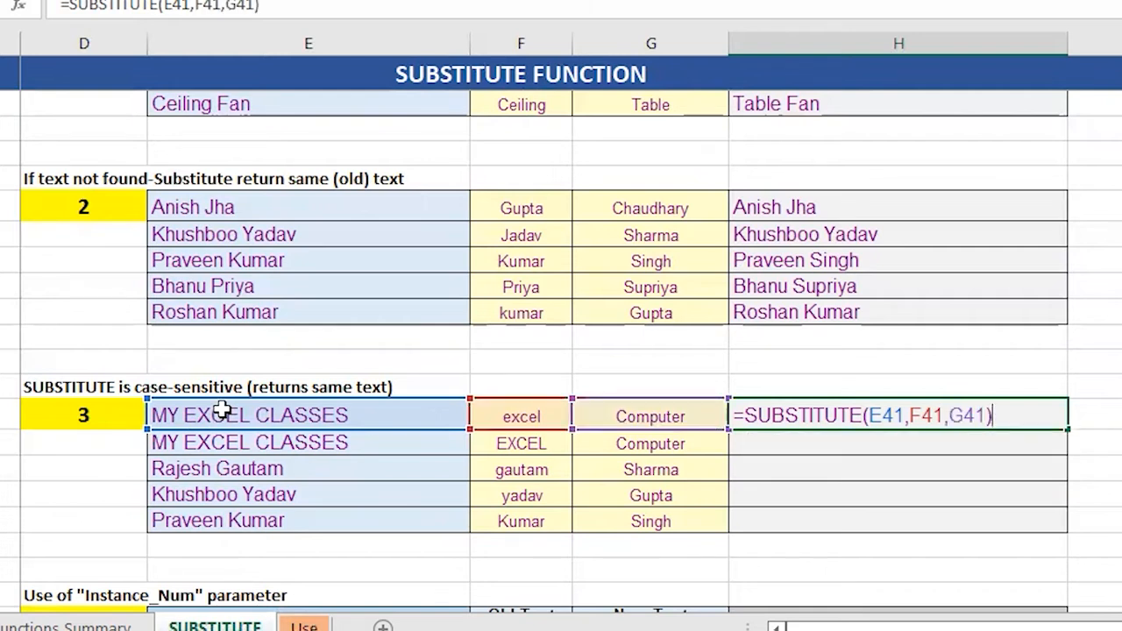
key(Return)
key(Up)
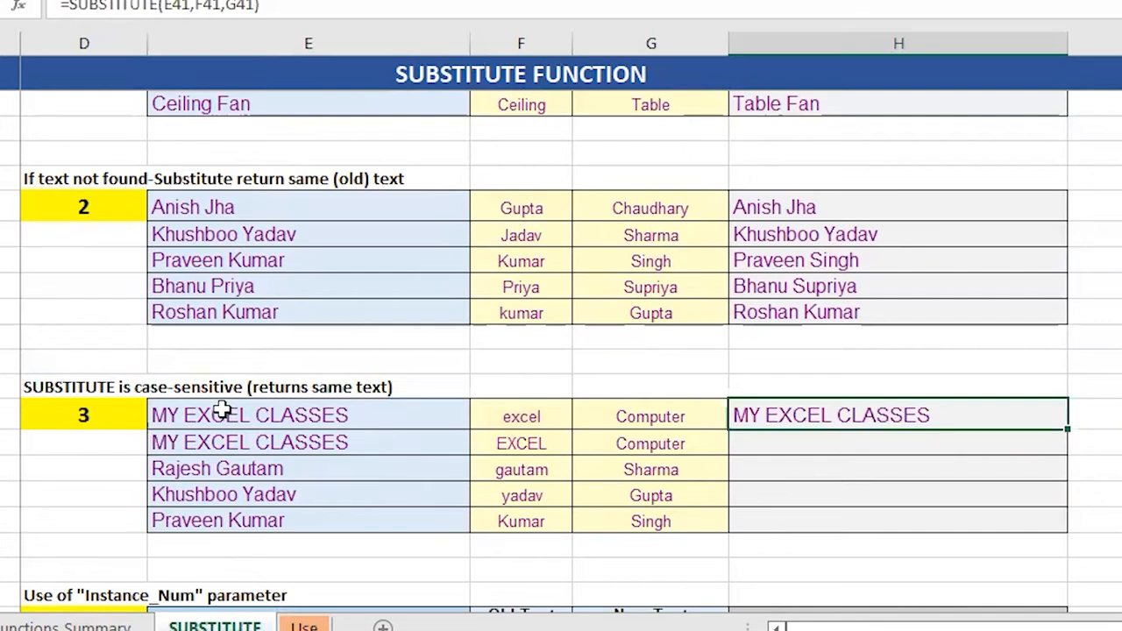
- Copy the formula from H41 into H42:H45
key(ctrl+c)
key(Down)
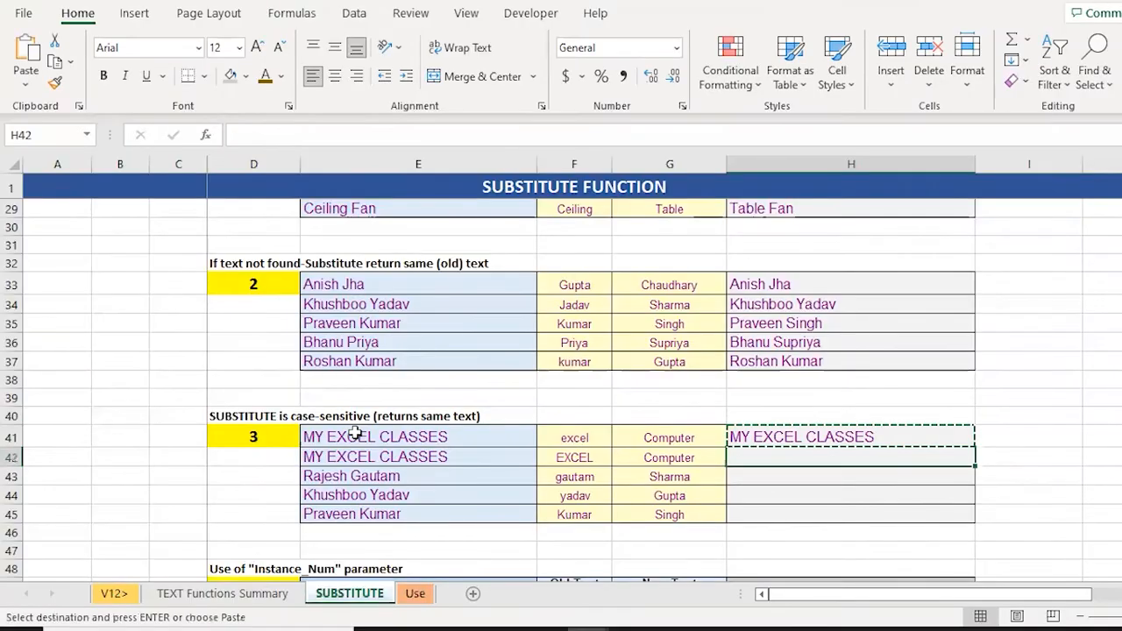
key(shift+Down)
key(shift+Down)
key(shift+Down)
key(Return)
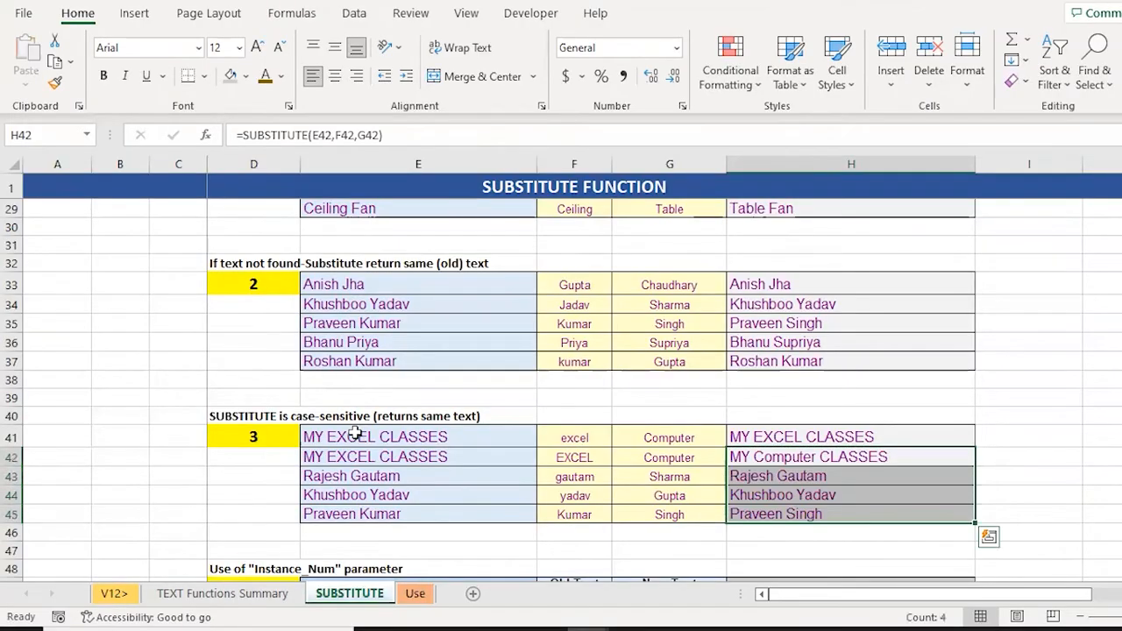
- Compare the original text and old text in row 42 with the SUBSTITUTE result in column H
key(Left)
key(Left)
key(Left)
key(Right)
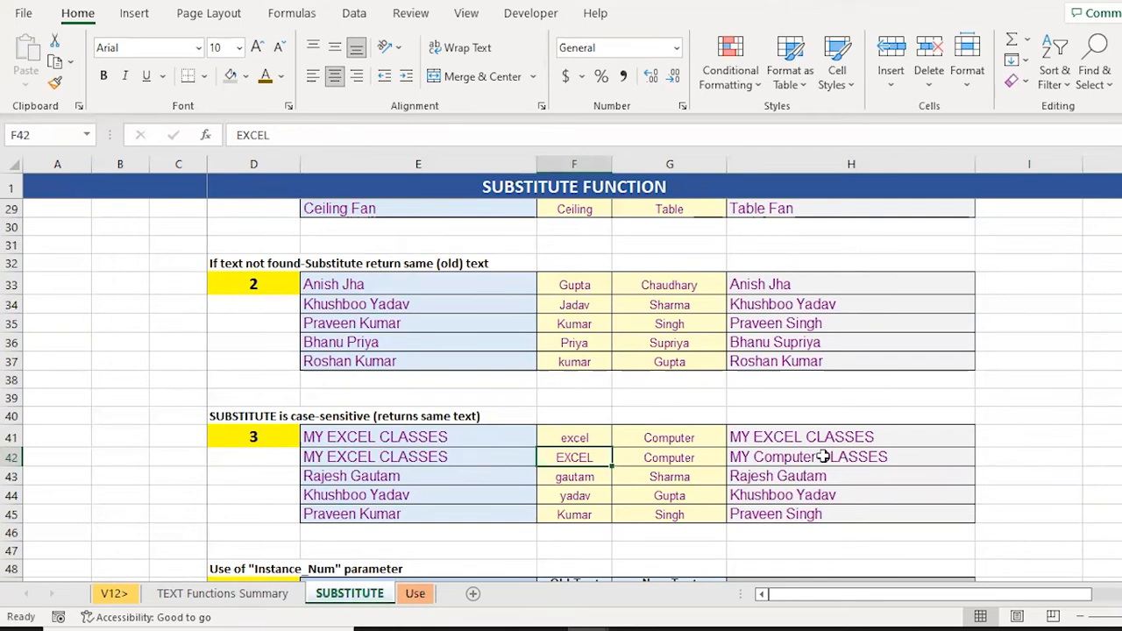
- Go to example 4 on the Instance_Num parameter and examine its table, ending at H50
click(798, 506)
key(Down)
key(Down)
key(Down)
key(Down)
key(Down)
key(Down)
key(Down)
key(Down)
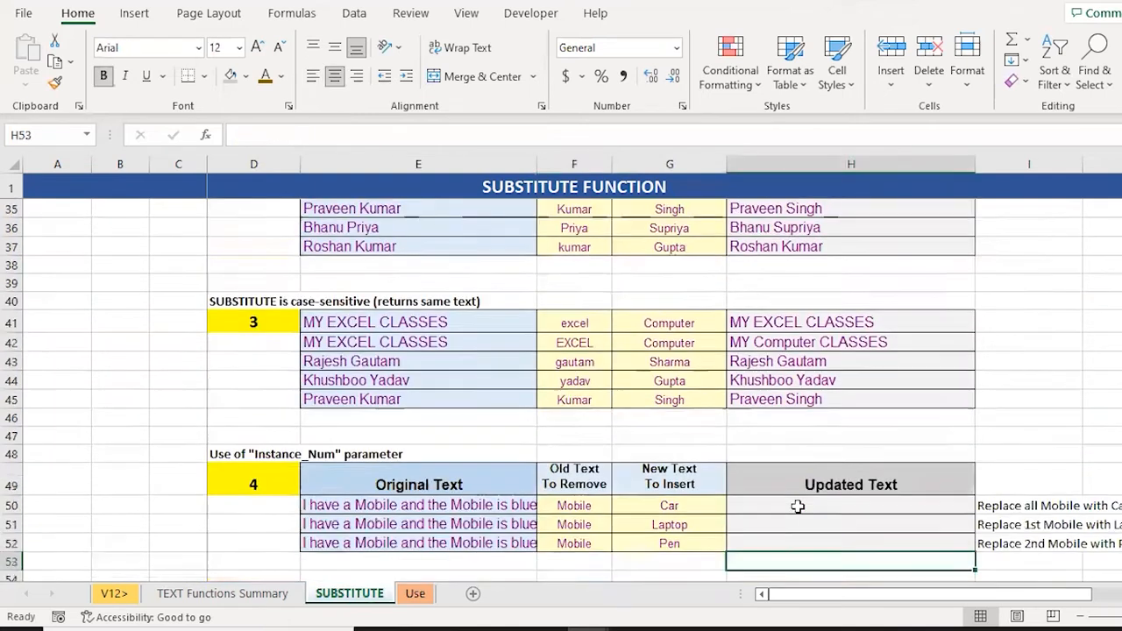
key(Down)
key(Down)
key(Down)
key(ctrl+Up)
key(Down)
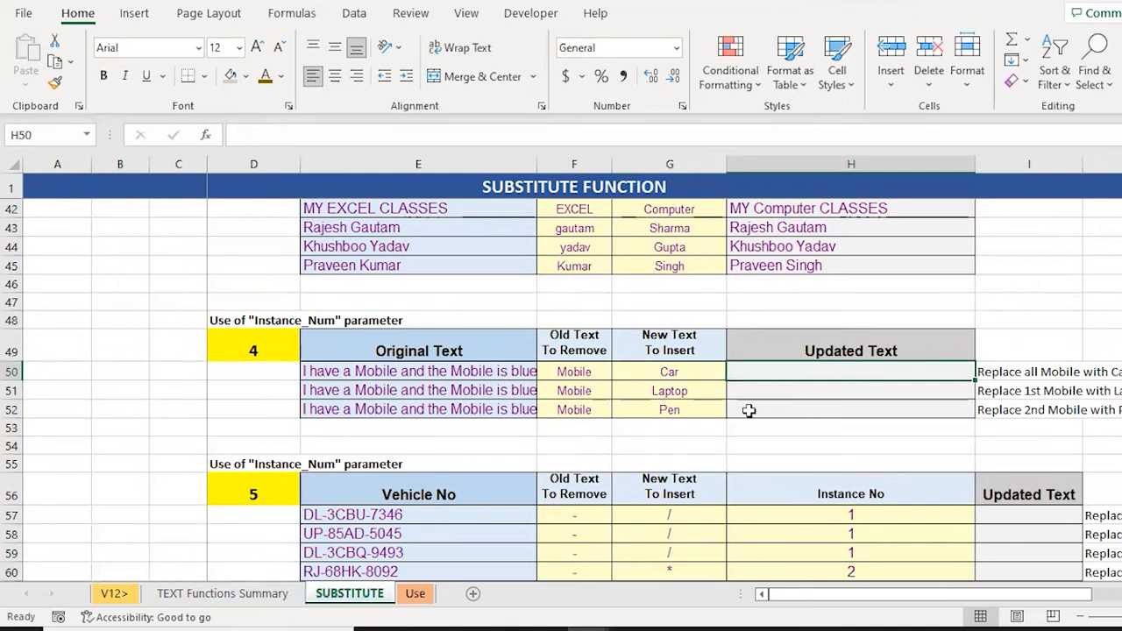
- Enter =SUBSTITUTE(E50,F50,G50) in H50 to replace every Mobile with Car
text(=)
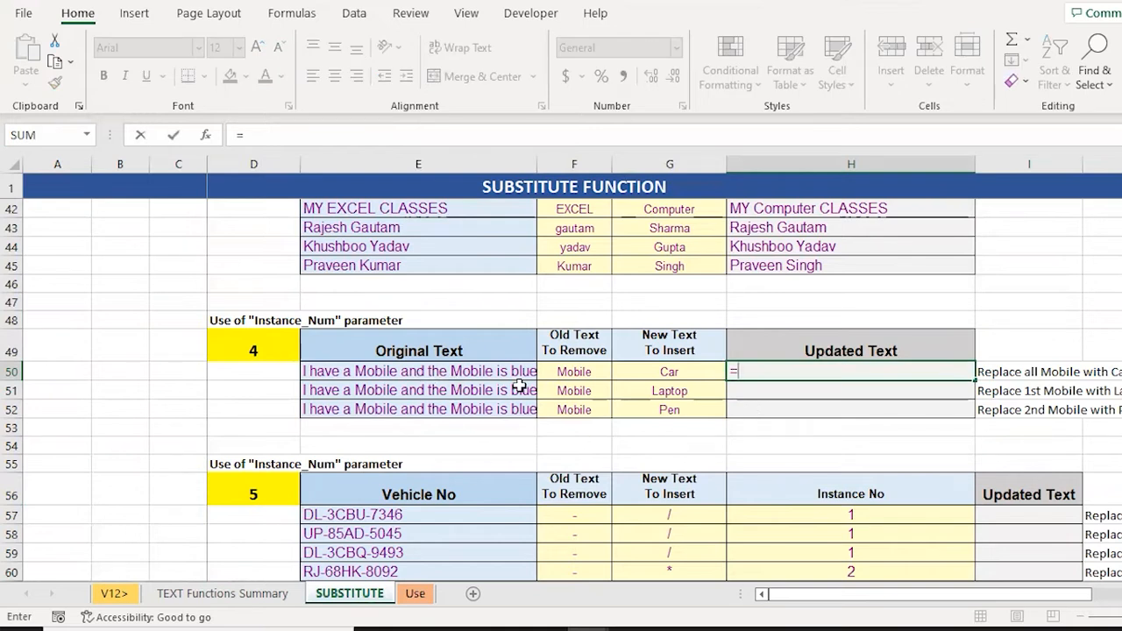
text(sub)
key(Tab)
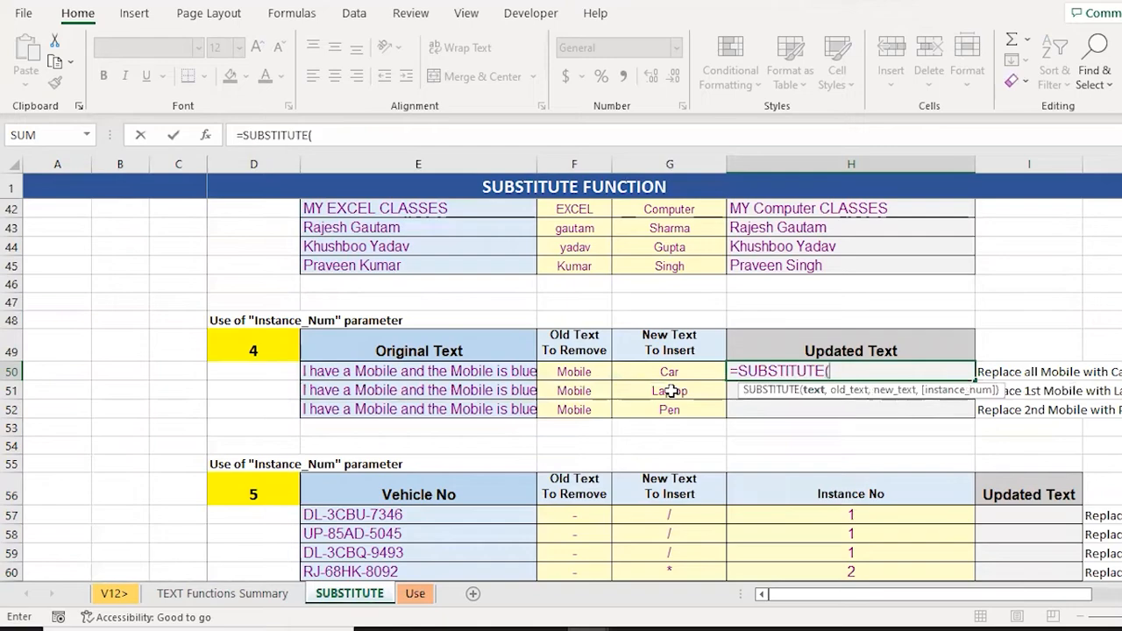
click(362, 375)
text(,)
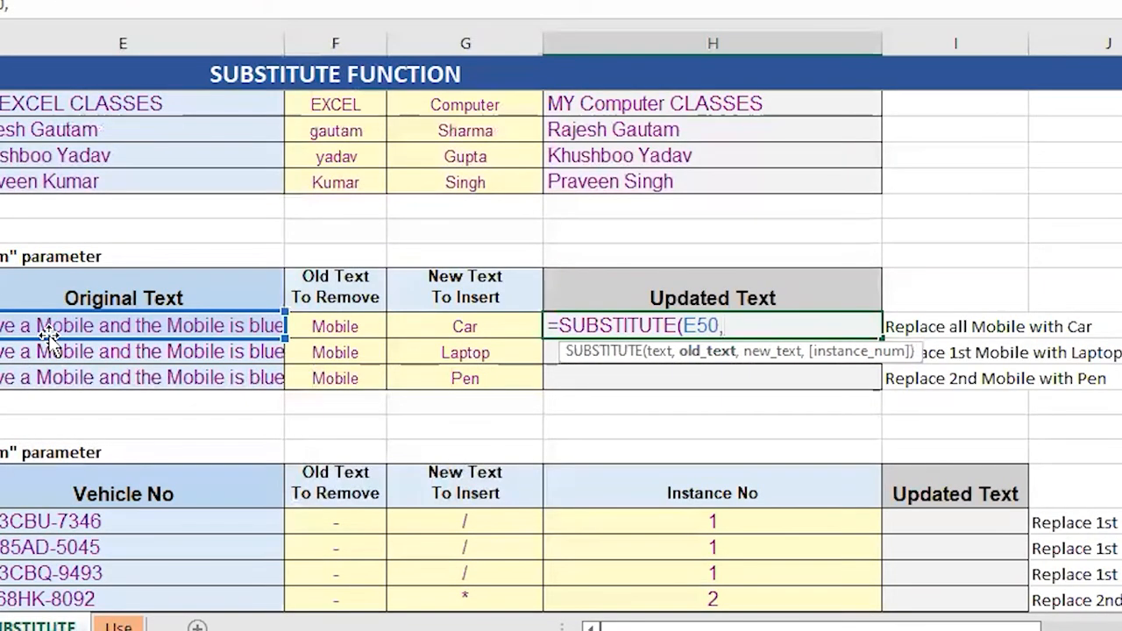
key(Left)
key(Left)
text(,)
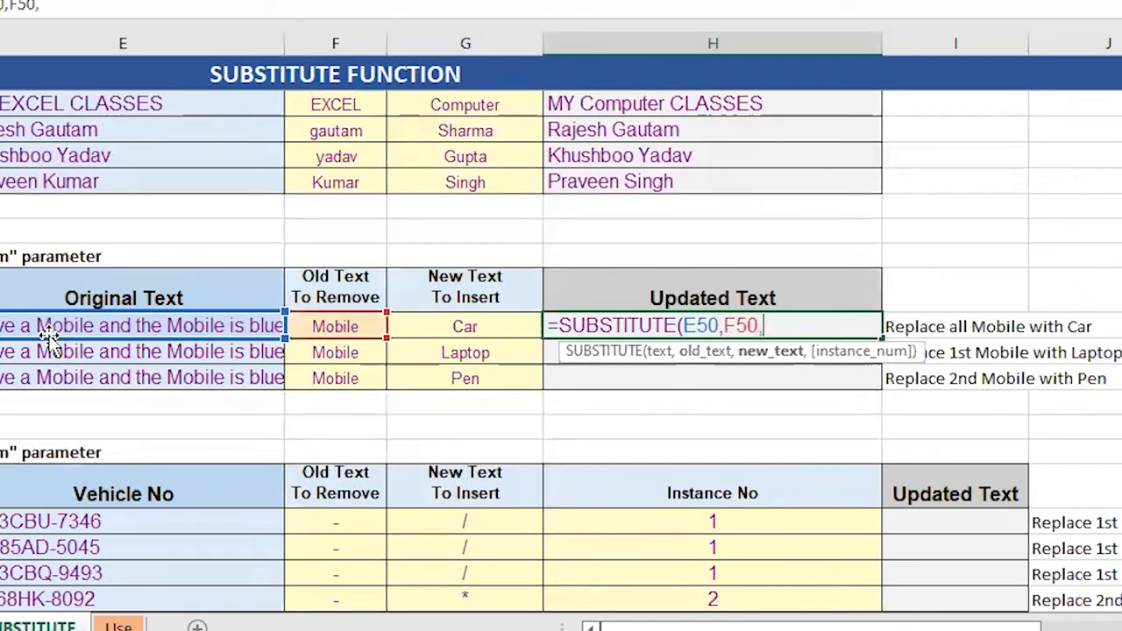
key(Left)
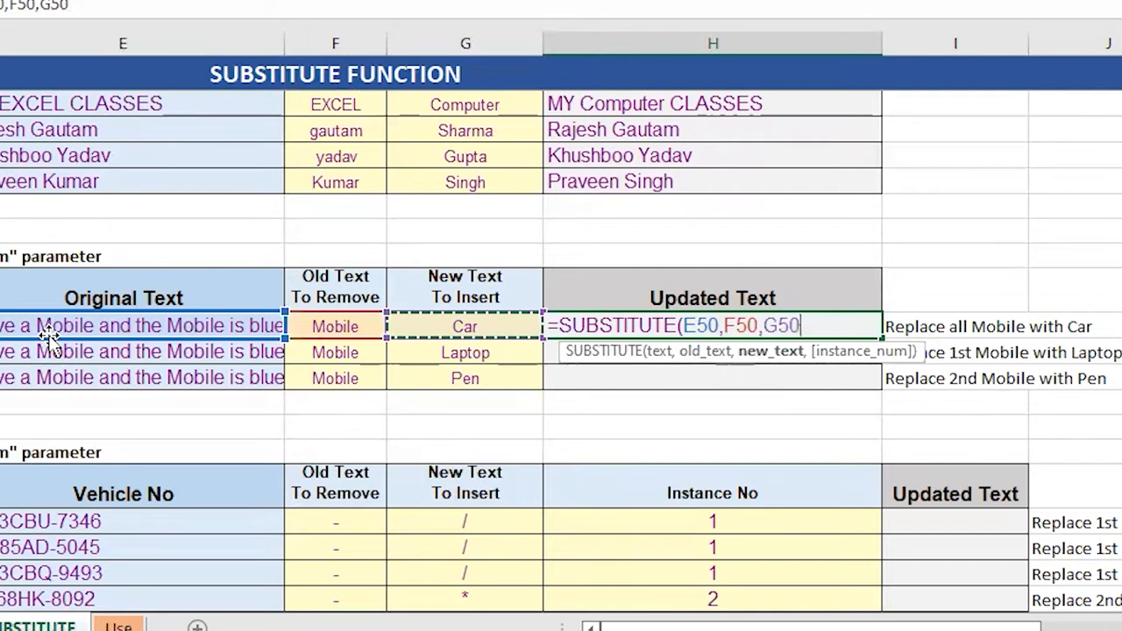
text())
key(ctrl+Return)
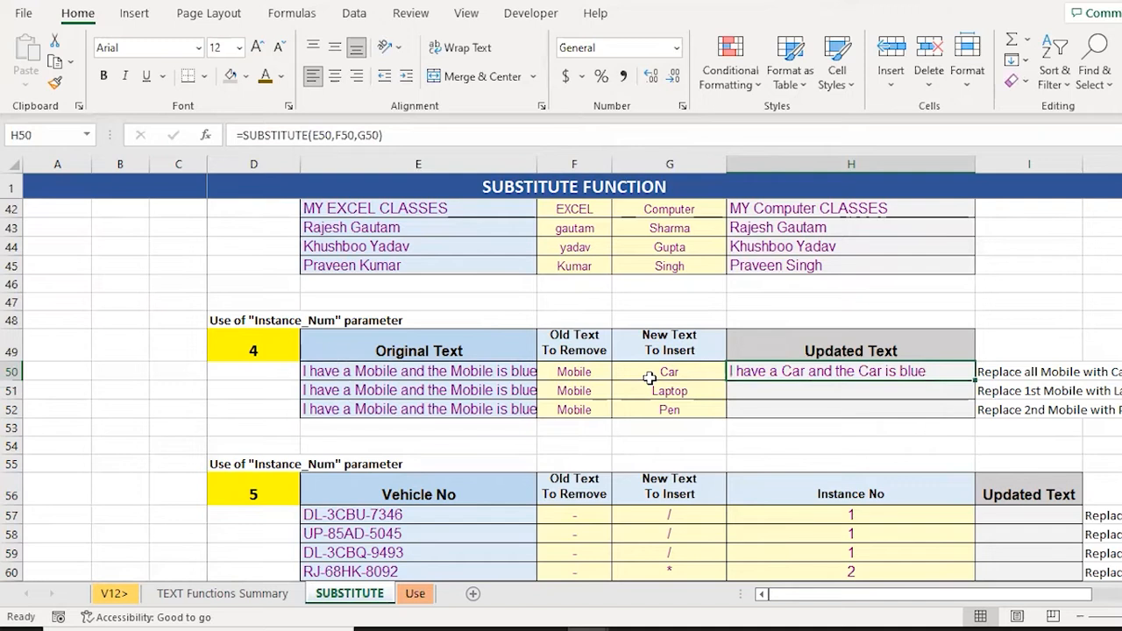
- Enter =SUBSTITUTE(E51,F51,G51,1) in H51 to replace only the first Mobile with Laptop
key(Down)
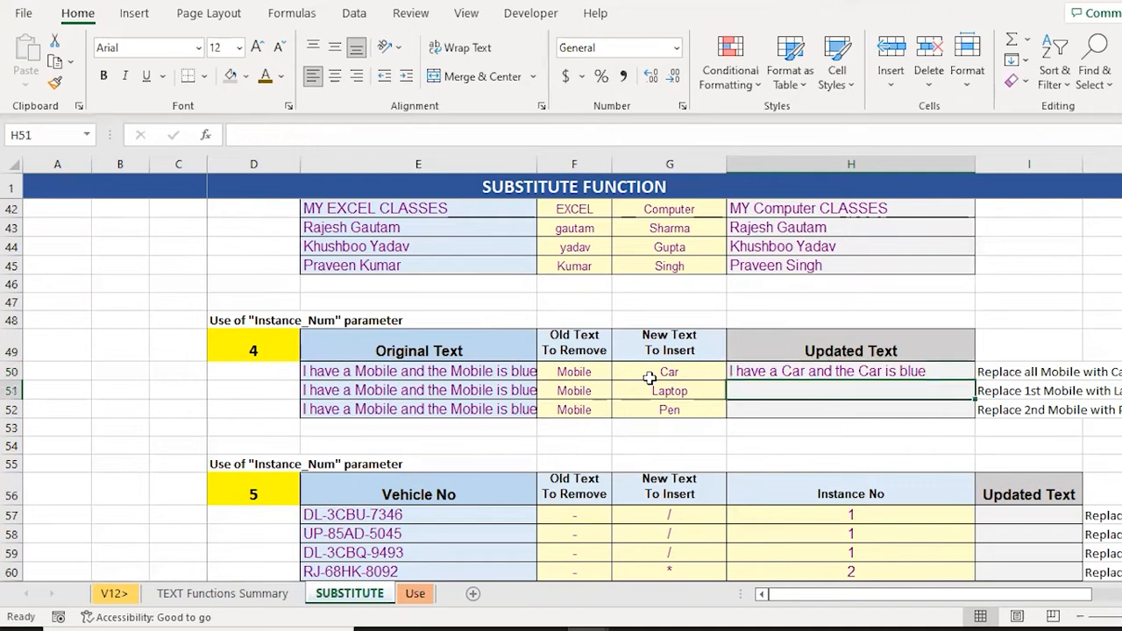
text(=)
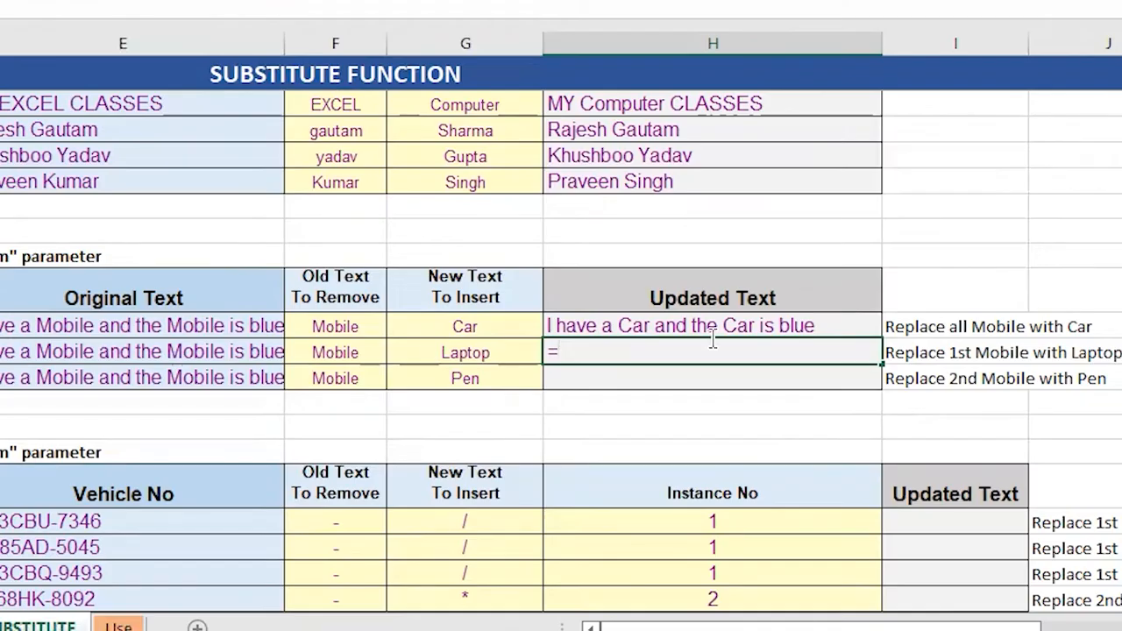
text(sub)
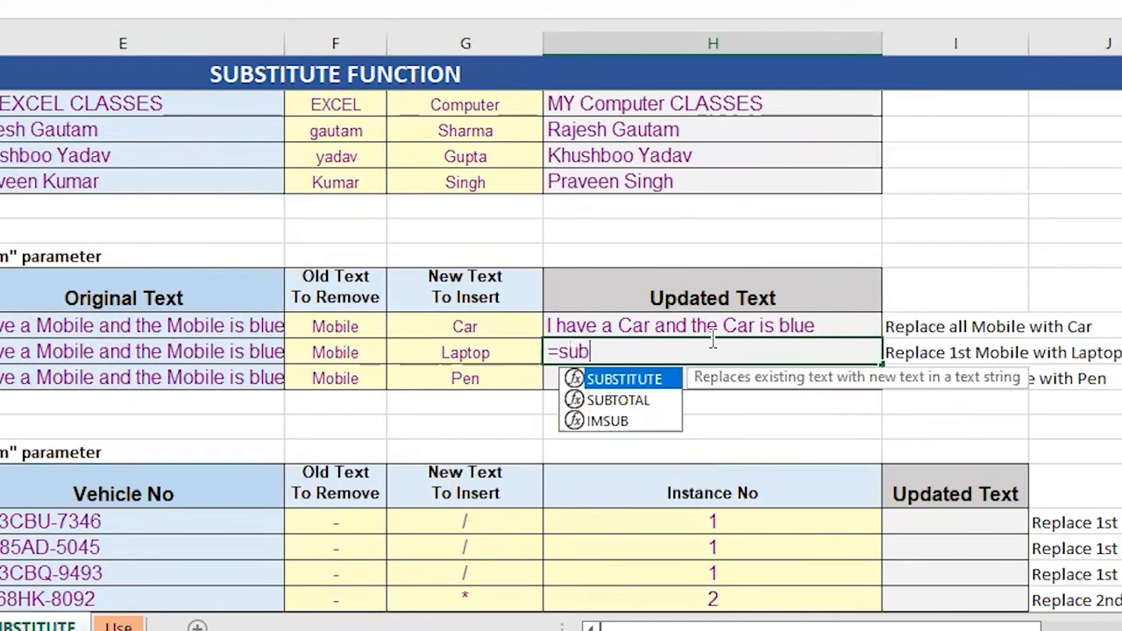
key(Tab)
key(Left)
key(Left)
key(Left)
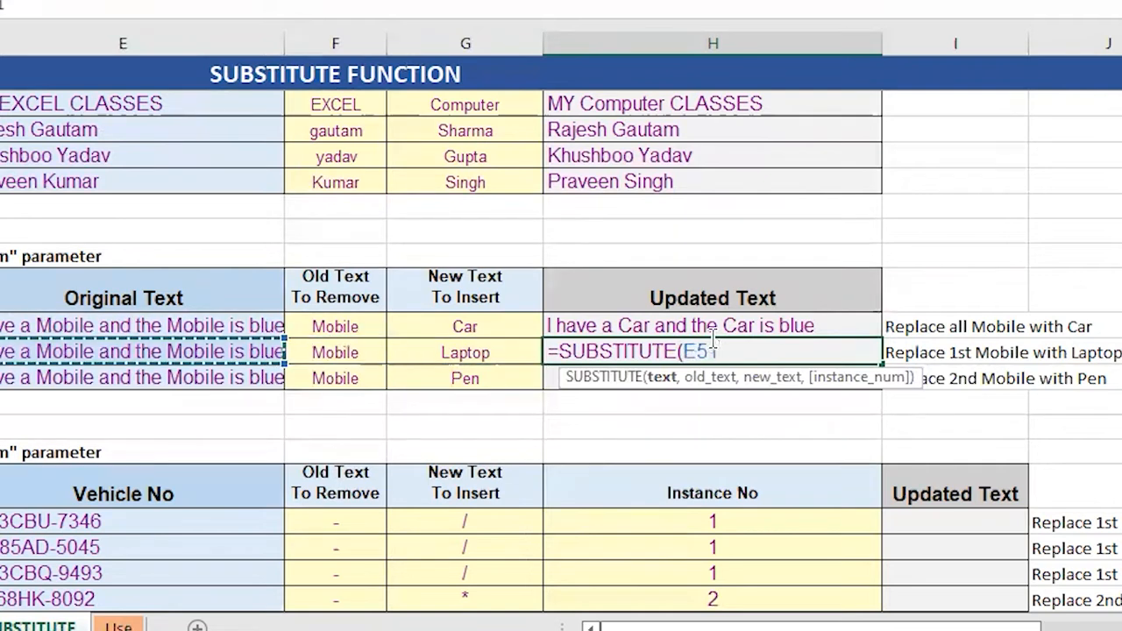
text(,)
key(Left)
key(Left)
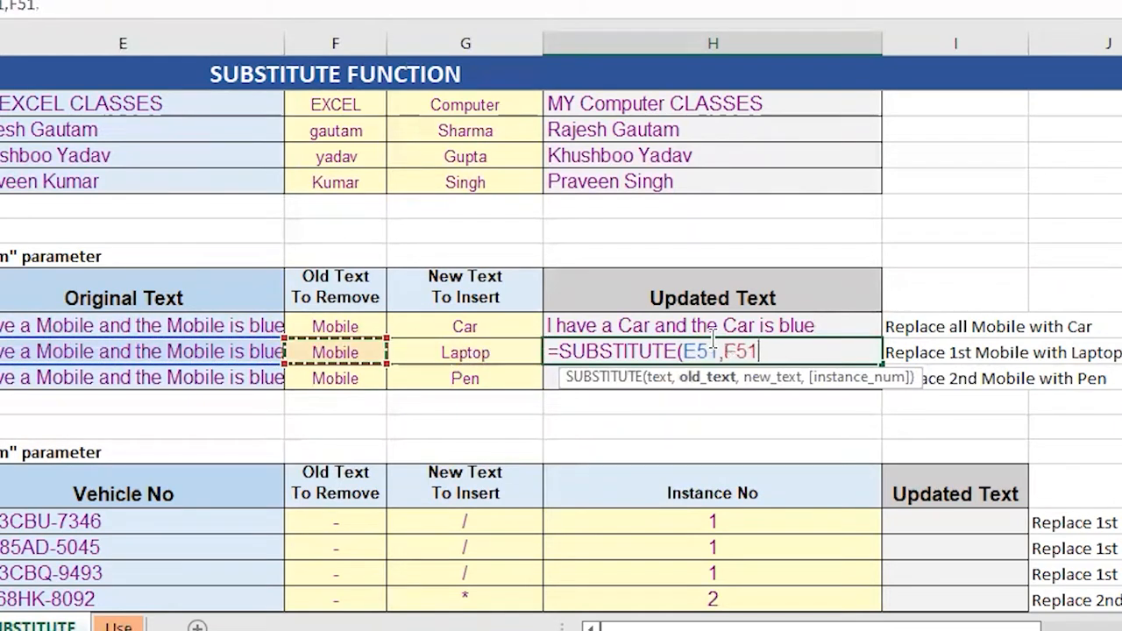
text(,)
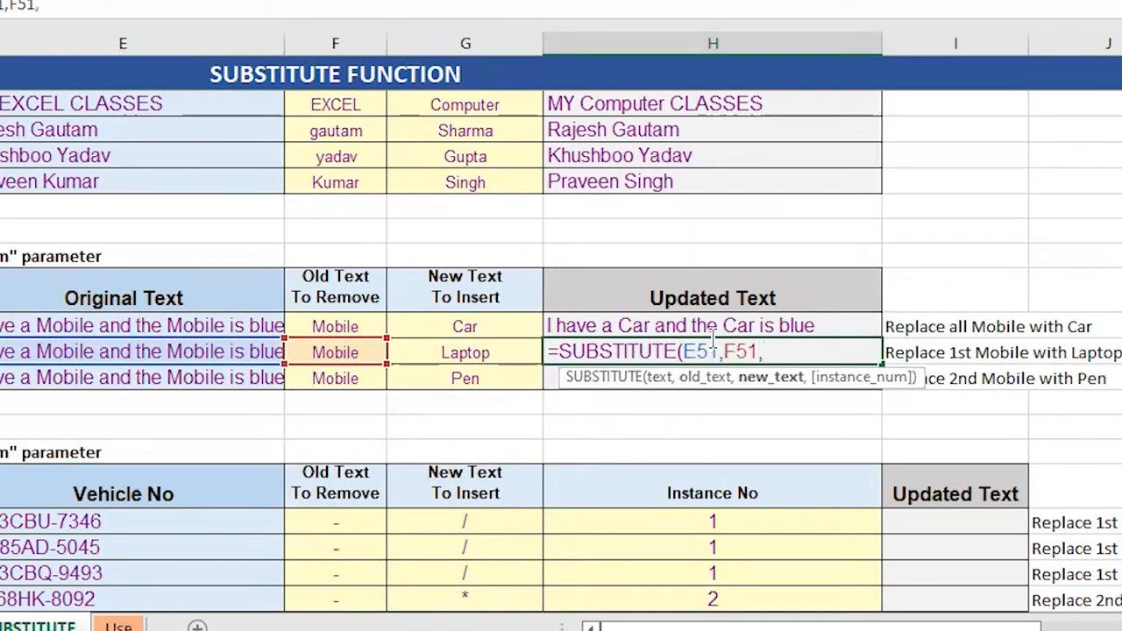
key(Left)
text(,)
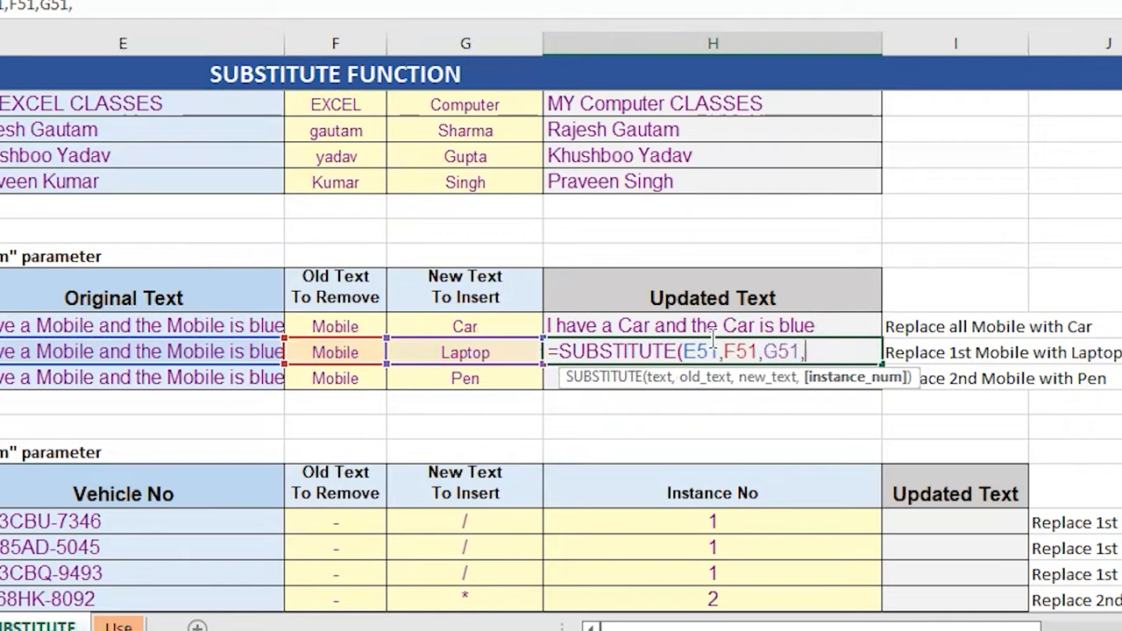
text(1))
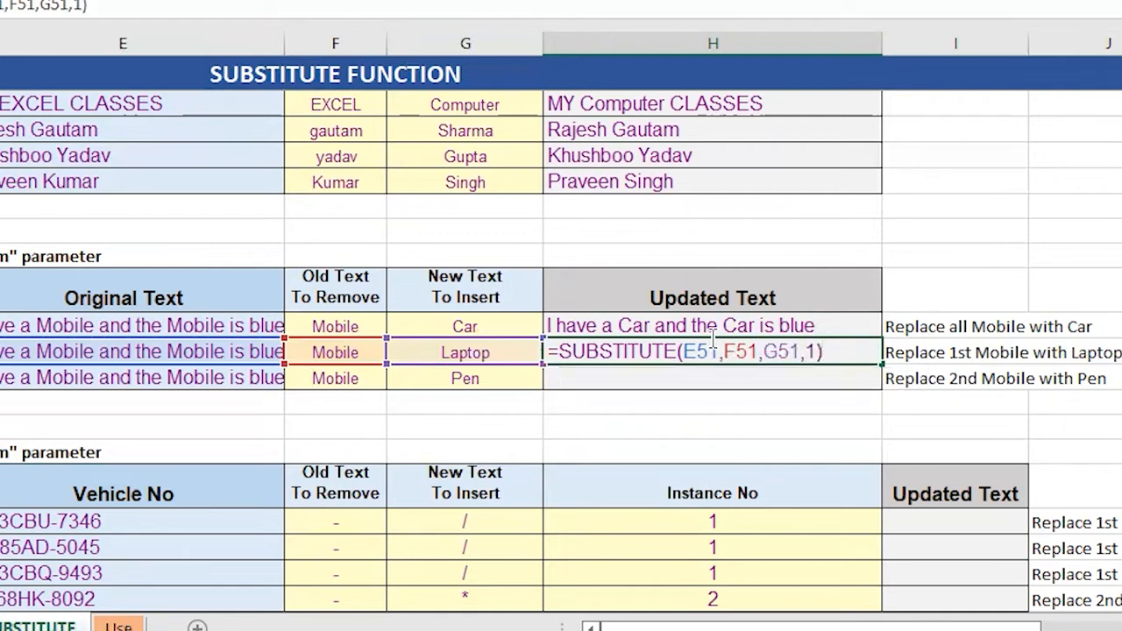
key(ctrl+Return)
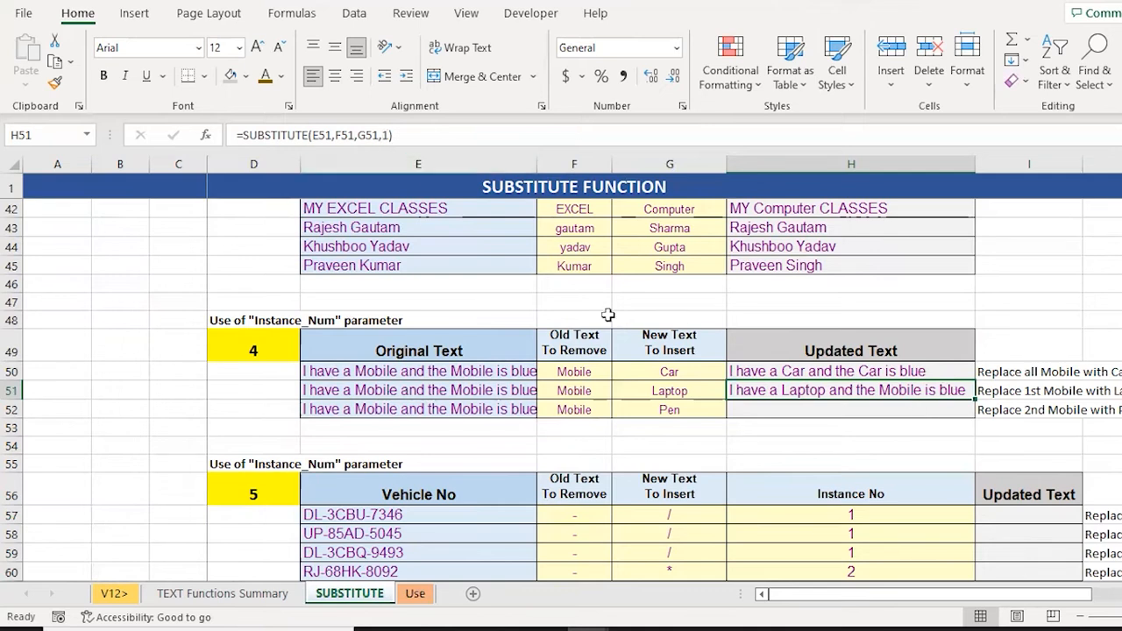
- Copy the H51 formula into H52 and set its instance number to 2 to replace the second Mobile with Pen
key(ctrl+c)
key(Down)
key(Return)
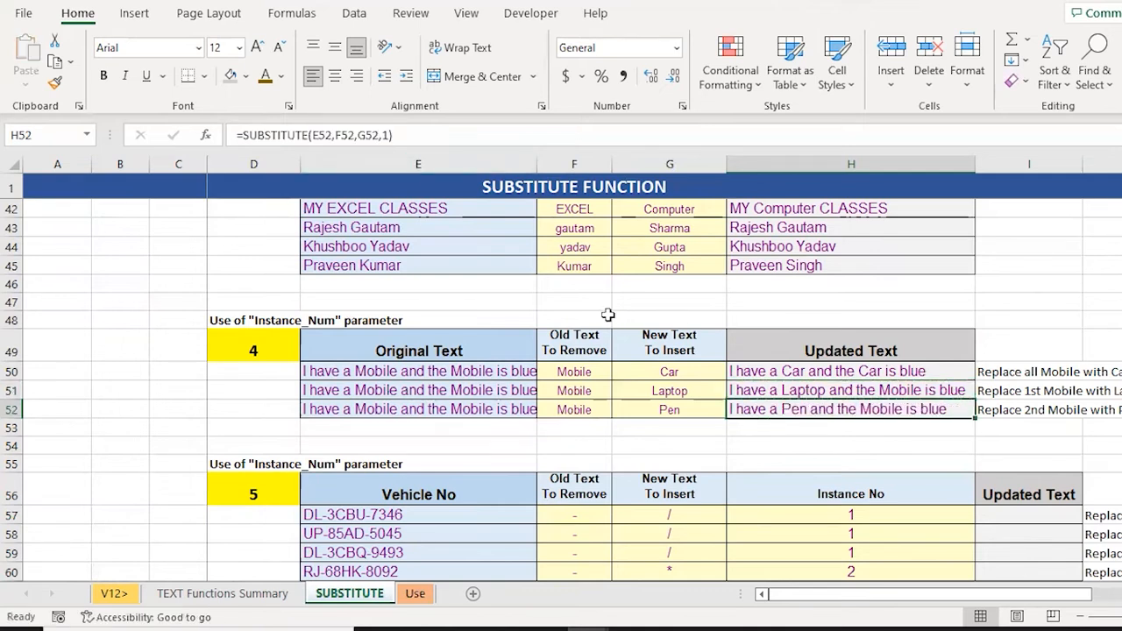
key(F2)
key(Left)
key(BackSpace)
text(2)
key(ctrl+Return)
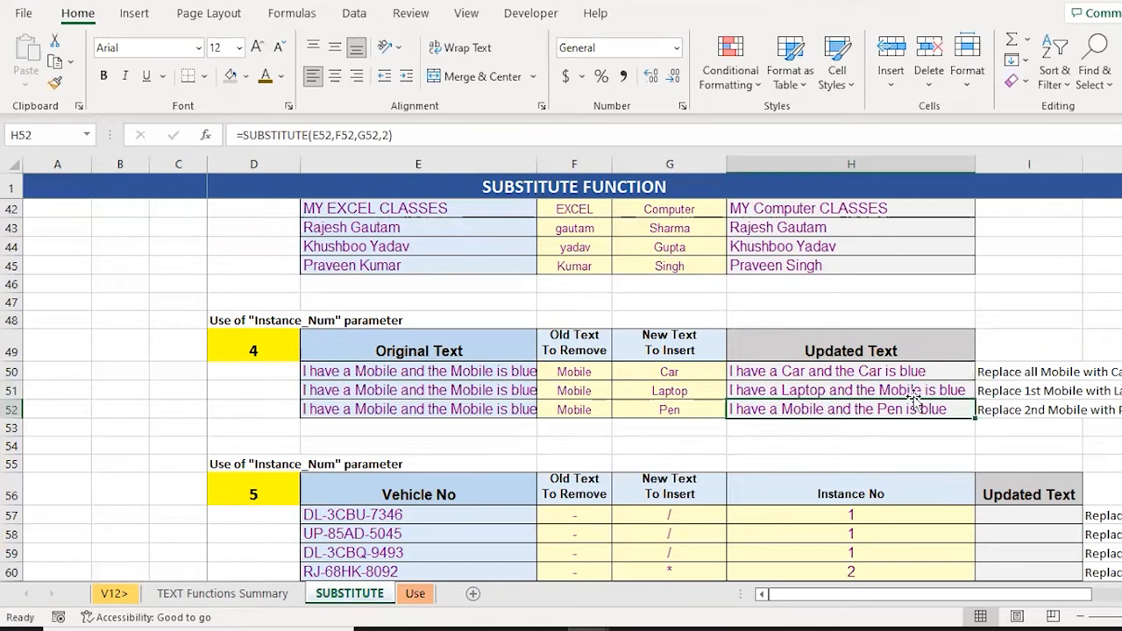
- Look over example 5 on vehicle numbers and example 6 on counting spaces, returning to the first Instance No entry, H57
key(Down)
key(Down)
key(Down)
key(Down)
key(Down)
key(Down)
key(Down)
key(Down)
key(Down)
key(Down)
key(Down)
key(Down)
key(Down)
key(Down)
key(Down)
key(Down)
key(Down)
key(Down)
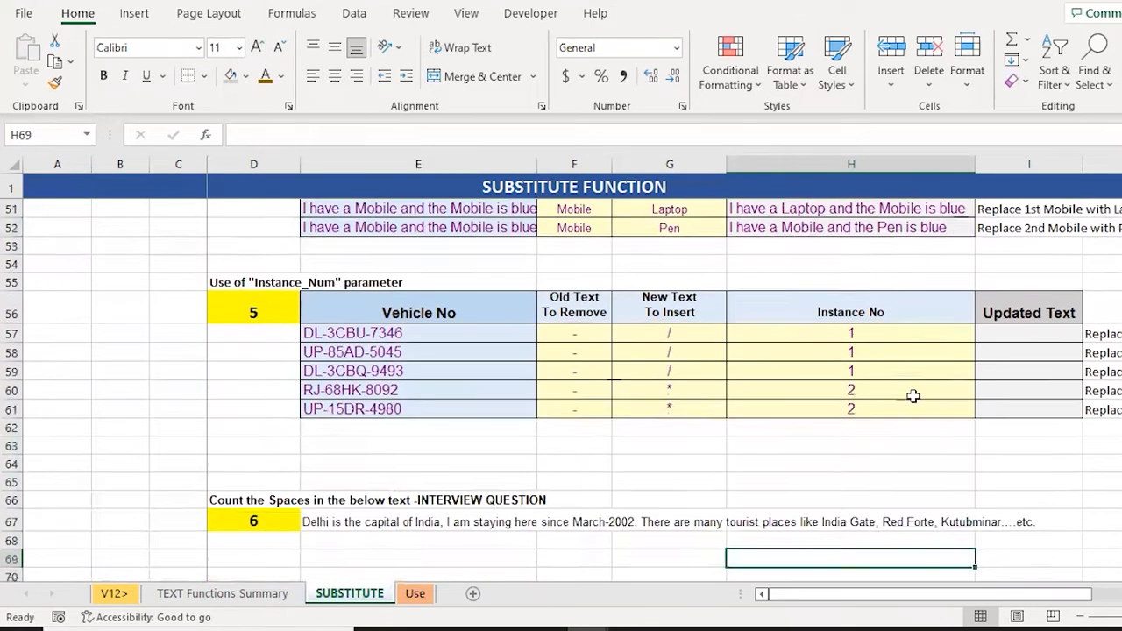
key(ctrl+Up)
key(ctrl+Up)
key(Down)
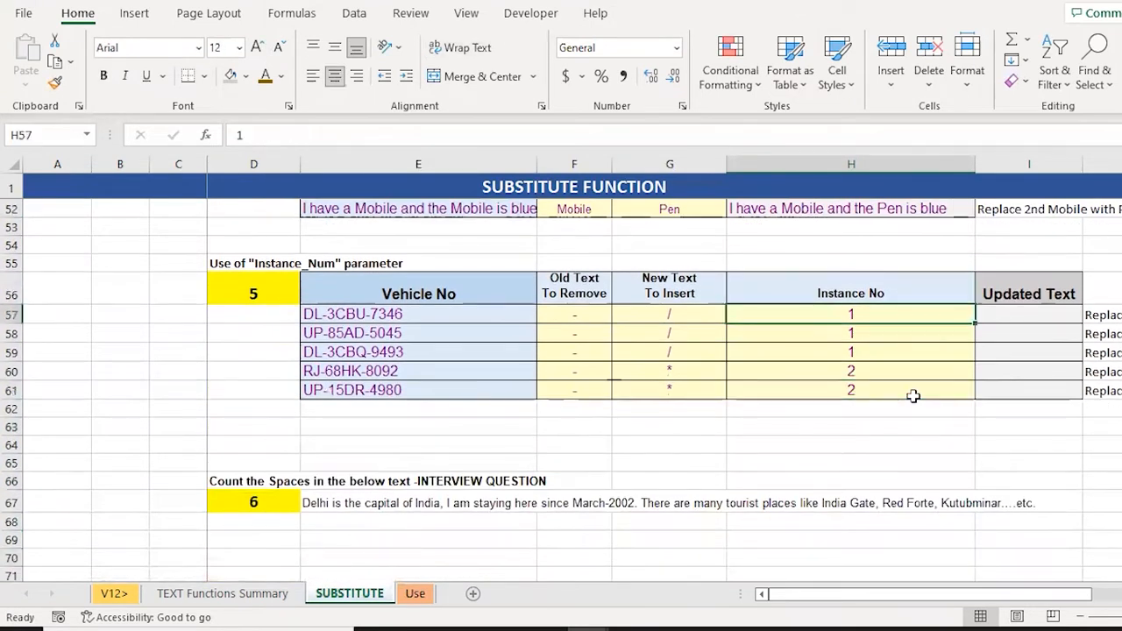
- Examine the Old Text, New Text and Instance No entries of the example 5 vehicle number table
key(Left)
key(Left)
key(Left)
key(ctrl+shift+Down)
key(Right)
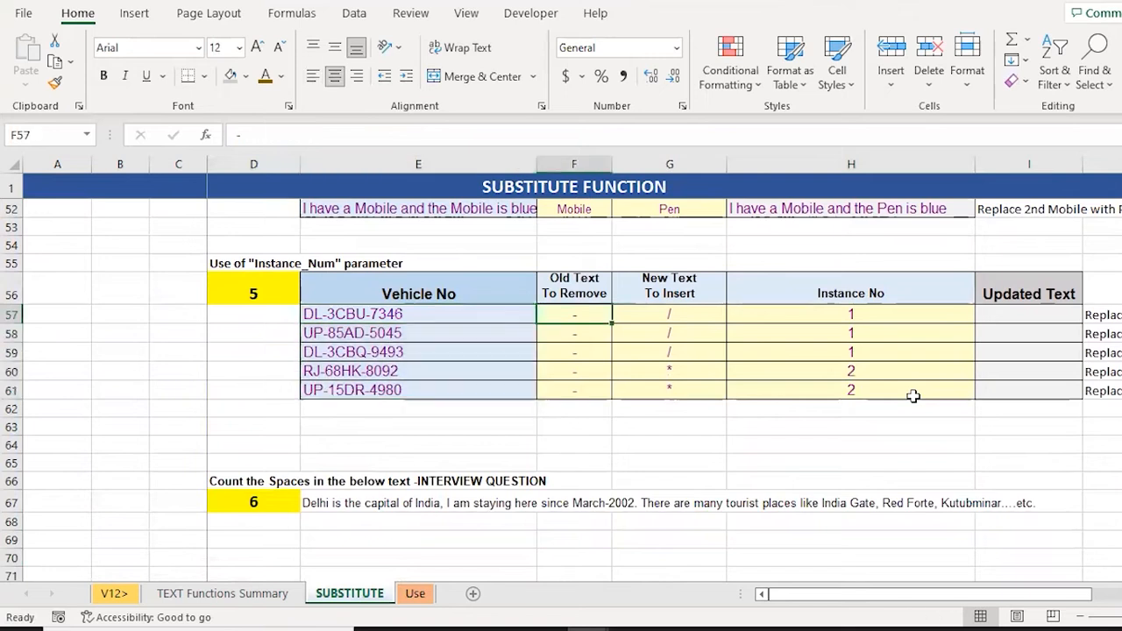
key(ctrl+shift+Down)
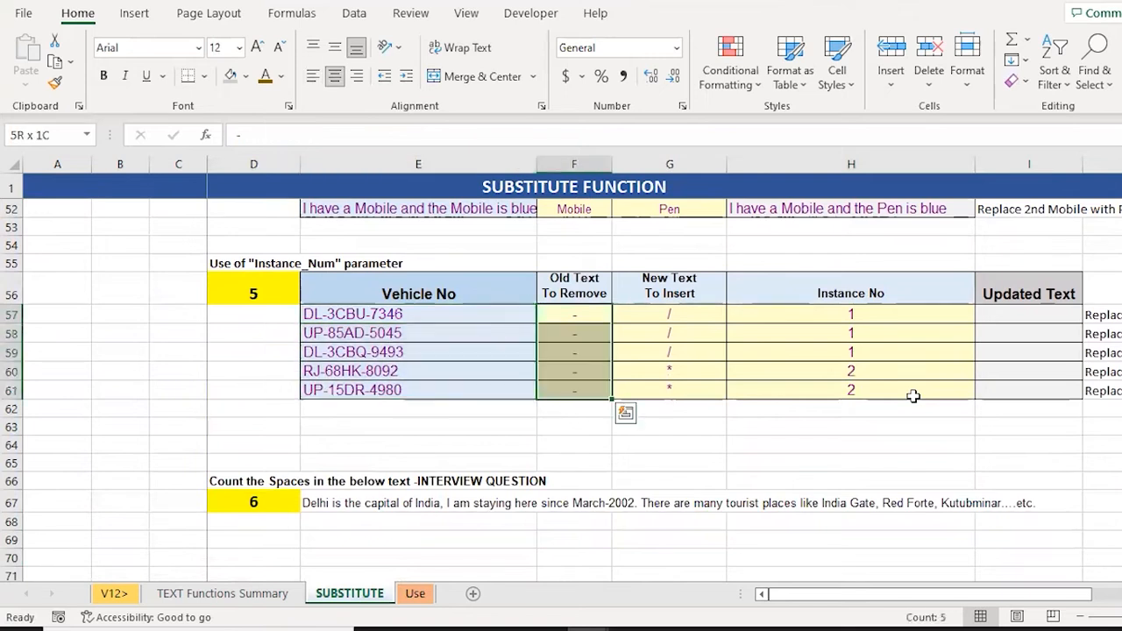
key(Right)
key(shift+Down)
key(shift+Down)
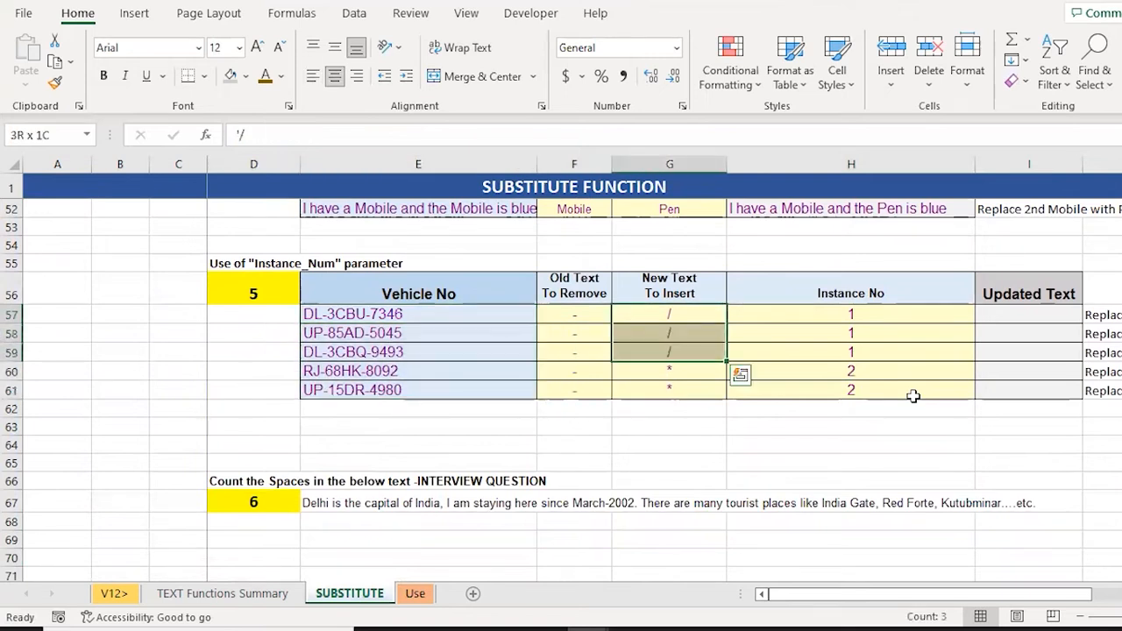
key(Down)
key(Down)
key(Down)
key(shift+Down)
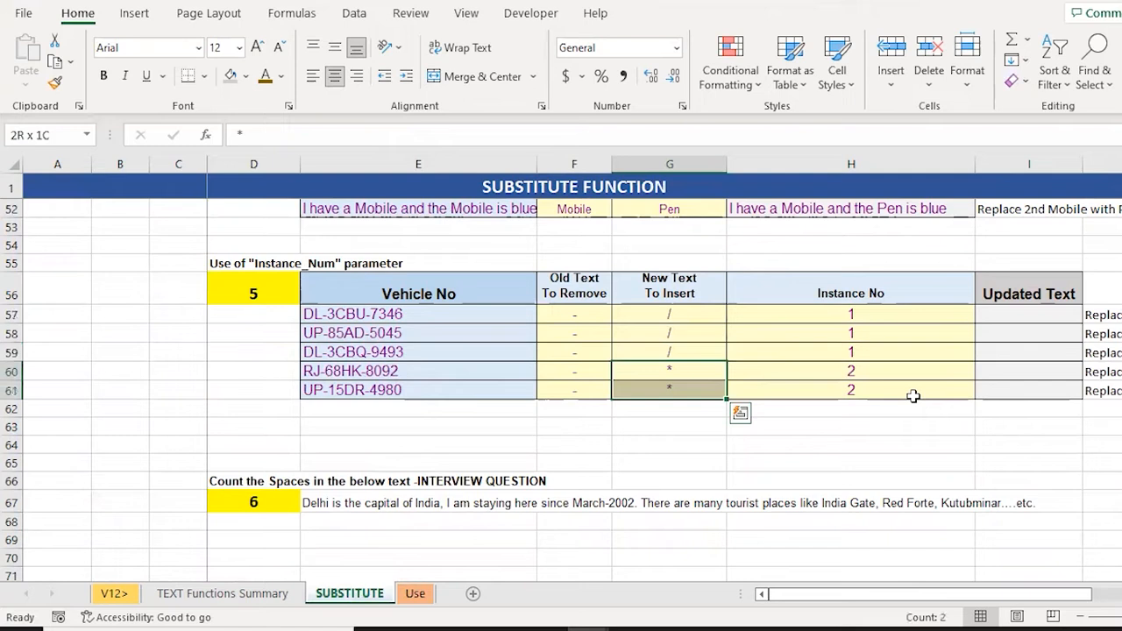
key(Right)
key(Up)
key(Up)
key(Up)
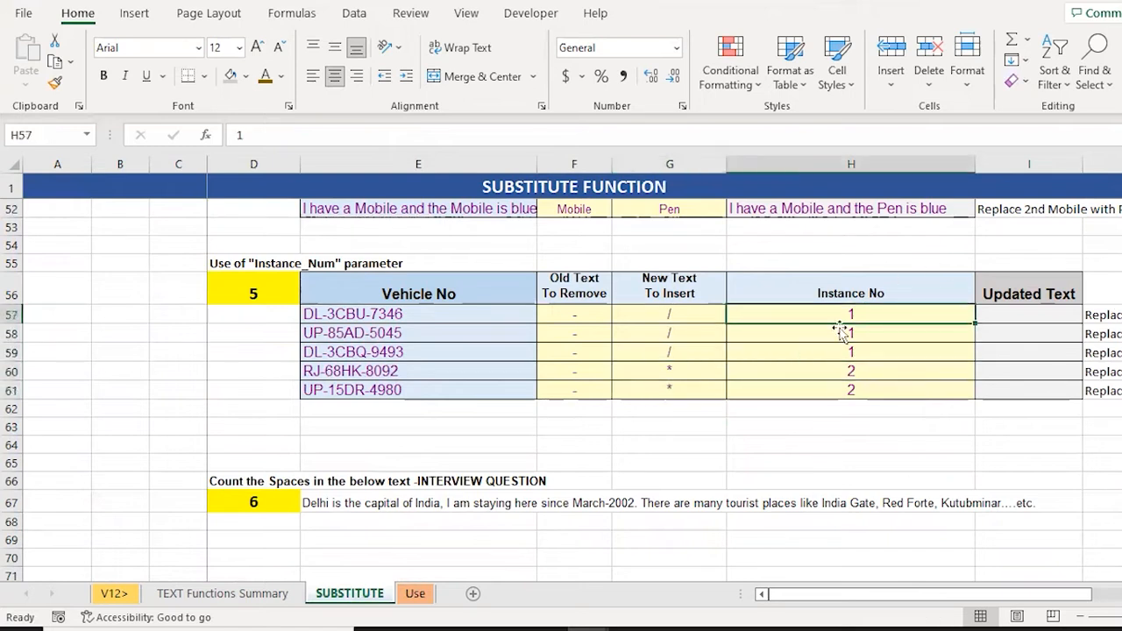
- Enter =SUBSTITUTE(E57,F57,G57,H57) in I57 to update the first vehicle number using its Instance No
key(Right)
text(=)
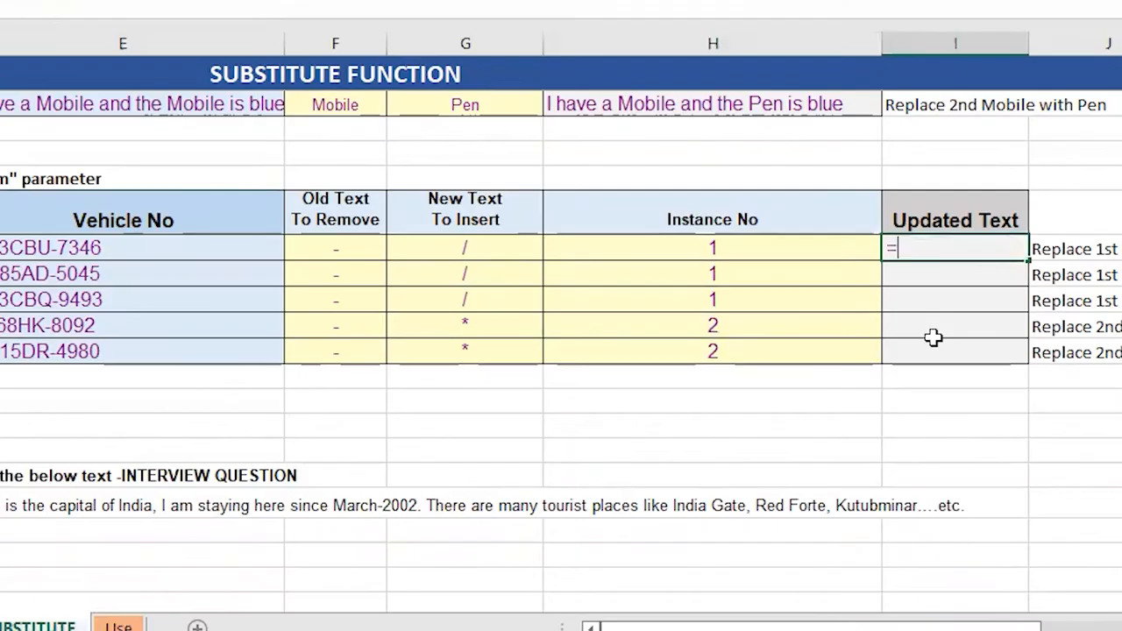
text(sub)
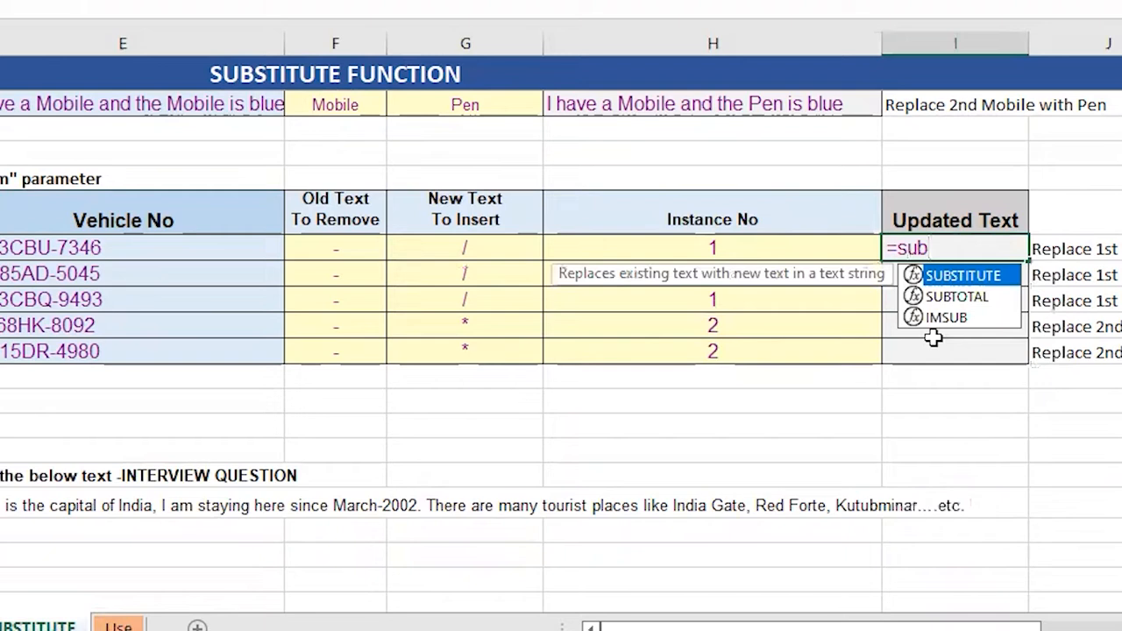
key(Tab)
key(Left)
key(Left)
key(Left)
key(Left)
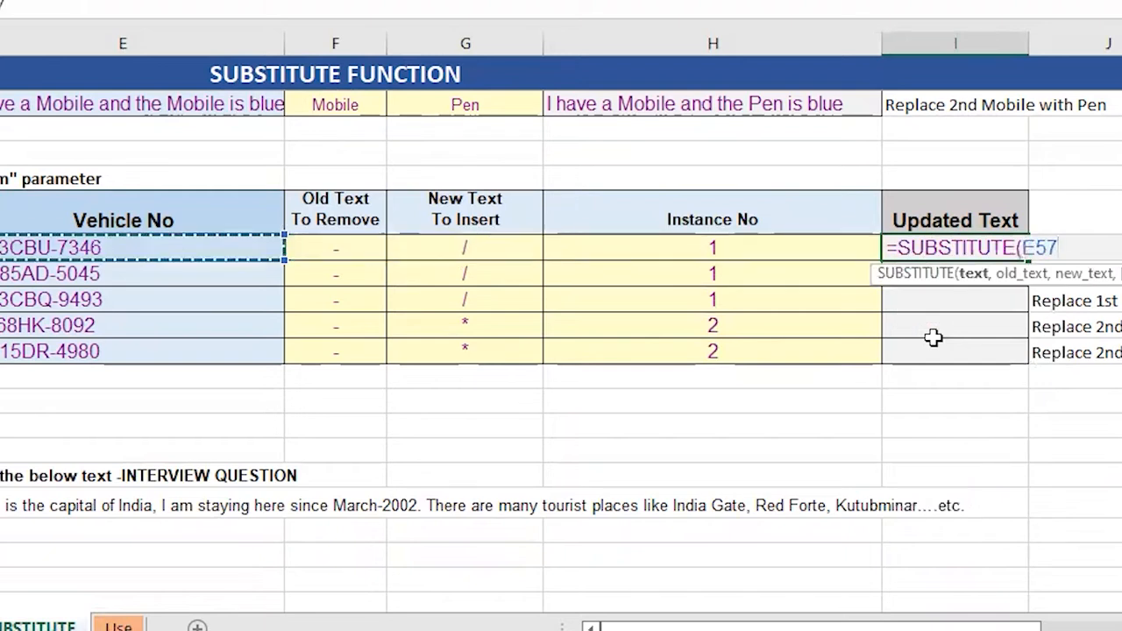
text(,)
key(Left)
key(Left)
key(Left)
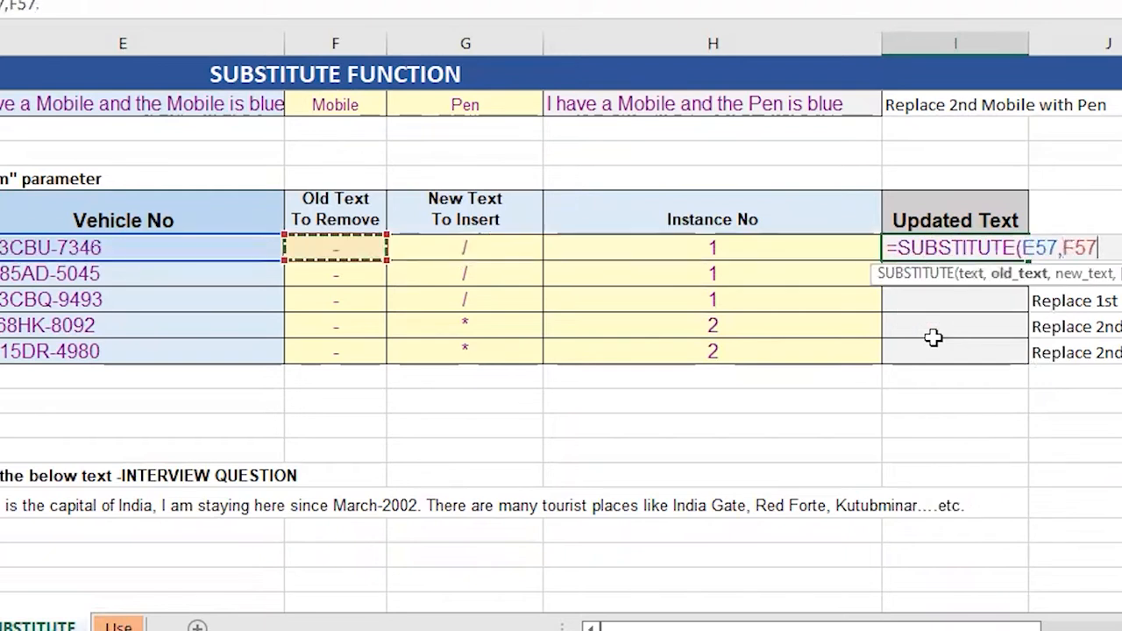
text(,)
key(Left)
key(Left)
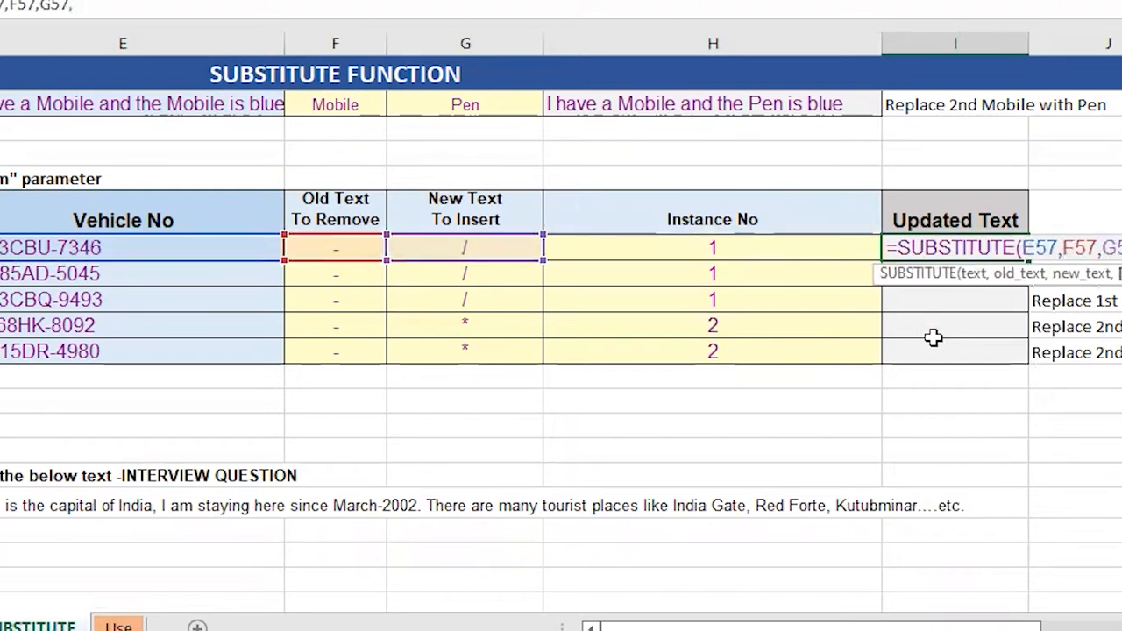
text(,)
key(Left)
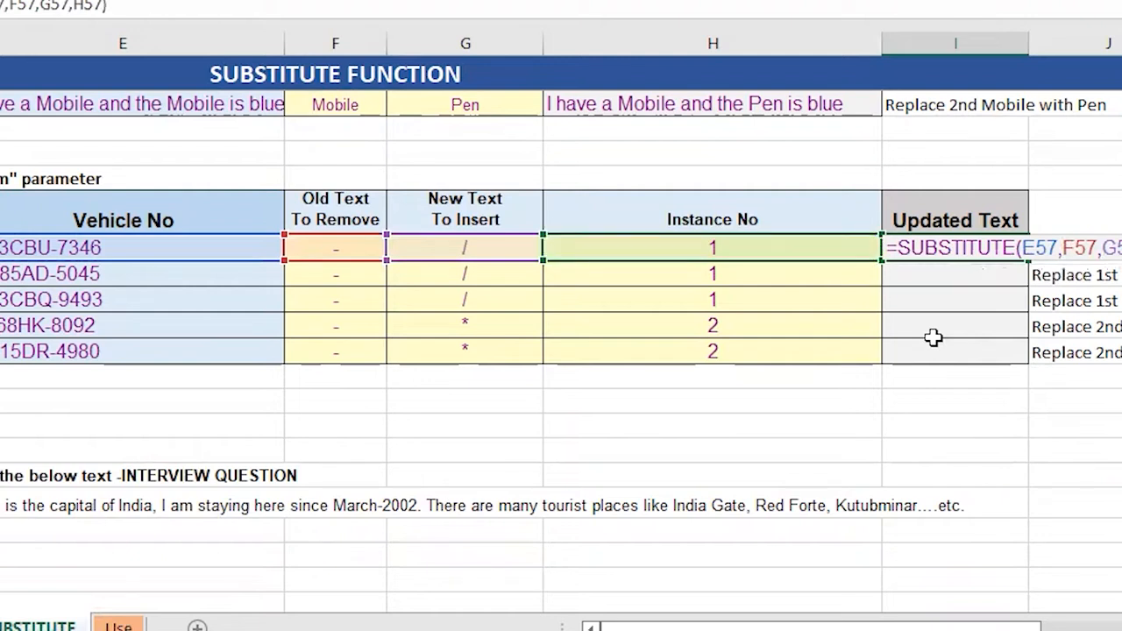
key(Return)
- Copy the I57 formula down the Updated Text column through I61
key(ctrl+c)
key(ctrl+v)
key(Down)
key(Down)
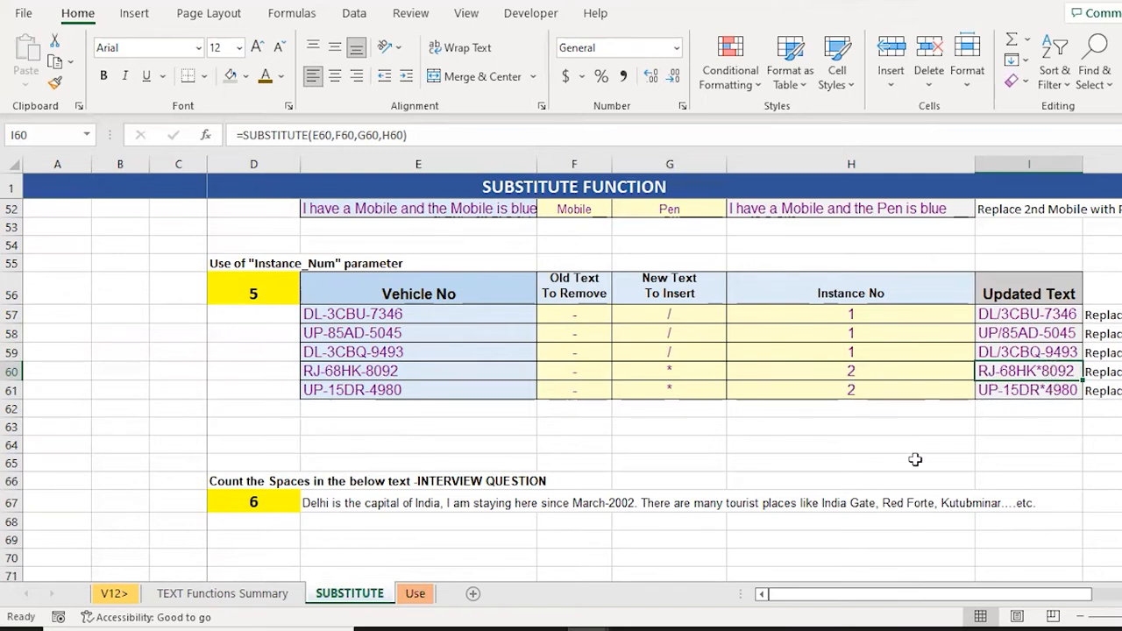
- Examine example 6, the interview question on counting the spaces in the text in E67
key(Down)
key(Down)
key(Down)
key(Down)
key(Down)
key(Down)
key(Down)
key(Down)
key(Down)
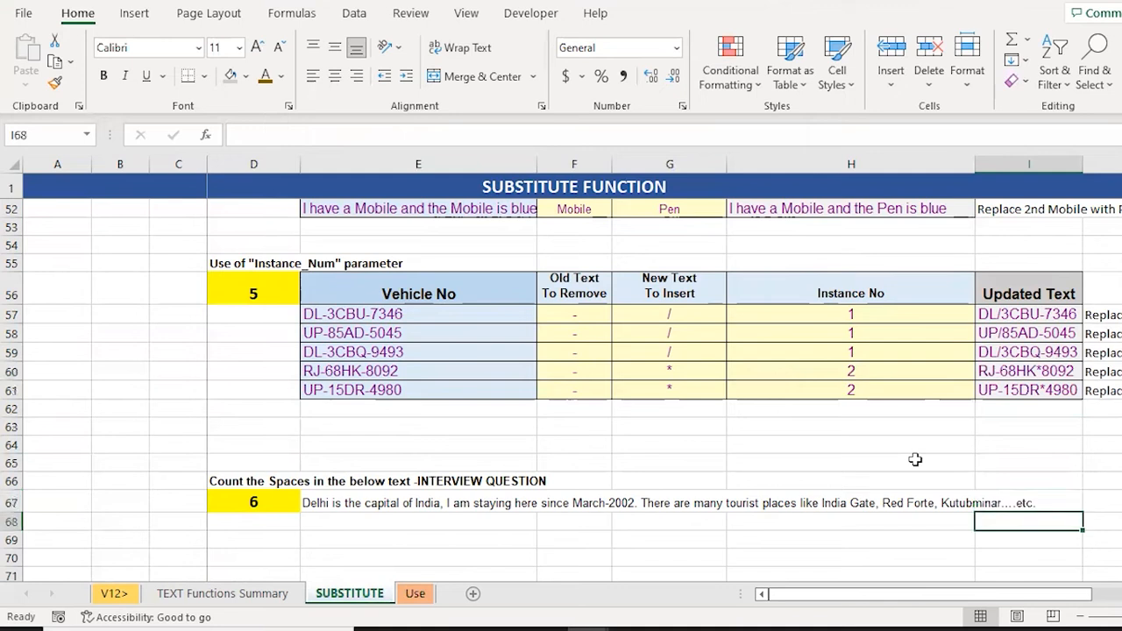
key(Left)
key(Left)
key(Left)
key(Left)
key(Left)
key(Down)
key(Down)
key(Down)
key(Down)
key(Down)
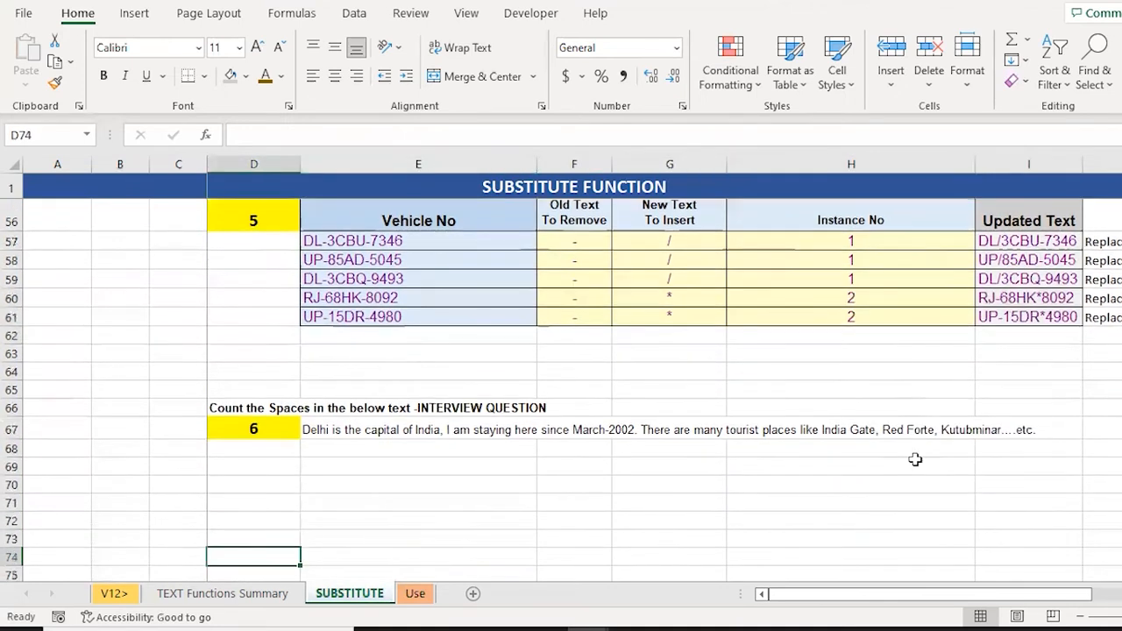
key(Right)
key(ctrl+Up)
key(Down)
key(Down)
key(Down)
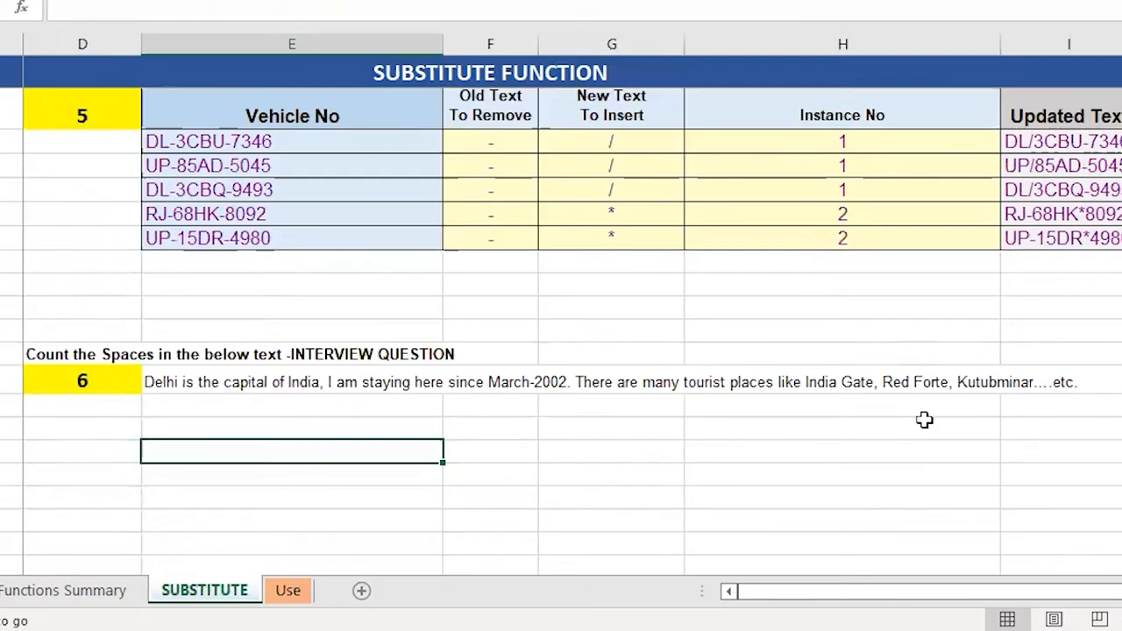
key(Up)
key(Up)
key(Up)
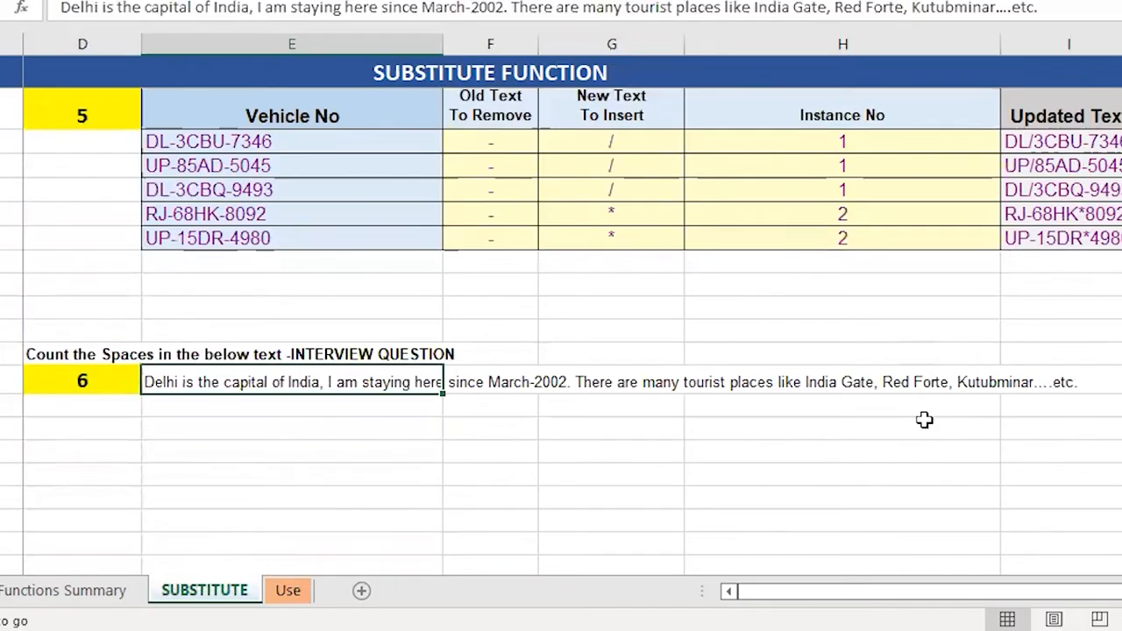
key(Down)
key(Down)
key(Up)
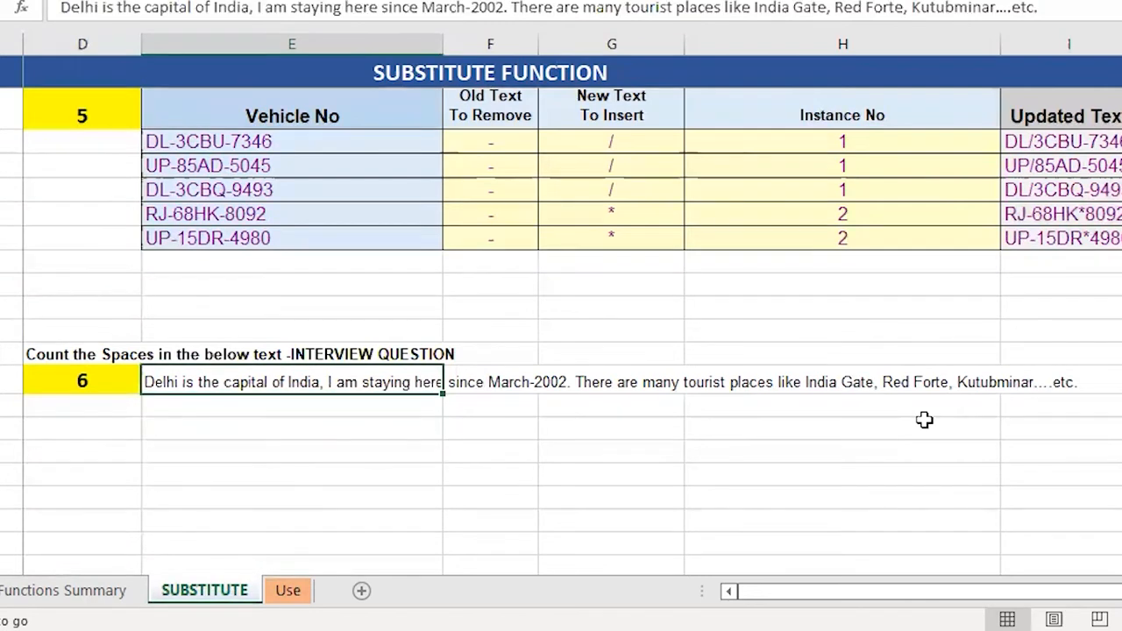
- Enter =LEN(E67) in E70 to count all characters of the example 6 text
key(Down)
key(Down)
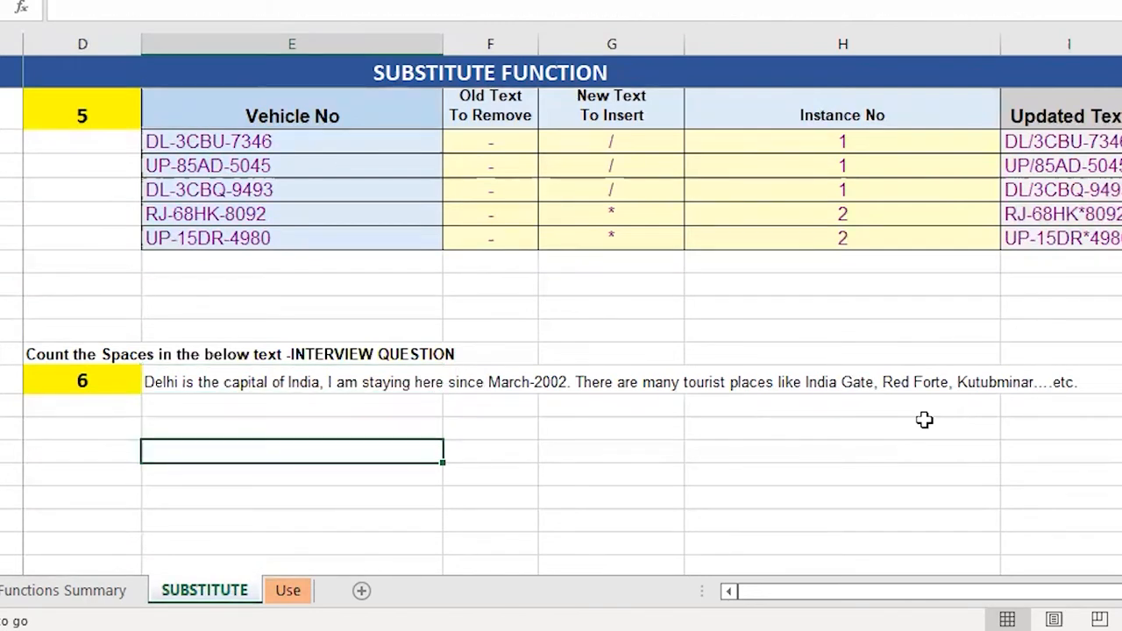
text(=len)
key(Tab)
key(Up)
key(Up)
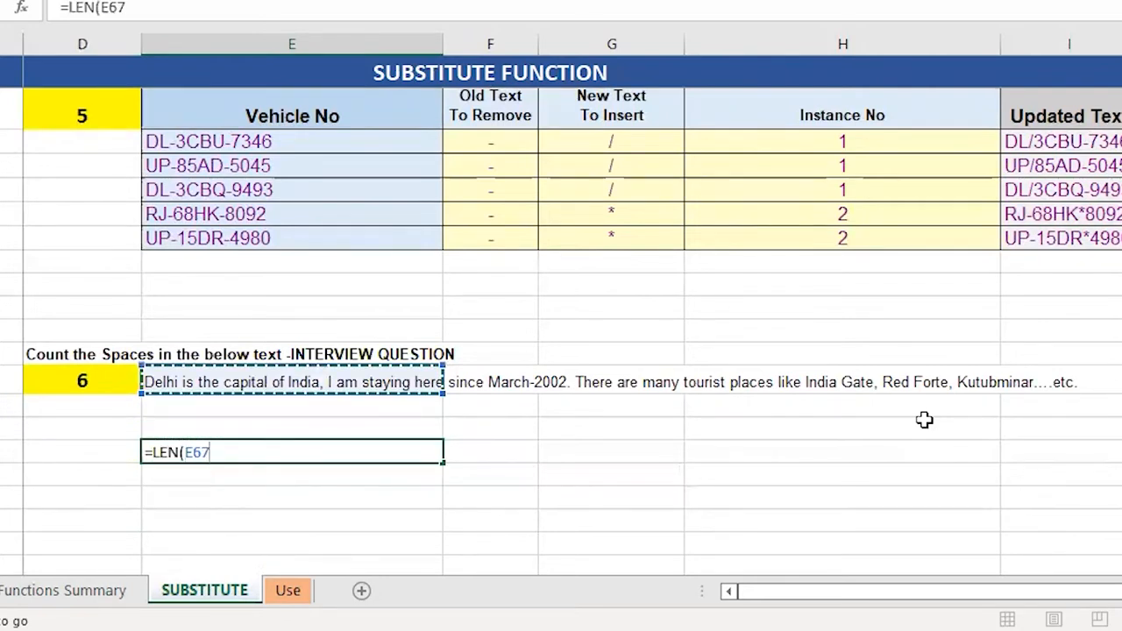
key(ctrl+Return)
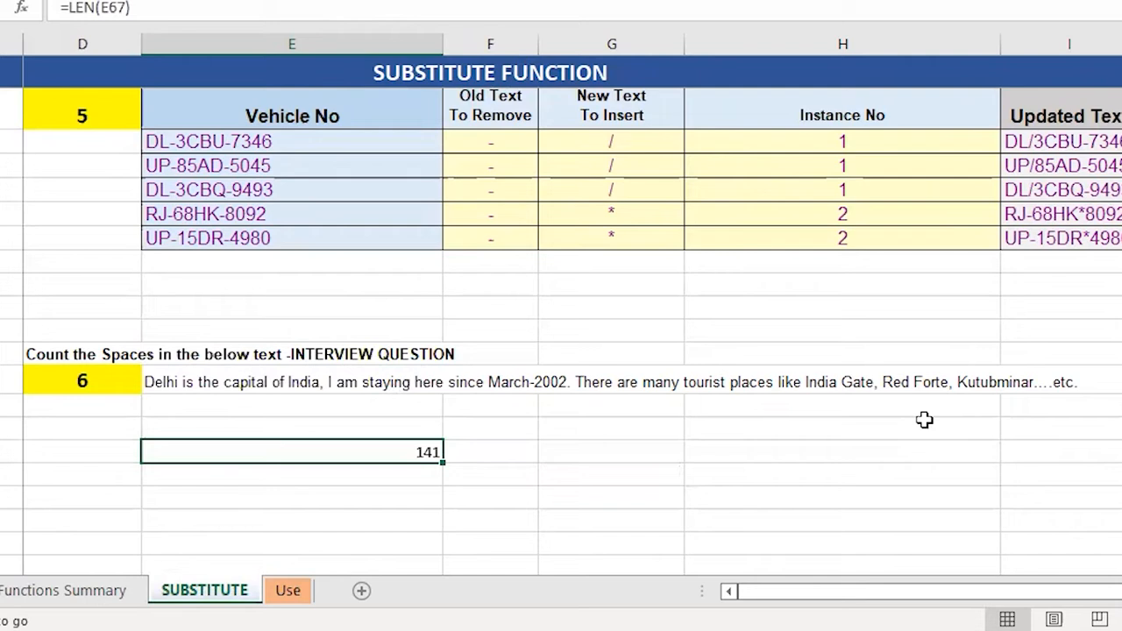
- Enter =SUBSTITUTE(E67," ","") in G70 to remove every space from the example 6 text
key(Right)
key(Right)
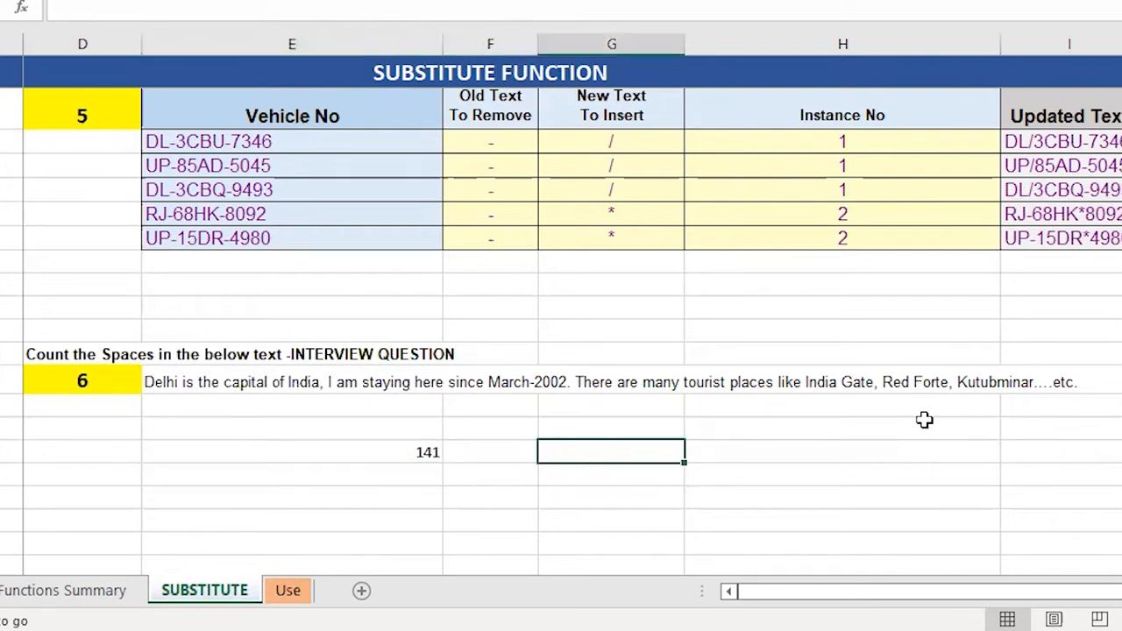
text(=)
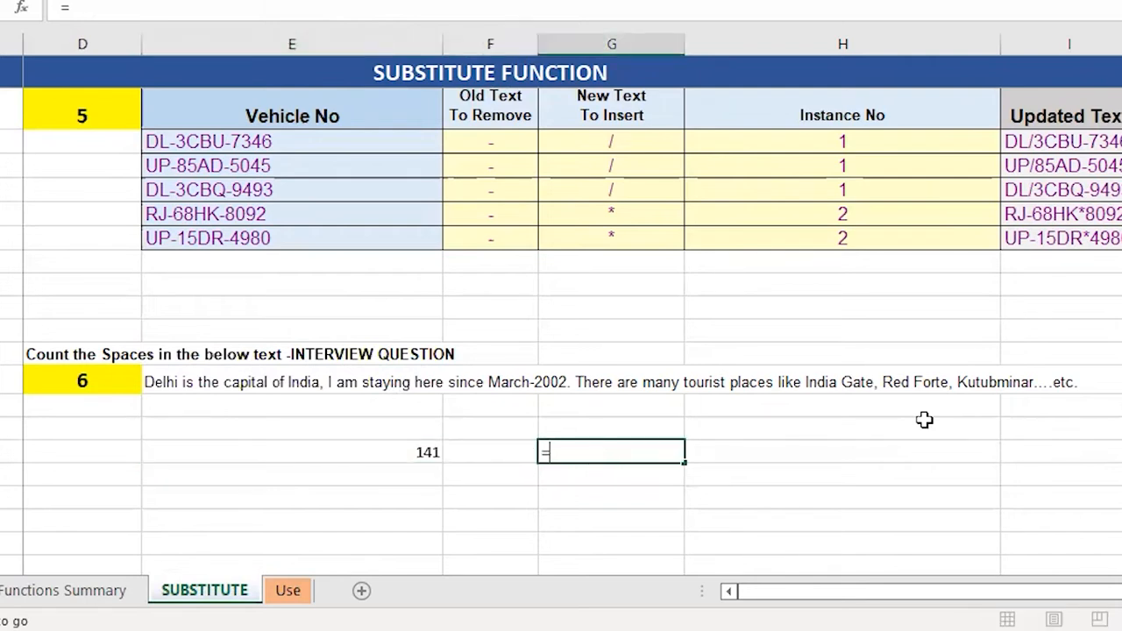
text(su)
key(Tab)
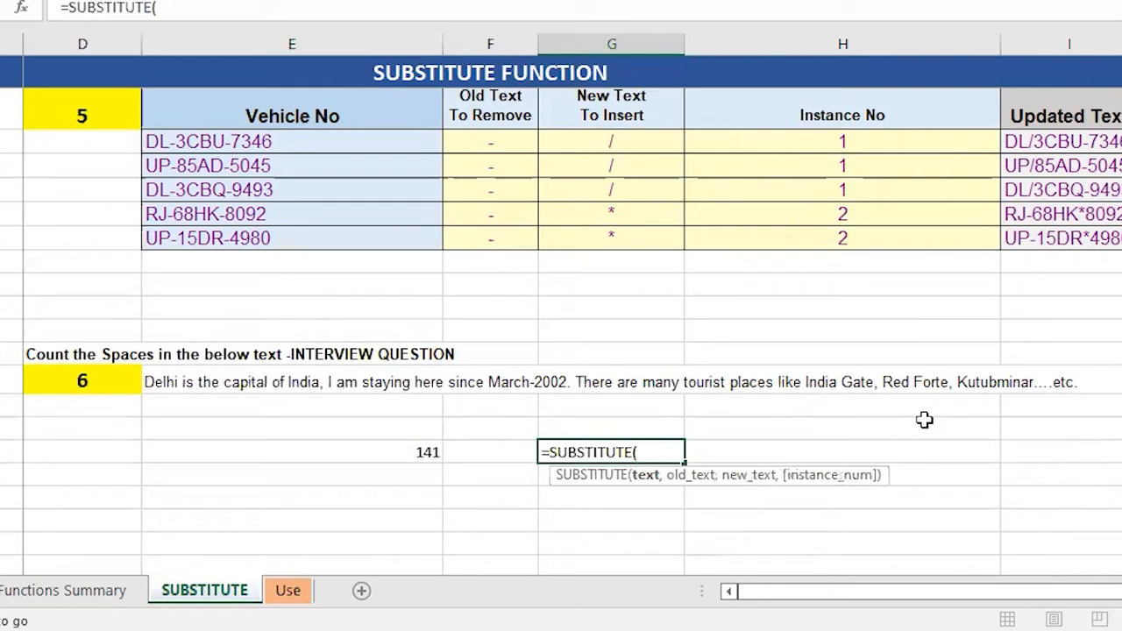
key(Left)
key(Left)
key(Up)
key(Up)
key(Up)
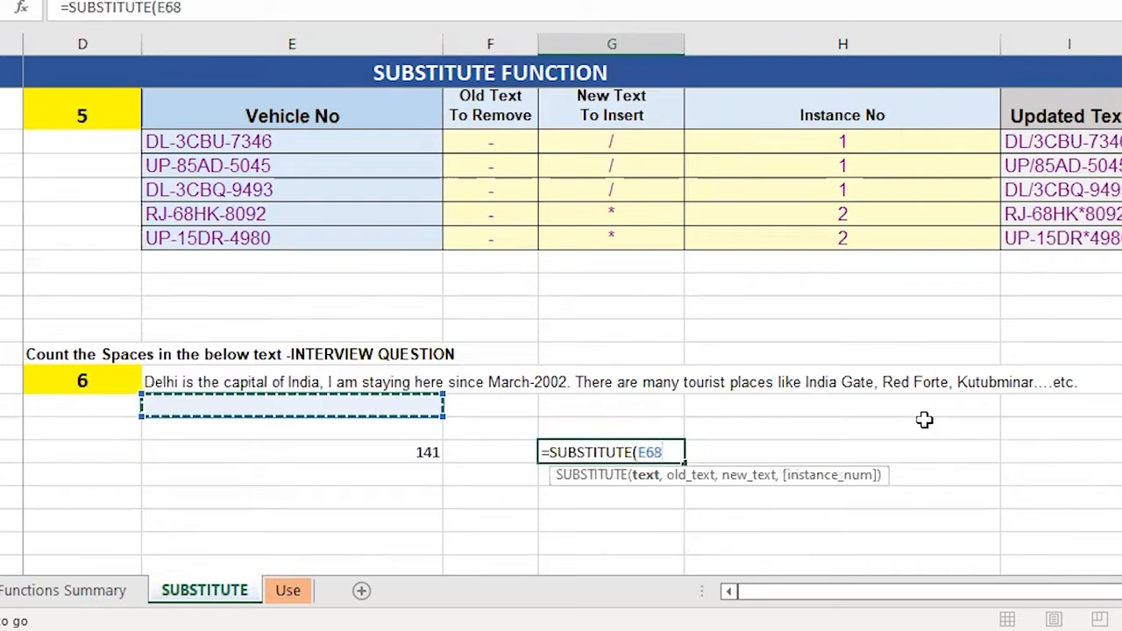
text(,")
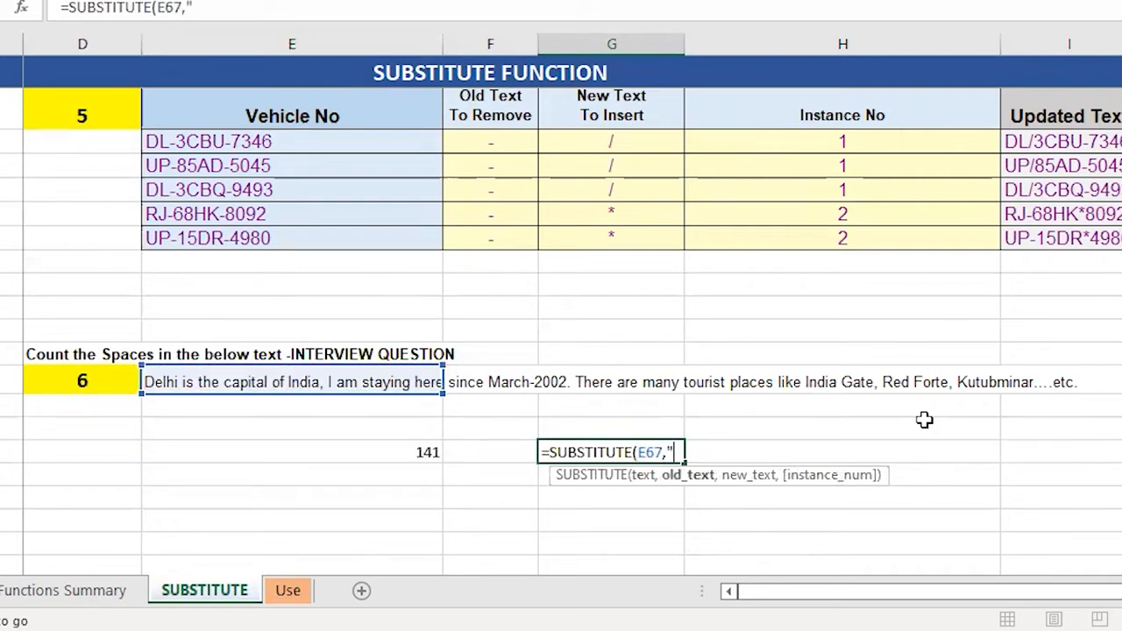
text( ","")
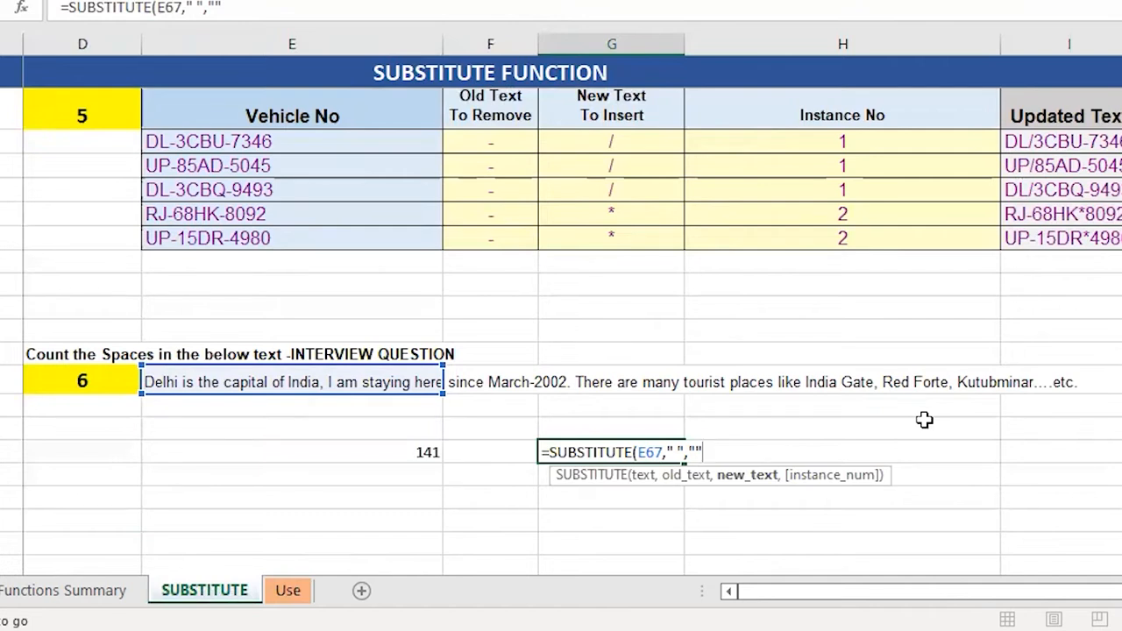
text())
key(ctrl+Return)
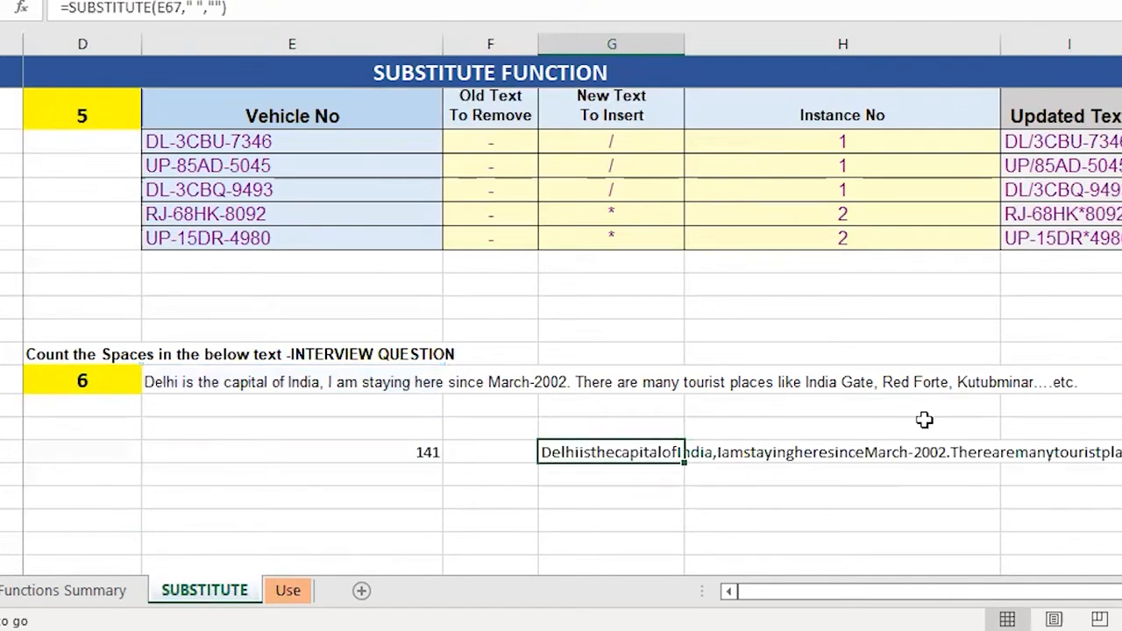
- Enter =LEN(G70) in G71 to count the characters of the text without spaces
key(Down)
text(=LEN(G70)
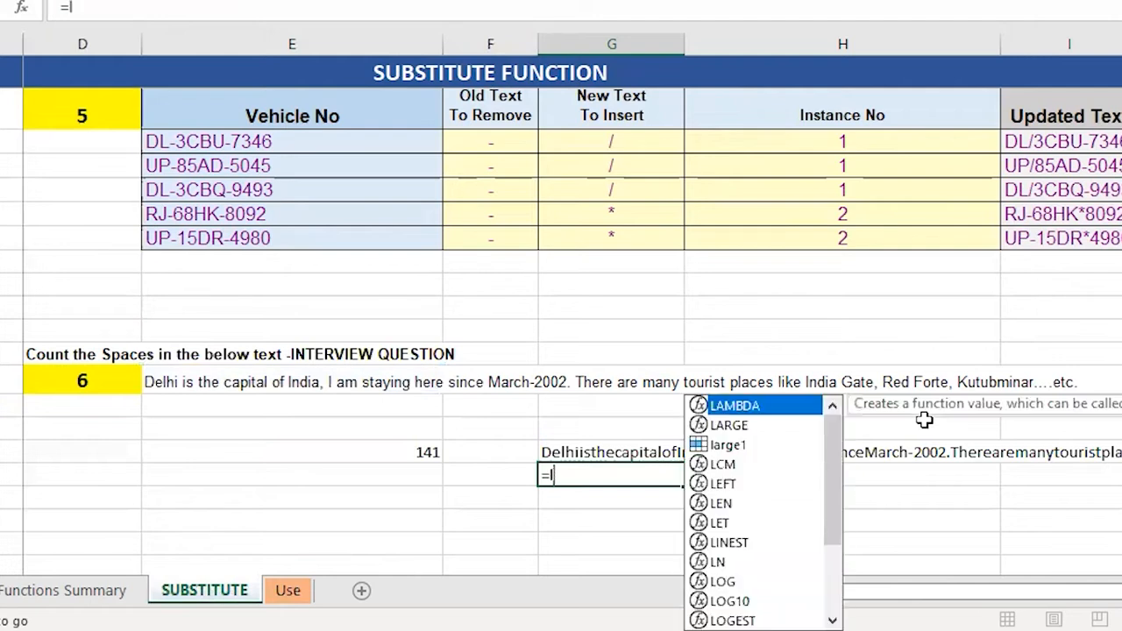
key(ctrl+Return)
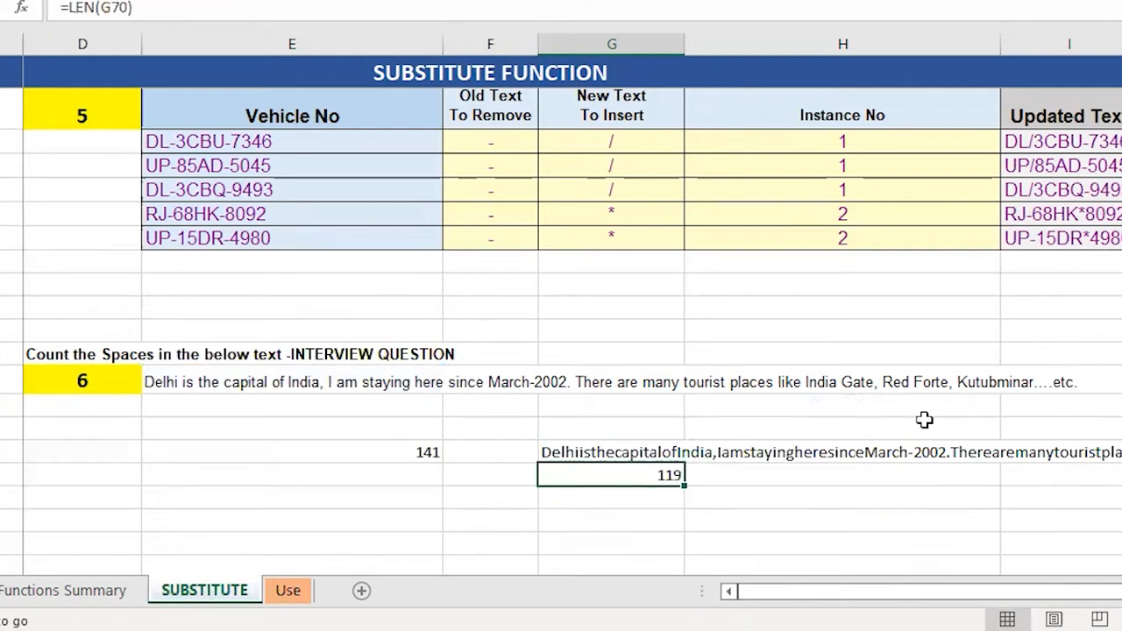
- Enter =E70-G71 in H71 to get the number of spaces from the two text lengths
key(Up)
key(Left)
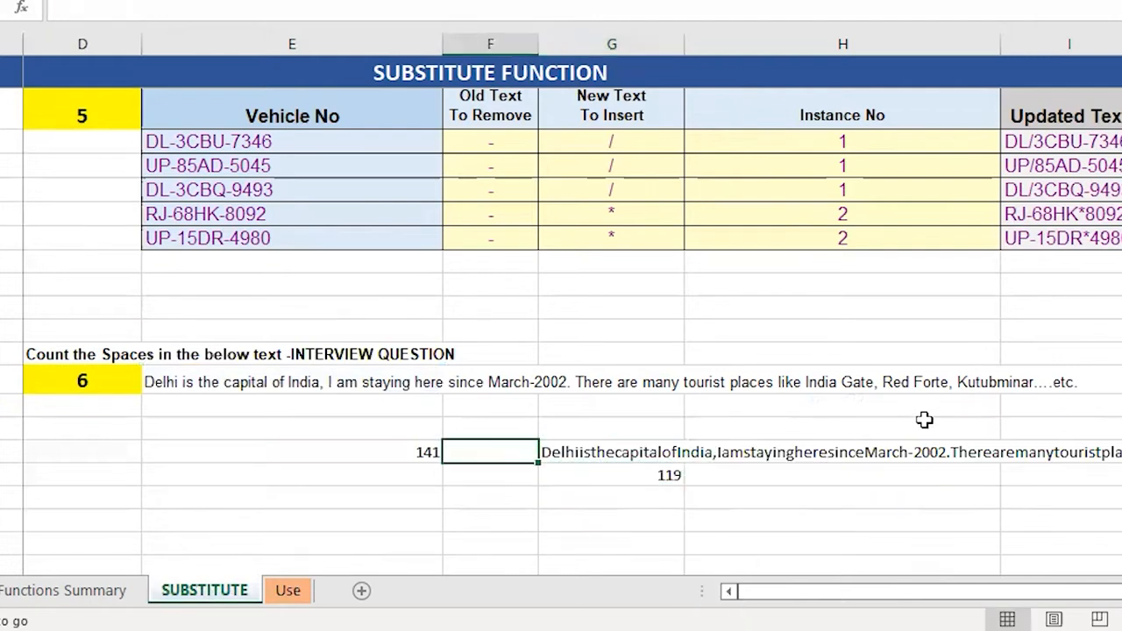
key(Left)
key(Right)
key(Right)
key(Down)
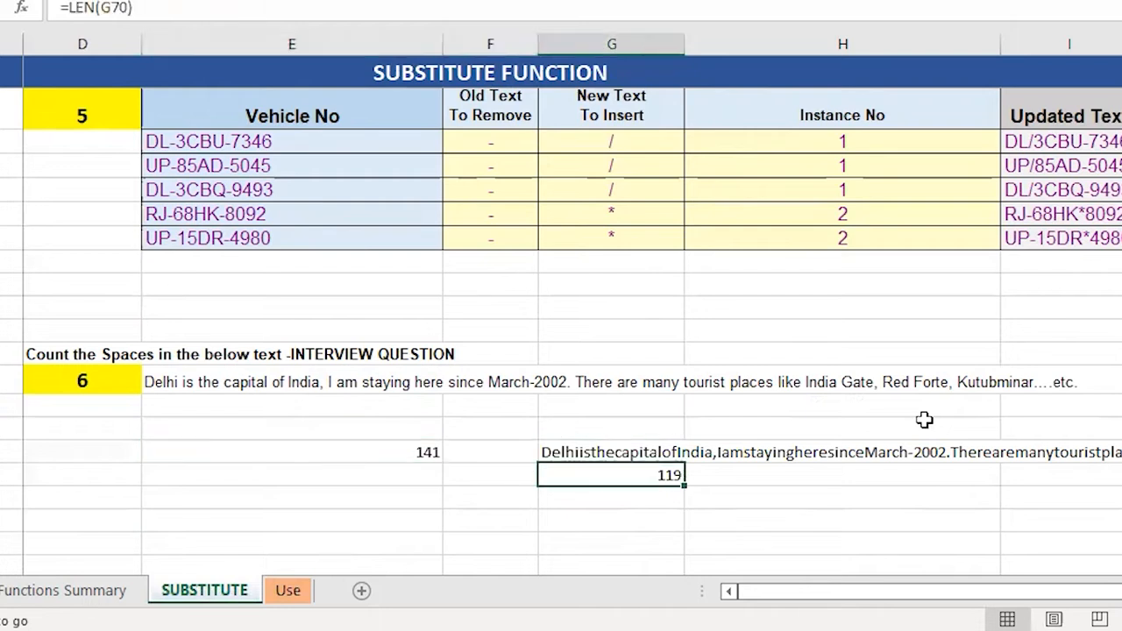
key(Down)
key(Right)
key(Up)
text(=)
key(Left)
key(Left)
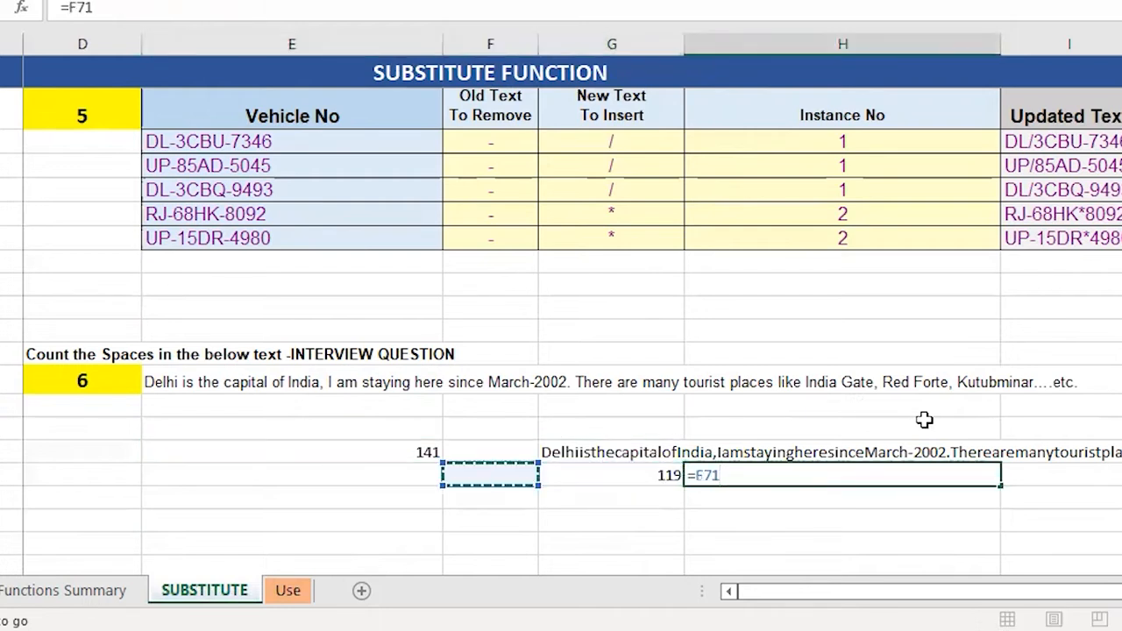
key(Up)
key(Left)
text(-)
key(Left)
key(Return)
key(Up)
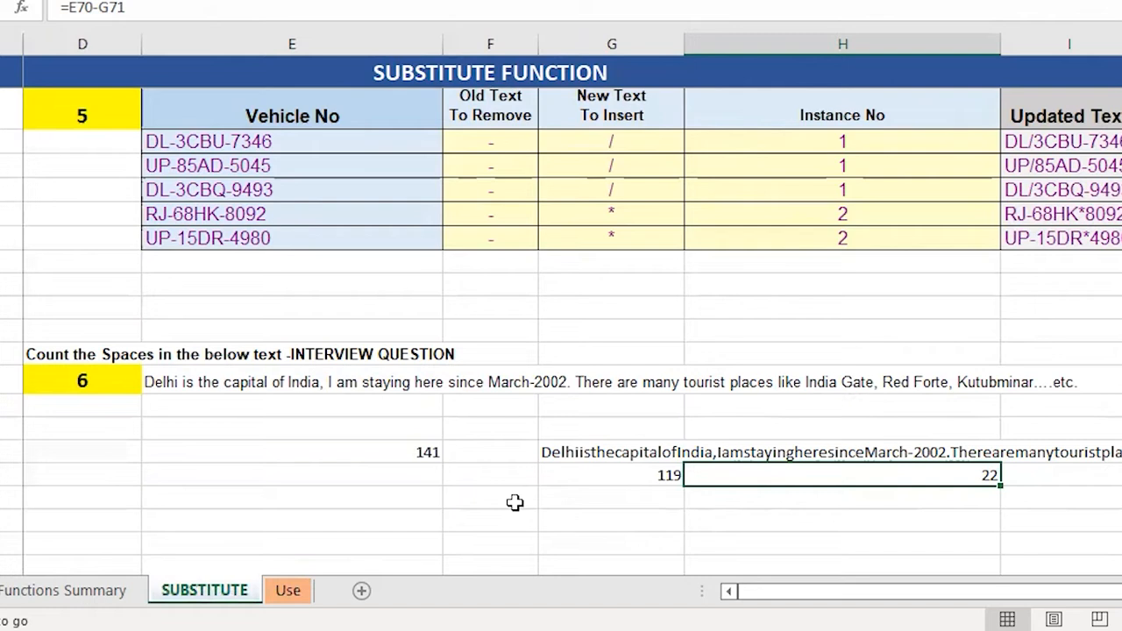
- Review the helper formulas in E70, G70, G71 and H71 that make up the space count
key(Left)
key(Left)
key(Up)
key(Right)
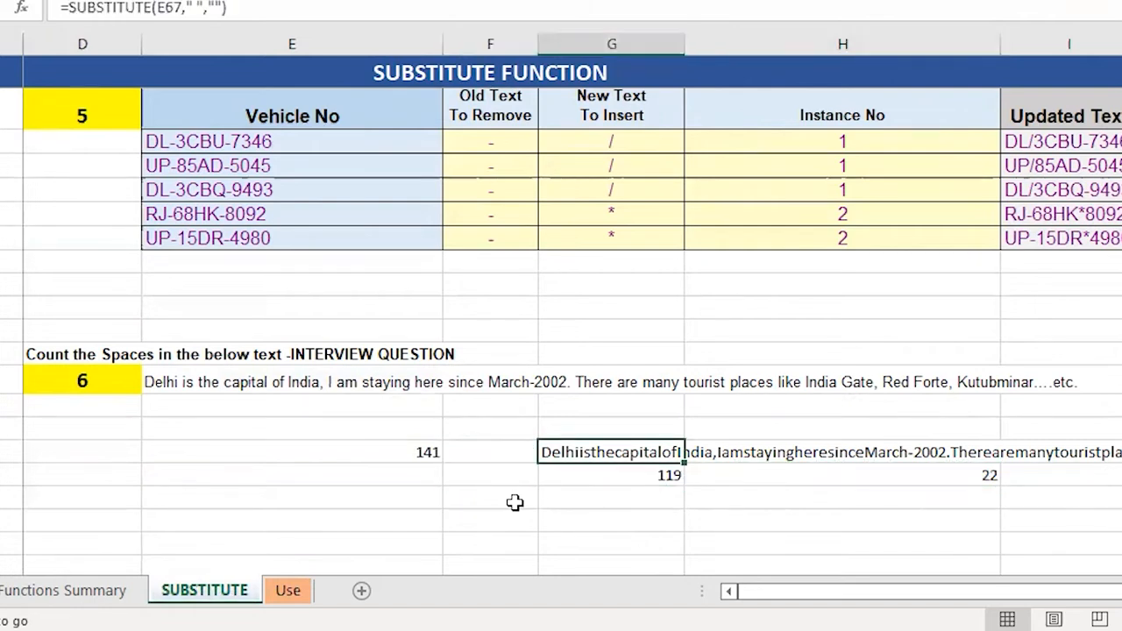
key(Left)
key(Left)
key(Right)
key(Right)
key(Down)
key(Right)
key(Right)
- Begin a formula in E73 with =LEN(E67)- to start from the full character count of the example 6 text
key(Left)
key(Left)
key(Left)
key(Left)
key(Left)
key(Down)
key(Right)
text(=len)
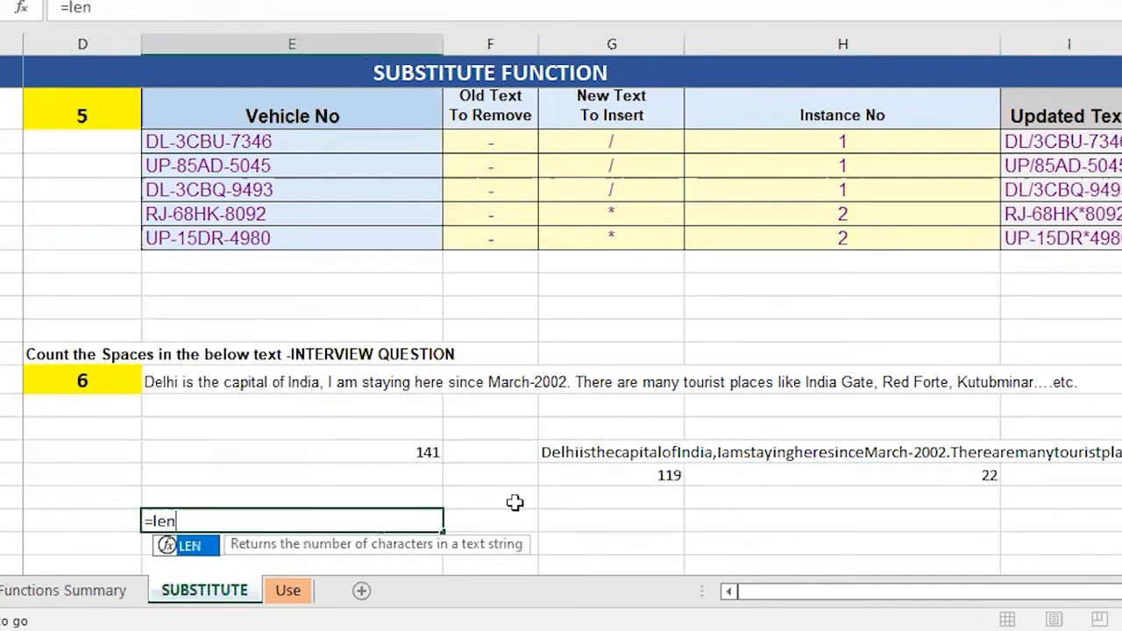
key(Tab)
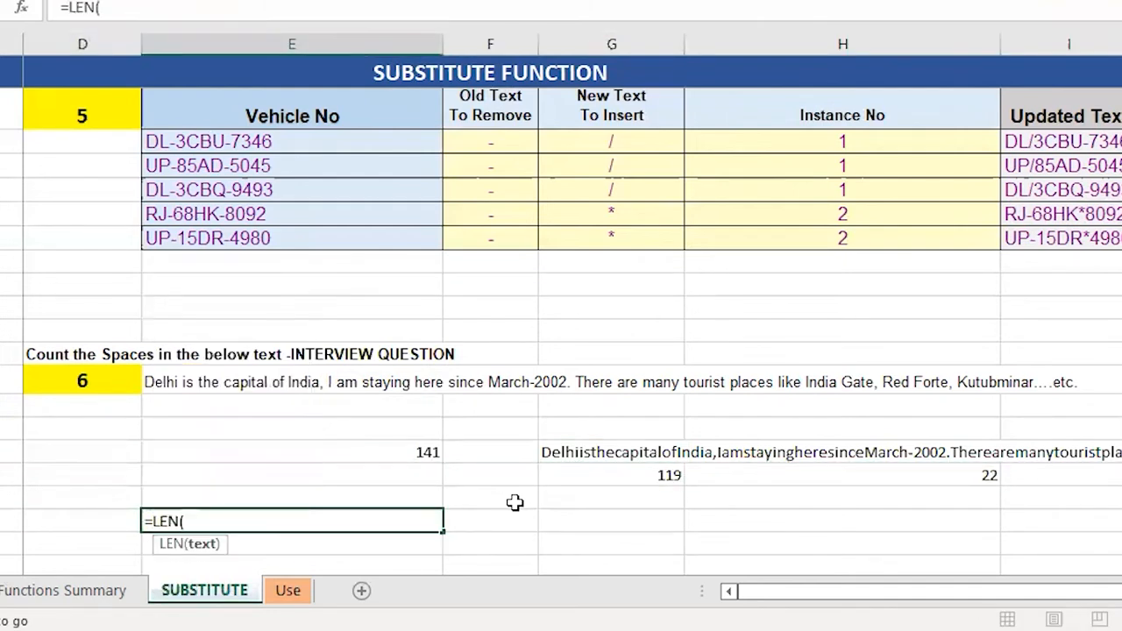
key(Up)
key(Up)
key(Up)
key(Up)
key(Up)
key(Up)
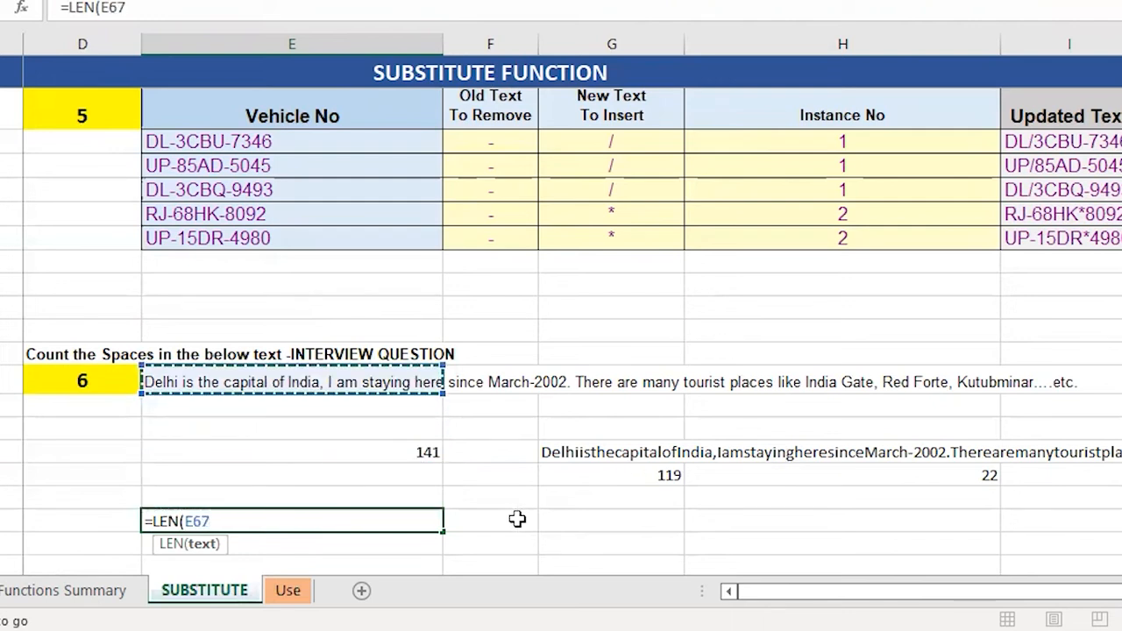
text()-)
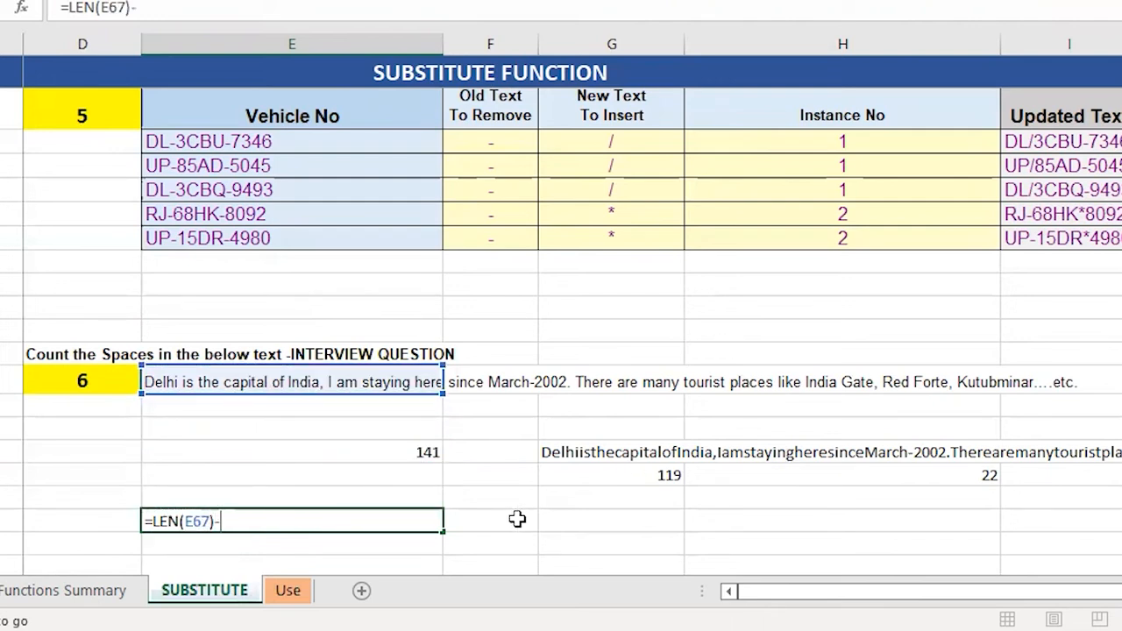
- Extend the E73 formula with SUBSTITUTE(E67," ","") to strip the spaces from the text
text(sub)
key(Tab)
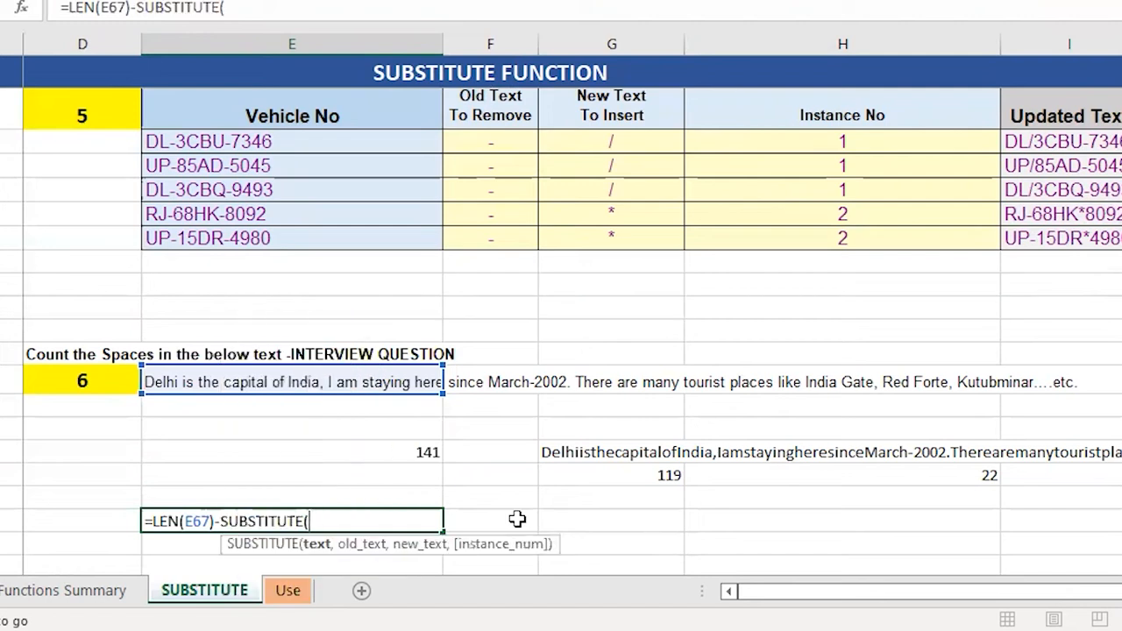
key(Up)
key(Up)
key(Up)
key(Up)
key(Up)
key(Up)
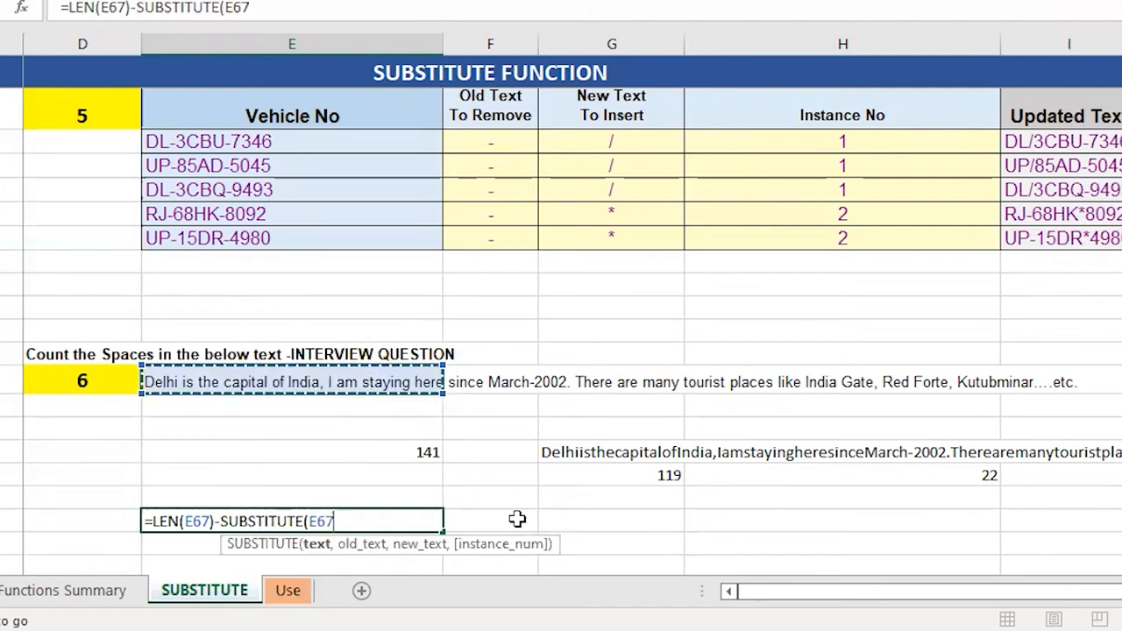
text(," ")
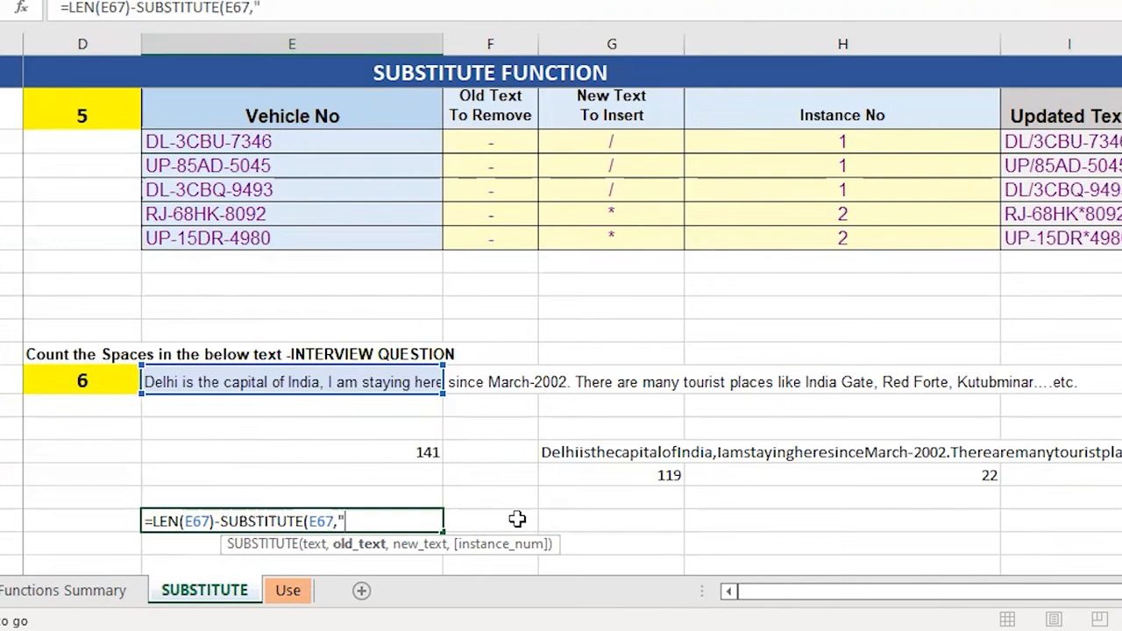
text(,"")
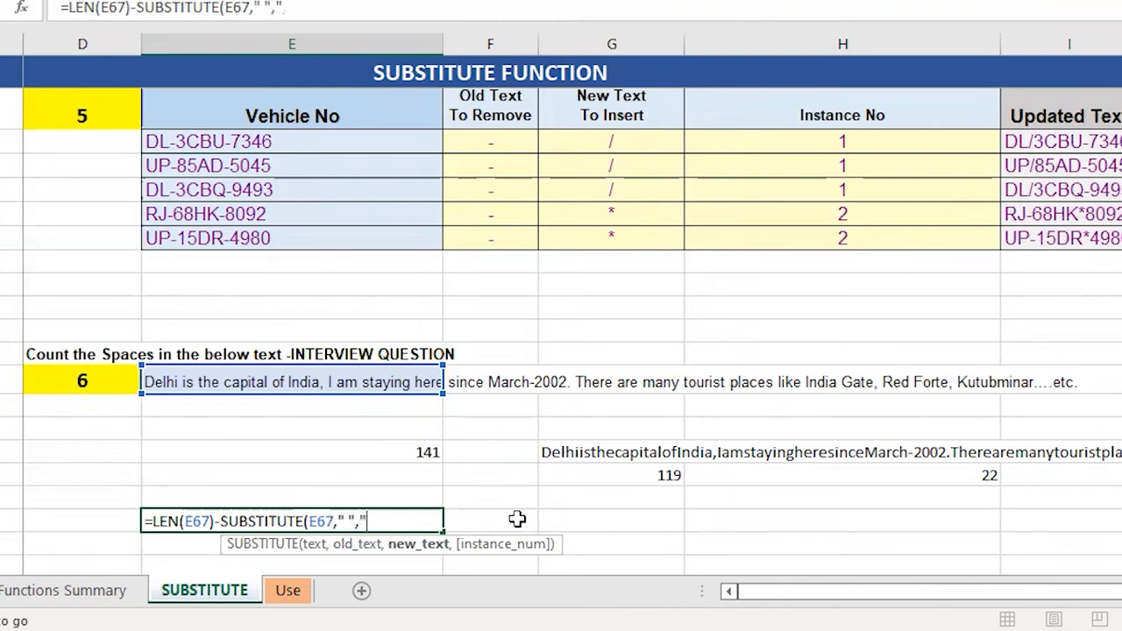
text()))
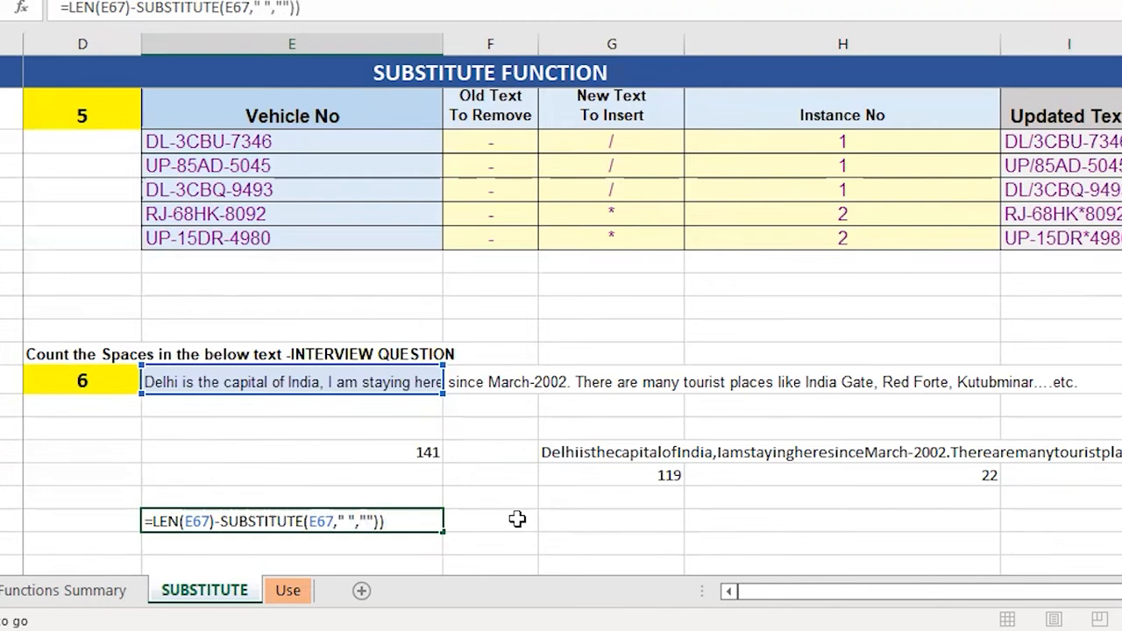
key(BackSpace)
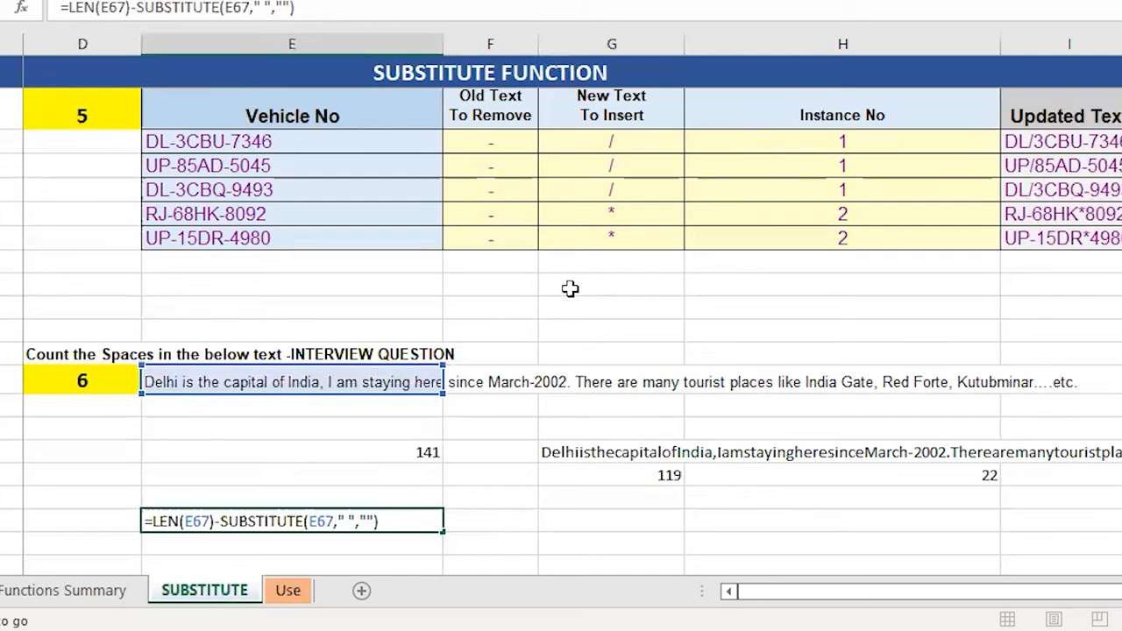
- Wrap the SUBSTITUTE part in LEN and complete the E73 formula as =LEN(E67)-LEN(SUBSTITUTE(E67," ",""))
click(136, 7)
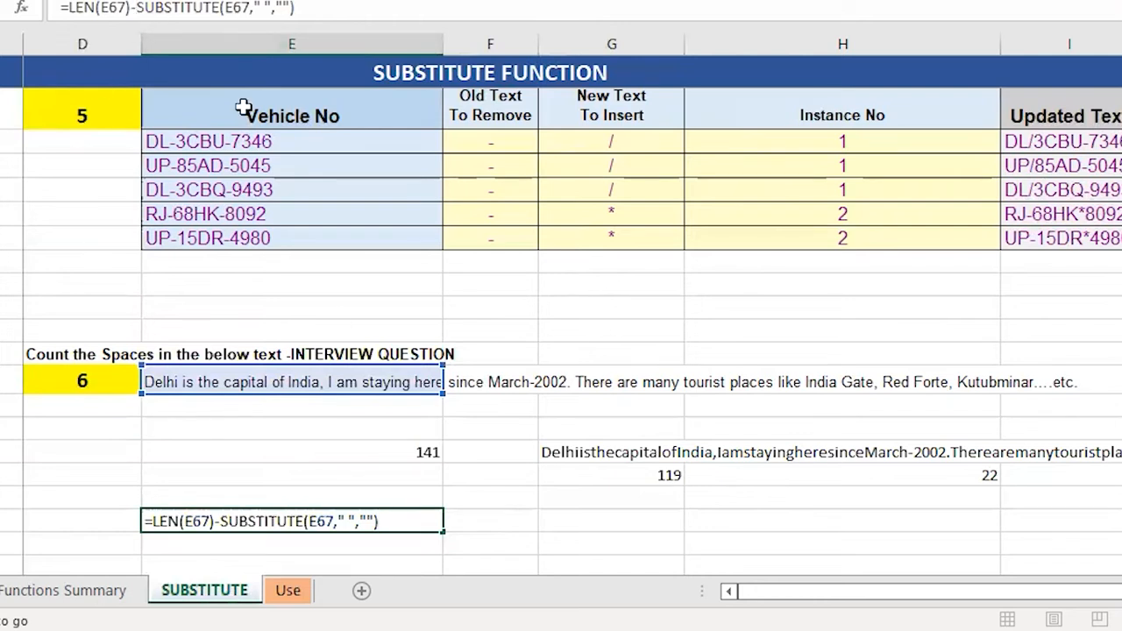
text(len)
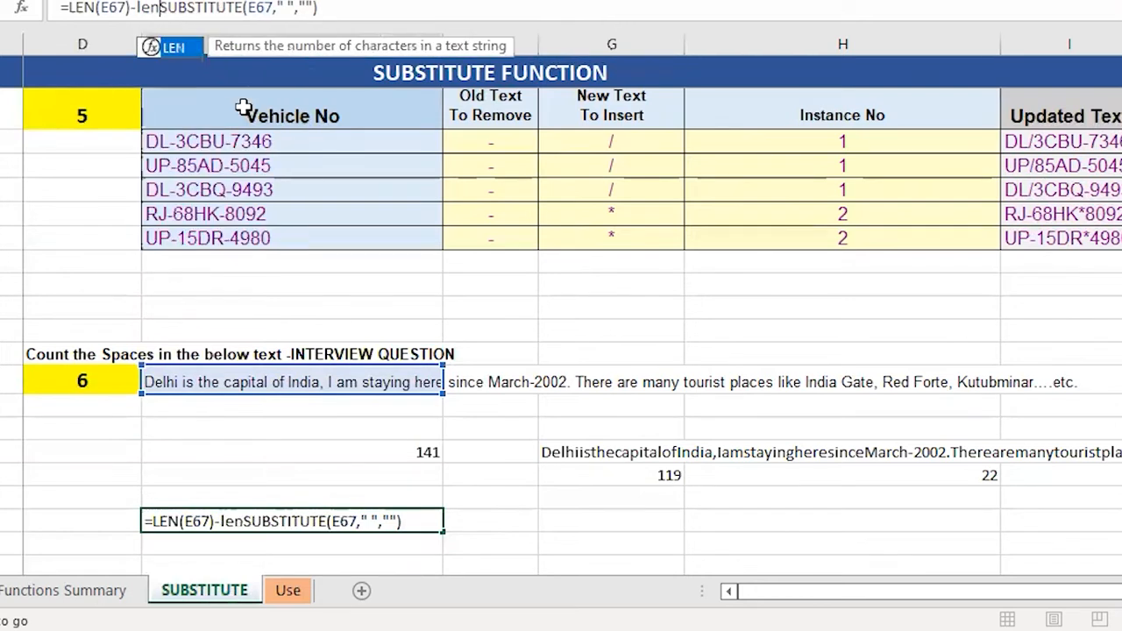
text(()
key(End)
text())
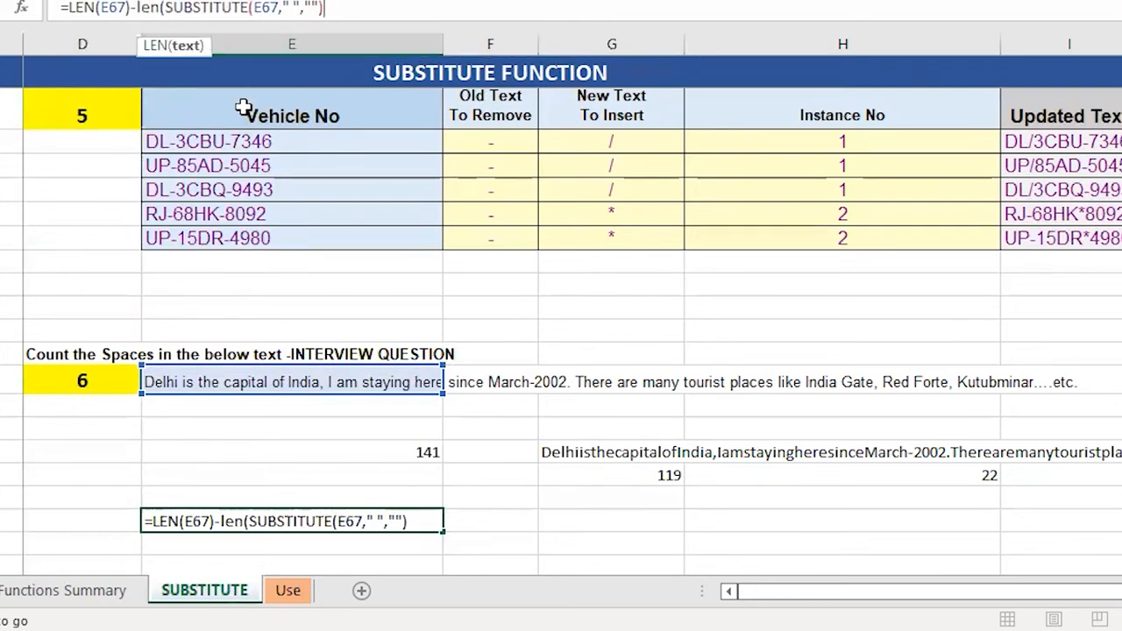
text())
key(ctrl+Return)
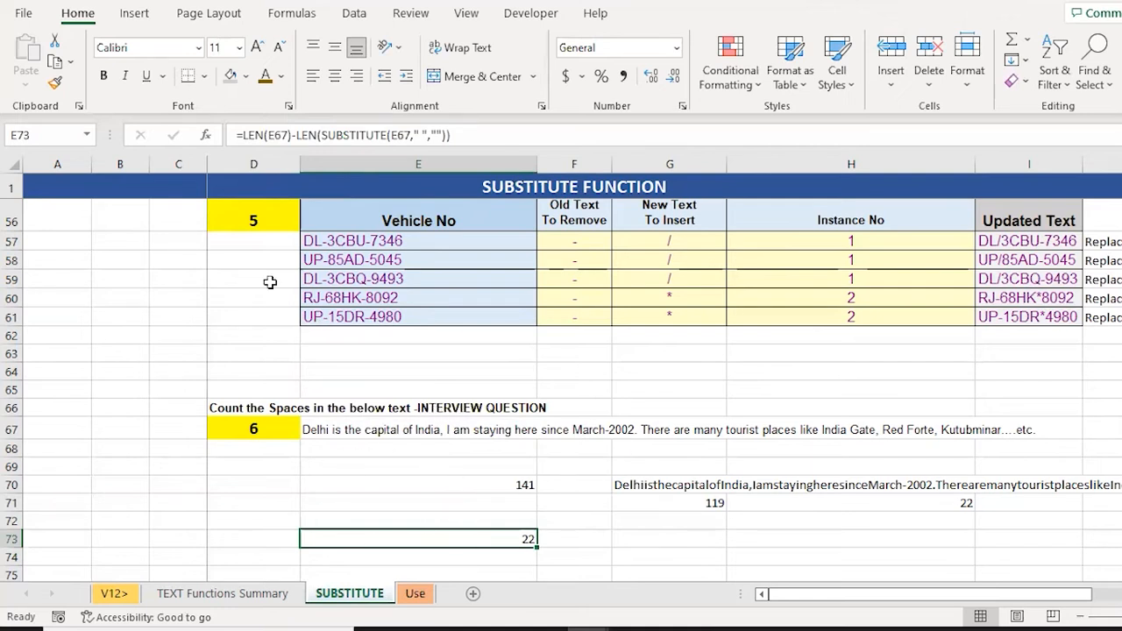
- Replace the space in the E73 formula's old-text argument with "a" to count that letter
click(421, 135)
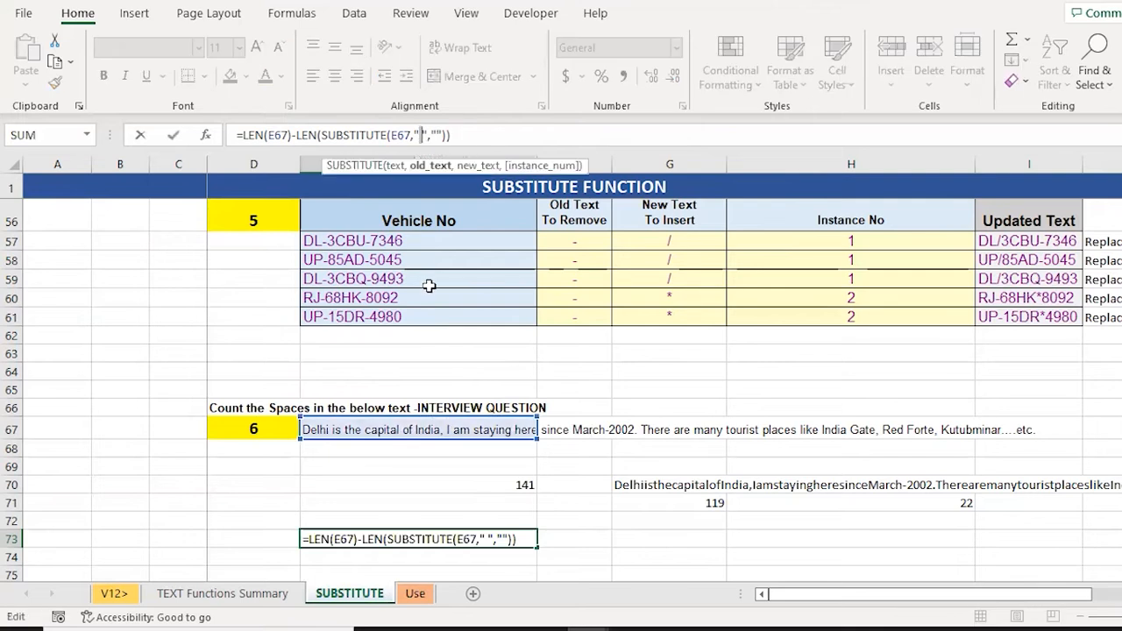
text(a)
key(ctrl+Return)
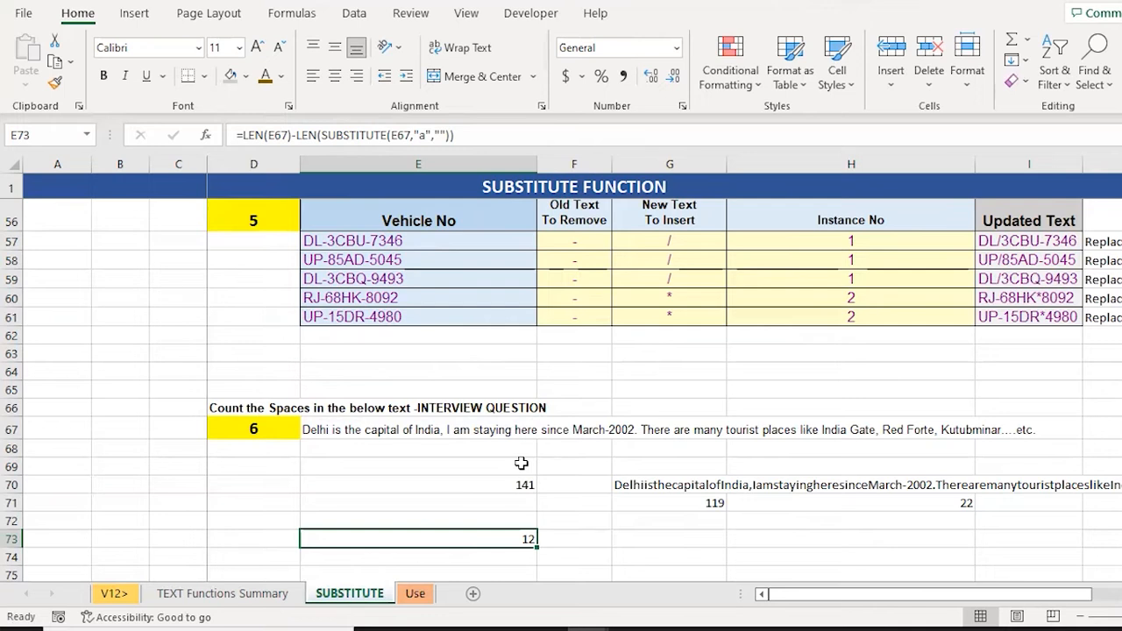
- Change the old-text argument in the E73 formula to "b" to count that letter instead
click(421, 135)
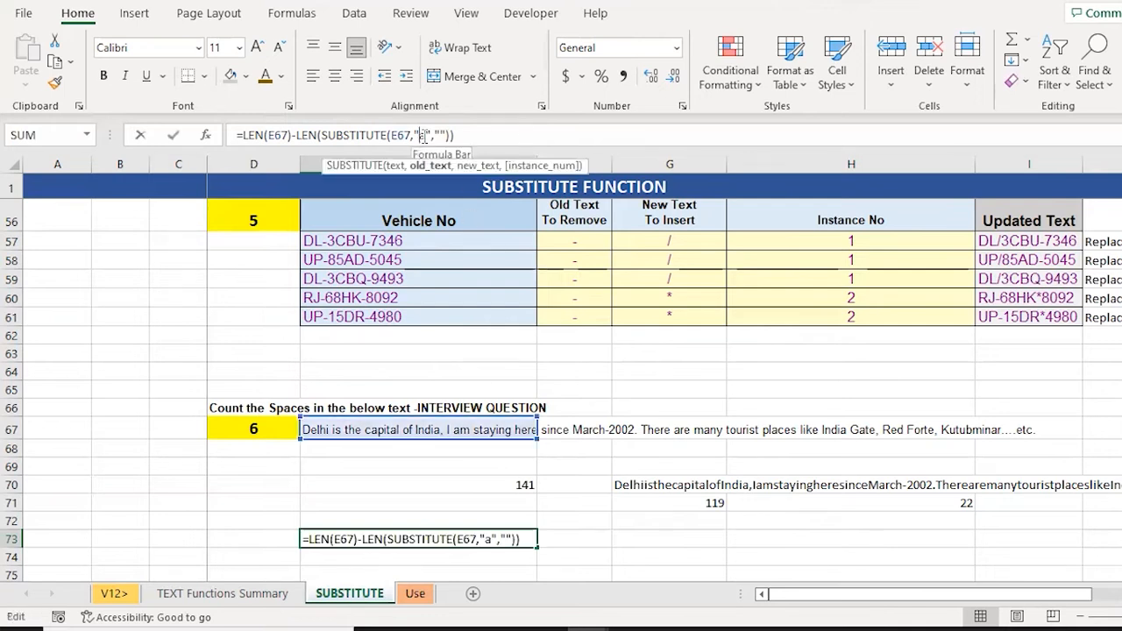
double_click(421, 135)
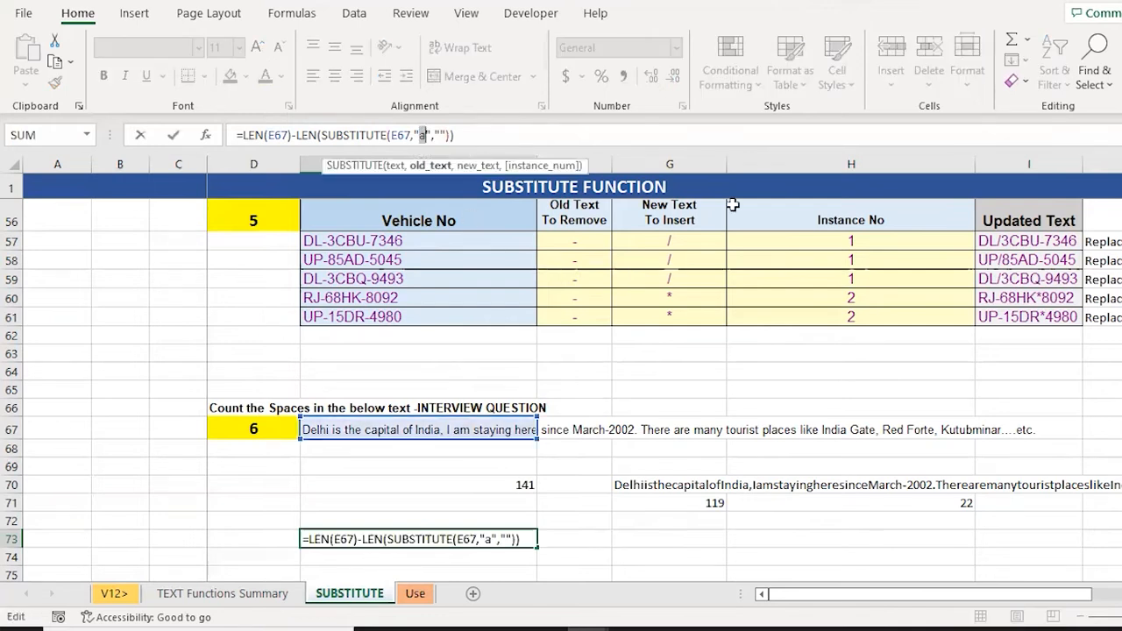
text(b)
key(ctrl+Return)
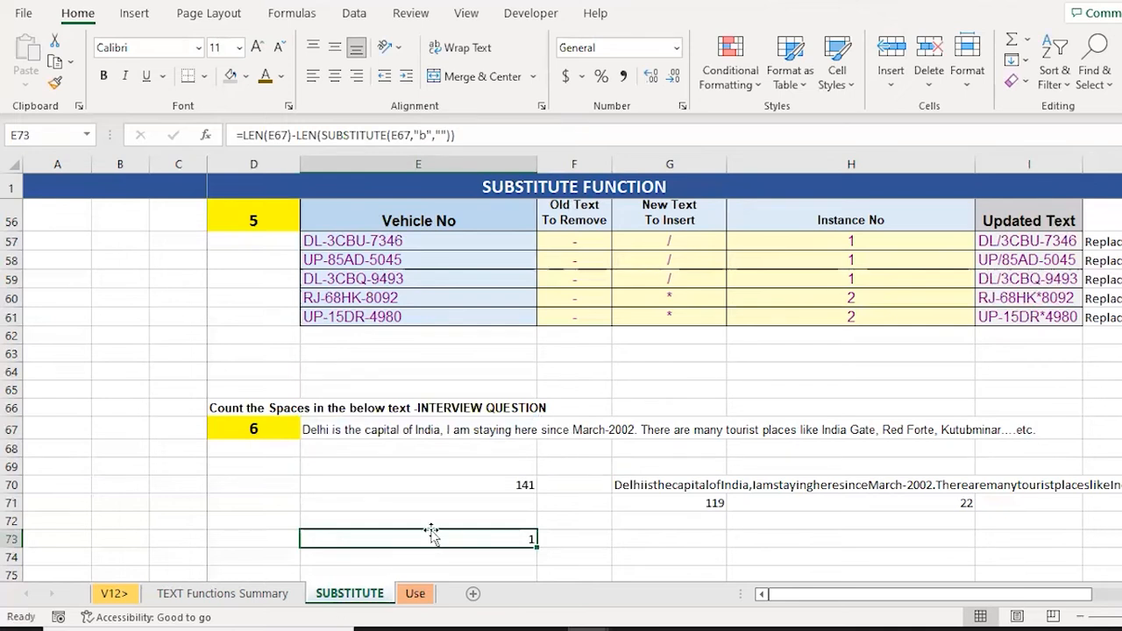
- Open the Use sheet and select the source dates in C9:C16
click(415, 593)
click(444, 249)
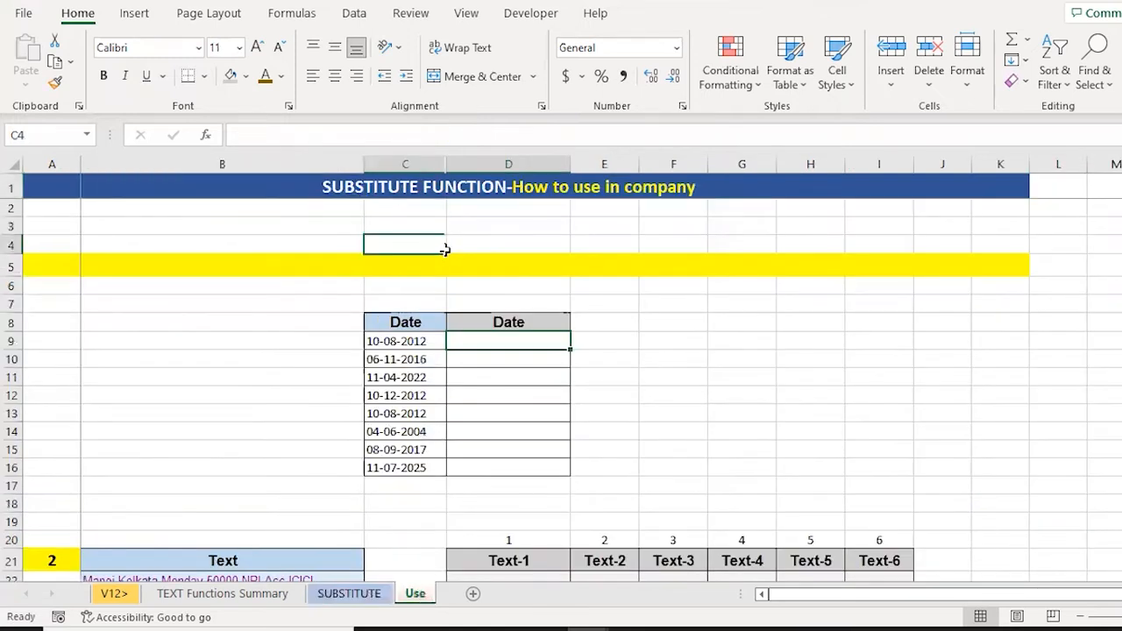
key(Down)
key(Down)
key(Down)
key(Down)
key(Down)
key(Down)
key(Up)
key(ctrl+shift+Down)
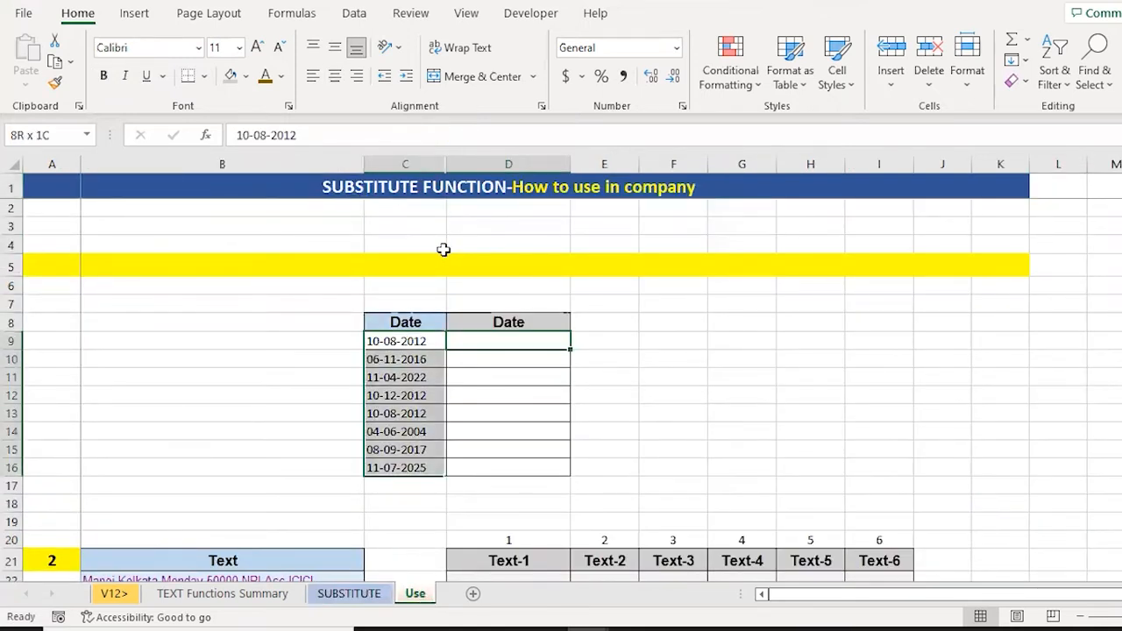
- Enter =SUBSTITUTE(C9,"-","/") in D9 to replace the hyphens in the date with slashes
key(Right)
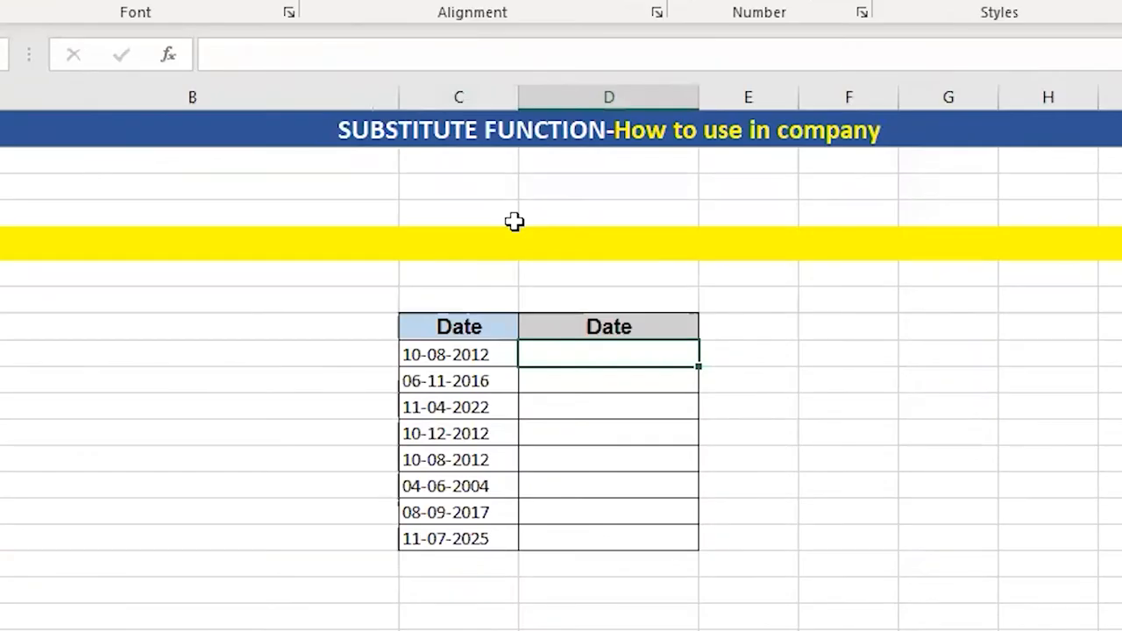
text(=su)
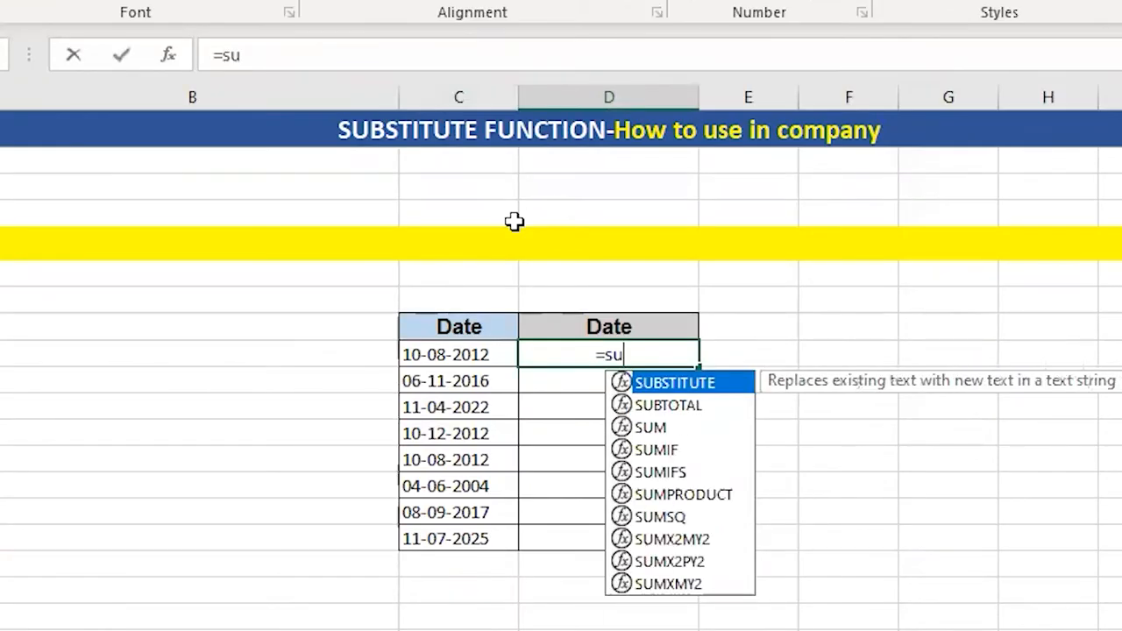
key(Tab)
key(Left)
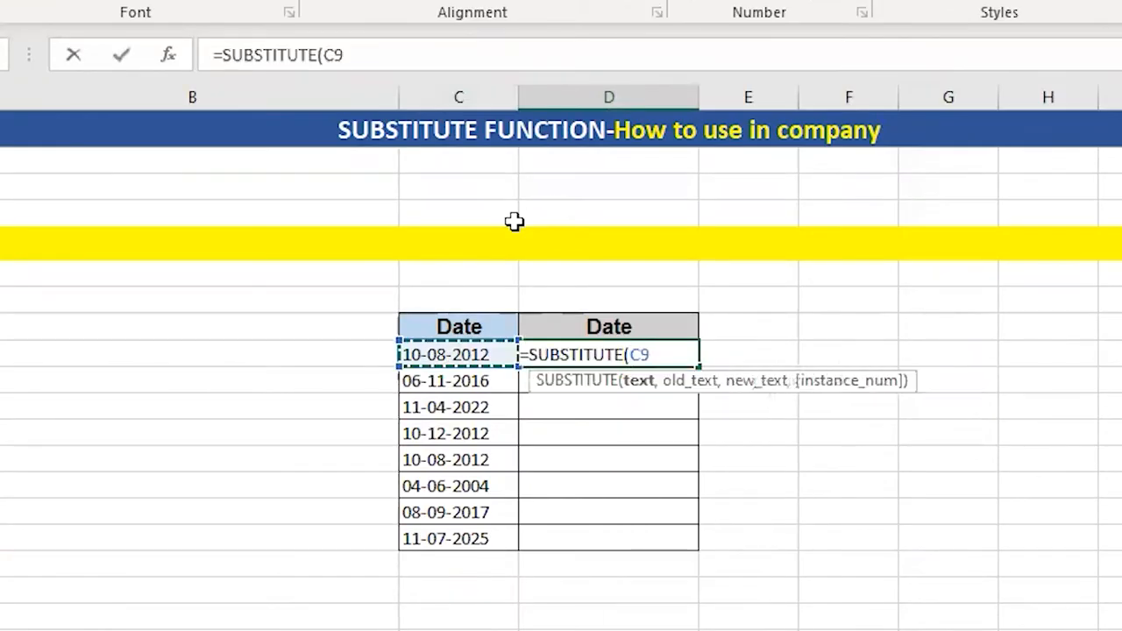
text(,"-")
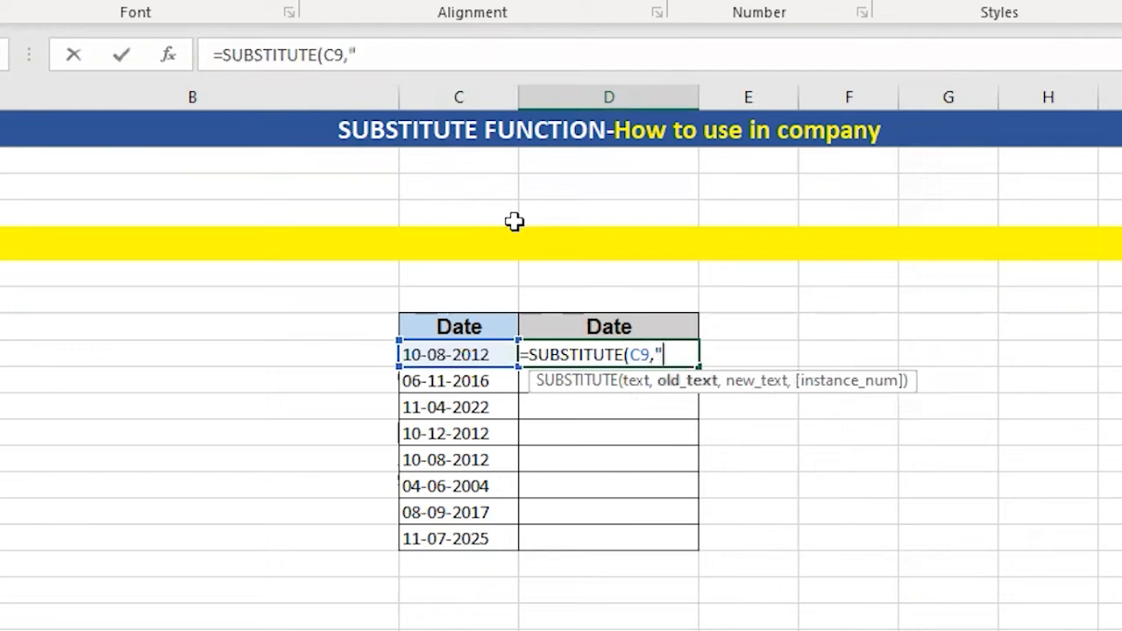
text(,"/")
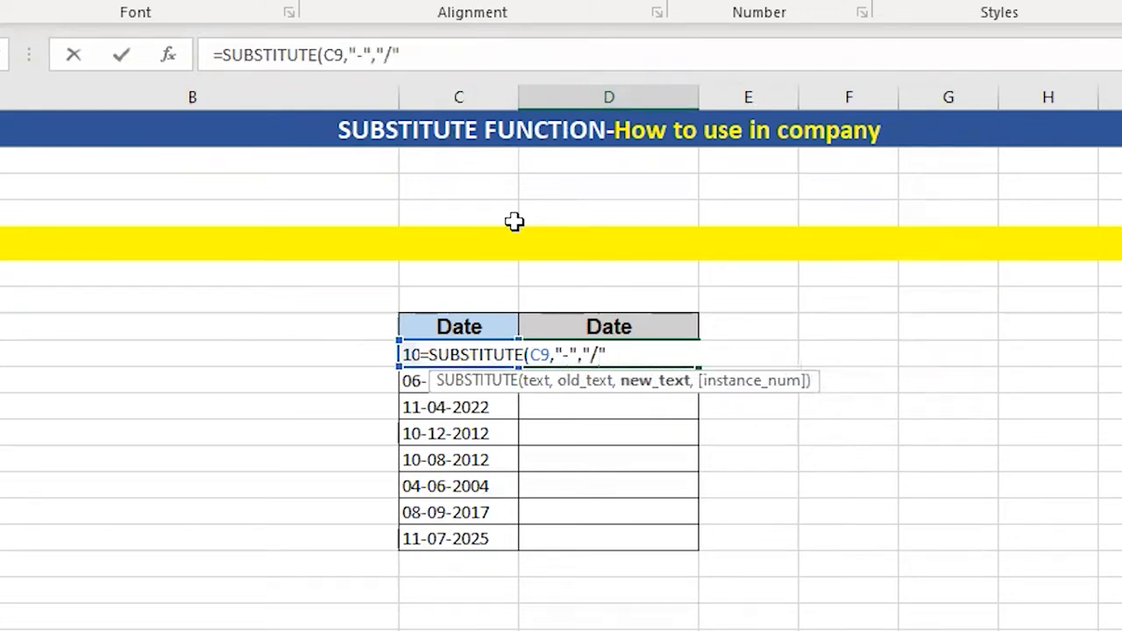
text())
key(Return)
key(Up)
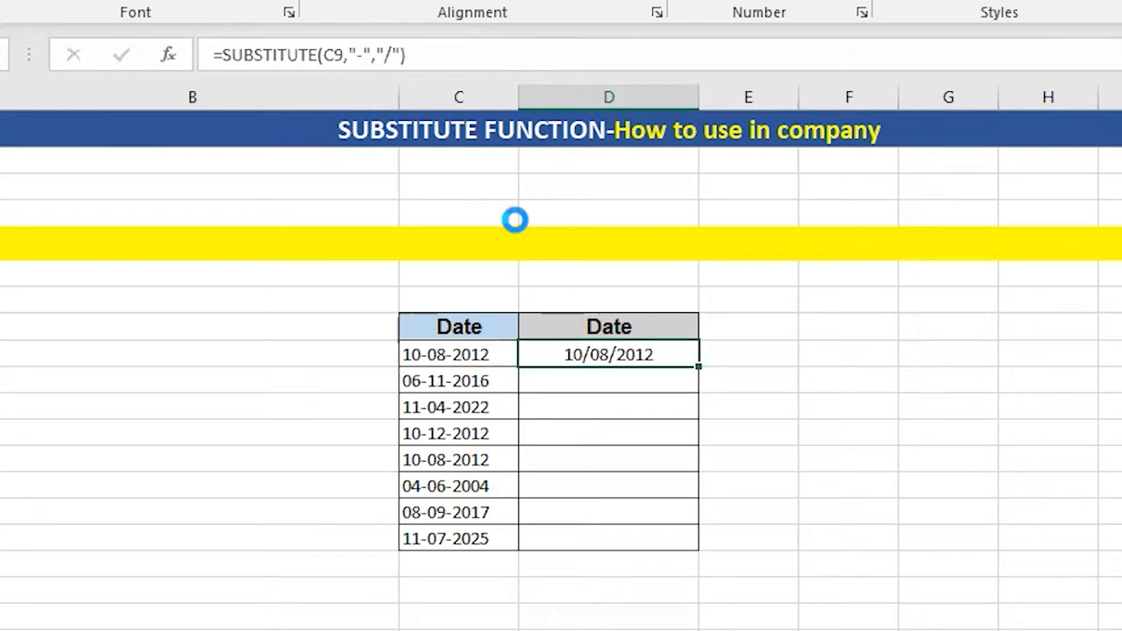
- Copy the D9 formula down through D16 and check the copied formulas
key(ctrl+c)
key(shift+Down)
key(shift+Down)
key(shift+Down)
key(shift+Down)
key(shift+Down)
key(shift+Down)
key(shift+Down)
key(ctrl+v)
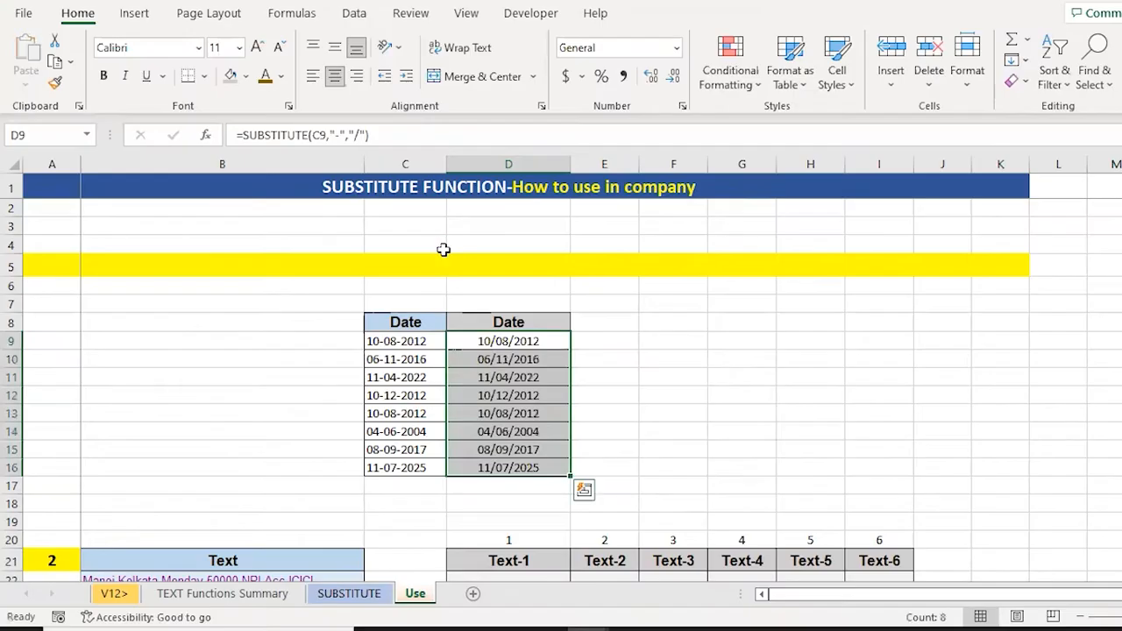
key(Down)
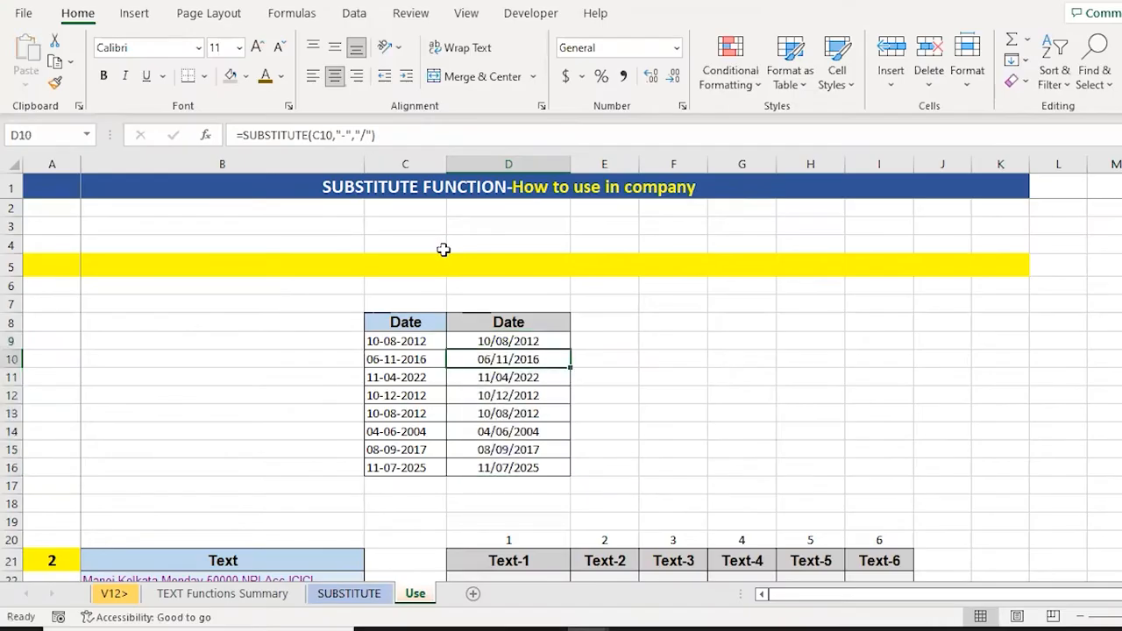
key(Down)
key(Down)
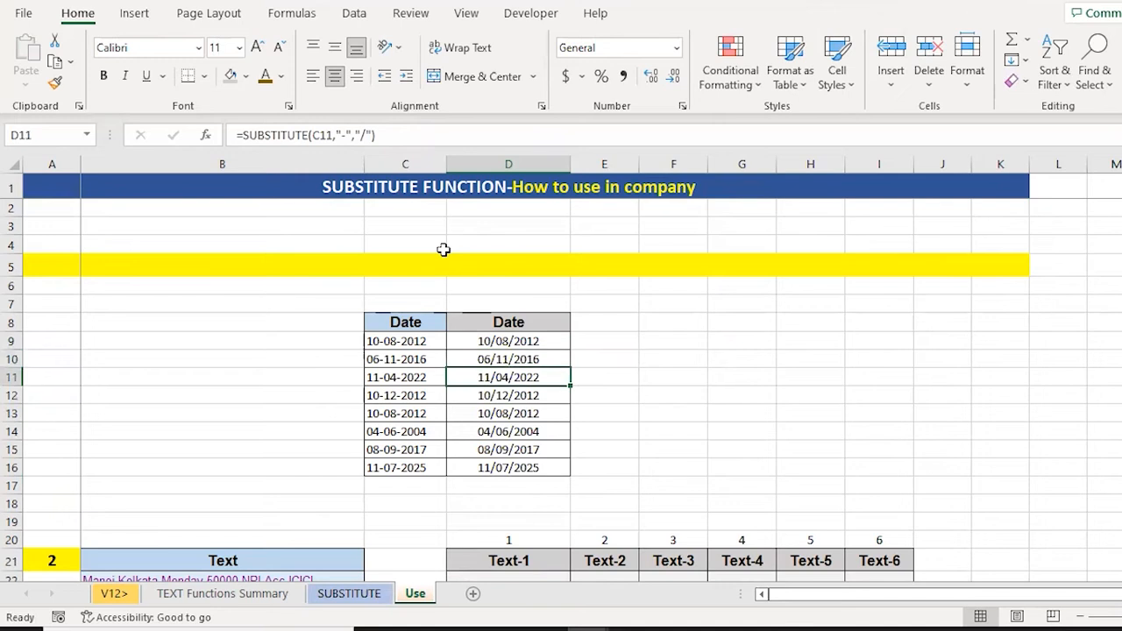
key(Down)
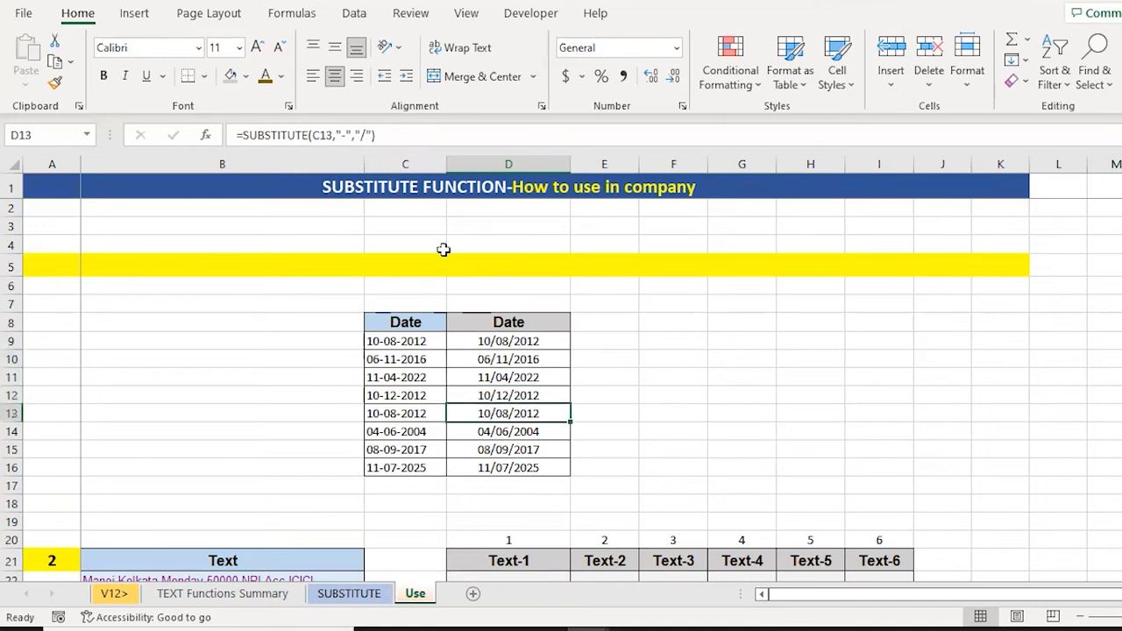
- Go to example 2 and select its hyphen-separated text entries in B22:B31 for review
key(Left)
key(Down)
key(Home)
key(Right)
key(ctrl+Down)
key(ctrl+Down)
key(Down)
key(Down)
key(Down)
key(ctrl+Up)
key(ctrl+Up)
key(Down)
key(Down)
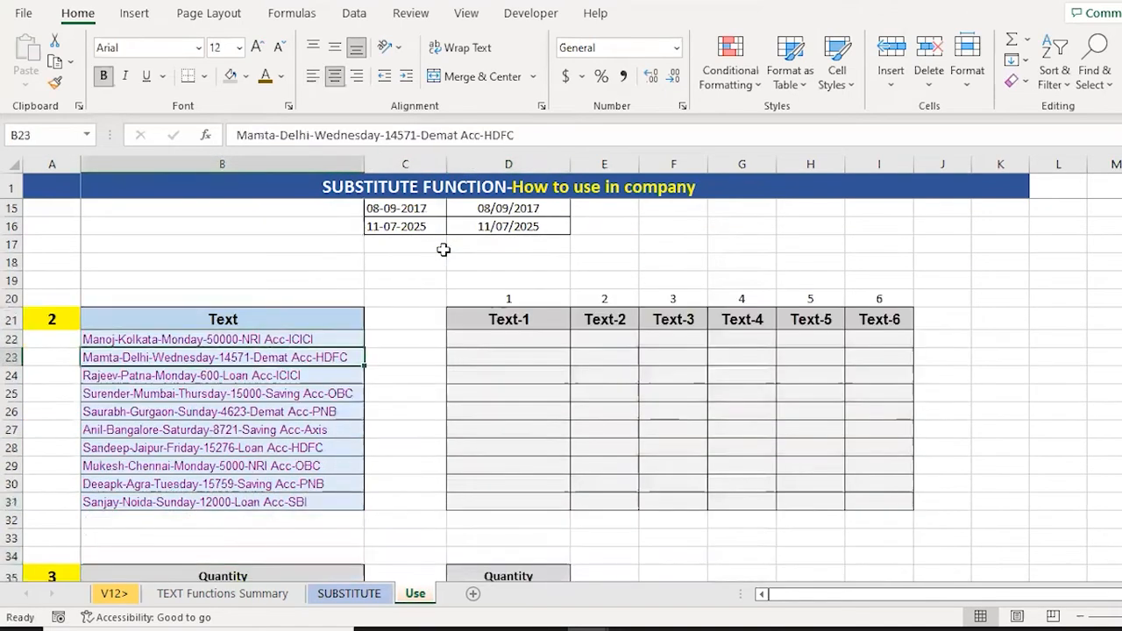
key(Up)
key(ctrl+shift+Down)
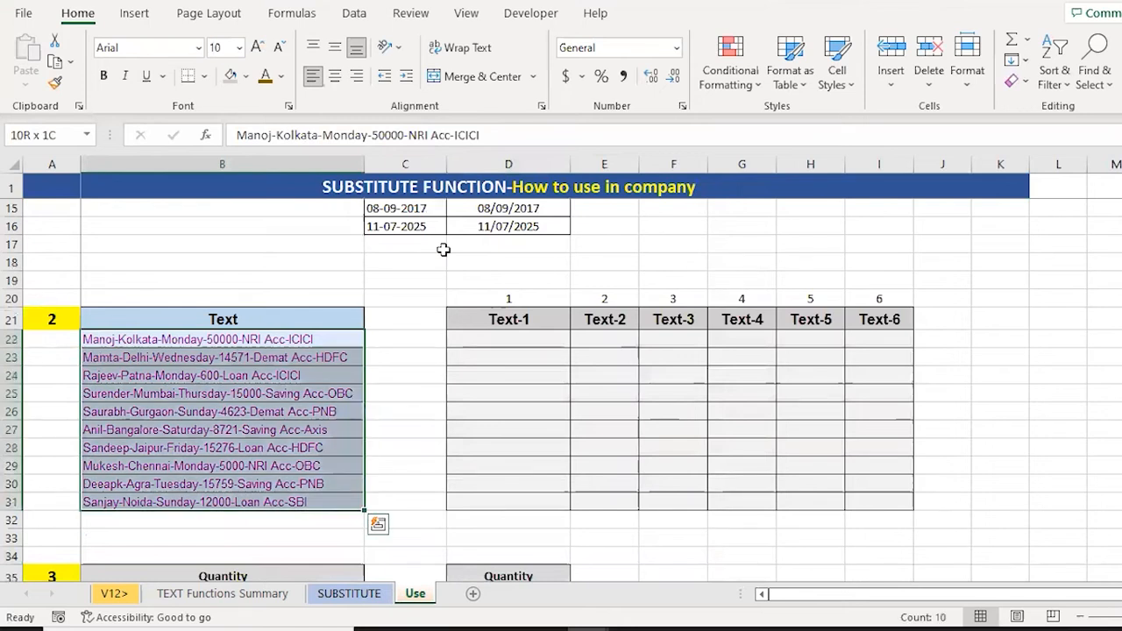
- Examine the empty Text-1 to Text-6 output cells D22:I22 of example 2
key(Right)
key(Right)
key(shift+Right)
key(shift+Right)
key(shift+Right)
key(shift+Right)
key(shift+Right)
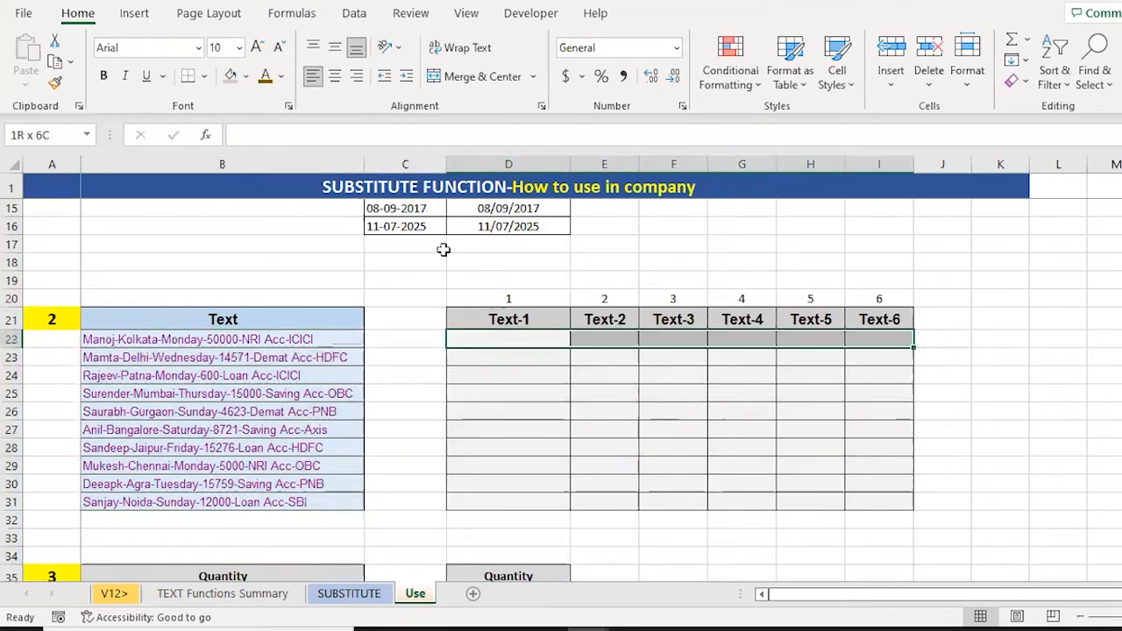
key(Right)
key(Right)
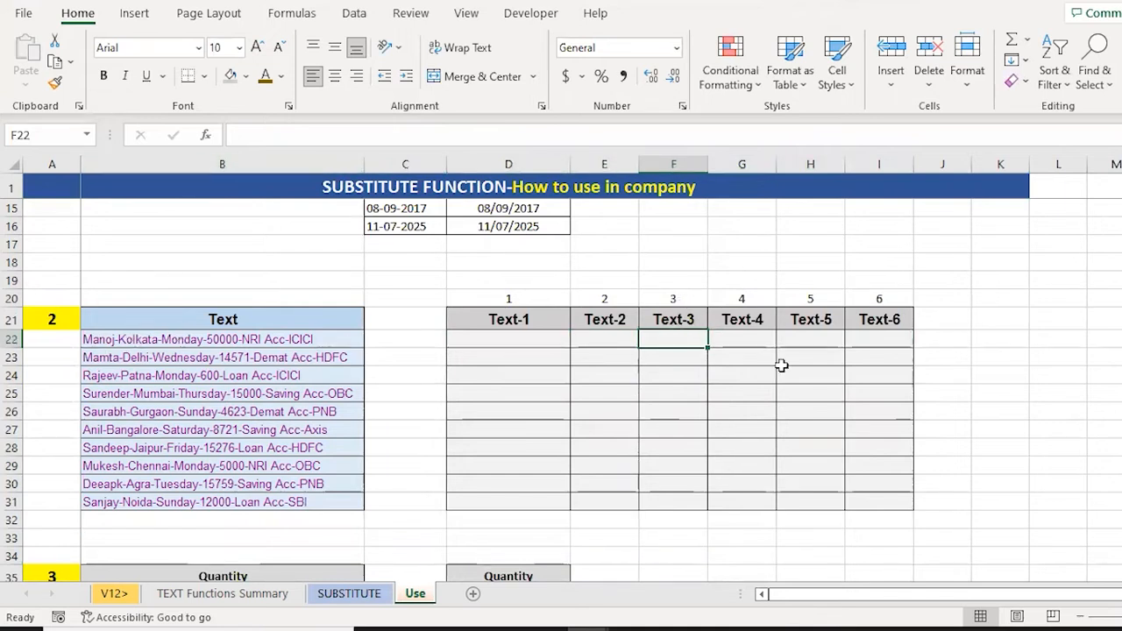
- Enter =SUBSTITUTE(B22,"-"," ") in F22 to replace the hyphens in the text entry with single spaces
text(=sub)
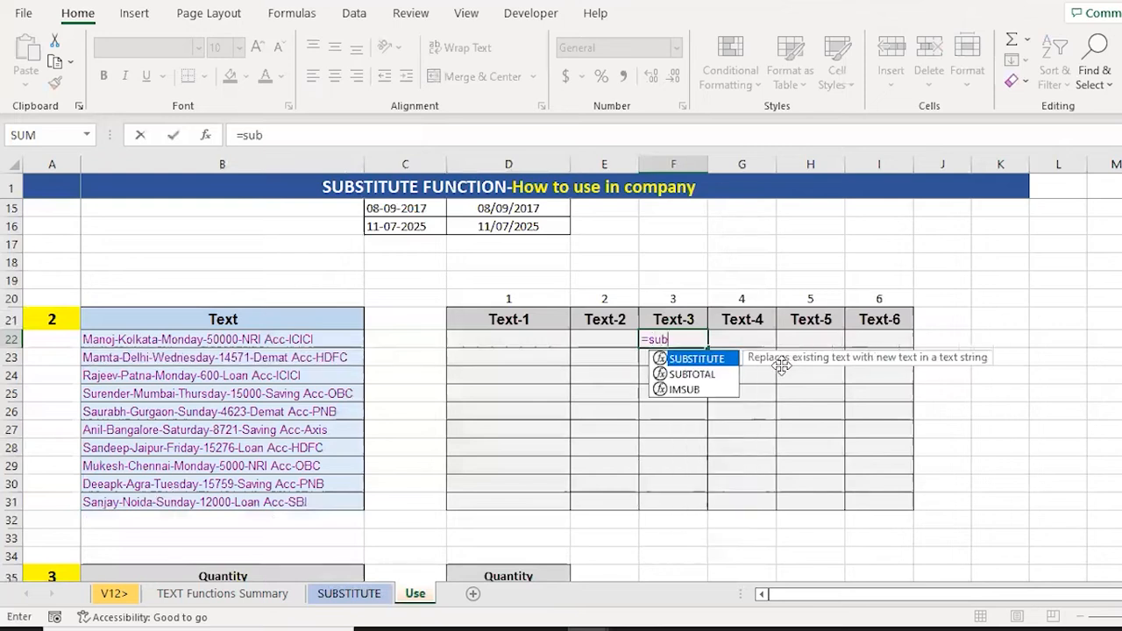
key(Tab)
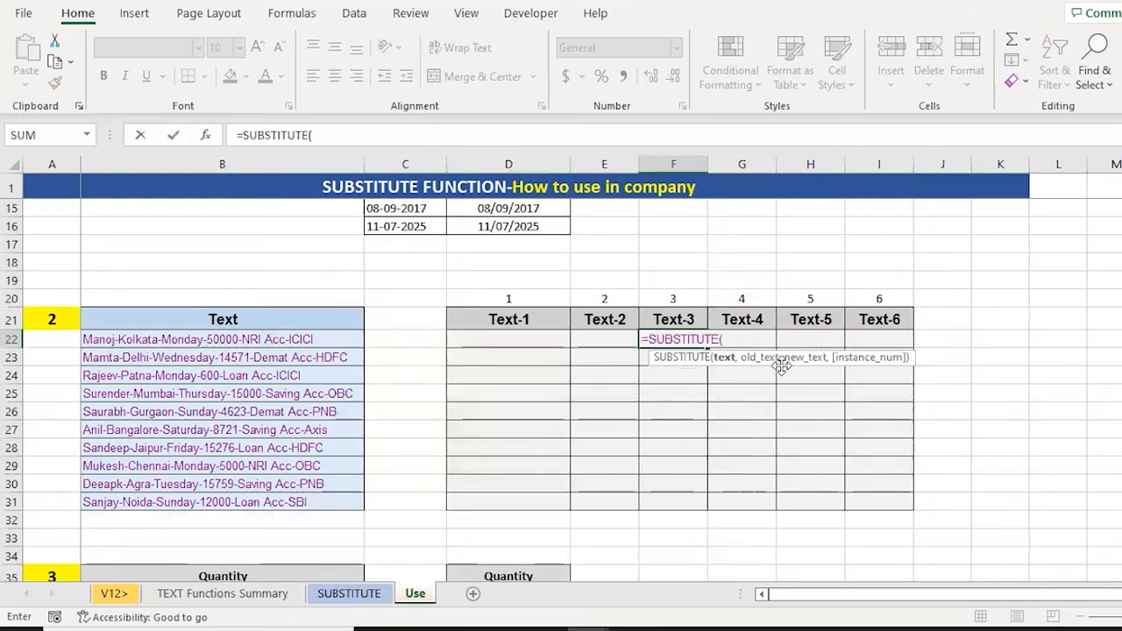
key(Left)
key(Left)
key(Left)
key(Left)
key(Left)
key(Right)
text(,)
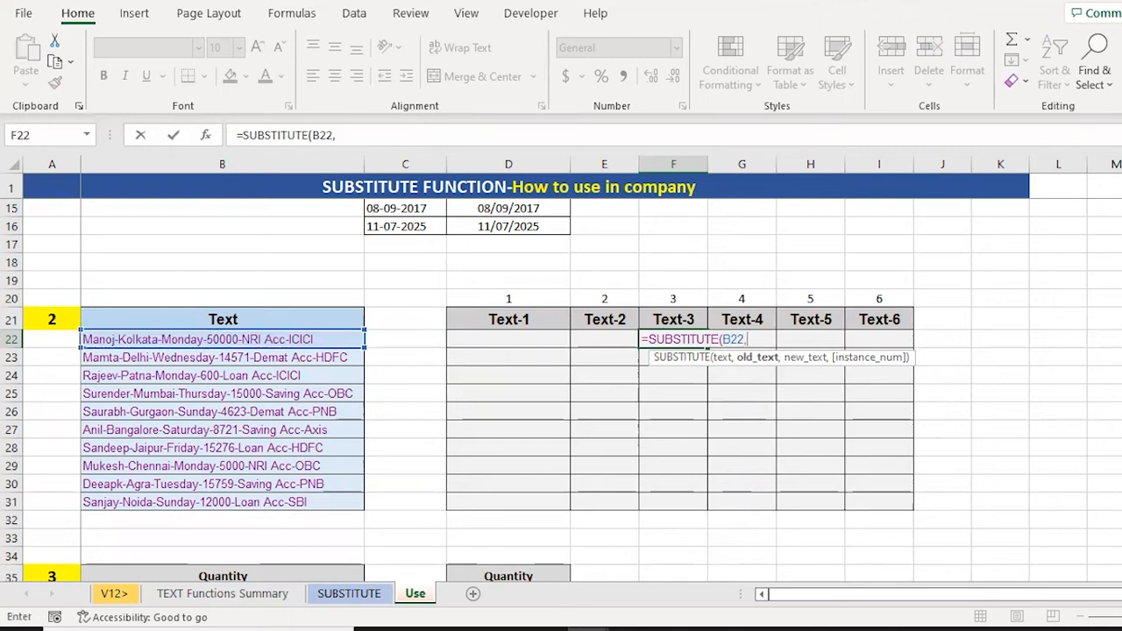
text("-"," ")
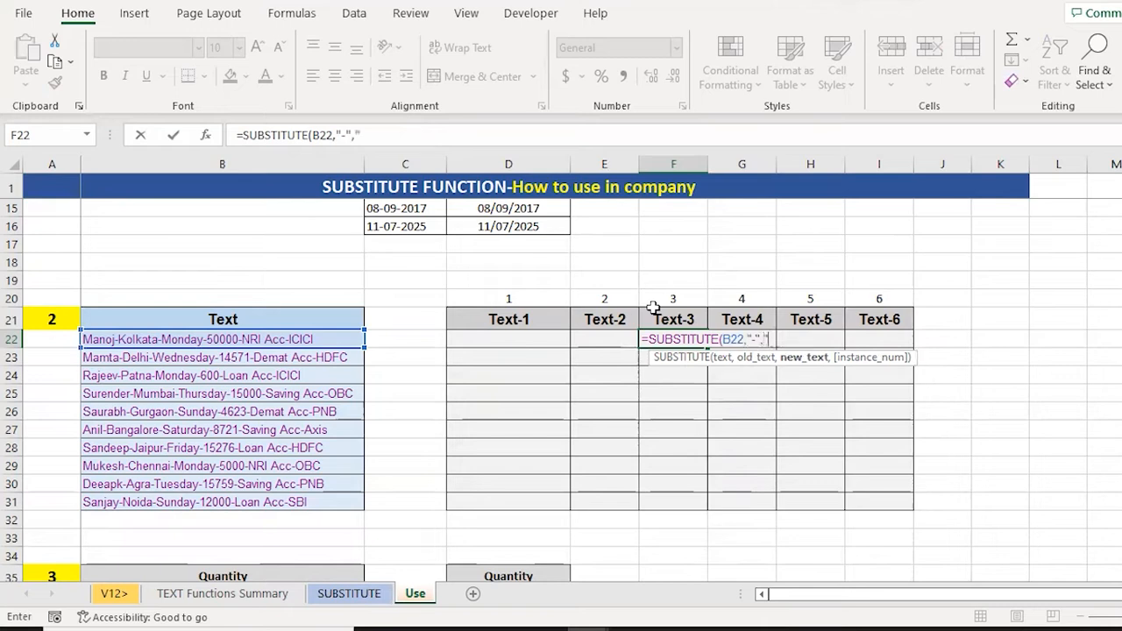
text())
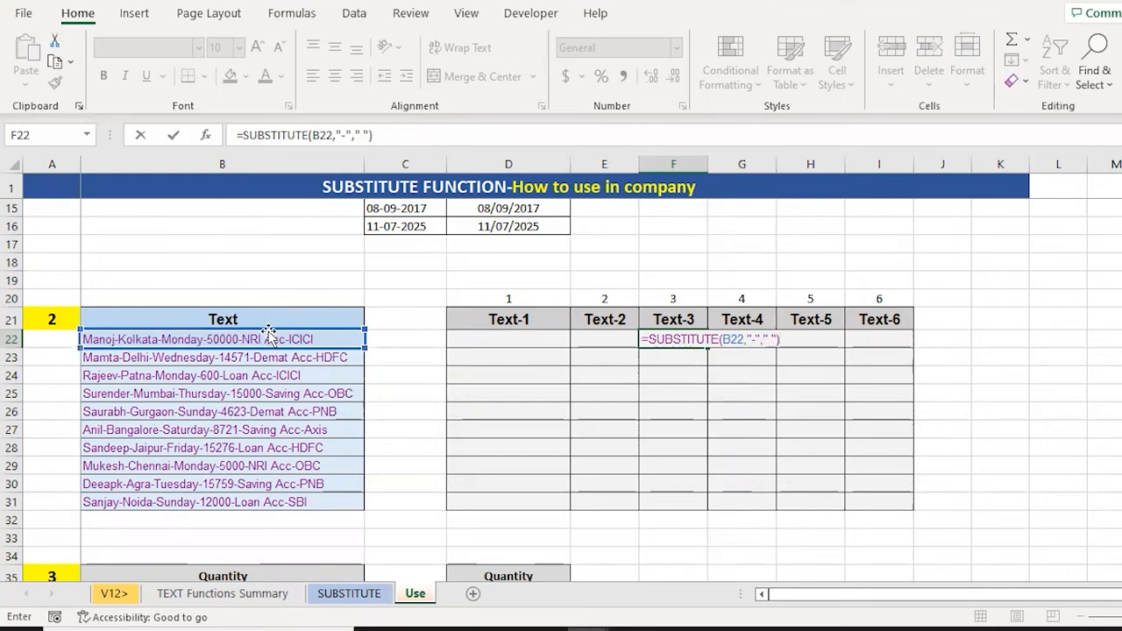
key(ctrl+Return)
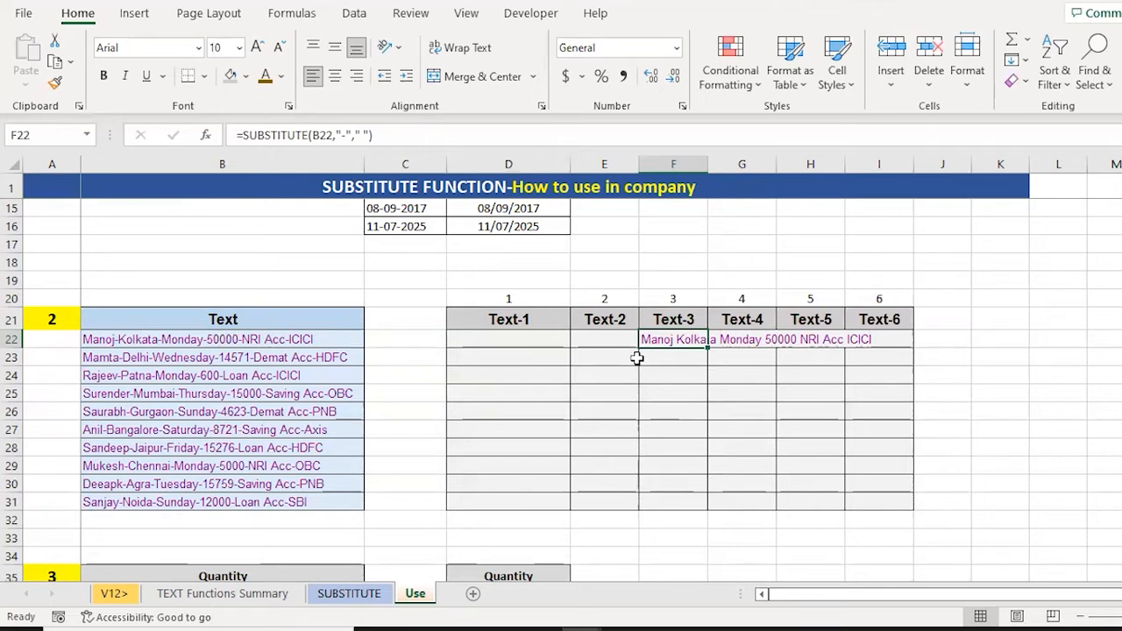
- Replace the single-space new text in the F22 formula with a REPT function that repeats " "
click(443, 128)
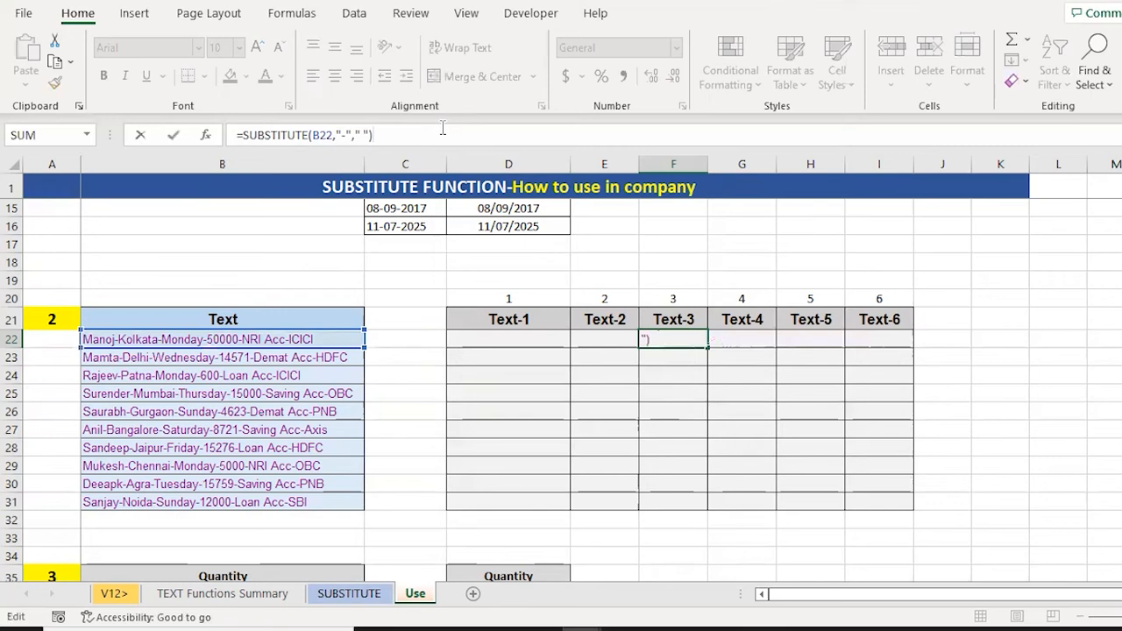
key(BackSpace)
key(BackSpace)
key(BackSpace)
text(rep)
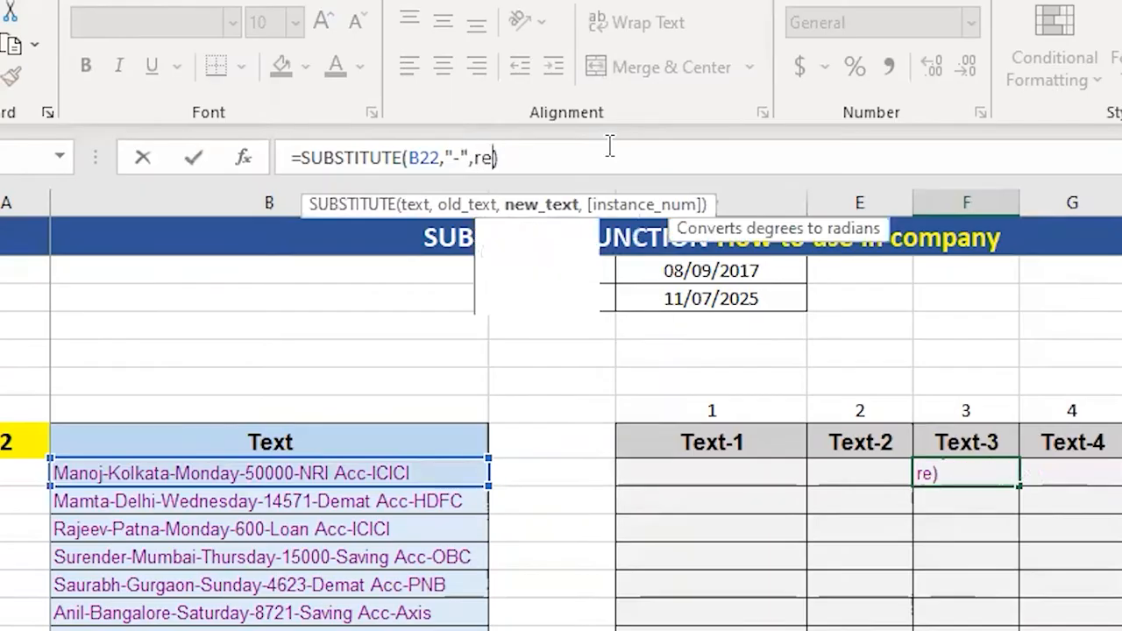
text(t)
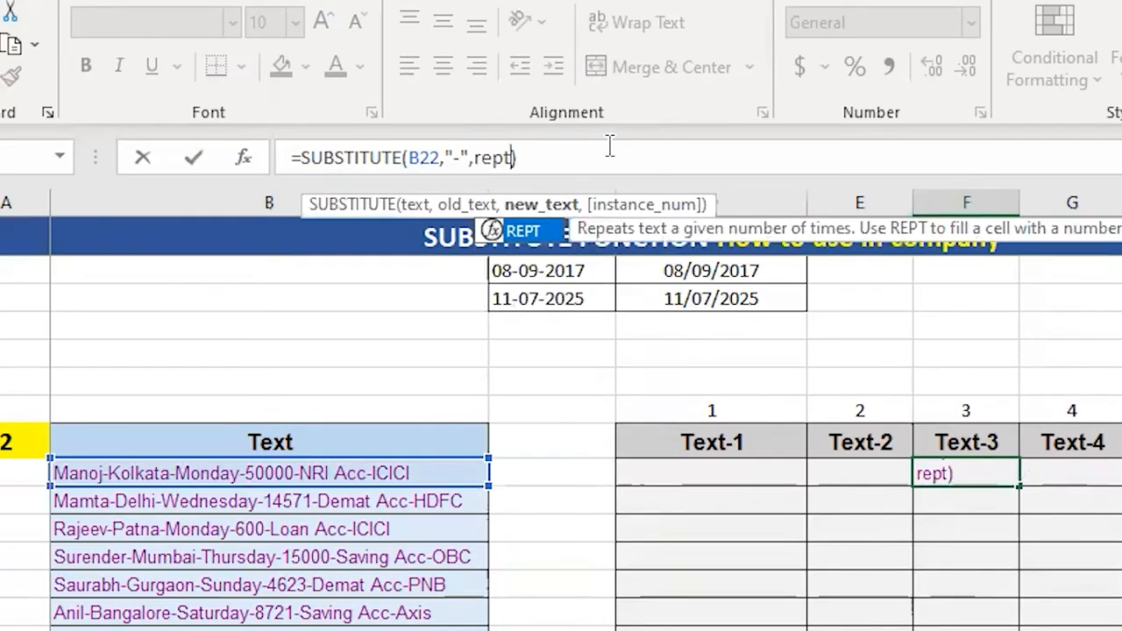
text(()
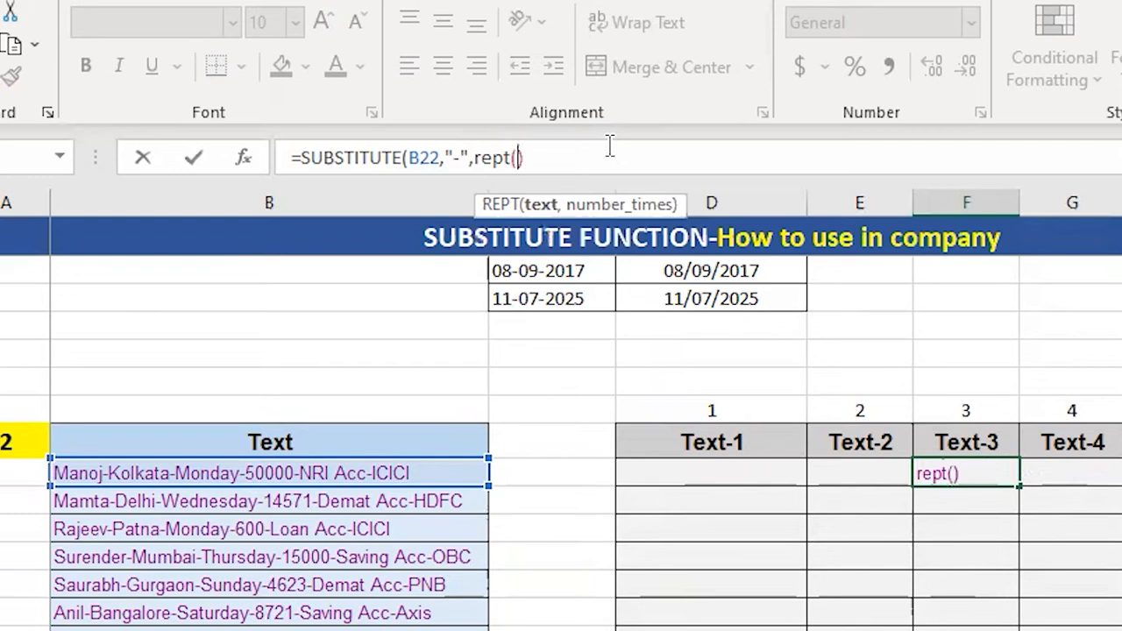
text(" ",)
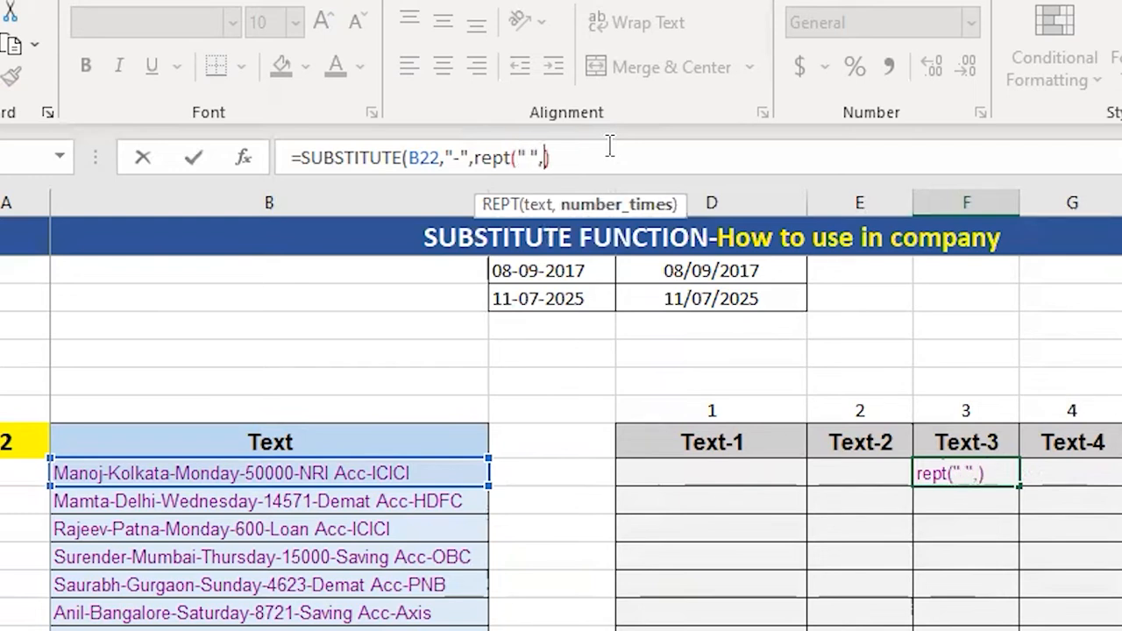
- Set REPT's number of times to LEN(B22) and commit the F22 formula
text(rep)
key(BackSpace)
key(BackSpace)
key(BackSpace)
text(len)
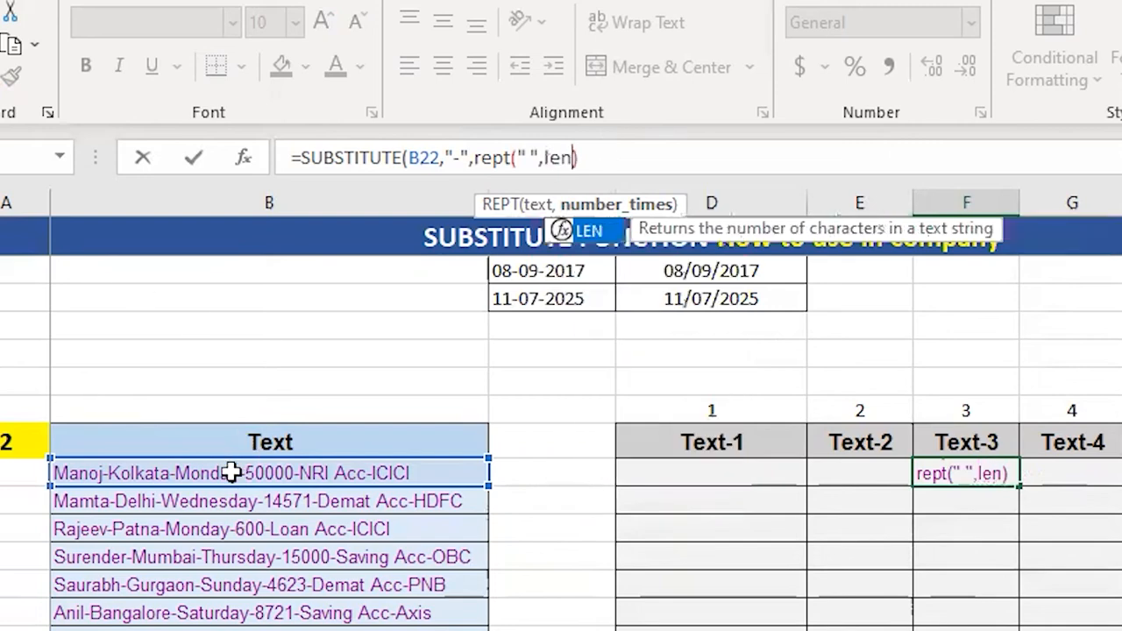
text(()
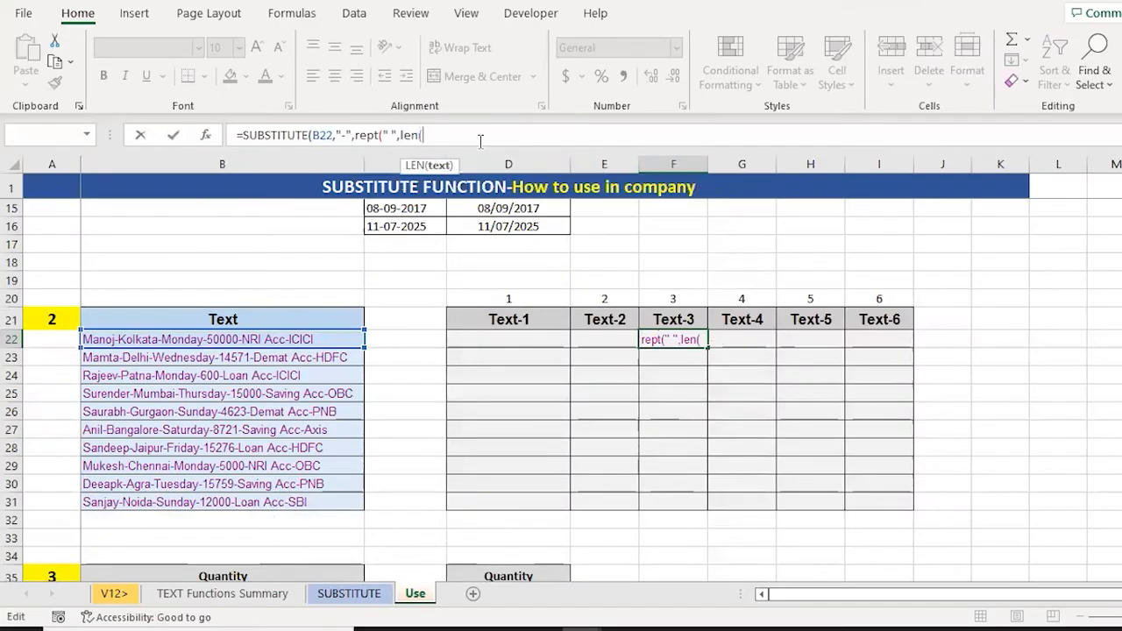
click(311, 339)
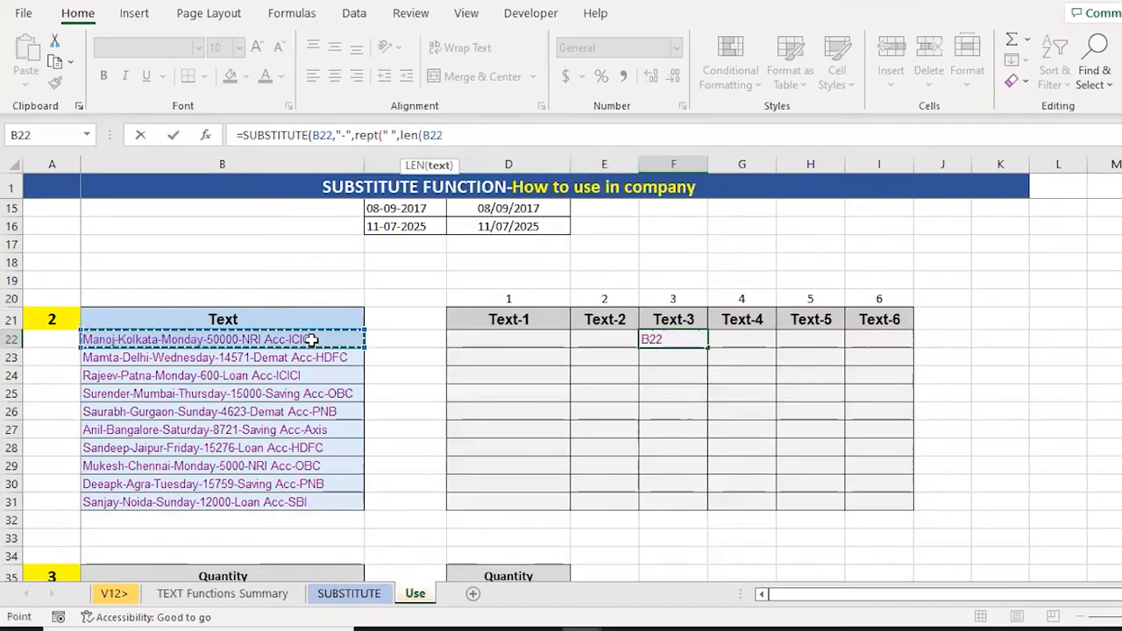
text()))
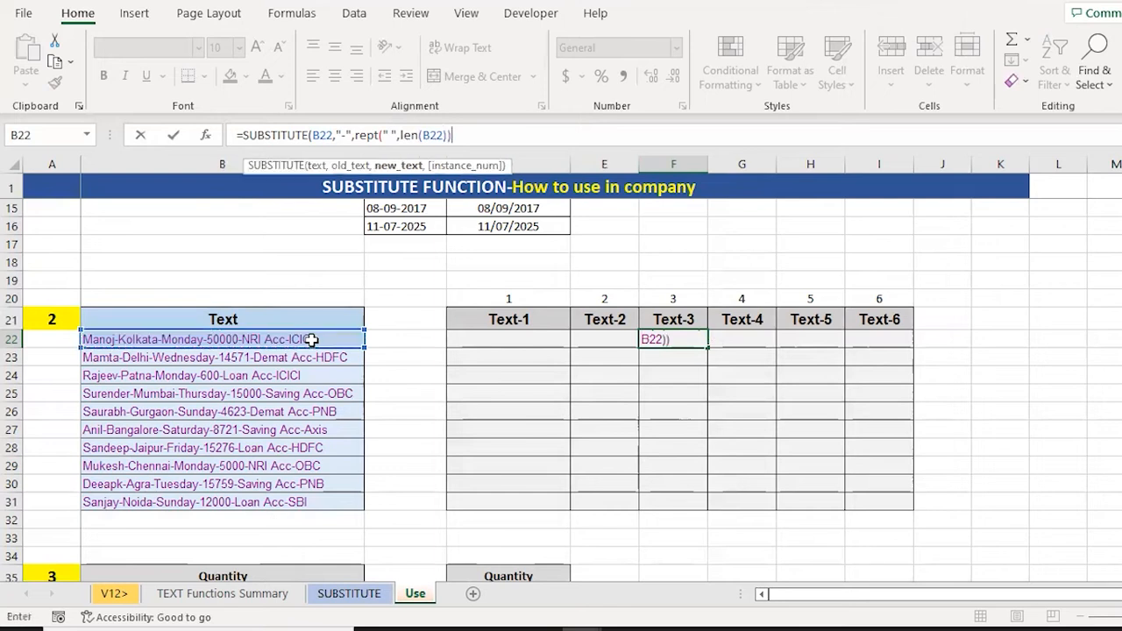
key(Return)
key(Return)
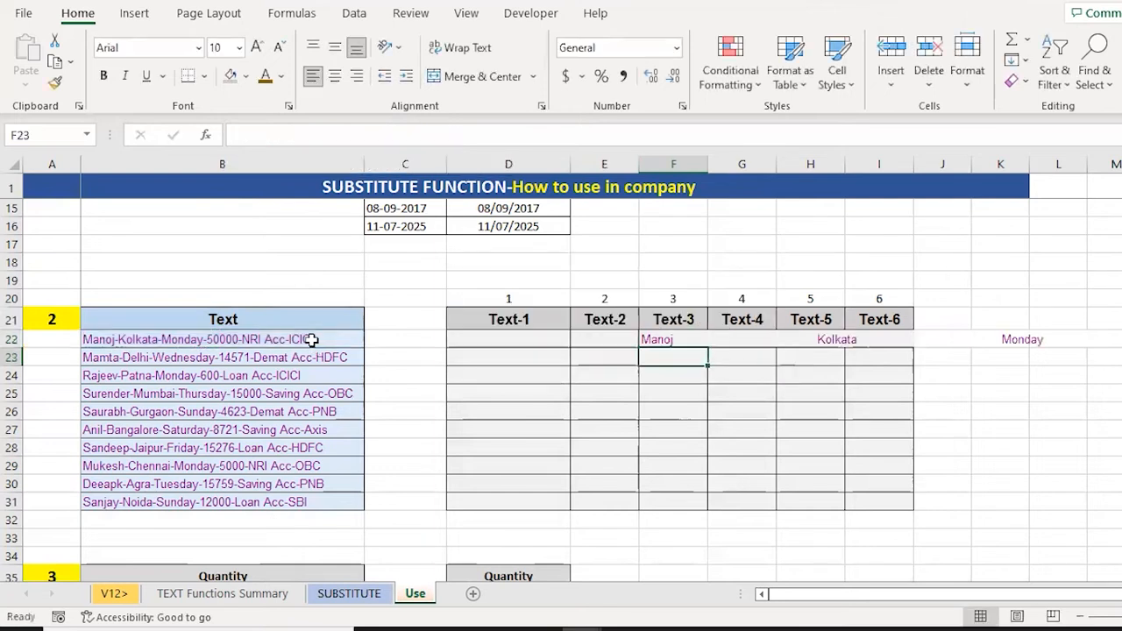
- Examine how the F22 result spreads its text parts across the columns of row 22
key(Up)
key(Right)
key(Right)
key(Right)
key(Right)
key(Right)
key(Right)
key(Right)
key(Right)
key(Right)
key(Right)
key(Right)
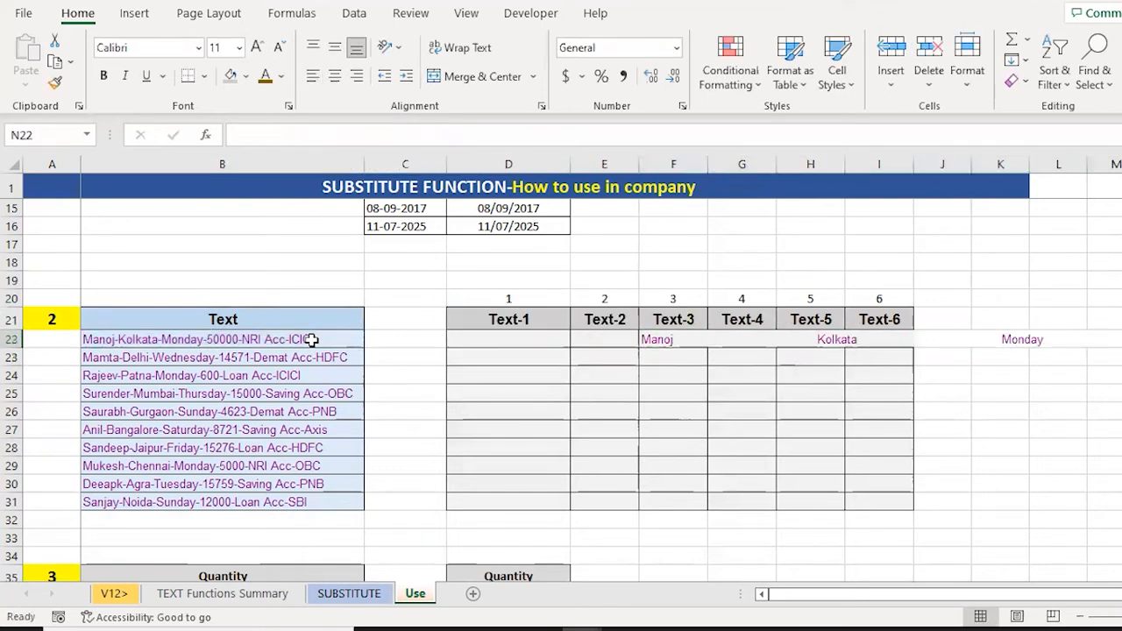
key(Right)
key(Right)
key(Right)
key(Right)
key(Right)
key(Right)
key(Right)
key(ctrl+Left)
key(ctrl+Left)
key(ctrl+Left)
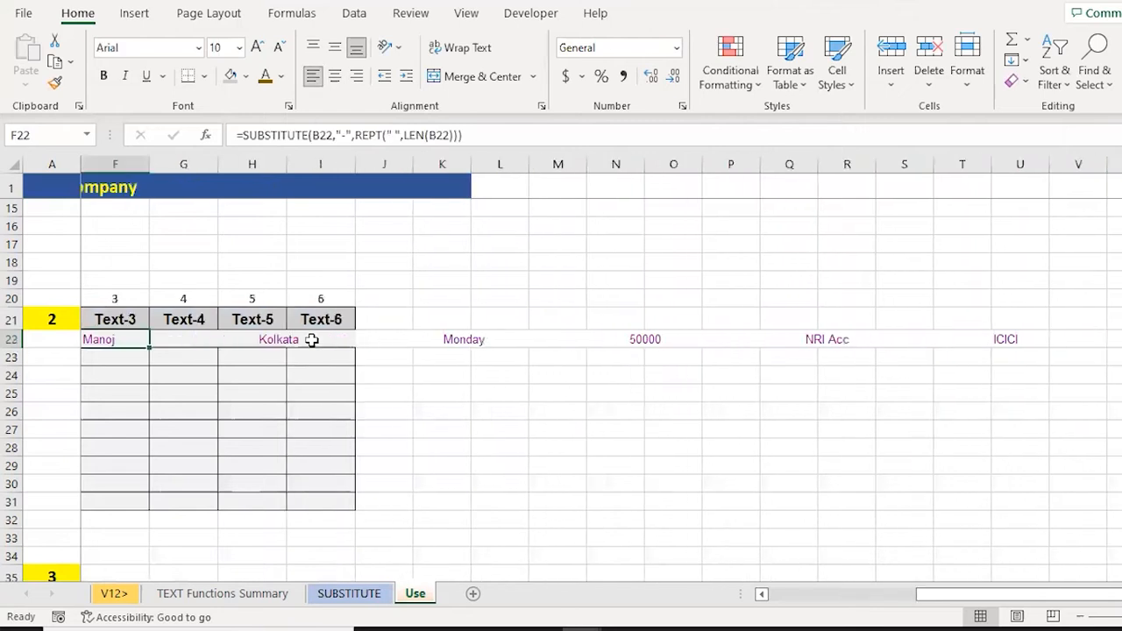
key(Right)
key(Right)
key(Right)
key(Right)
key(Right)
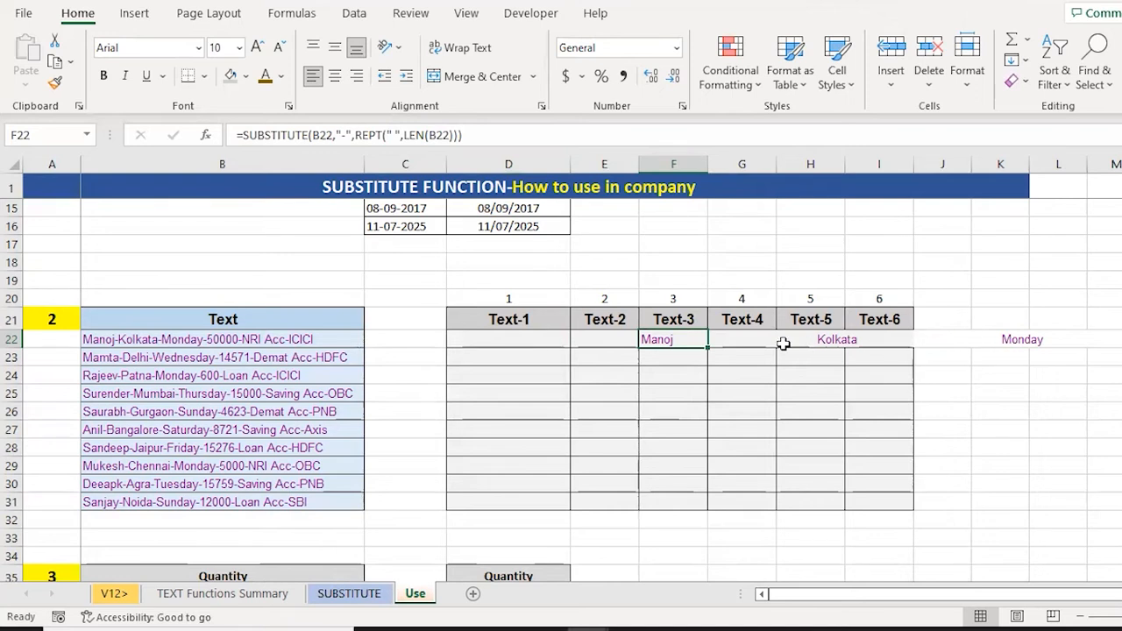
- Wrap the SUBSTITUTE formula in F22 in a MID function as its text argument
click(243, 134)
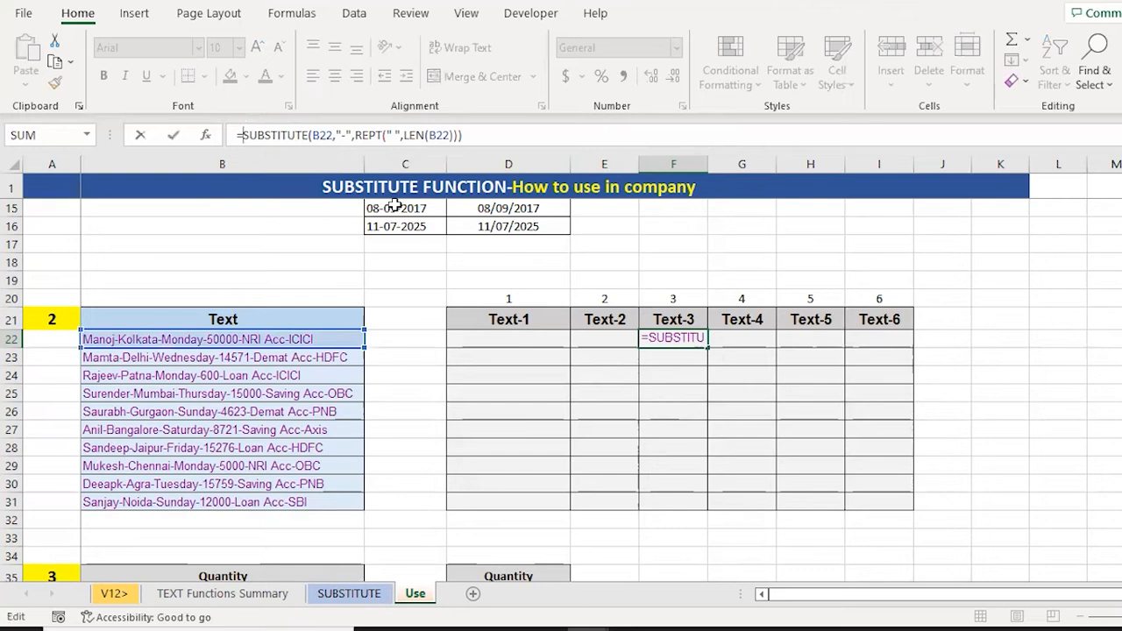
text(mid)
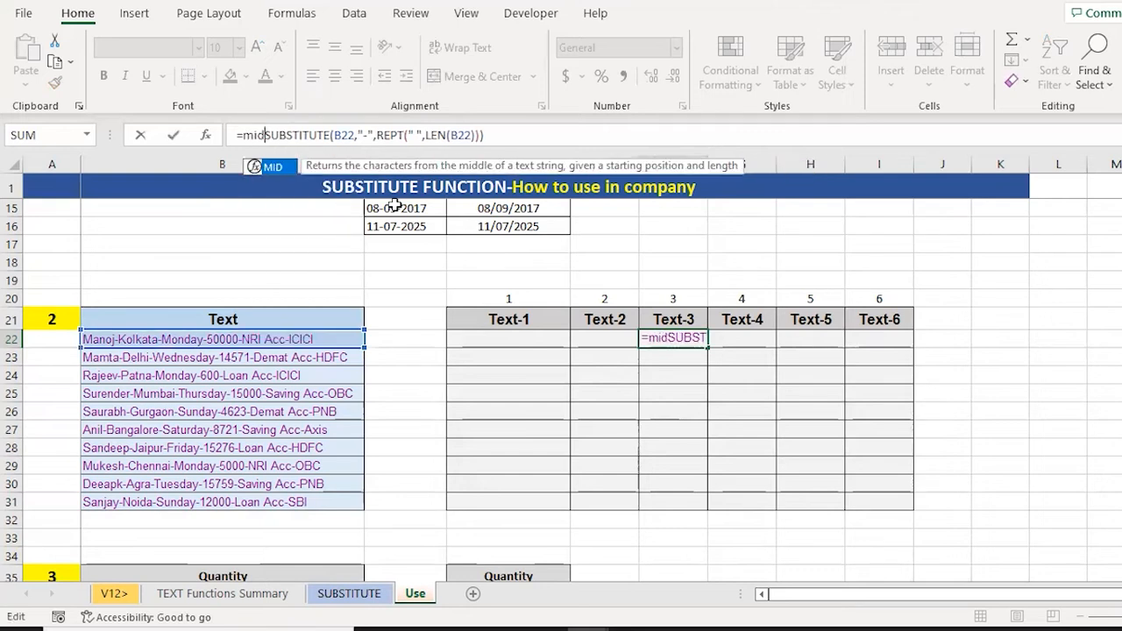
text(()
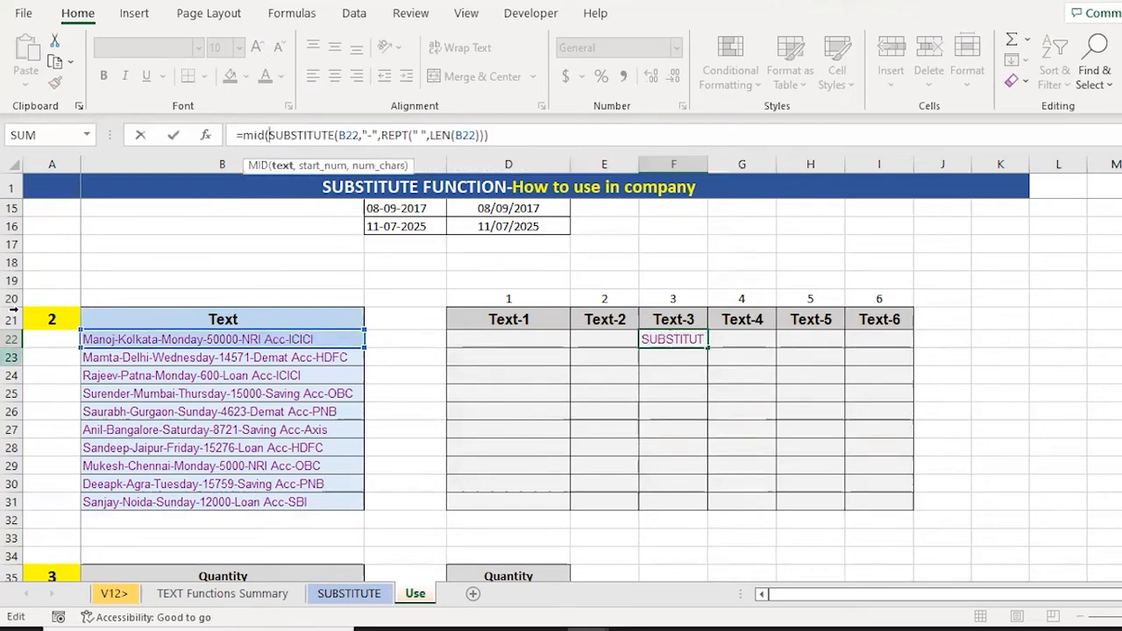
click(576, 144)
click(519, 138)
text(,)
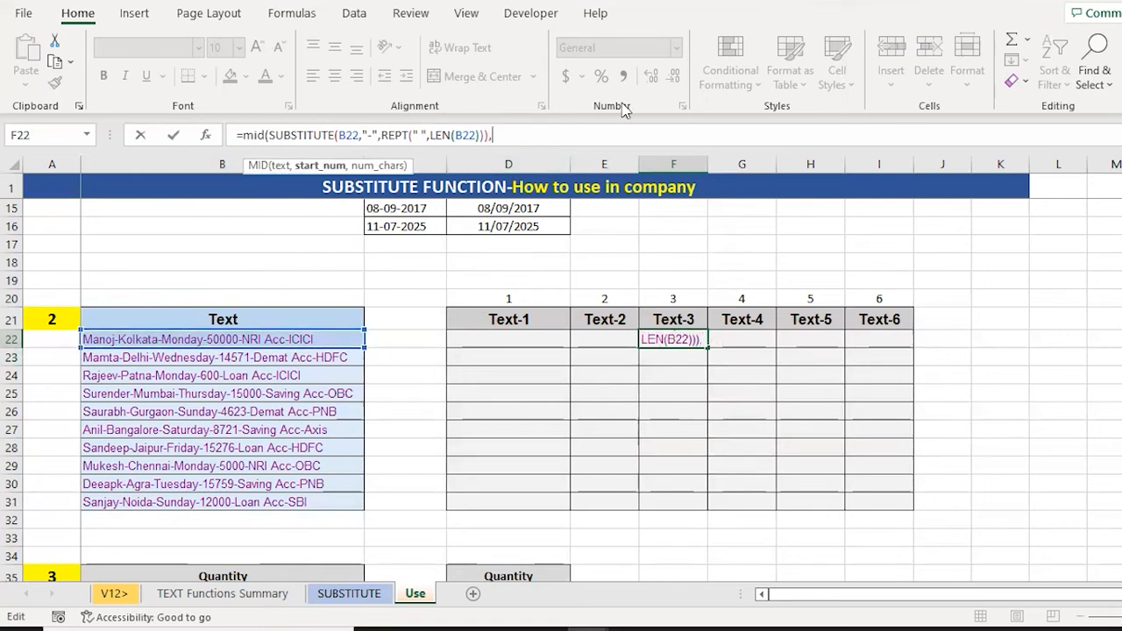
- Lock the column of both B22 references in the F22 formula as $B22
click(343, 135)
key(F4)
key(F4)
key(F4)
key(Right)
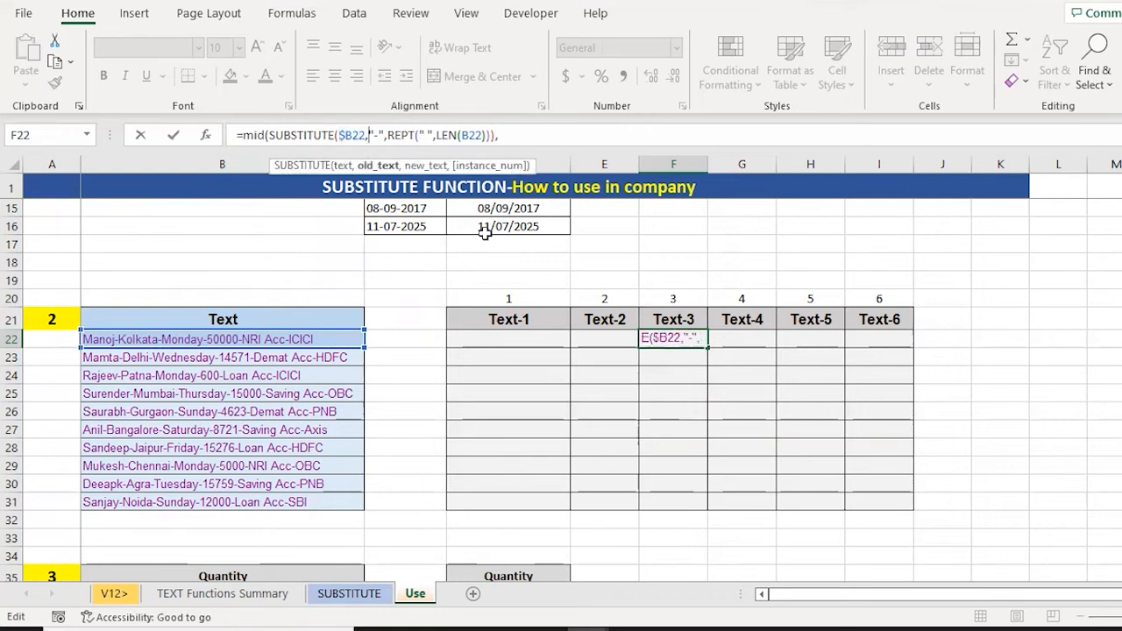
text(-)
key(Right)
key(Right)
key(Right)
key(Right)
key(Right)
key(Right)
key(Right)
key(Right)
key(Right)
key(Right)
key(Right)
key(Right)
key(Right)
key(Right)
key(Right)
key(Right)
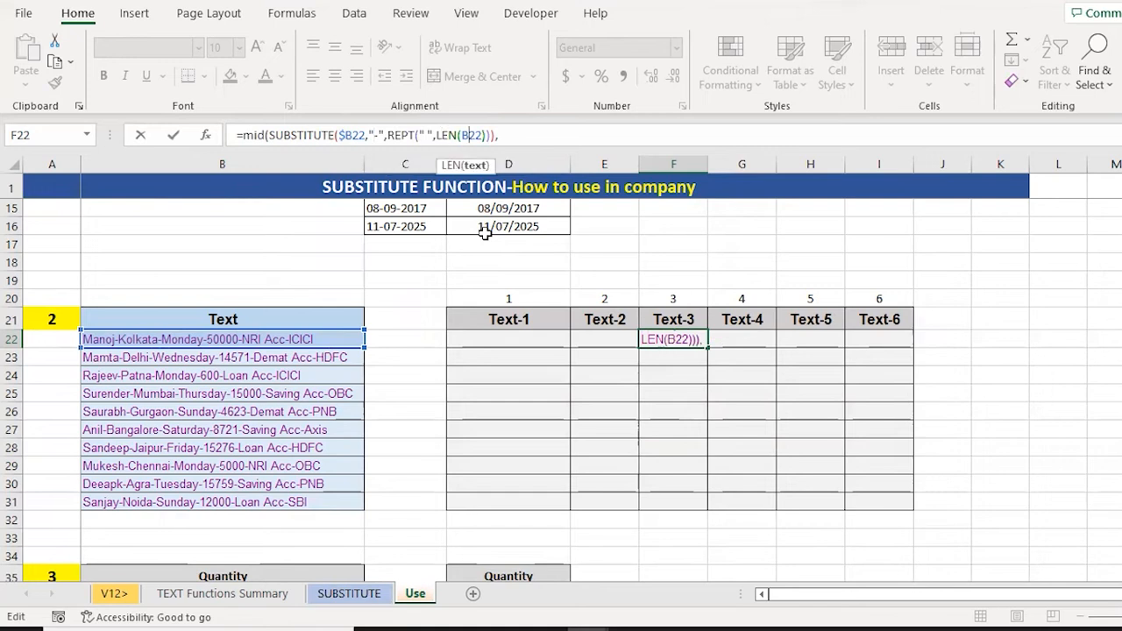
key(F4)
key(F4)
key(F4)
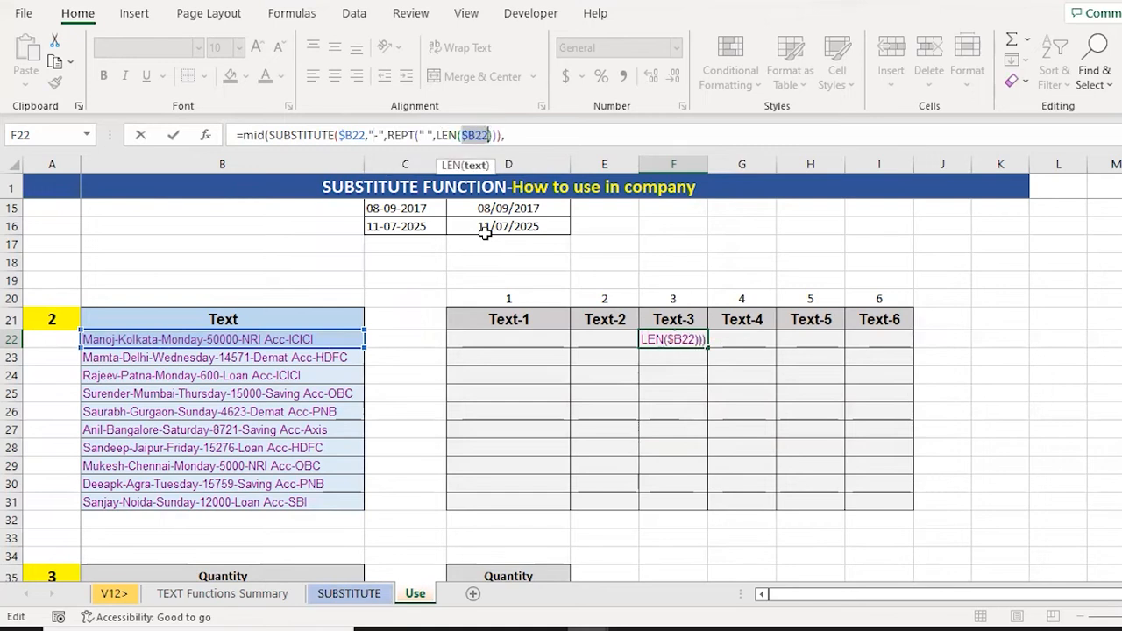
- Begin MID's start position in F22 with (F$20-1), locking the row of the number above Text-3
key(Right)
key(Right)
key(Right)
key(Right)
key(Right)
text(()
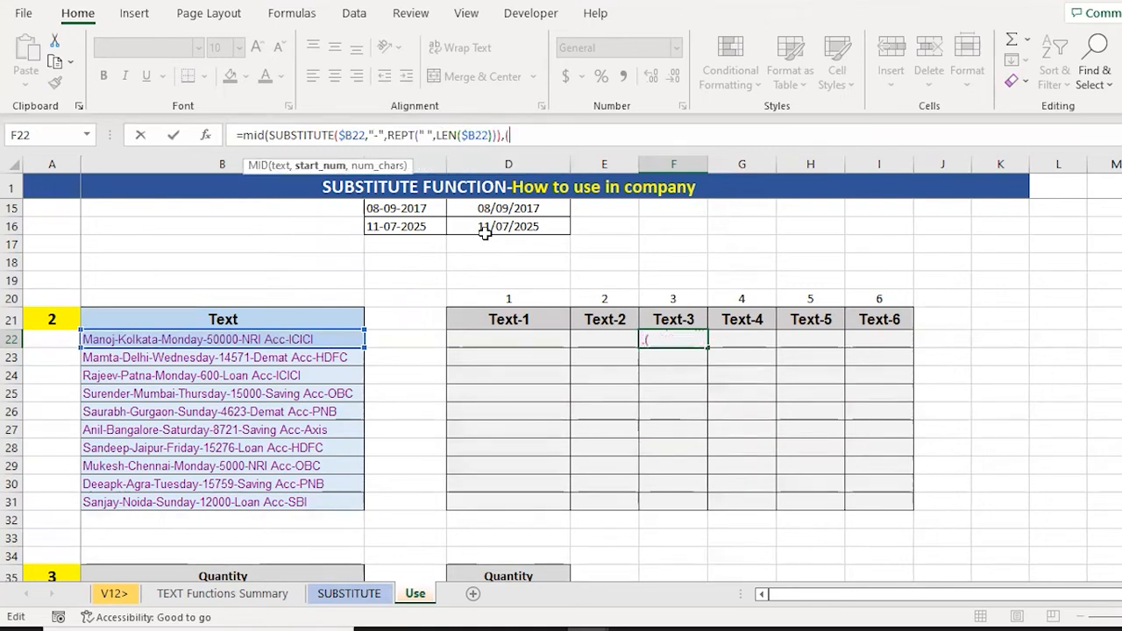
click(684, 299)
key(F4)
key(F4)
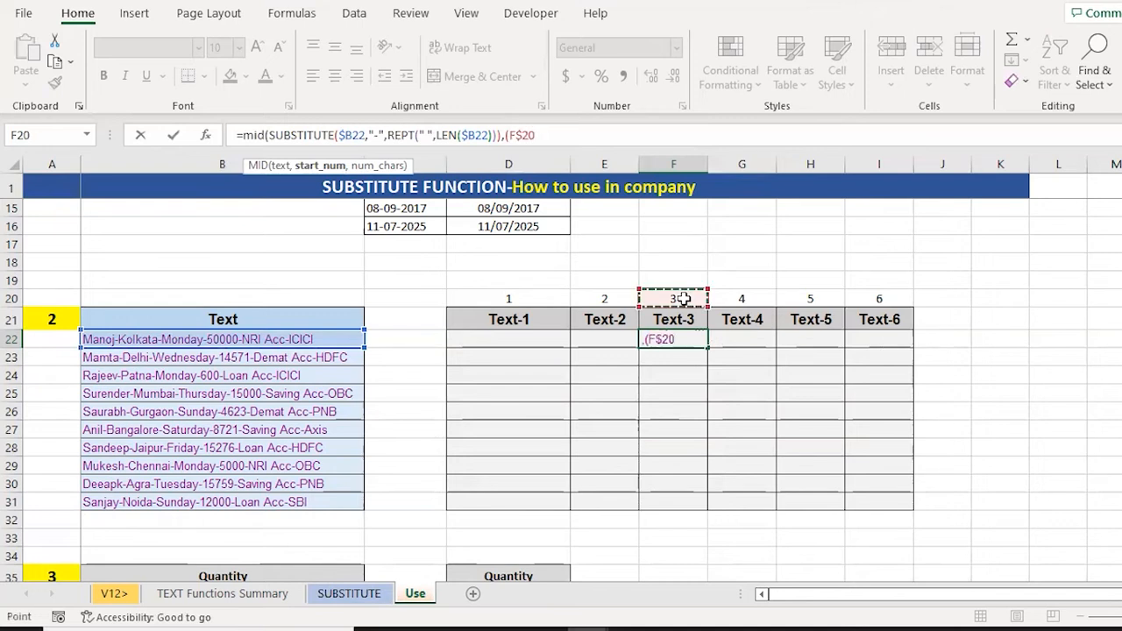
text(-1))
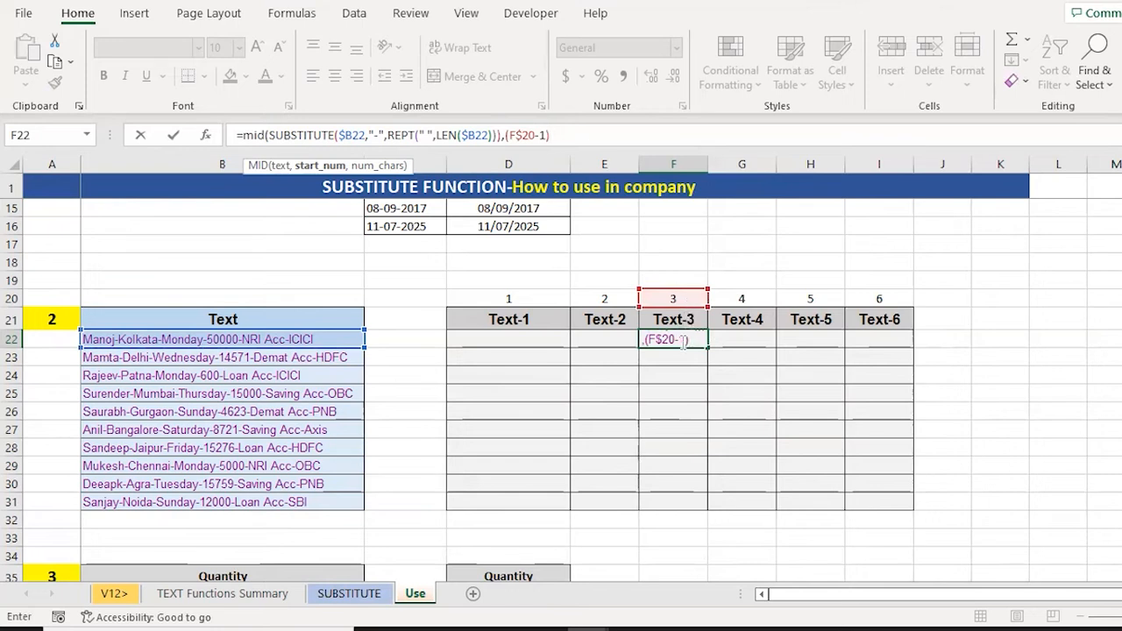
- Complete MID's start position in the F22 formula by multiplying (F$20-1) by LEN($B22) and adding 1
text(*len)
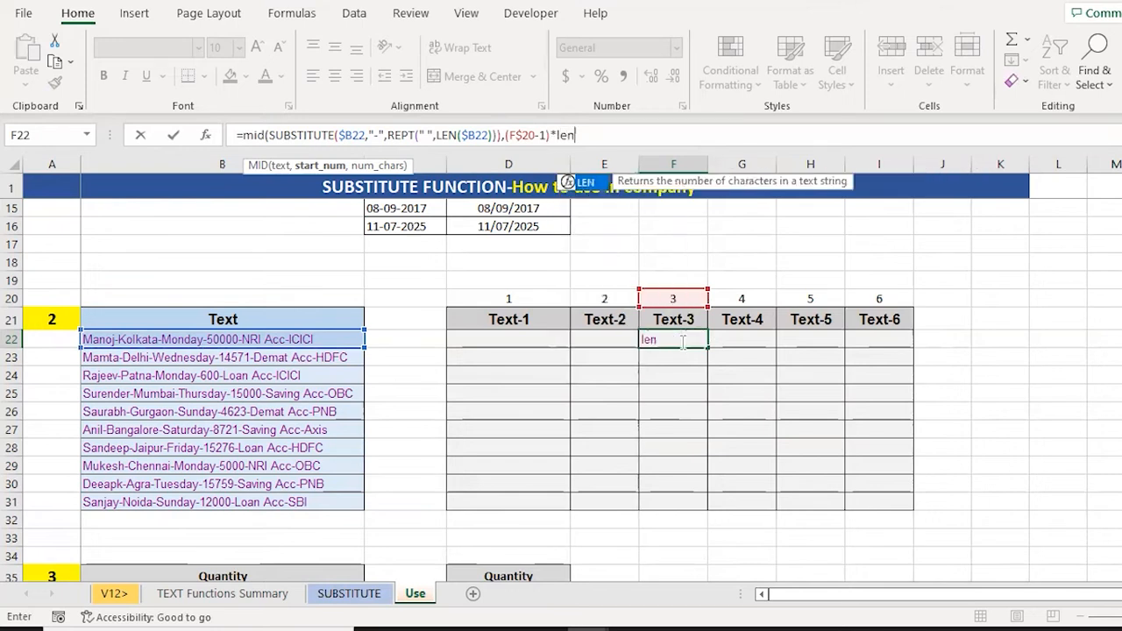
text(()
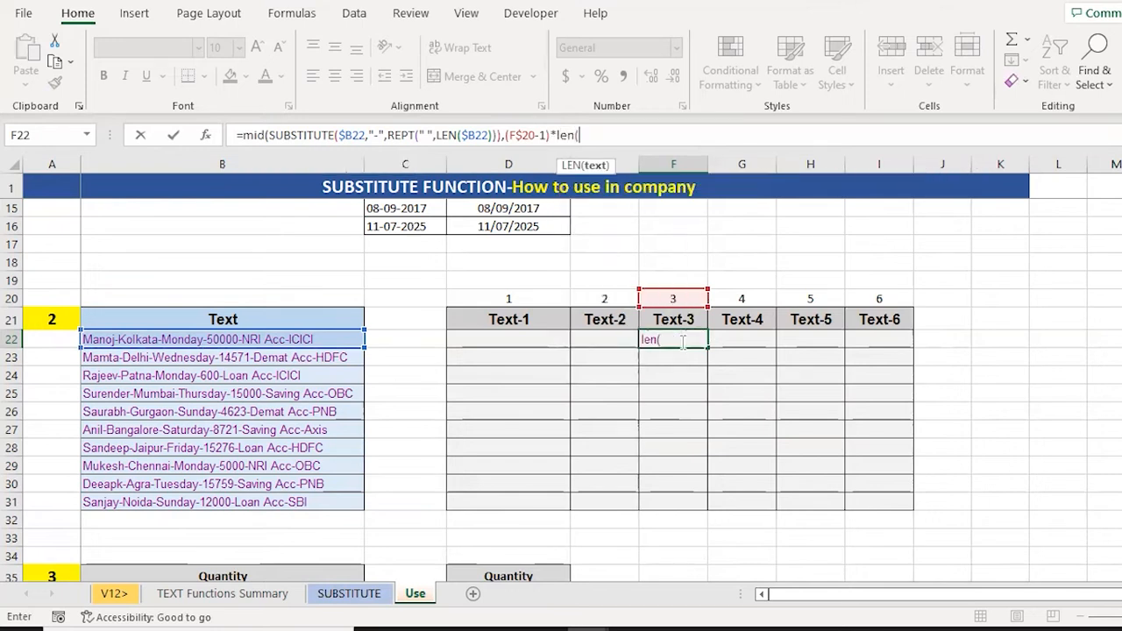
click(286, 339)
key(F4)
key(F4)
key(F4)
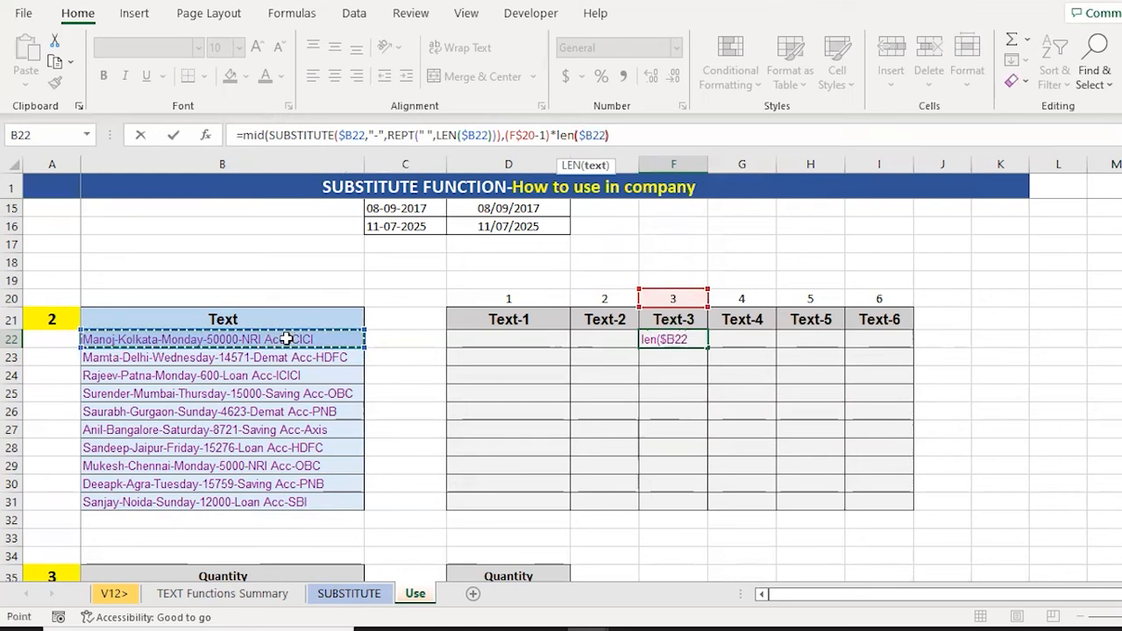
text())
text(+)
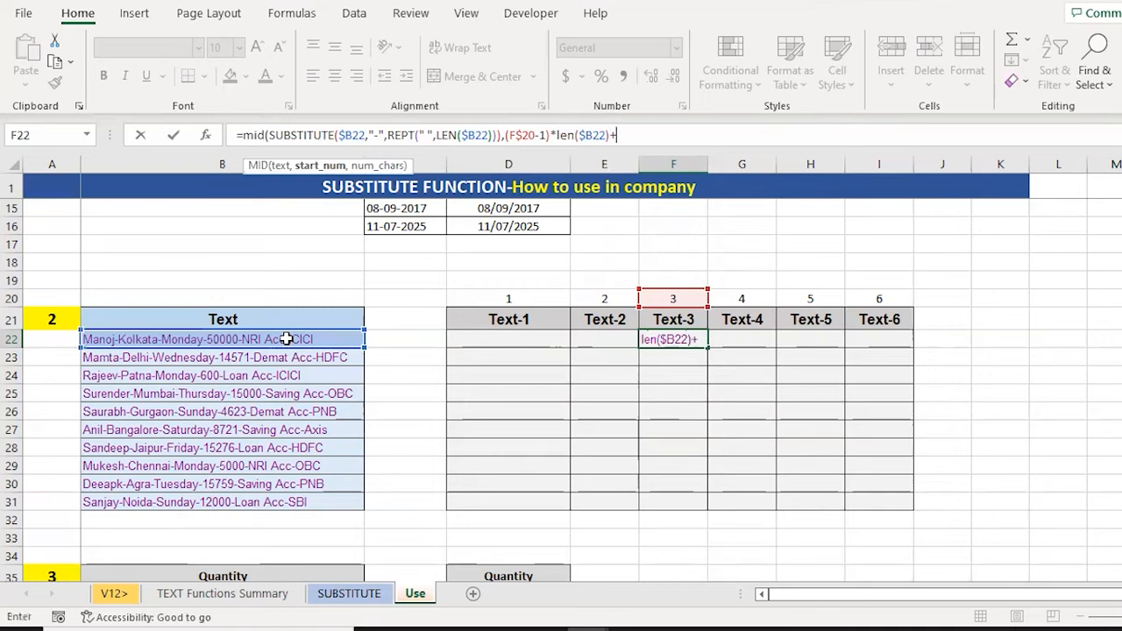
text(1,)
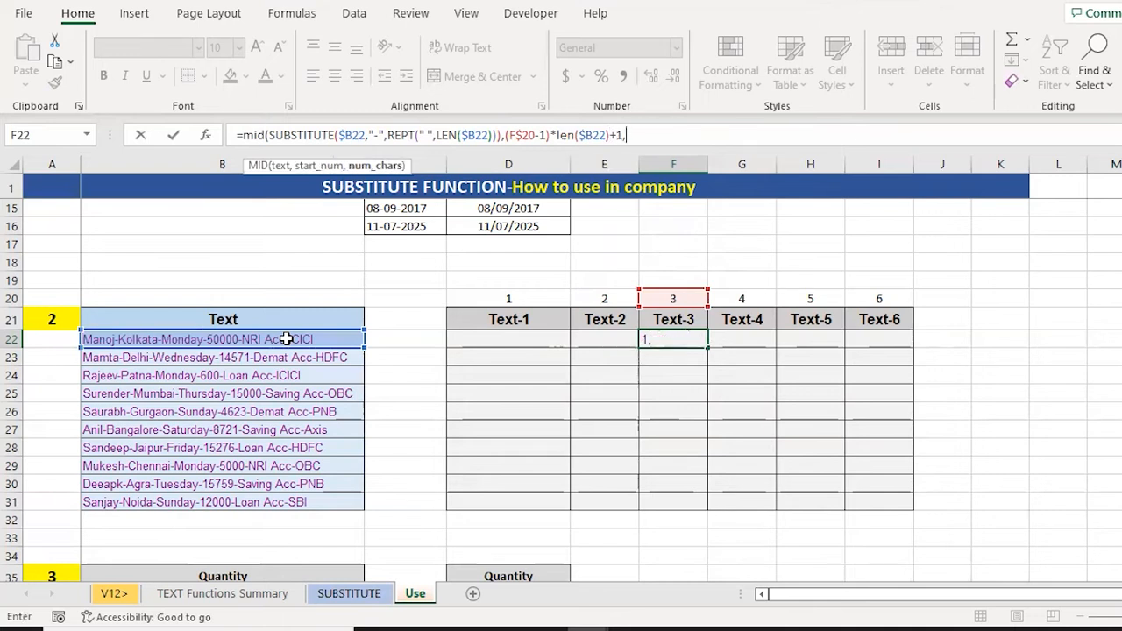
- Set MID's number of characters to LEN($B22) and enter the finished formula in F22
text(LEN()
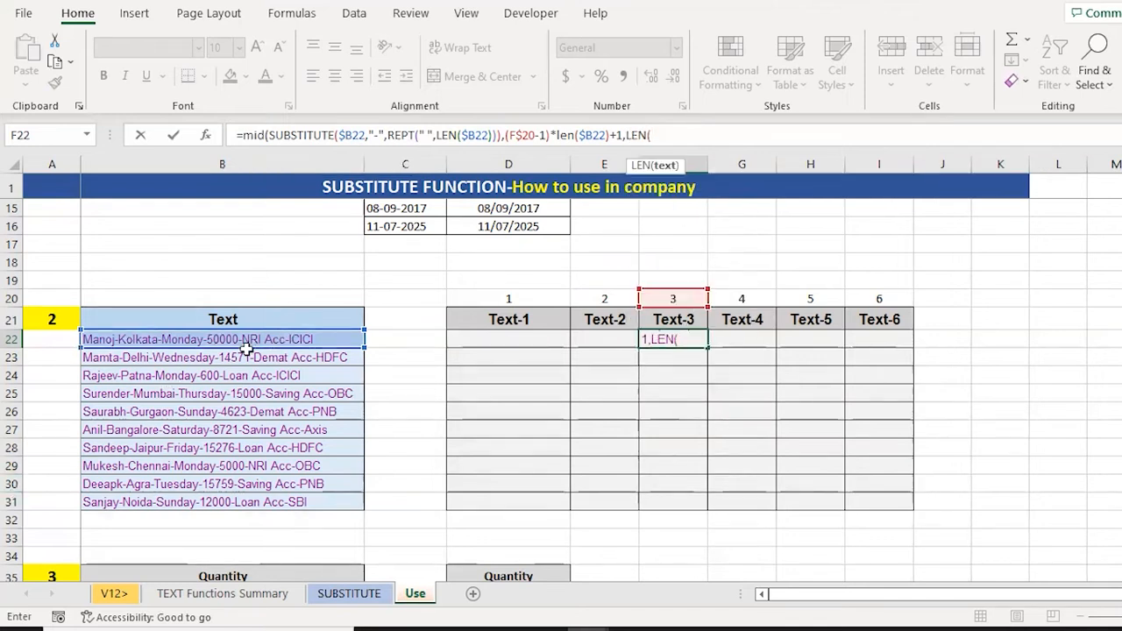
click(218, 339)
key(F4)
key(F4)
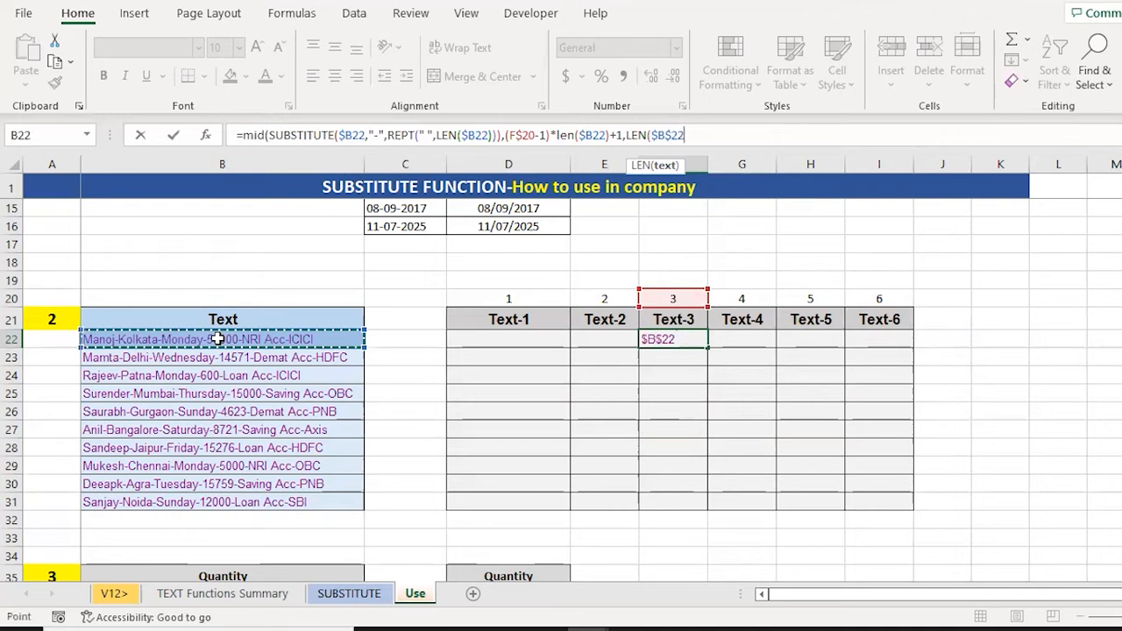
key(F4)
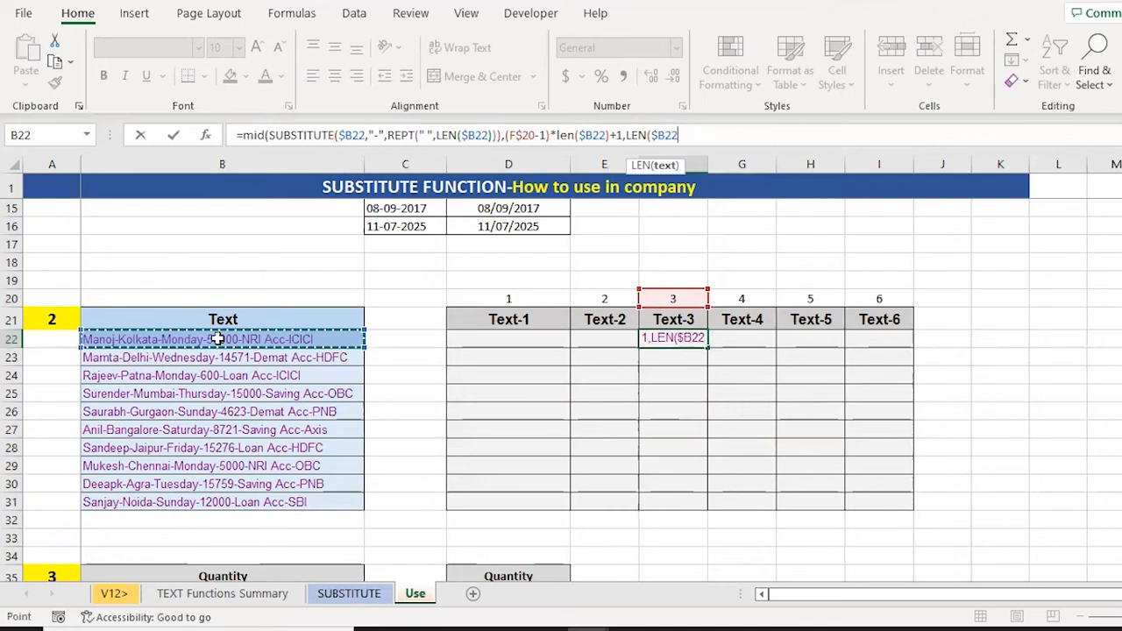
text()))
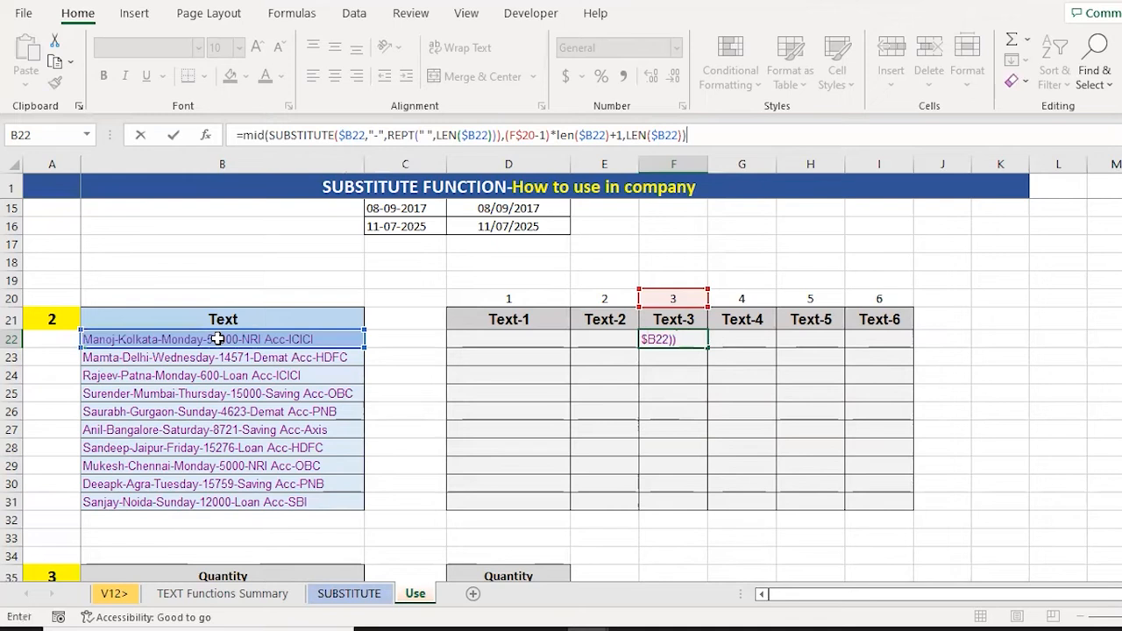
key(ctrl+Return)
- Copy the F22 result and paste it as a value into F24
key(ctrl+c)
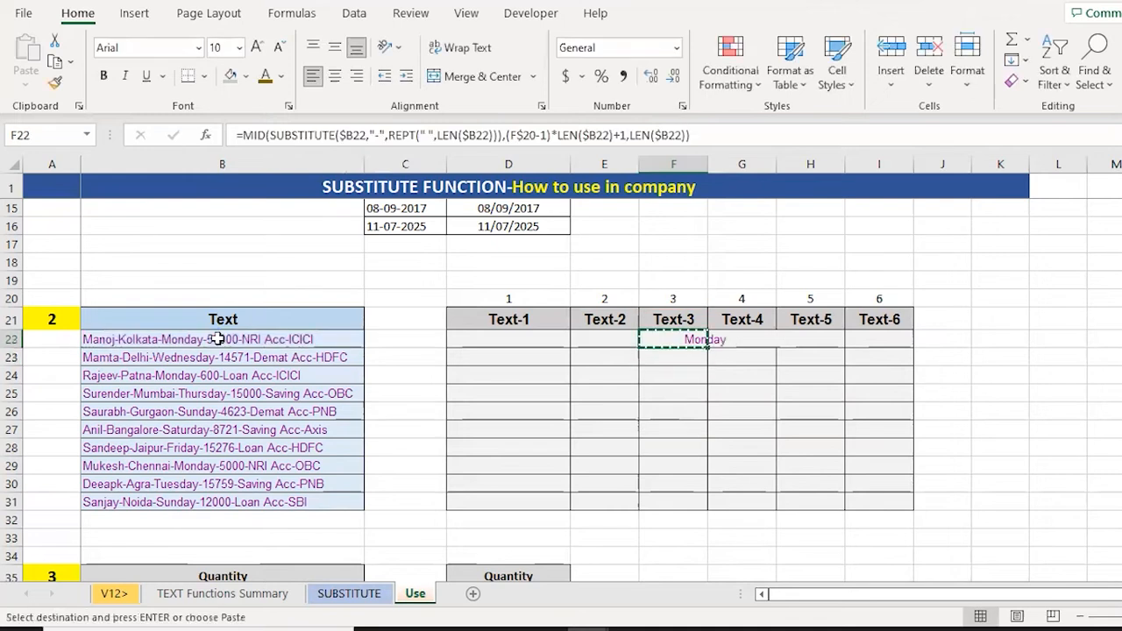
key(Down)
key(Down)
key(ctrl+alt+v)
key(v)
key(Return)
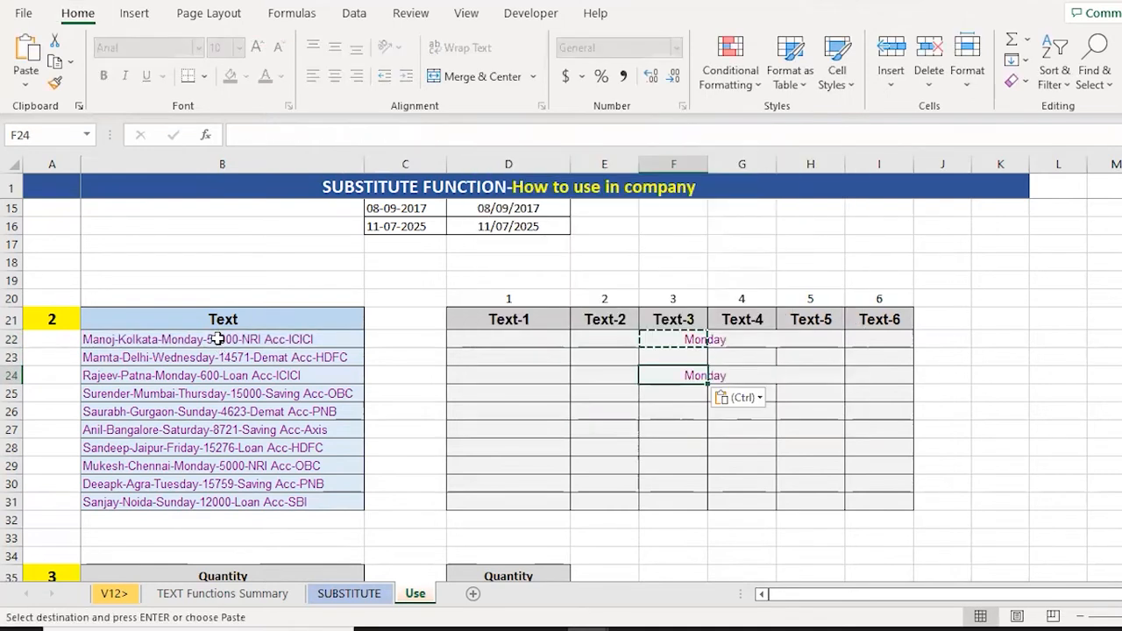
- Examine the leading and trailing spaces around the text pasted in F24
key(F2)
key(Left)
key(Left)
key(Left)
key(Left)
key(Left)
key(Left)
key(Left)
key(Left)
key(Left)
key(Left)
key(Left)
key(Left)
key(Left)
key(Left)
key(Left)
key(Left)
key(Left)
key(Left)
key(Left)
key(Left)
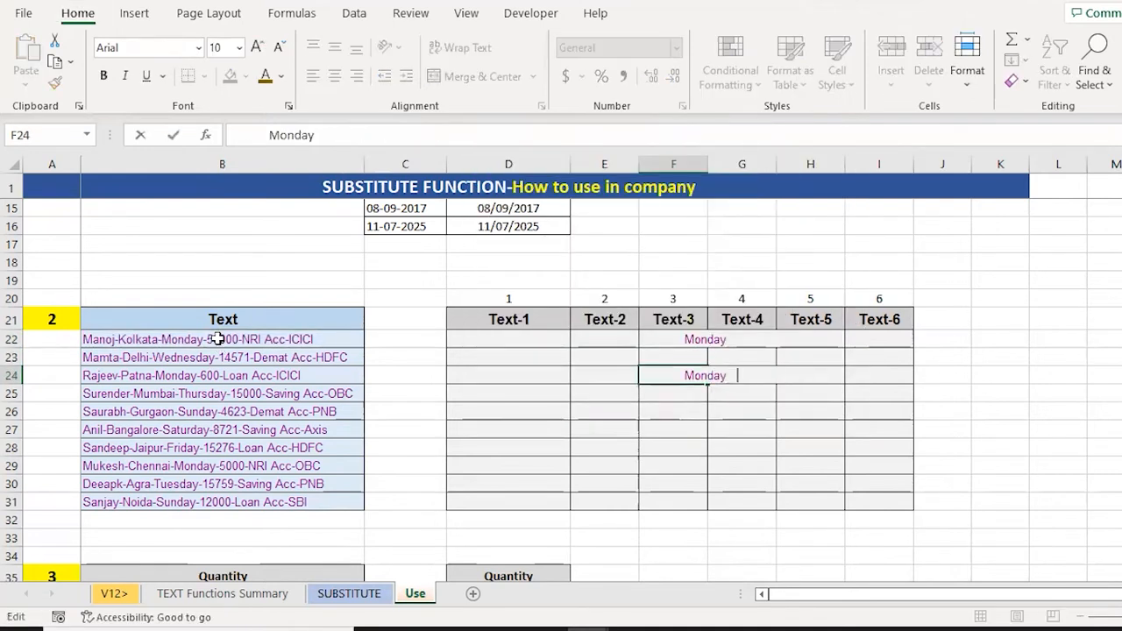
key(Escape)
key(Down)
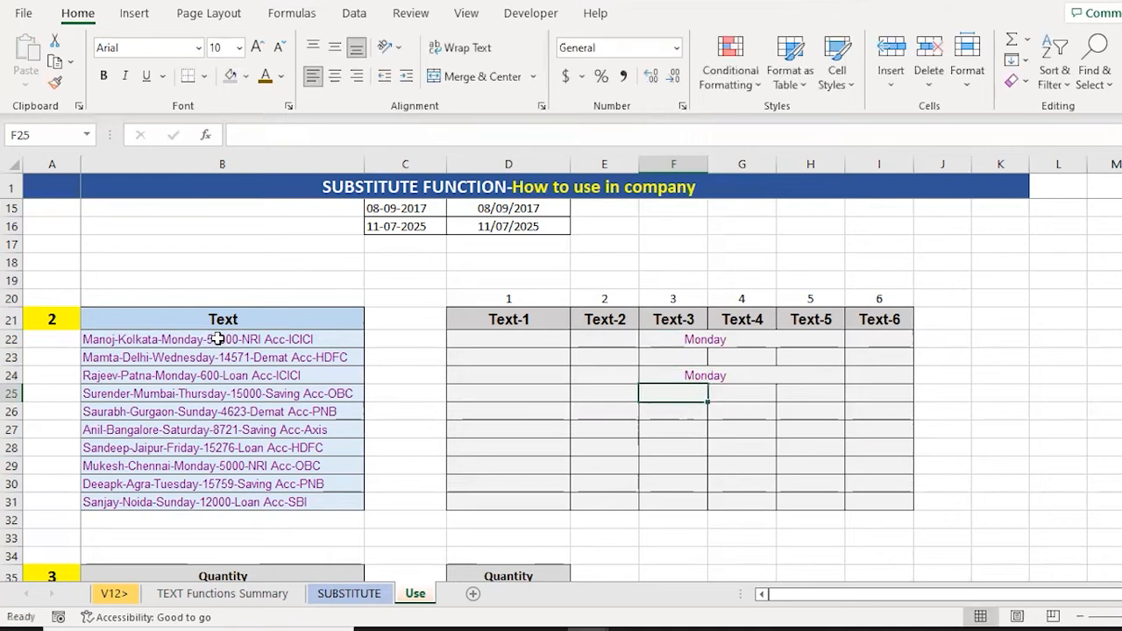
- Measure the length of the F24 text with a LEN formula in F25
text(=len)
key(Tab)
text(F24)
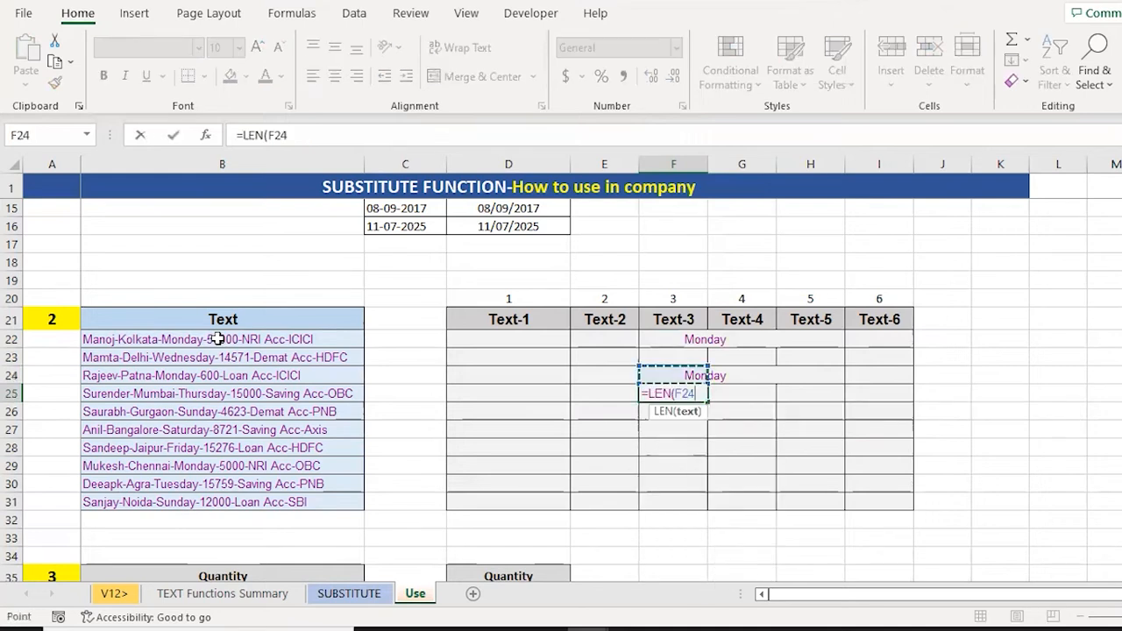
key(ctrl+Return)
- Check the length of the B22 text with a temporary LEN formula in C22, and clear that formula
key(Up)
key(Left)
key(Left)
key(Left)
key(Left)
key(Up)
key(Up)
key(Right)
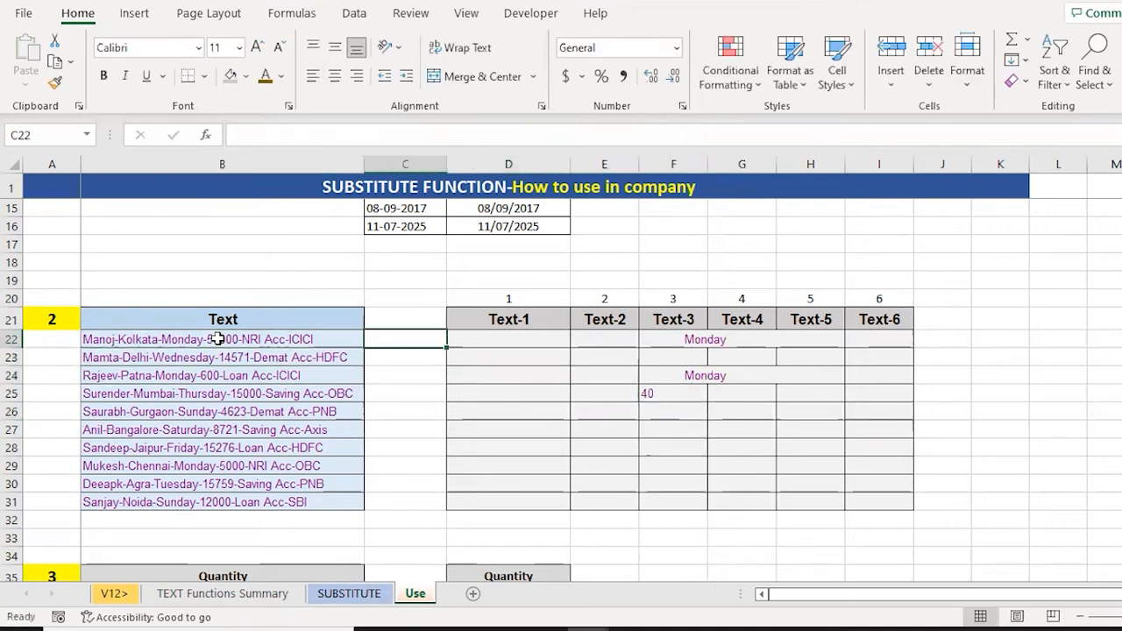
text(=len)
key(Tab)
text(B22)
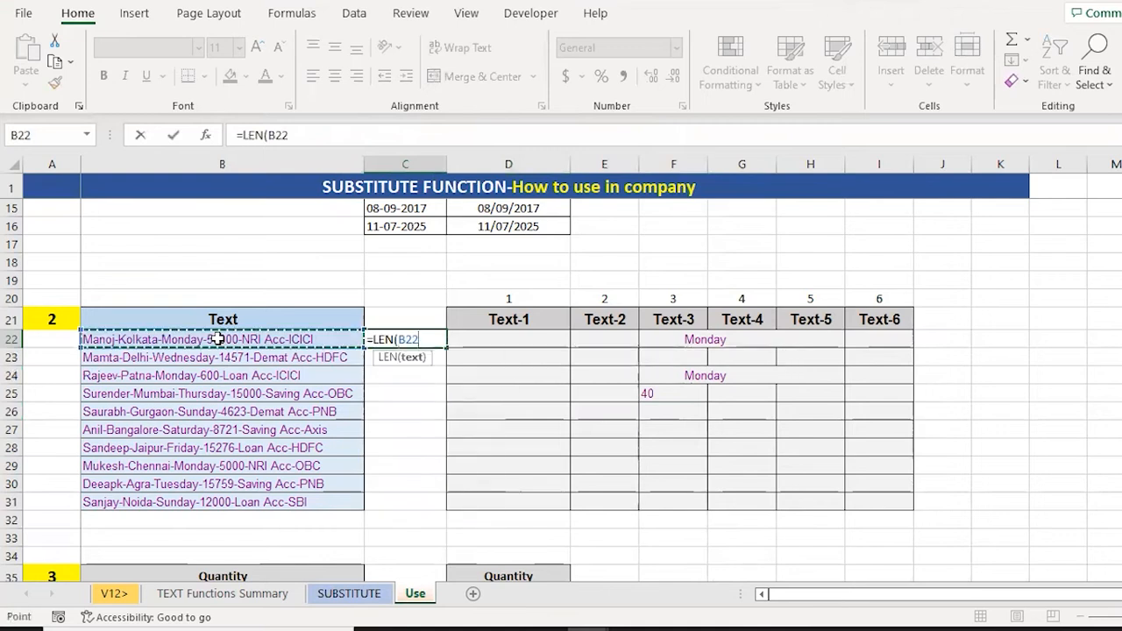
key(ctrl+Return)
key(Delete)
- Wrap the whole MID formula in F22 in a TRIM function to remove the extra spaces
key(Right)
key(Right)
key(Right)
key(Down)
key(Down)
key(Up)
key(Up)
key(Up)
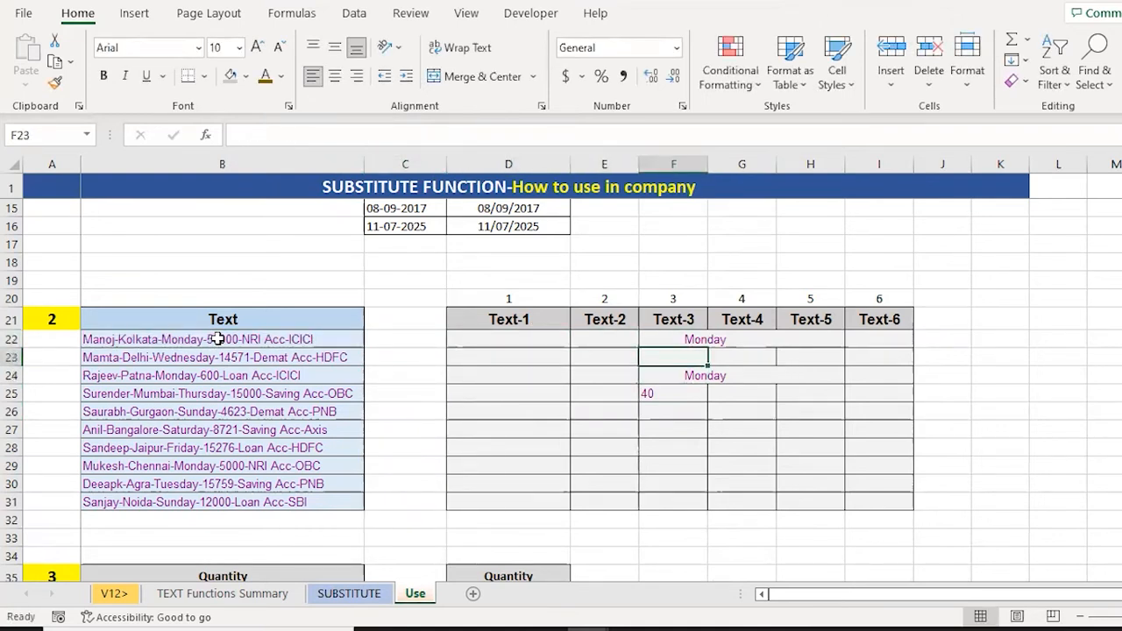
key(Down)
key(F2)
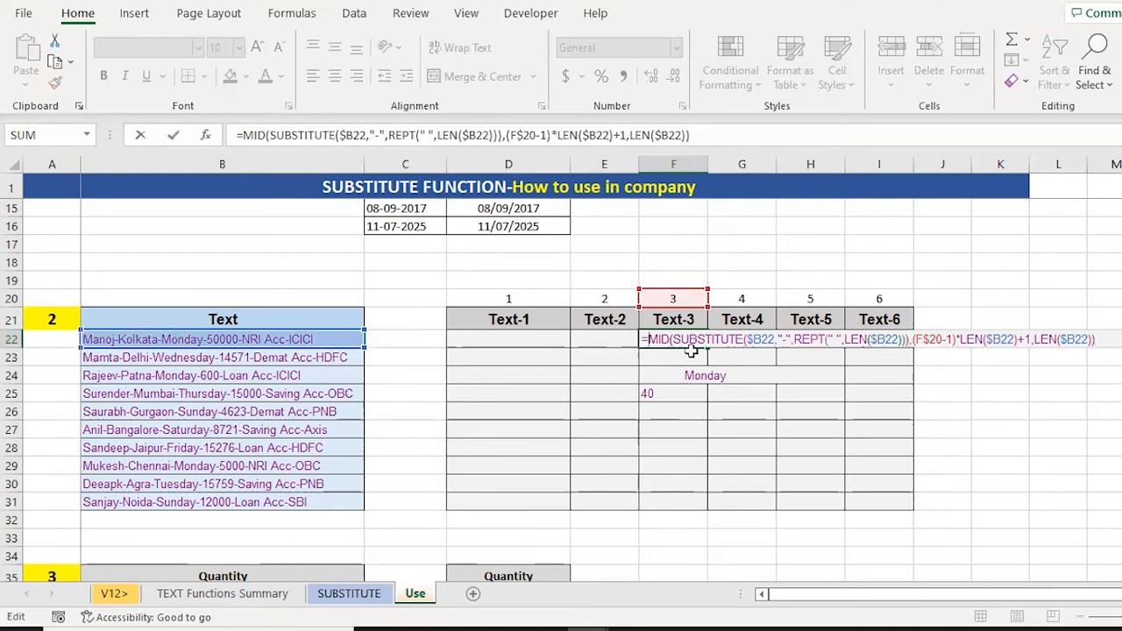
key(Home)
key(Right)
text(TRIM()
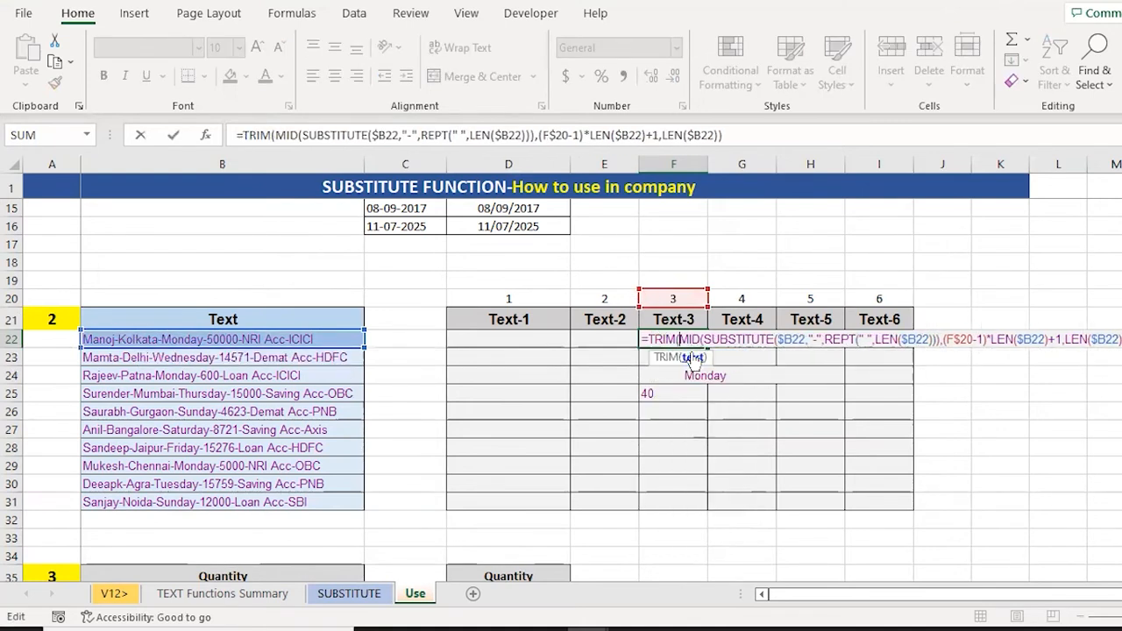
key(ctrl+Right)
key(ctrl+Right)
key(ctrl+Right)
key(ctrl+Right)
key(ctrl+Right)
key(ctrl+Right)
key(ctrl+Right)
key(ctrl+Right)
key(ctrl+Right)
key(ctrl+Right)
key(ctrl+Right)
key(ctrl+Right)
key(ctrl+Right)
key(ctrl+Return)
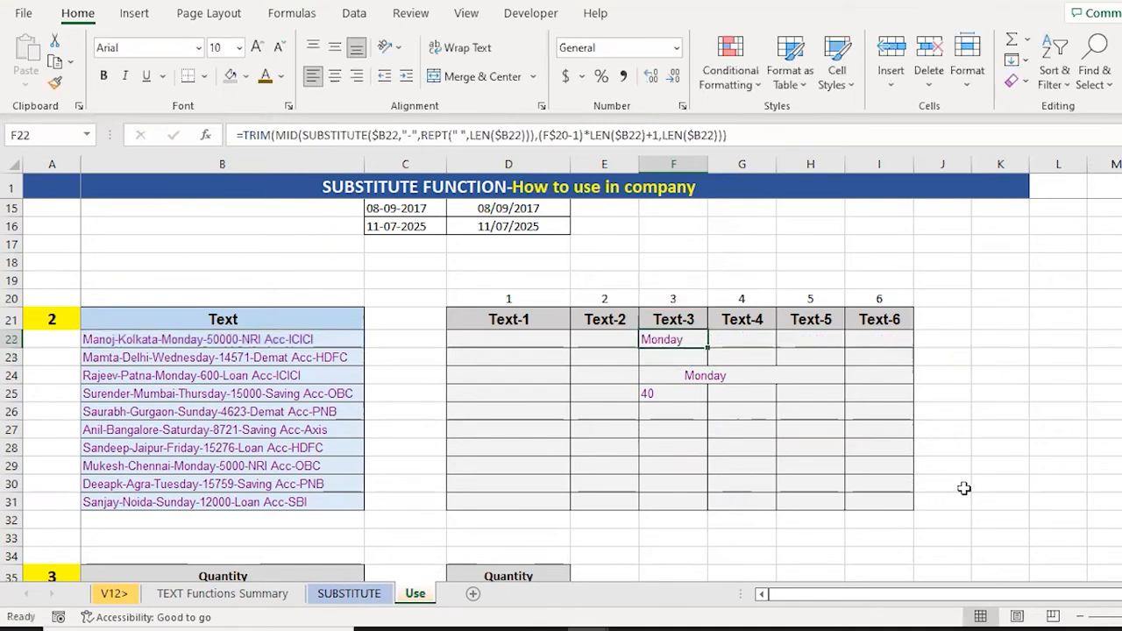
- Copy the TRIM formula from F22 across D22:I22 to fill Text-1 to Text-6 for the first record
key(ctrl+c)
key(Left)
key(Left)
key(shift+Right)
key(shift+Right)
key(shift+Right)
key(shift+Right)
key(shift+Right)
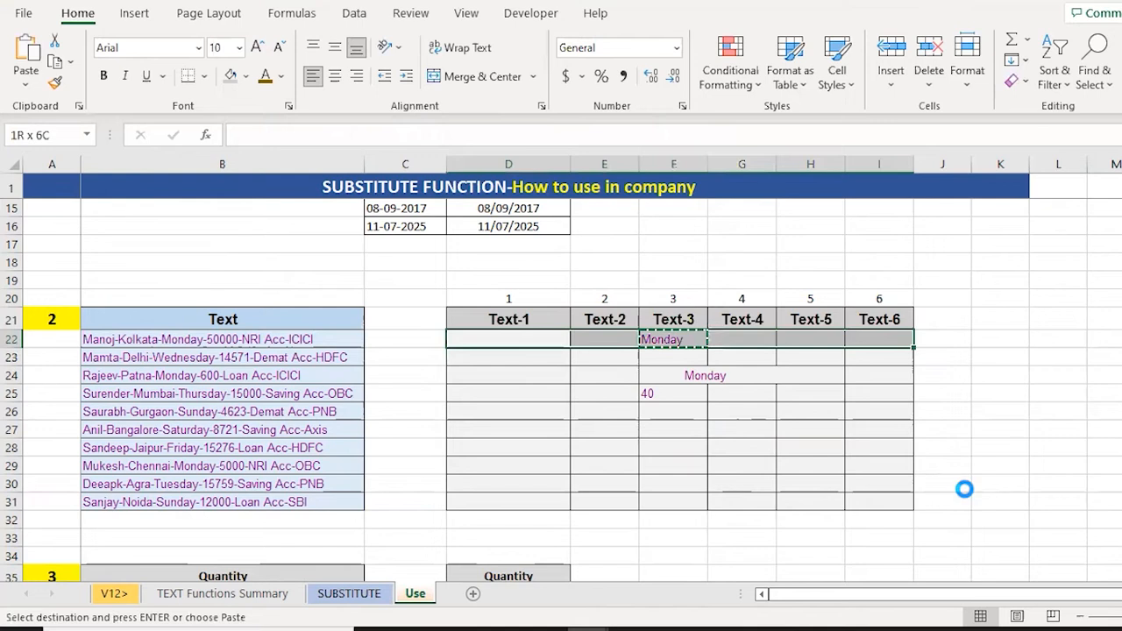
key(Return)
- Clear the temporary test contents in column F, from F24 to F26
key(Down)
key(Right)
key(Right)
key(Down)
key(Left)
key(Right)
key(shift+Down)
key(Delete)
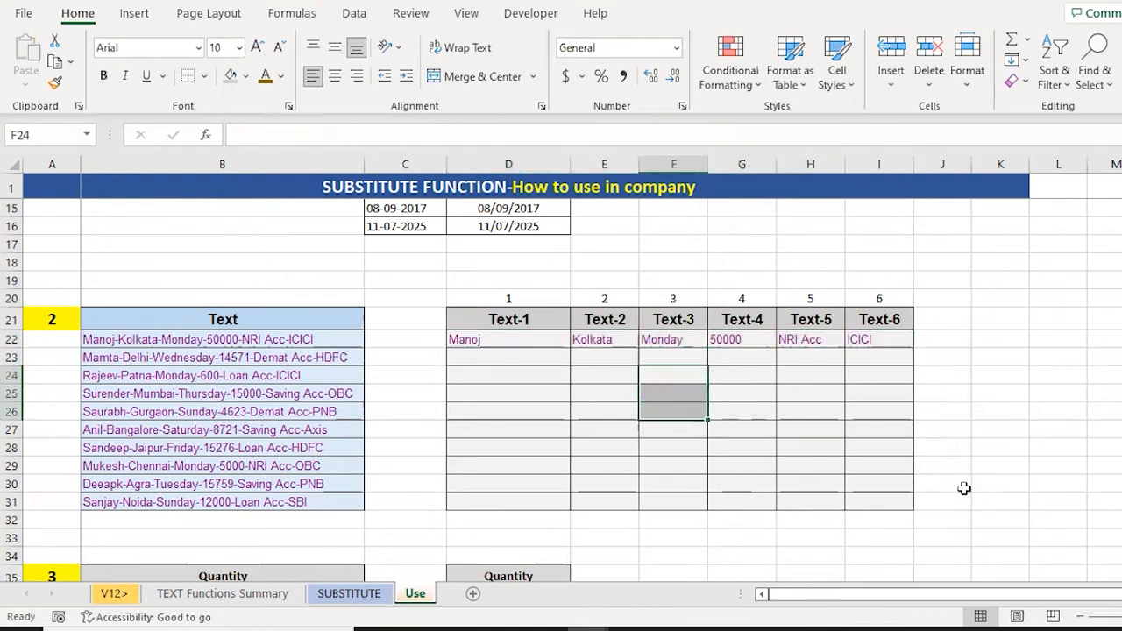
- Copy the formulas in D22:I22 down to rows 23 to 31 for the remaining records
key(Up)
key(Up)
key(Left)
key(Left)
key(Left)
key(Right)
key(ctrl+shift+Right)
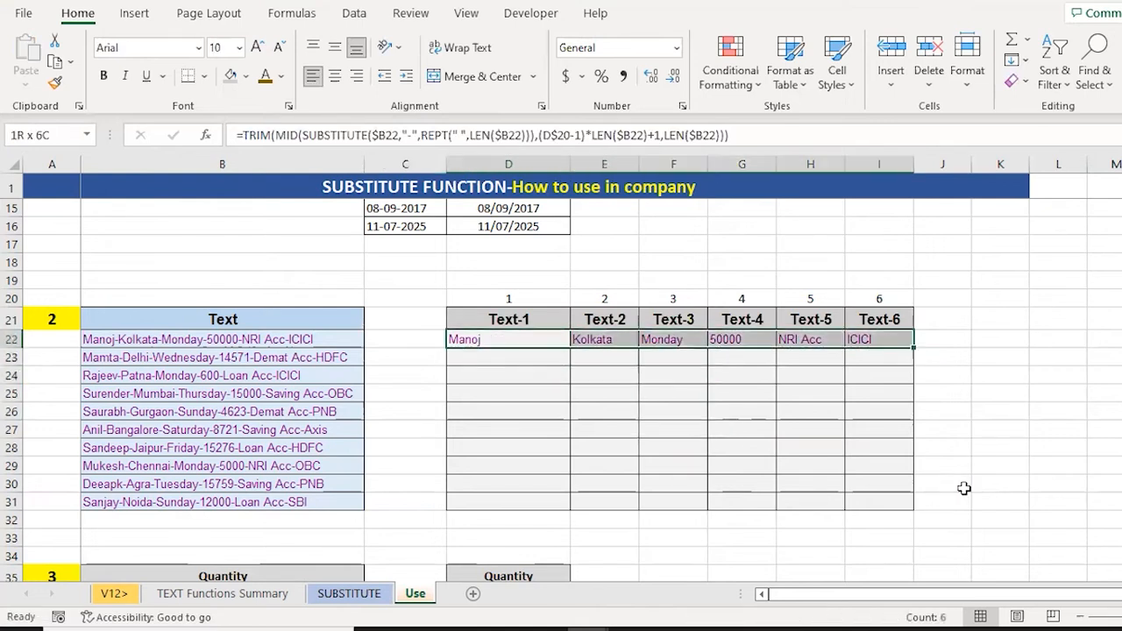
key(ctrl+c)
key(Down)
key(shift+Down)
key(shift+Down)
key(shift+Down)
key(shift+Down)
key(shift+Down)
key(shift+Down)
key(shift+Down)
key(shift+Down)
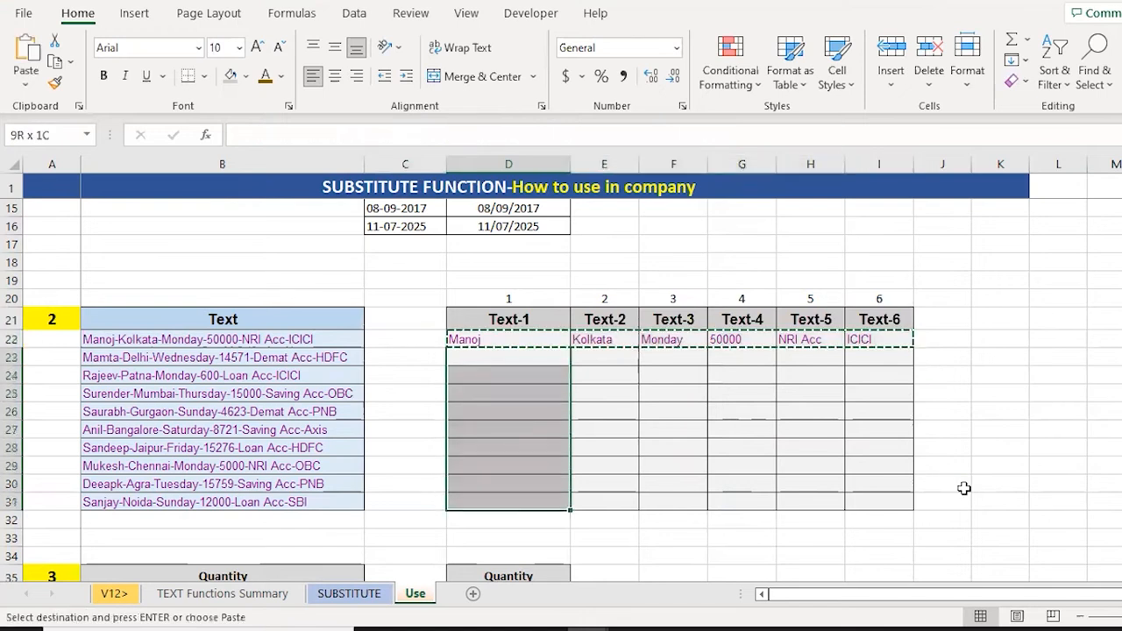
key(Return)
- Examine the split results and their formulas down to row 31 of the Text-1 to Text-6 table
key(Right)
key(Right)
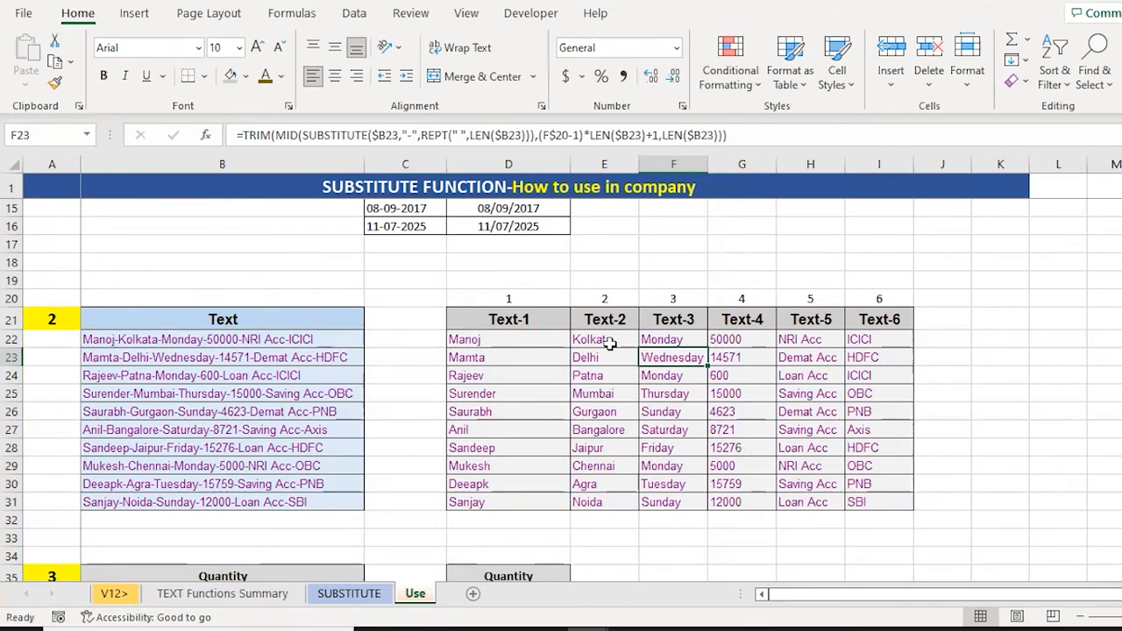
key(Down)
key(Down)
key(Down)
key(Down)
key(Down)
key(Down)
key(Down)
key(Down)
key(Left)
key(Left)
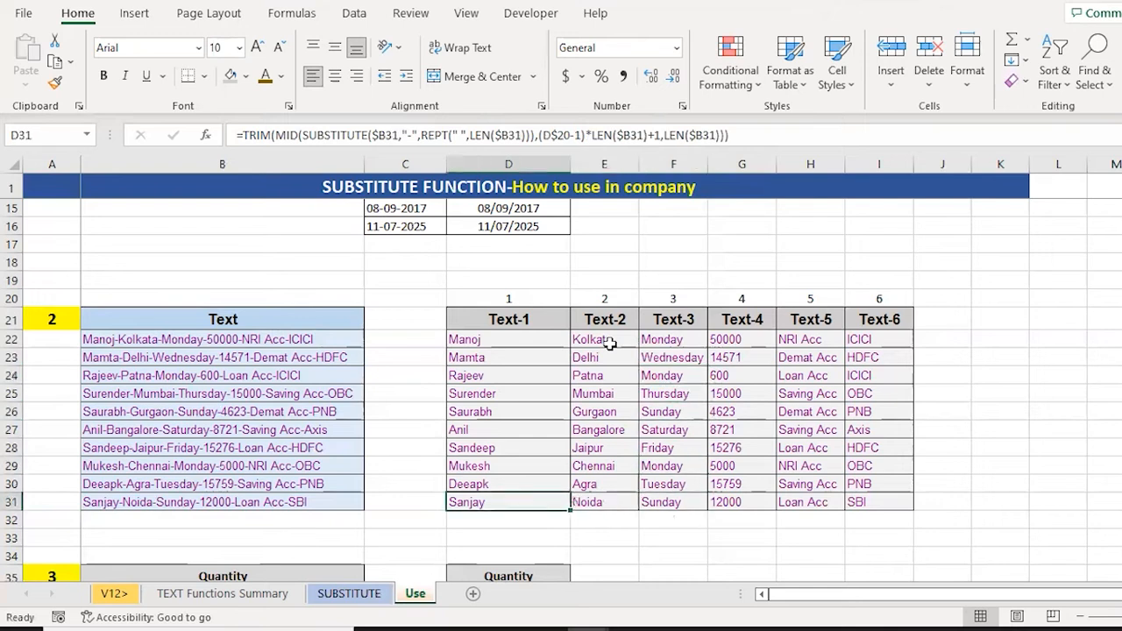
- Examine the Quantity values in B36:B47 of exercise 3, from the first to the last entry
key(Down)
key(Down)
key(Down)
key(Down)
key(Down)
key(Down)
key(Up)
key(Up)
key(Down)
key(Left)
key(Left)
key(ctrl+Down)
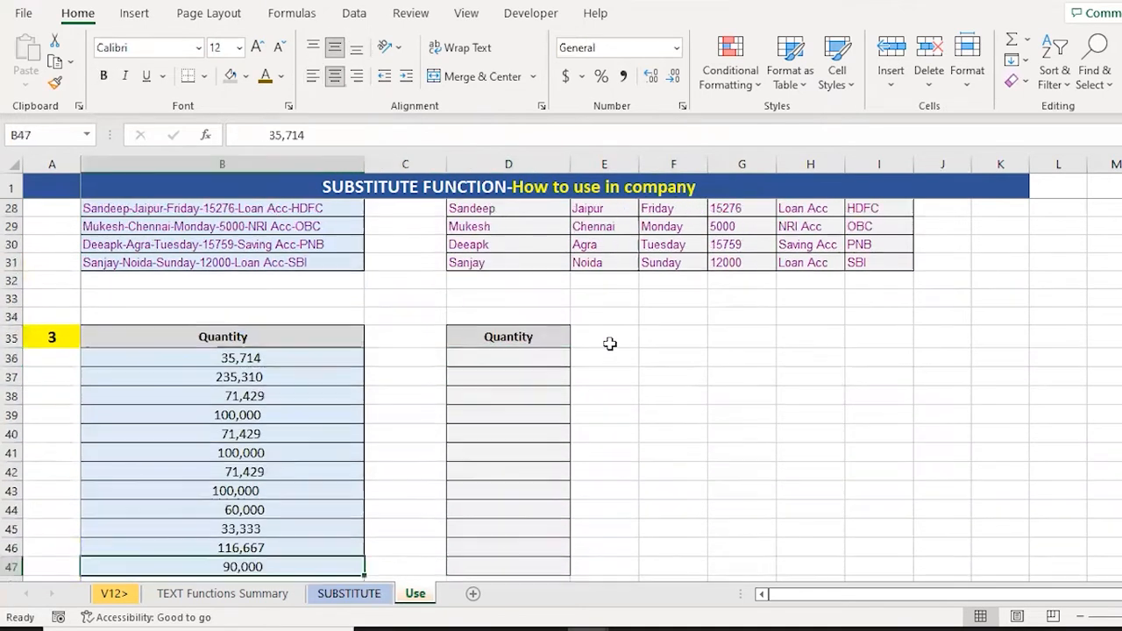
key(Down)
key(Down)
key(Down)
key(Up)
key(Up)
key(Up)
key(ctrl+Up)
key(Down)
key(ctrl+shift+Down)
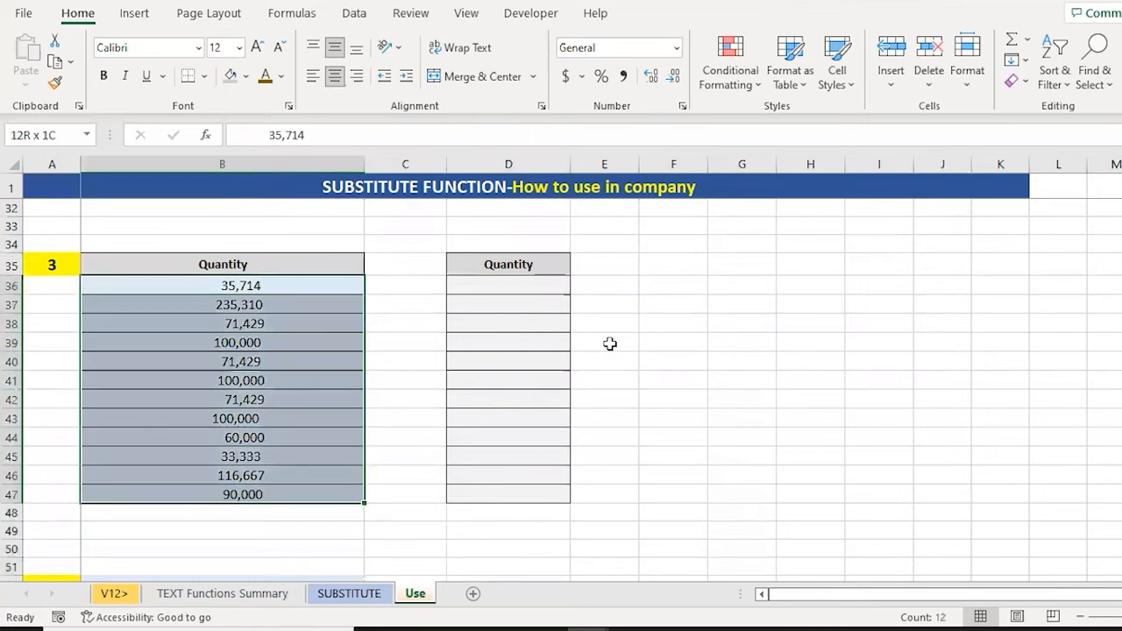
key(Down)
key(ctrl+Down)
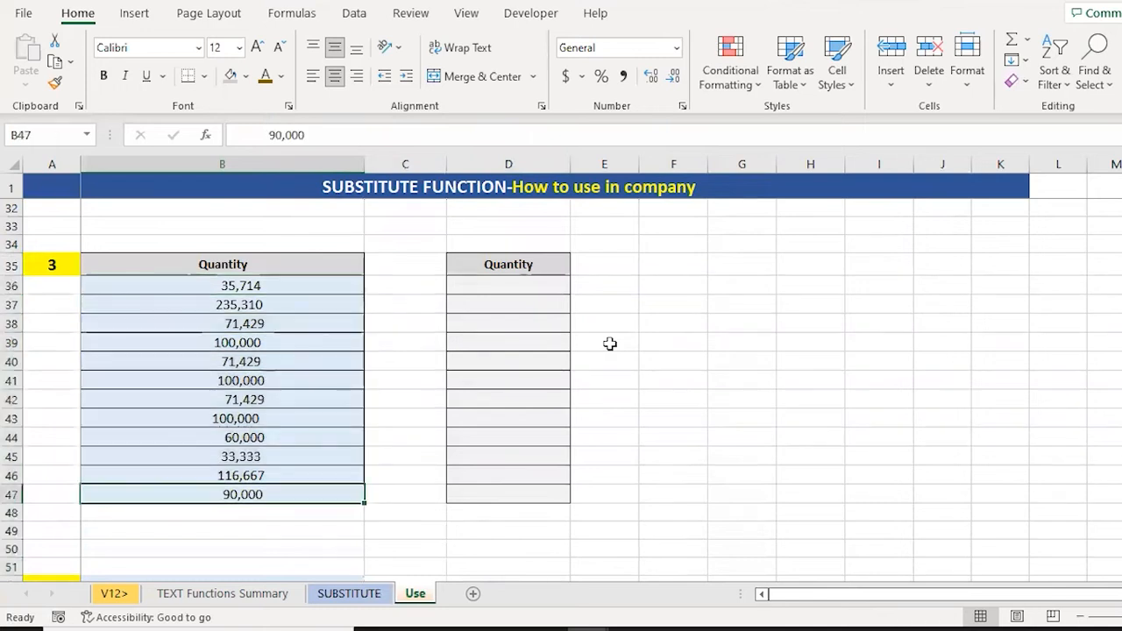
- Try to total the Quantity values B36:B47 with SUM in B48, and clear the test formula
key(Down)
text(=sum)
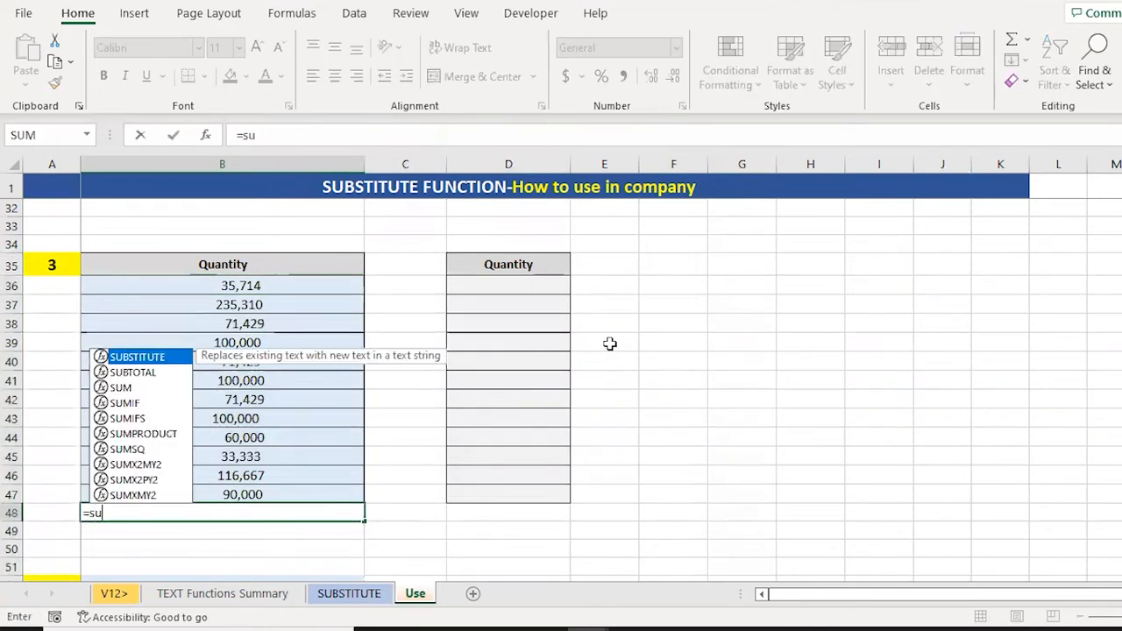
key(Tab)
key(Up)
key(Up)
key(Down)
key(ctrl+shift+Up)
key(shift+Down)
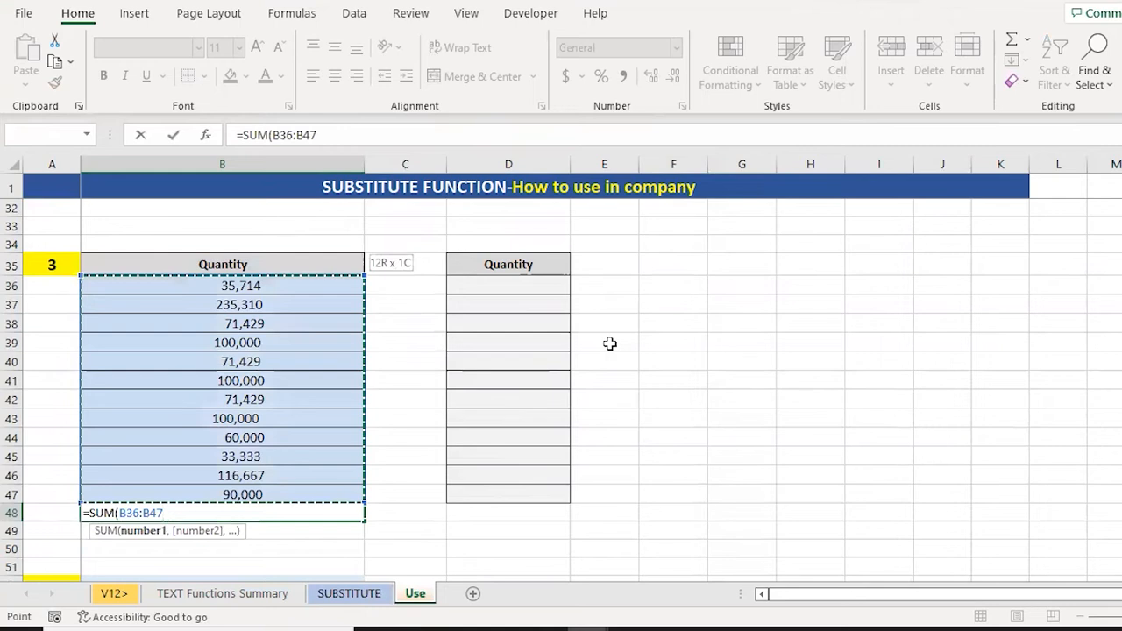
key(ctrl+Return)
key(Delete)
- Examine the stored contents of the Quantity entries in B47 and B36:B39 for extra spaces around the numbers
key(Up)
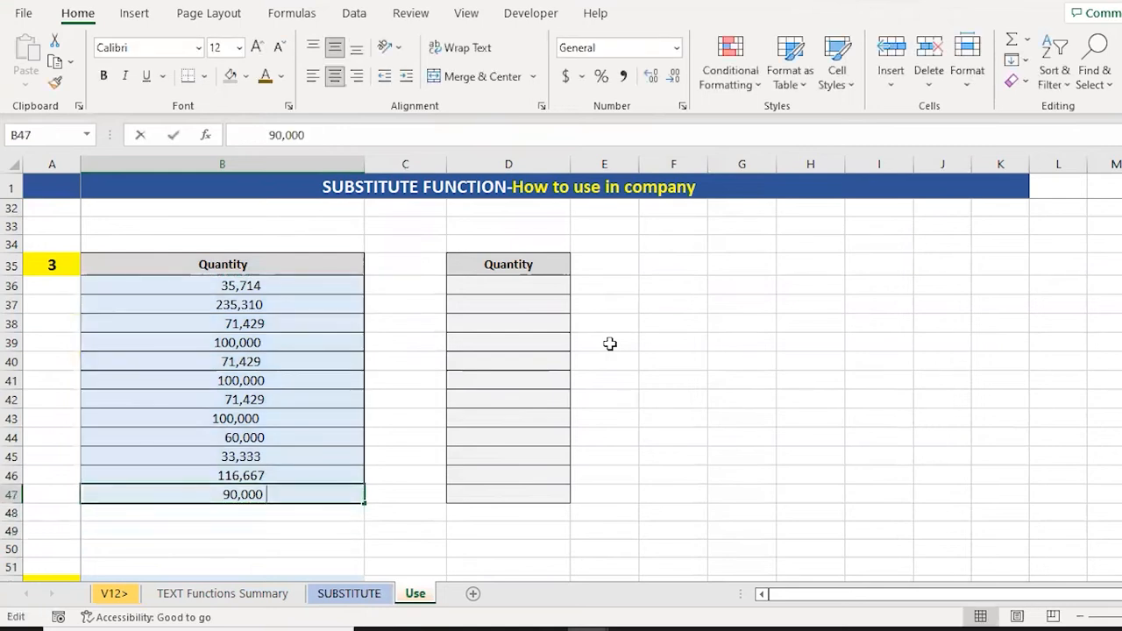
key(Up)
key(Up)
key(Up)
key(Up)
key(Up)
key(Up)
key(Up)
key(Up)
key(Up)
key(Up)
key(Up)
key(F2)
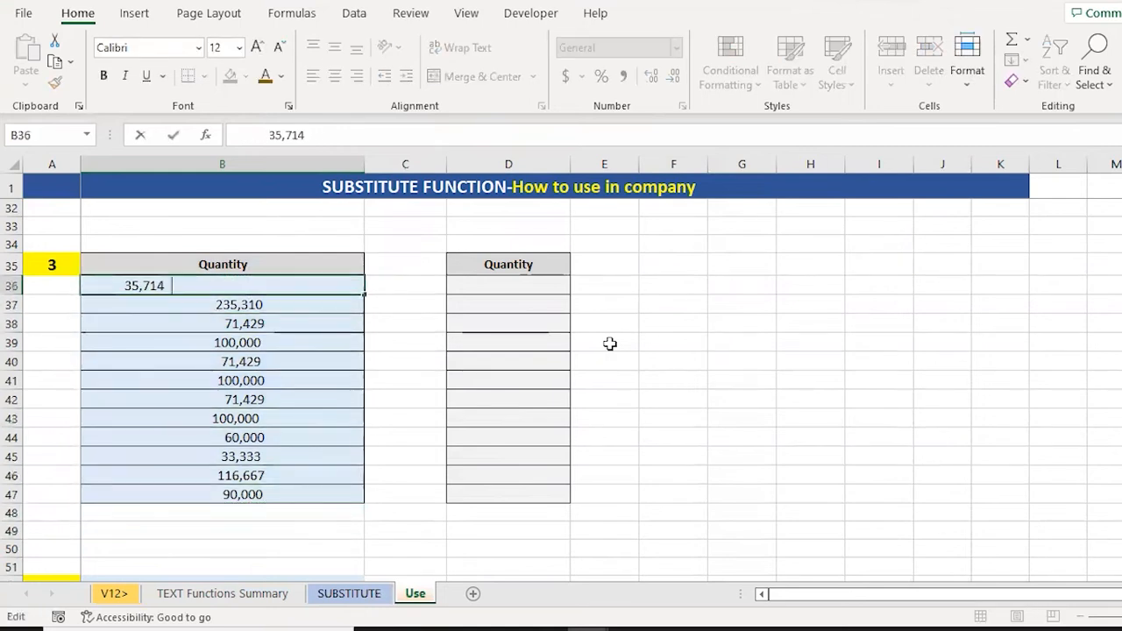
key(Return)
key(F2)
key(Return)
key(F2)
key(Return)
key(F2)
key(Return)
- Try to strip the spaces from the first quantity by entering =TRIM(B36) in D36
key(Up)
key(Up)
key(Up)
key(Up)
key(Right)
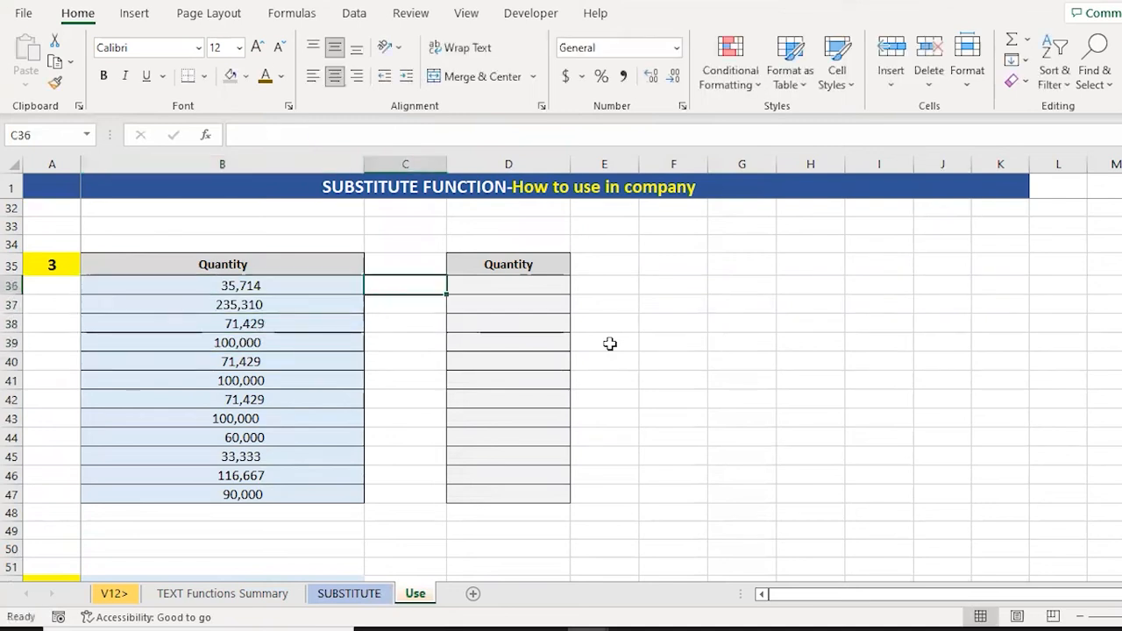
key(Right)
text(=trim)
key(Tab)
key(Left)
key(Left)
key(ctrl+Return)
- Copy the TRIM formula from D36 down to D47
key(ctrl+c)
key(shift+Down)
key(shift+Down)
key(shift+Down)
key(shift+Down)
key(shift+Down)
key(shift+Down)
key(shift+Down)
key(shift+Down)
key(shift+Down)
key(shift+Down)
key(shift+Down)
key(shift+Down)
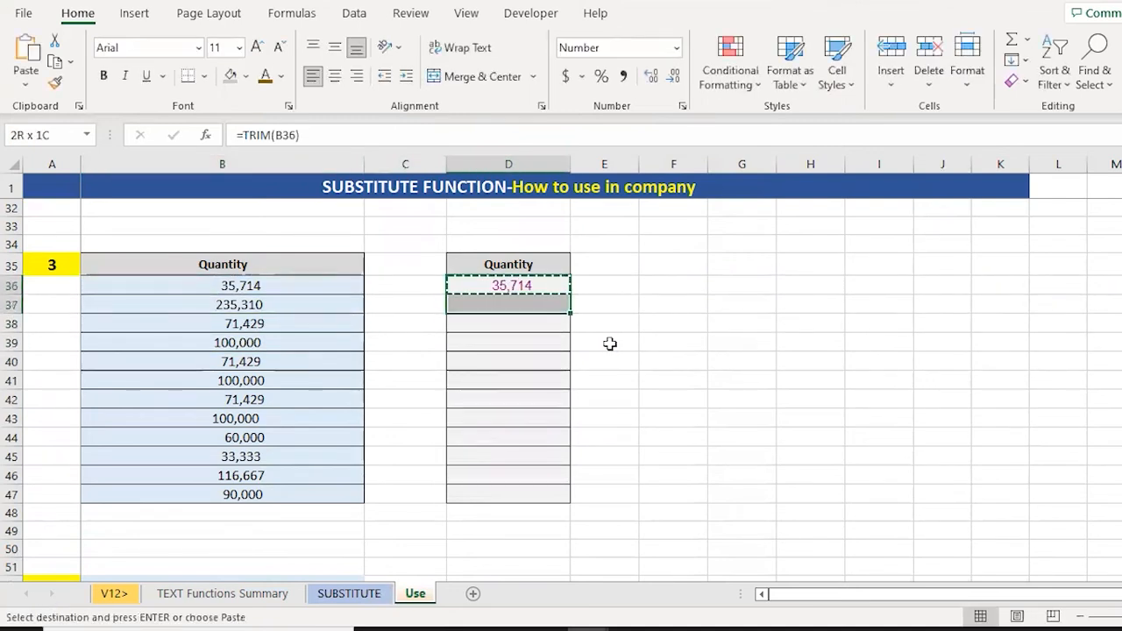
key(shift+Up)
key(ctrl+v)
- Convert the TRIM formulas in D36:D47 to static values by pasting them as values in place
key(ctrl+c)
key(alt+e)
key(s)
key(v)
key(Return)
key(Escape)
- Check the trimmed values in D36:D38 for spaces left around the numbers
key(Down)
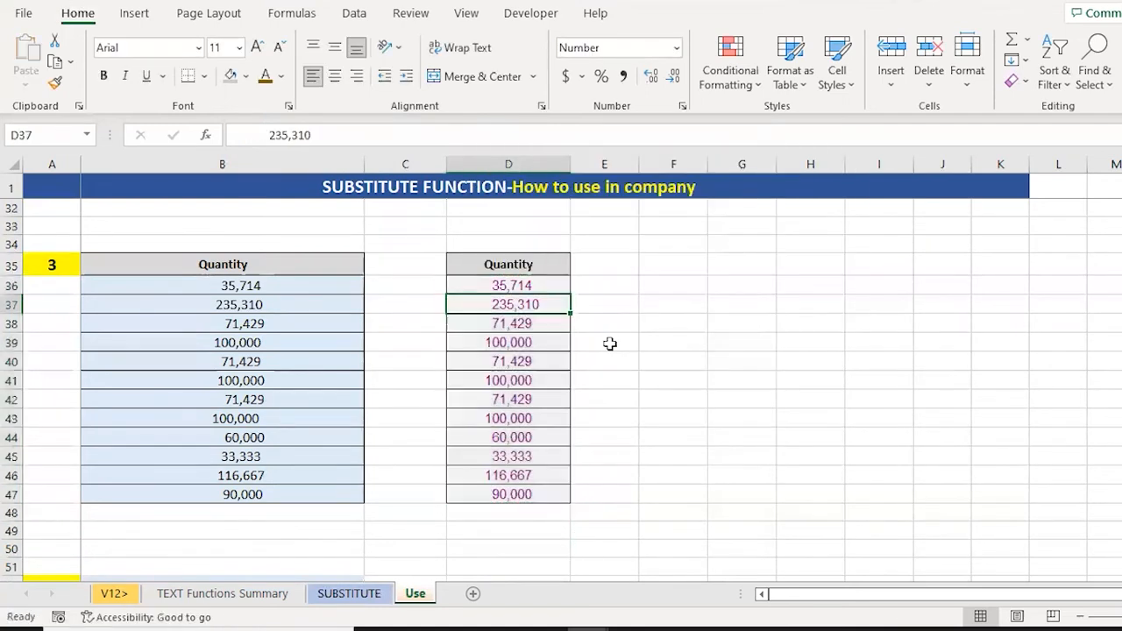
key(Up)
key(F2)
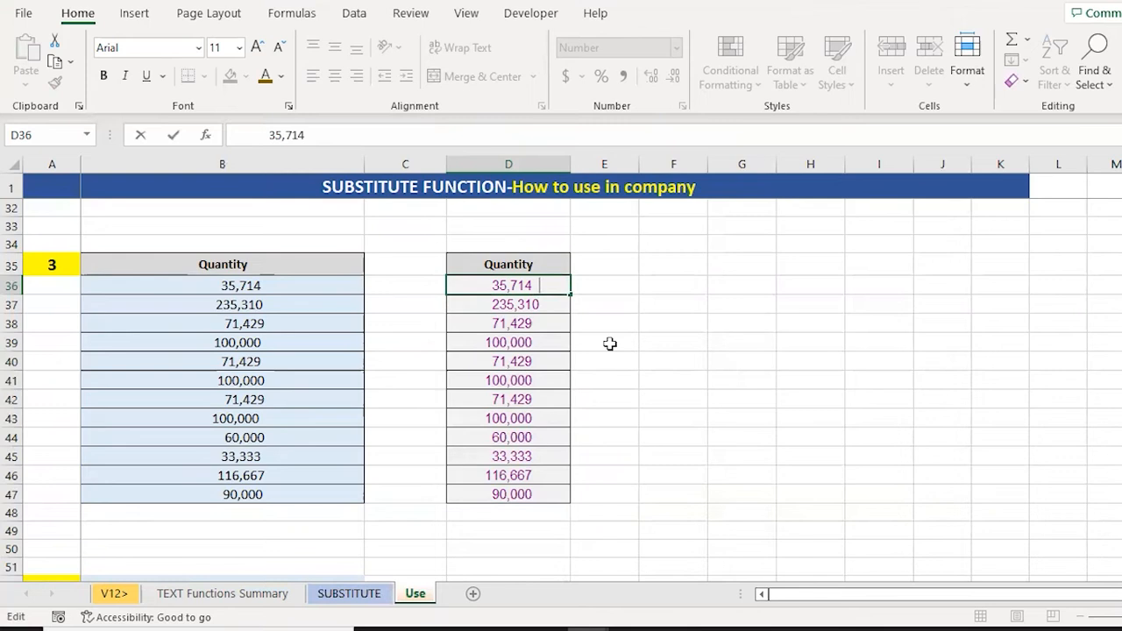
key(Return)
key(F2)
key(Return)
key(F2)
key(Escape)
- Clear the trimmed values from D36:D47
key(Up)
key(Up)
key(Up)
key(Down)
key(ctrl+shift+Down)
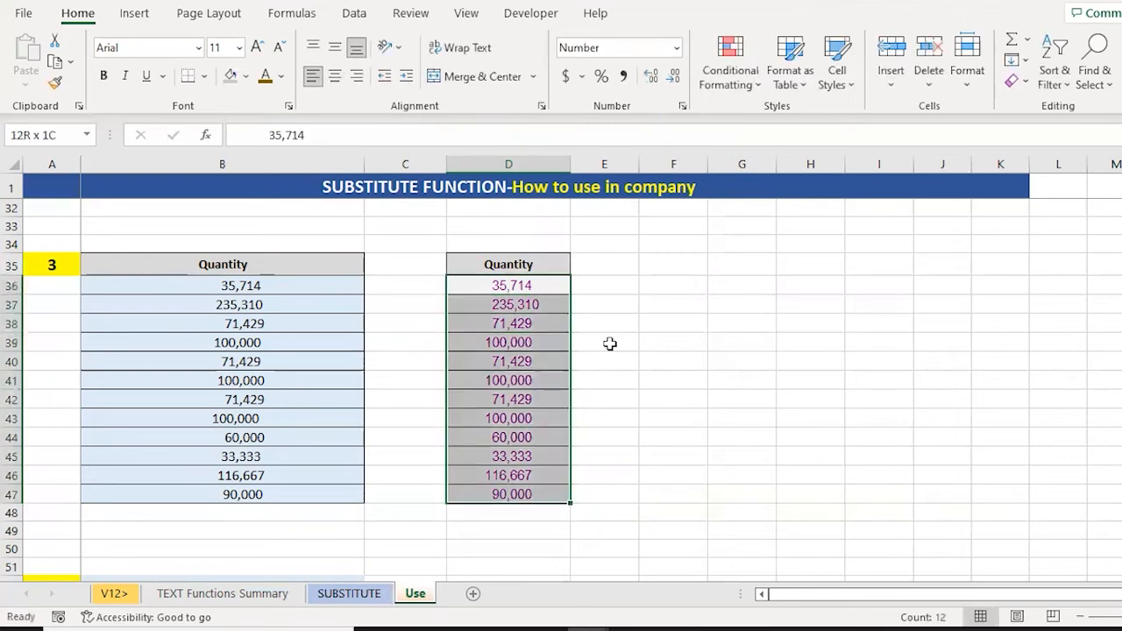
key(Delete)
- Enter =SUBSTITUTE(B36,CHAR(160),"") in D36 to remove the non-breaking spaces from the first quantity
text(=)
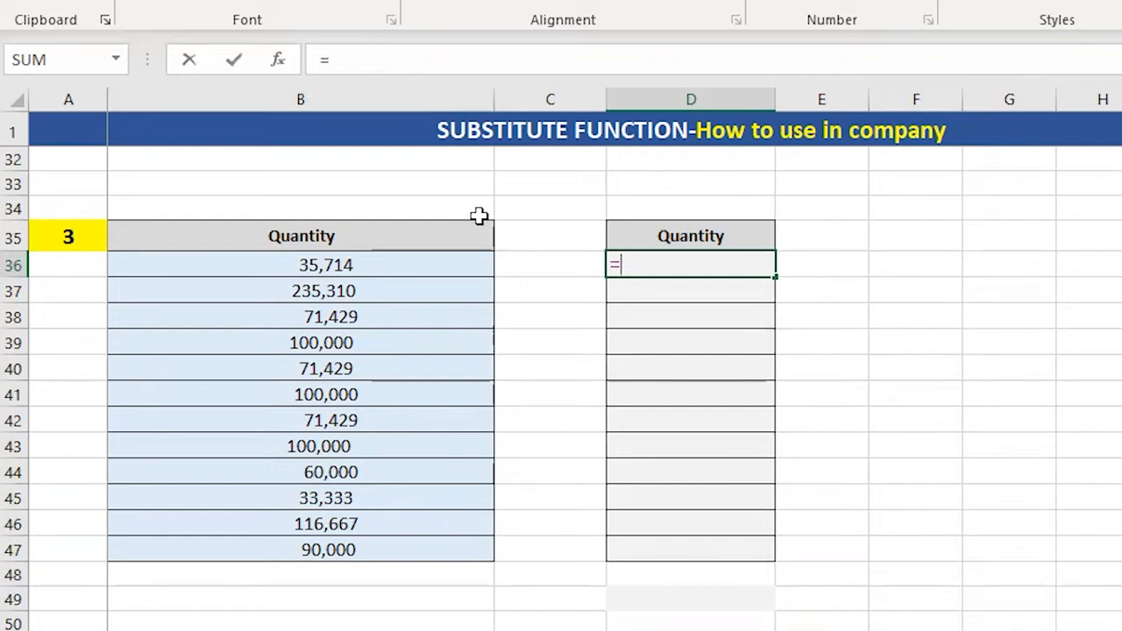
text(sub)
key(Tab)
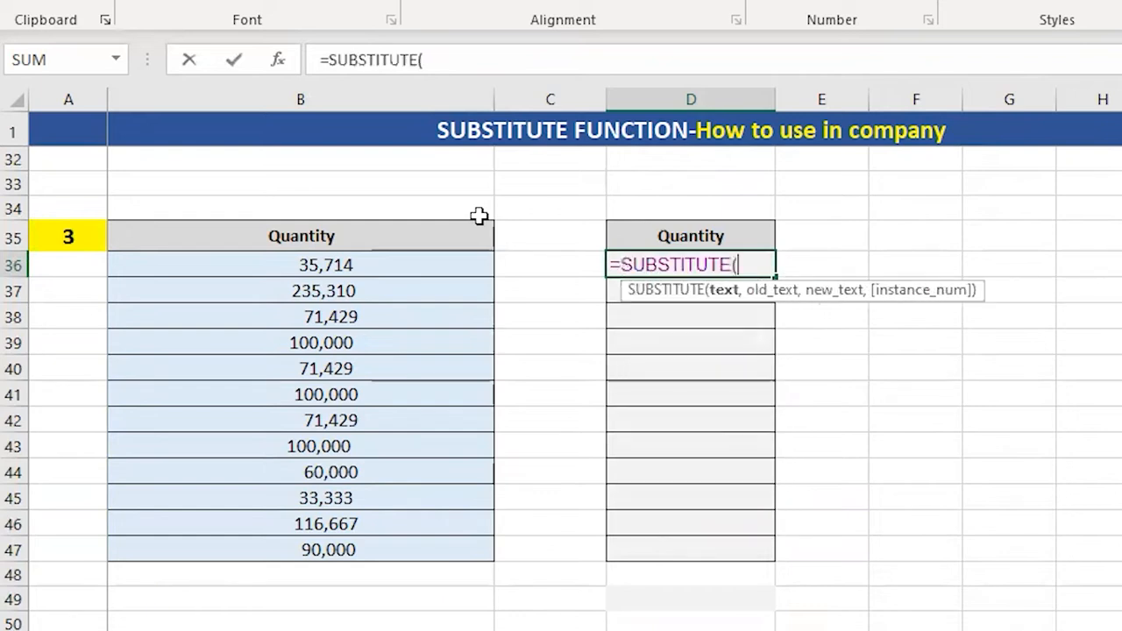
key(Left)
key(Left)
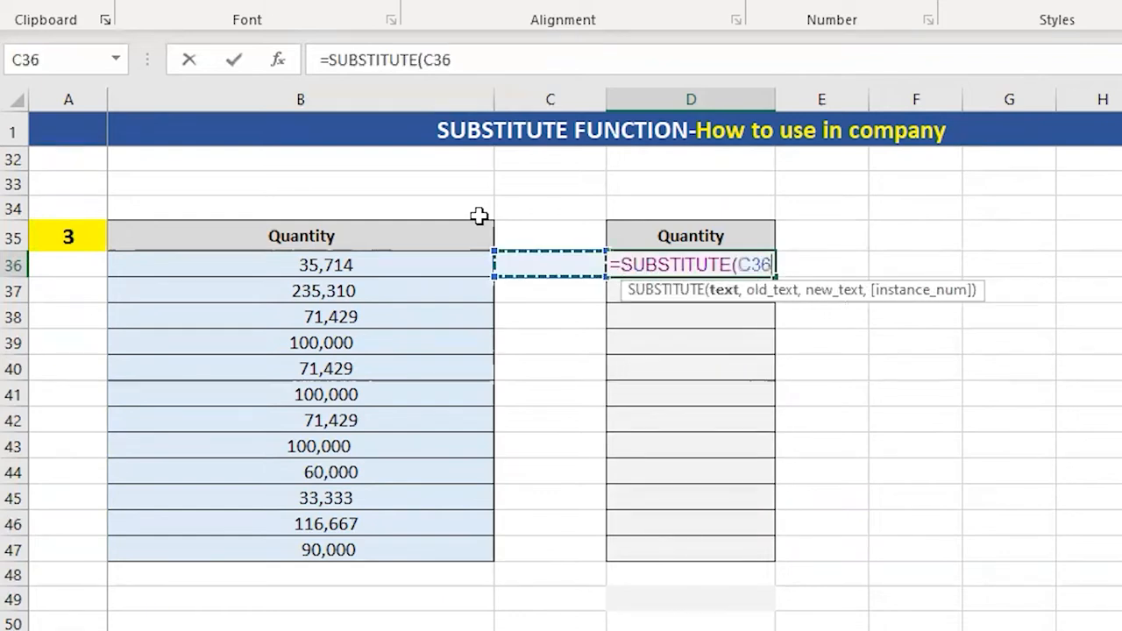
text(,)
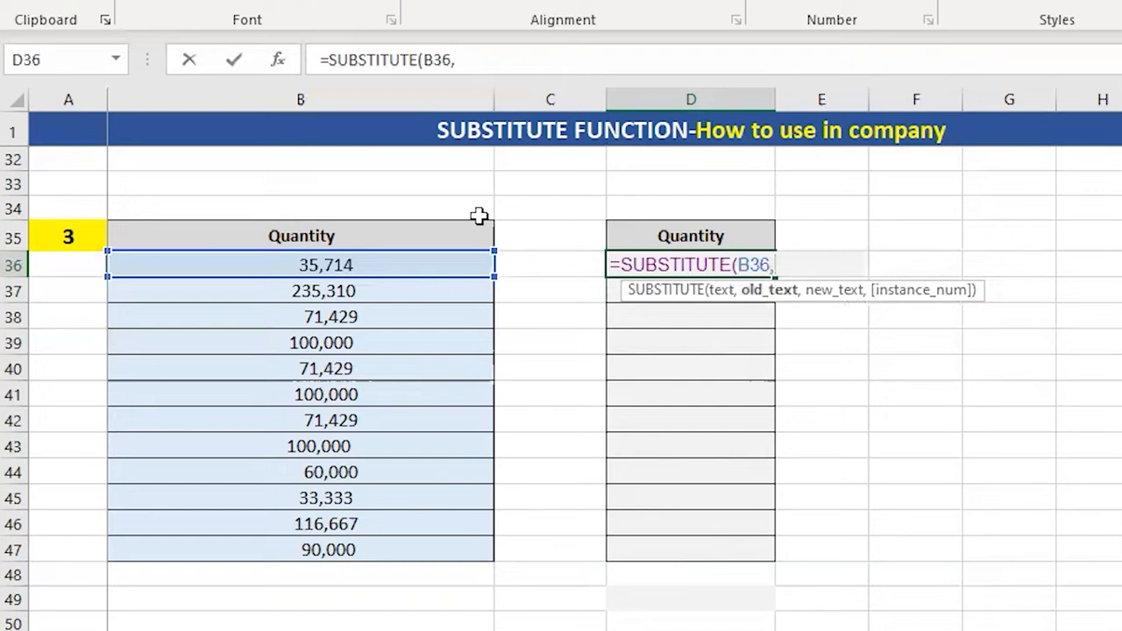
text(char)
key(Tab)
text(160)
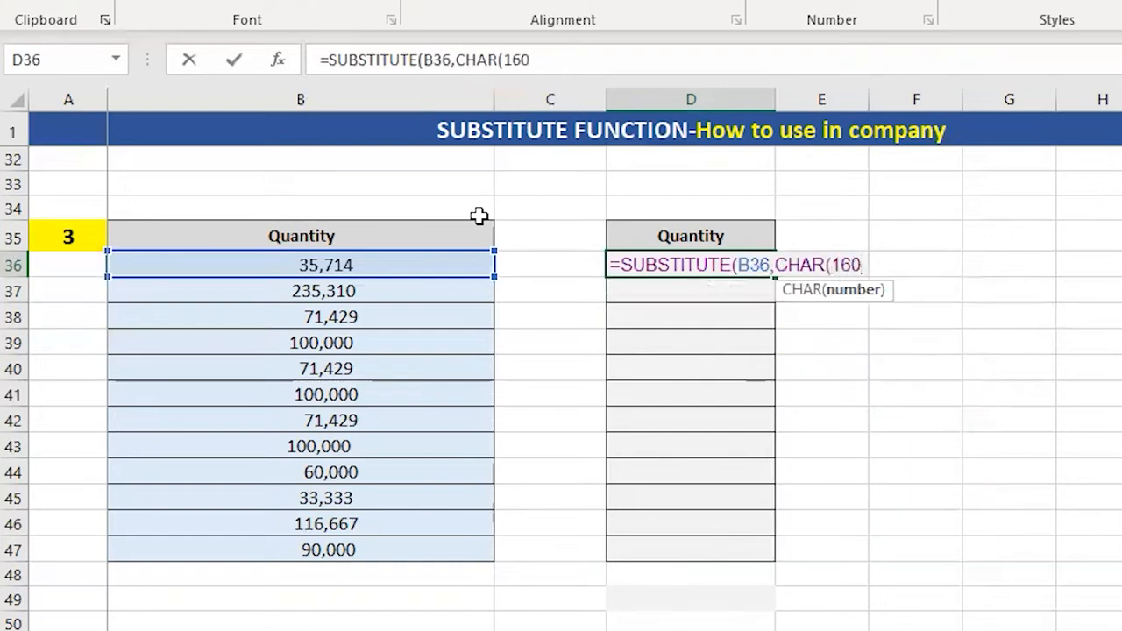
text(),""))
key(ctrl+Return)
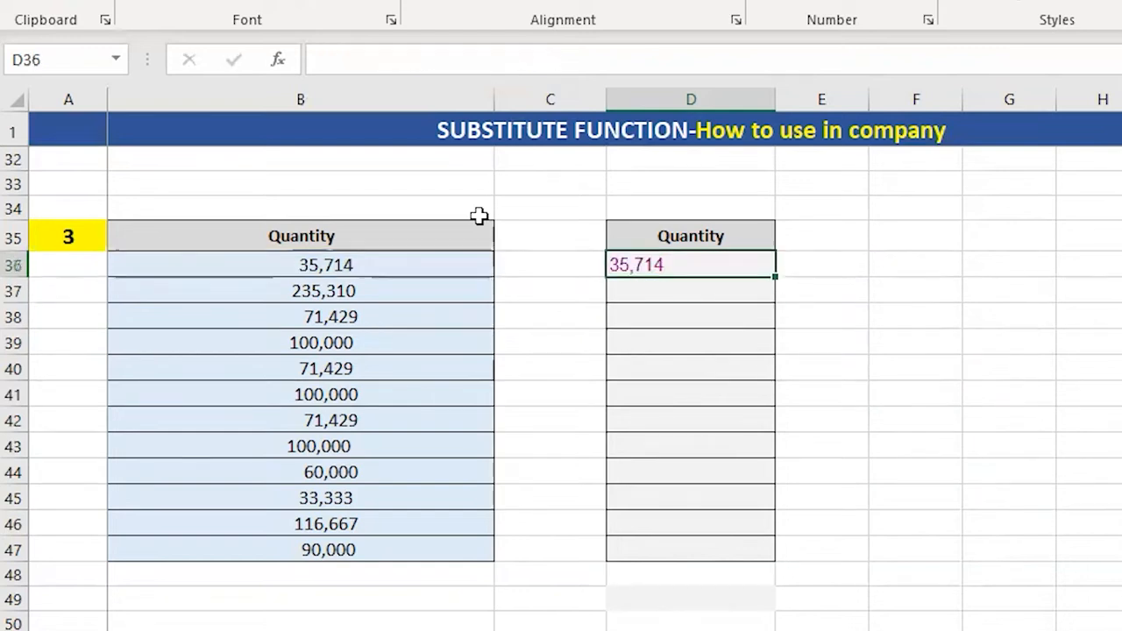
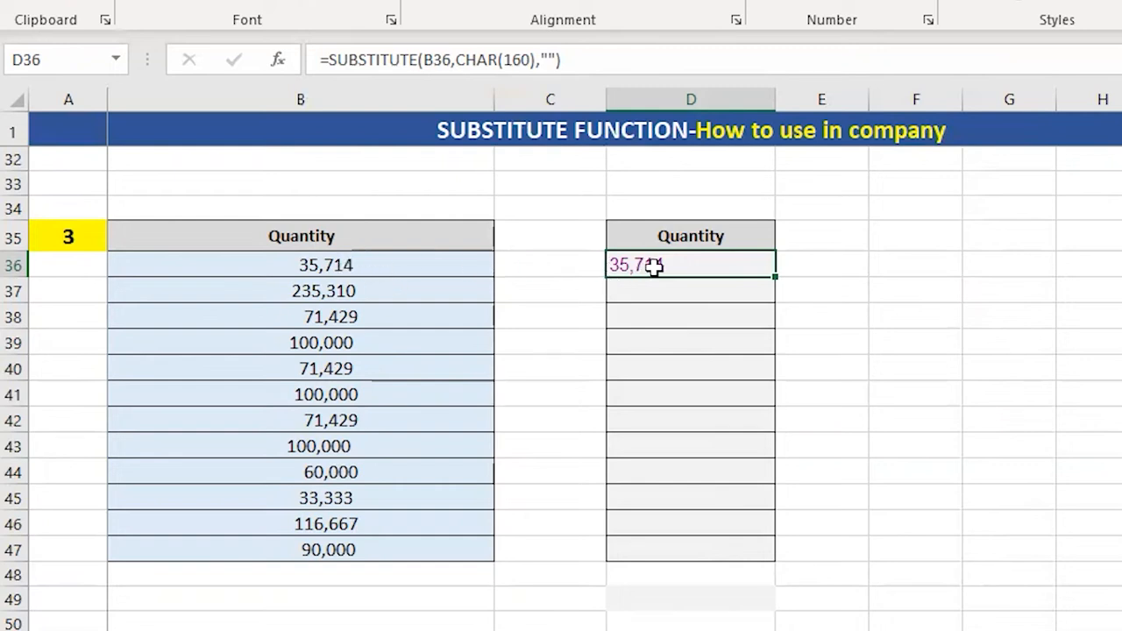
- Wrap the D36 formula in VALUE so it reads =VALUE(SUBSTITUTE(B36,CHAR(160),""))
click(327, 59)
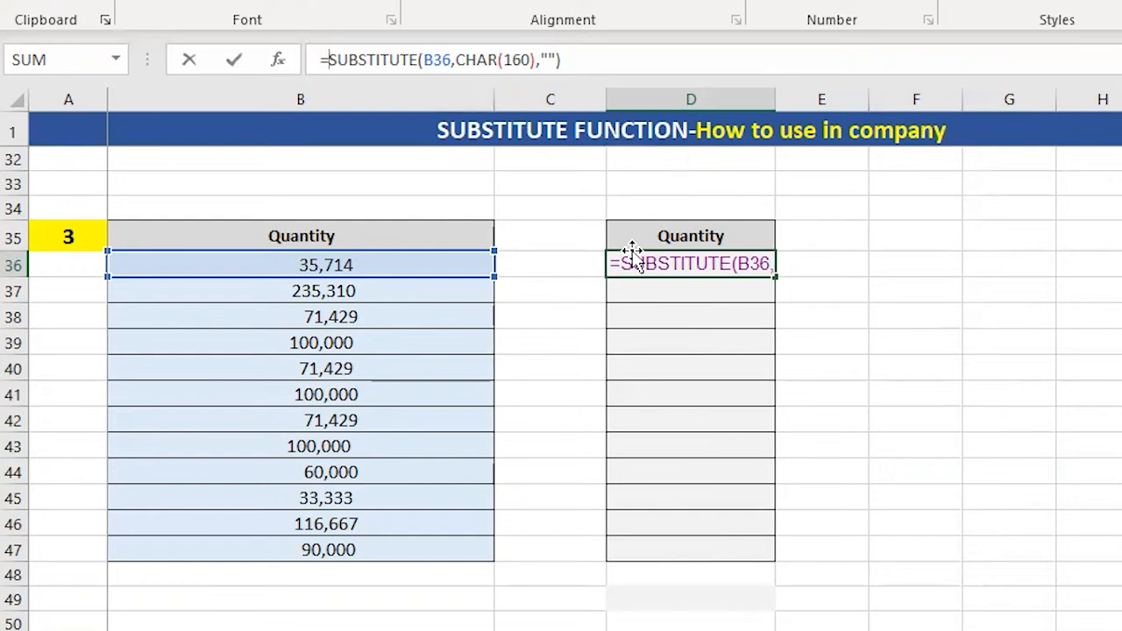
text(av)
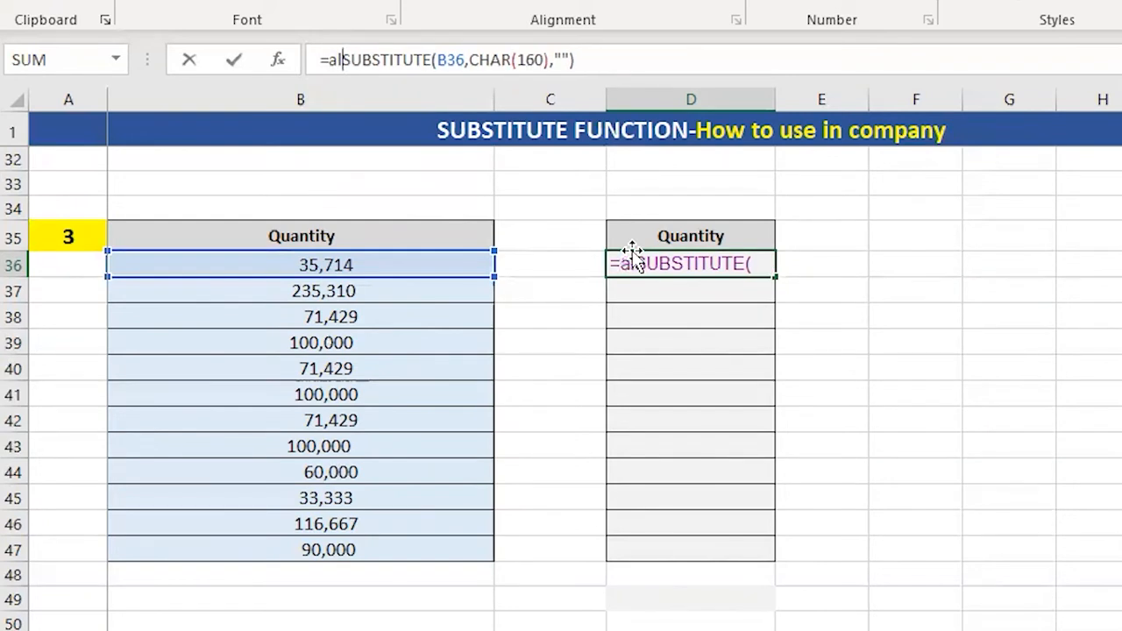
key(BackSpace)
key(BackSpace)
text(value)
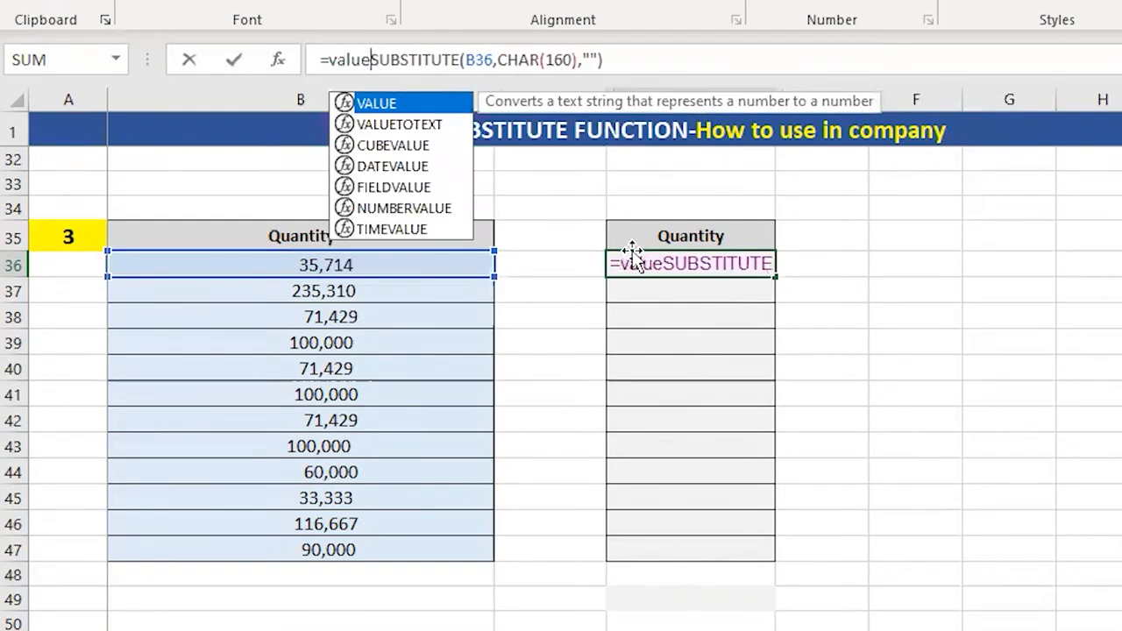
key(Tab)
key(Right)
key(Right)
key(Right)
key(Right)
key(Right)
key(Right)
key(Right)
key(Right)
key(Right)
key(Right)
key(Right)
key(Right)
key(Right)
key(Right)
key(Right)
key(End)
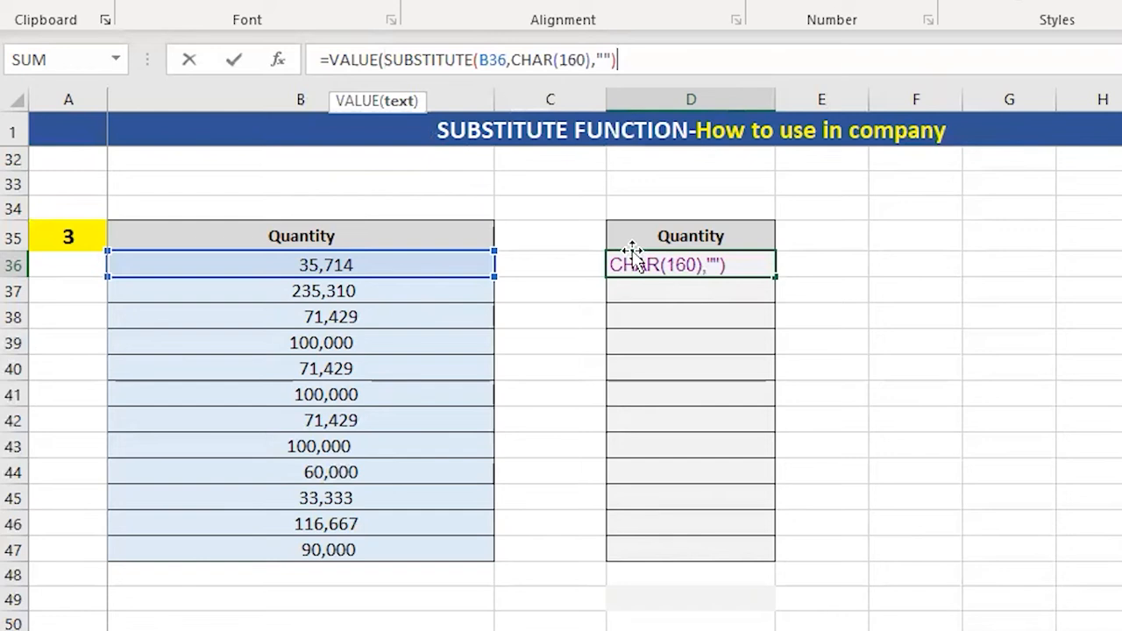
text())
key(Return)
- Copy the VALUE and SUBSTITUTE formula from D36 down to D47
key(Up)
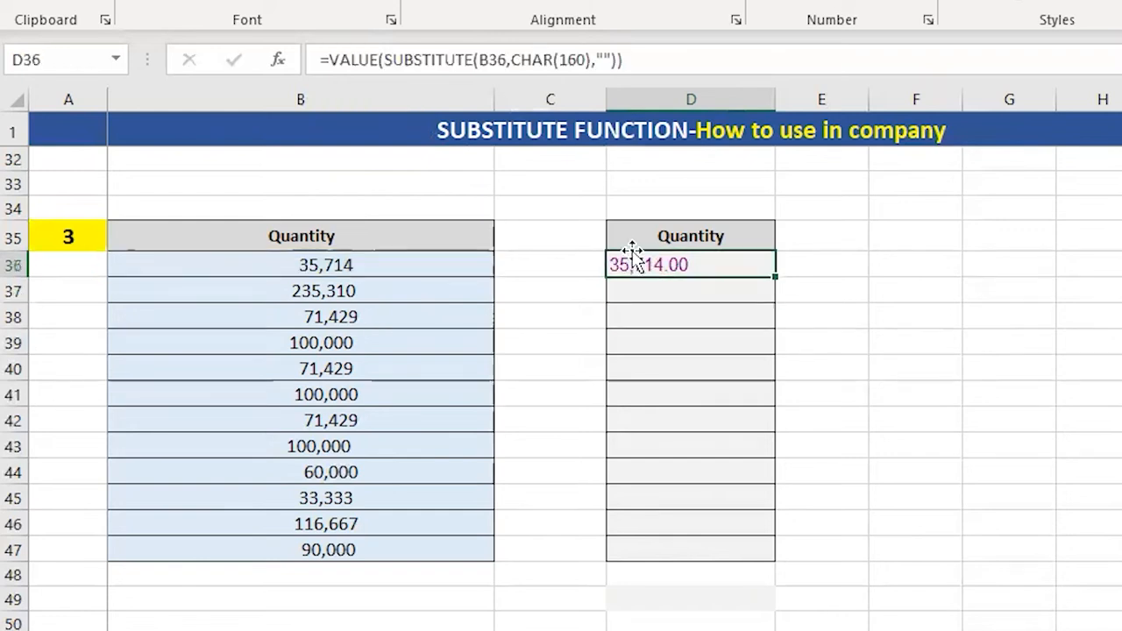
key(shift+Down)
key(ctrl+c)
key(shift+Down)
key(shift+Down)
key(shift+Down)
key(shift+Down)
key(shift+Down)
key(shift+Down)
key(shift+Down)
key(shift+Down)
key(shift+Down)
key(shift+Down)
key(ctrl+v)
- Total the cleaned quantities in D49 with =SUM(D36:D48)
key(ctrl+Down)
key(Down)
key(Down)
key(alt+equal)
key(ctrl+Return)
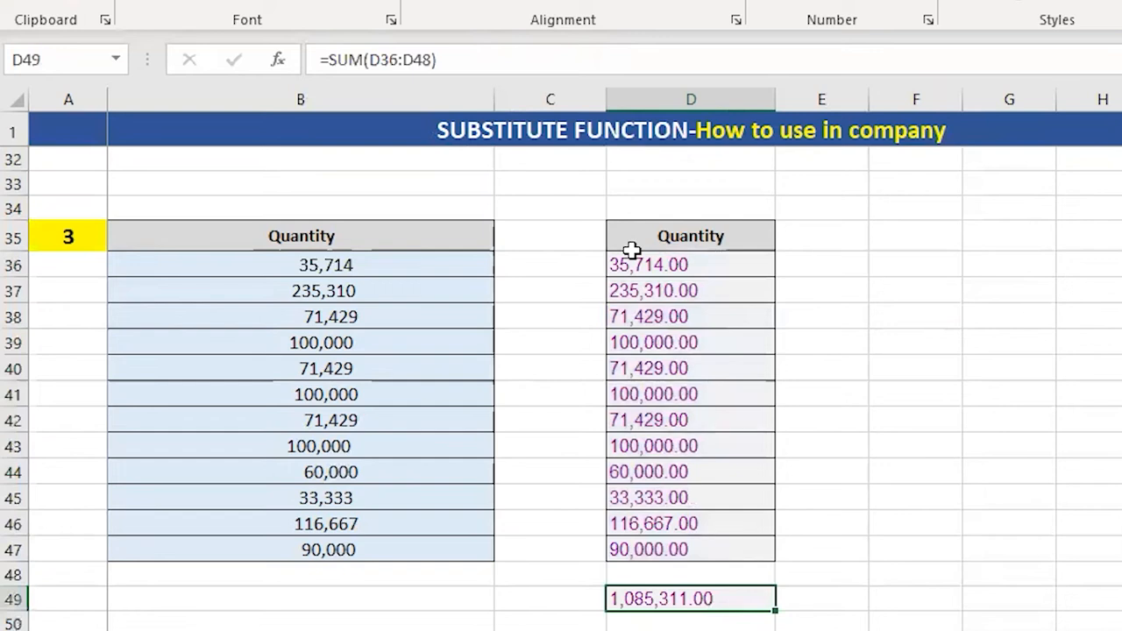
- Replace VALUE in the D37 formula with a double minus, giving =--(SUBSTITUTE(B37,CHAR(160),""))
key(Up)
key(Up)
key(Up)
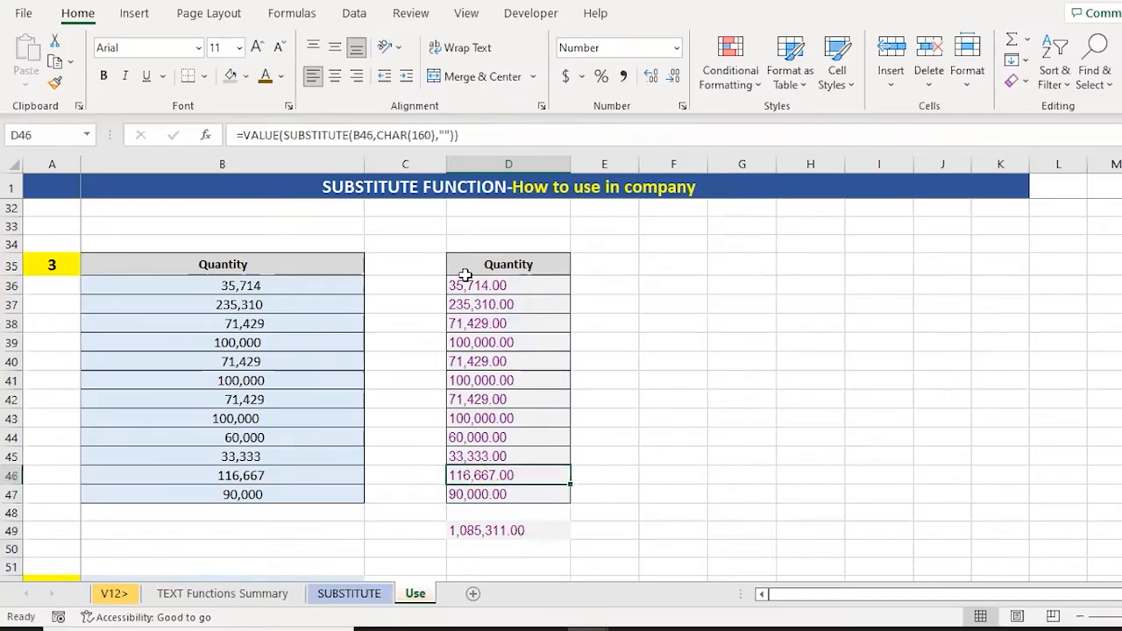
key(ctrl+Up)
key(Down)
key(Down)
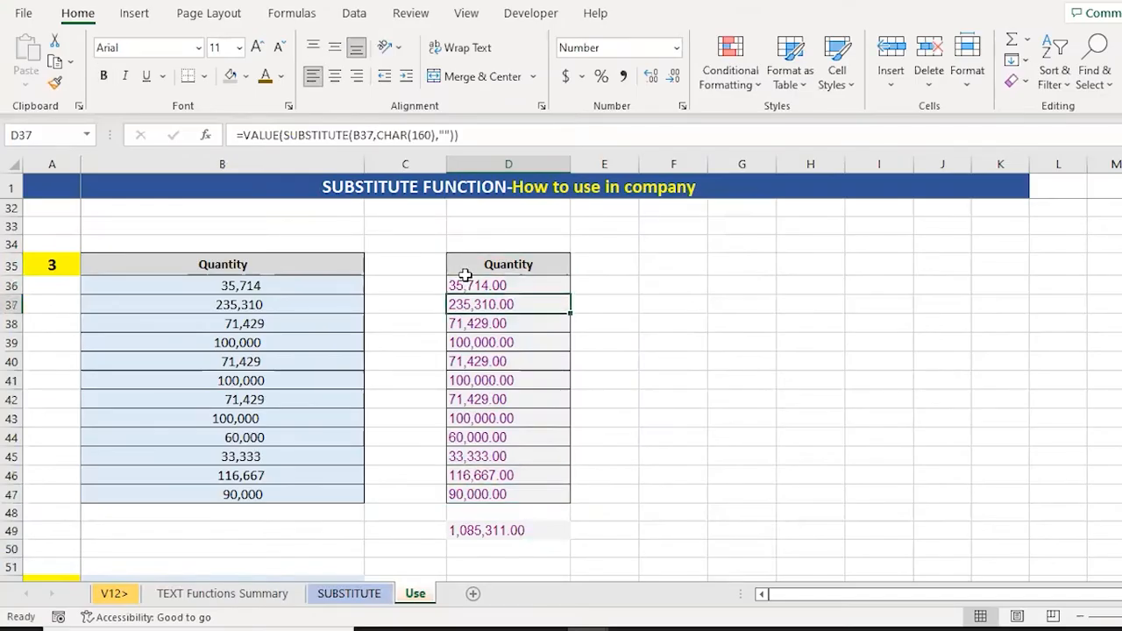
click(265, 135)
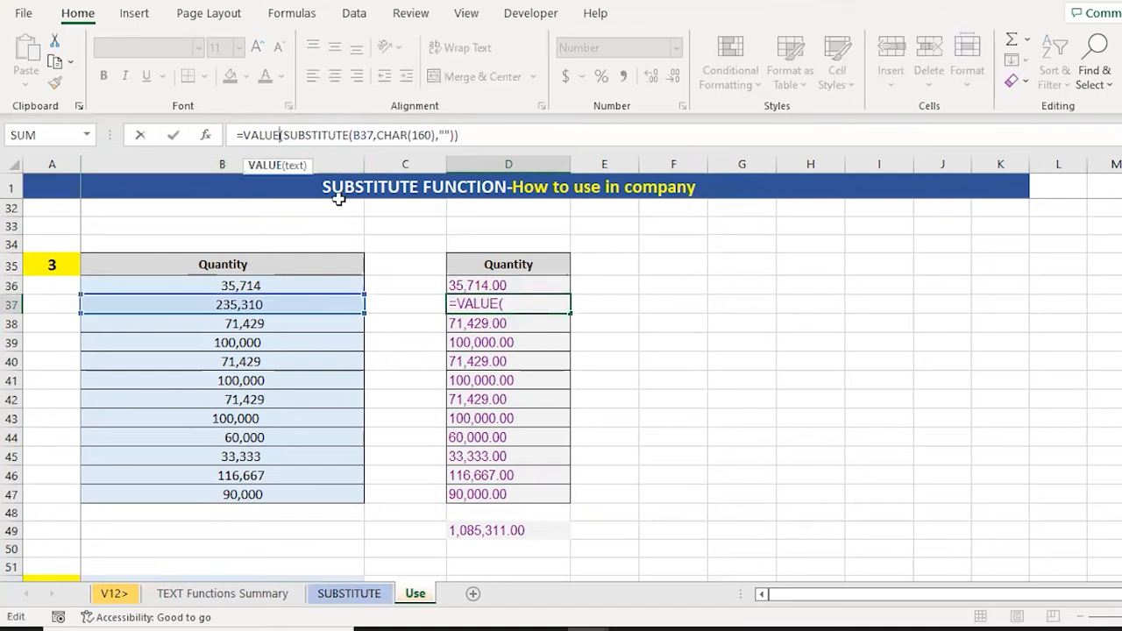
key(Delete)
key(Delete)
key(BackSpace)
key(BackSpace)
key(BackSpace)
text(--)
key(Return)
- Copy the double-minus formula from D37 to the Quantity cells below it
key(Up)
key(shift+Down)
key(ctrl+c)
key(shift+Down)
key(shift+Down)
key(shift+Down)
key(shift+Down)
key(shift+Down)
key(Escape)
key(Down)
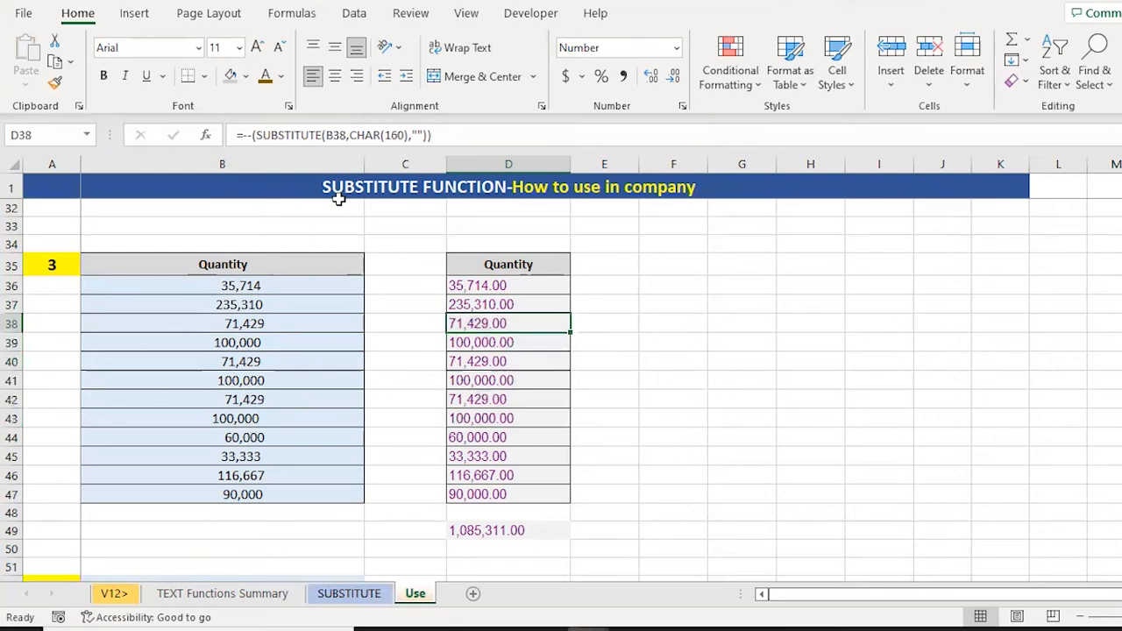
- Examine the Text list in B57:B68 of the nested SUBSTITUTE example
key(Down)
key(Down)
key(Down)
key(Down)
key(Down)
key(Down)
key(Down)
key(Down)
key(Right)
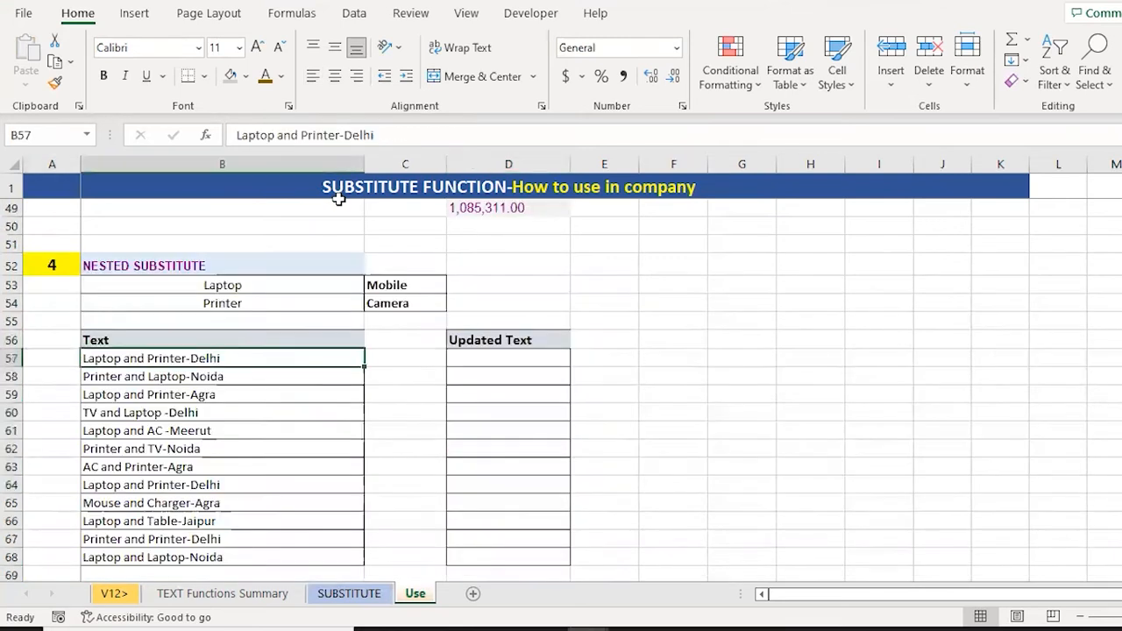
key(Up)
key(Up)
key(Up)
key(Down)
key(Down)
key(Down)
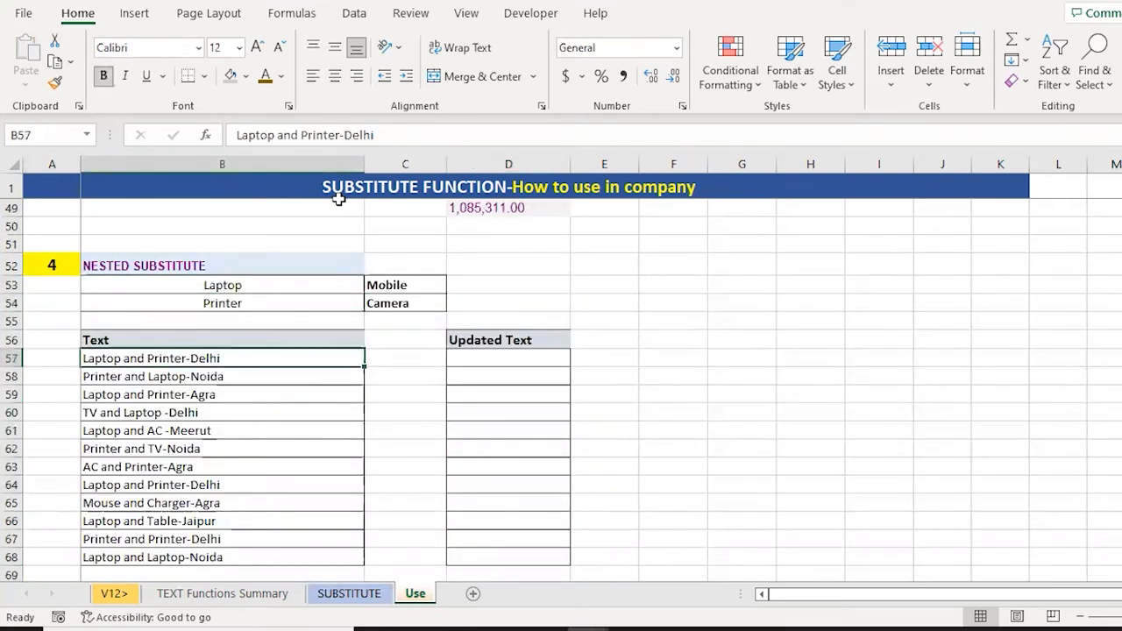
key(ctrl+shift+Down)
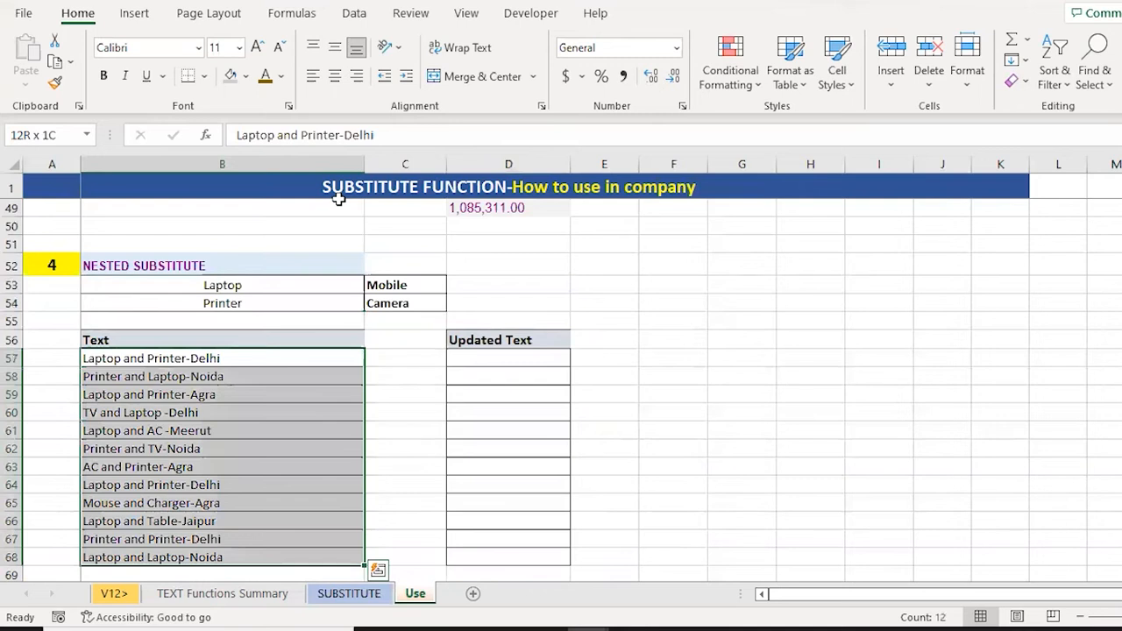
key(Left)
key(Right)
key(ctrl+shift+Down)
- Examine the replacement pairs Laptop to Mobile and Printer to Camera in B53:C54
key(Down)
key(Down)
key(Up)
key(Up)
key(Up)
key(Up)
key(Up)
key(Up)
key(Right)
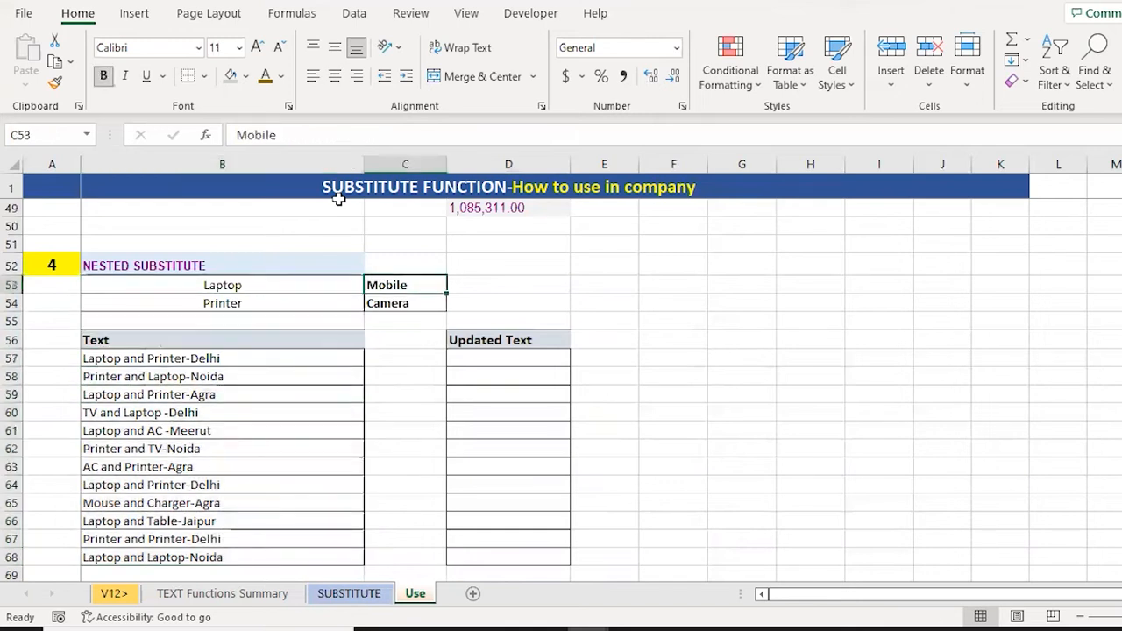
key(Down)
key(Left)
key(Right)
- Start a SUBSTITUTE formula in the first Updated Text cell, D57, with B57 as the text argument
key(Down)
key(Down)
key(Right)
key(Down)
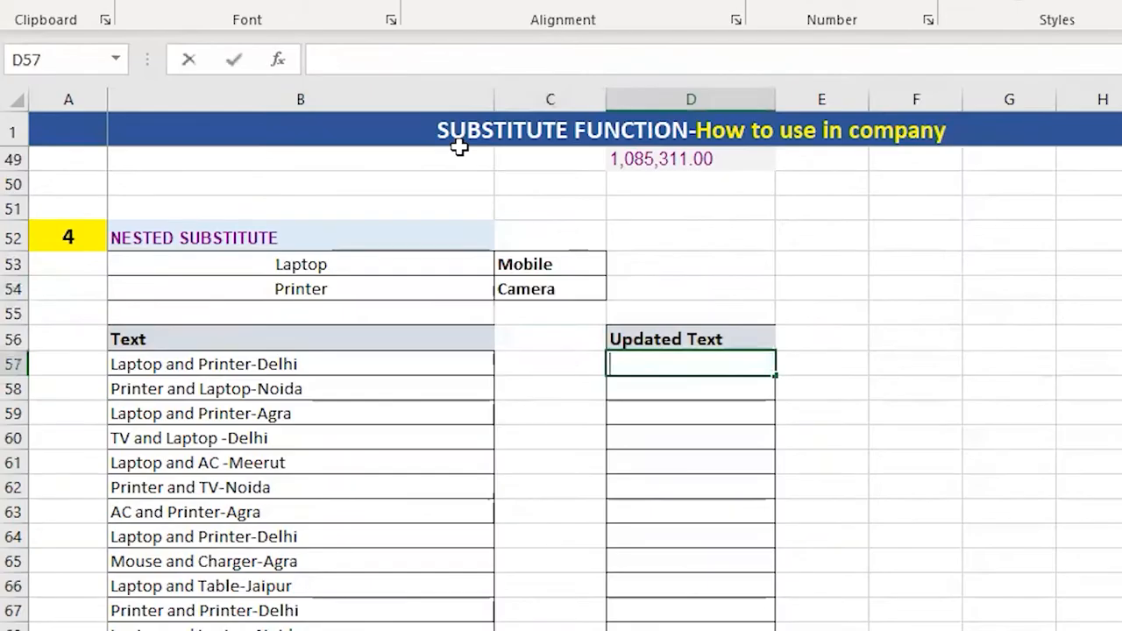
text(=)
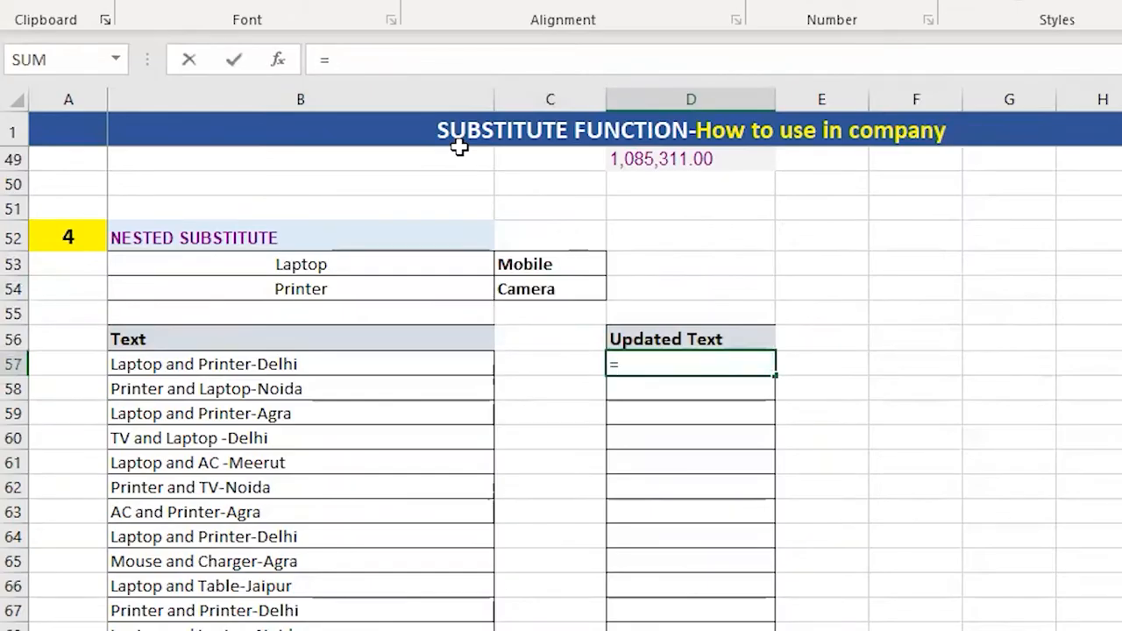
text(su)
key(Tab)
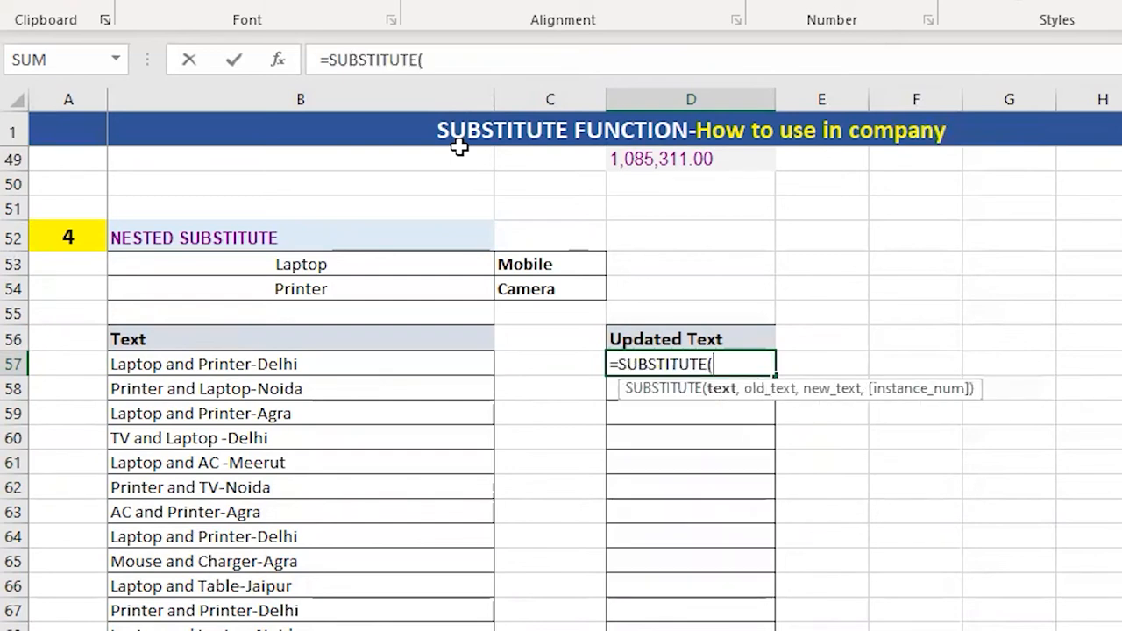
key(Left)
key(Left)
text(,)
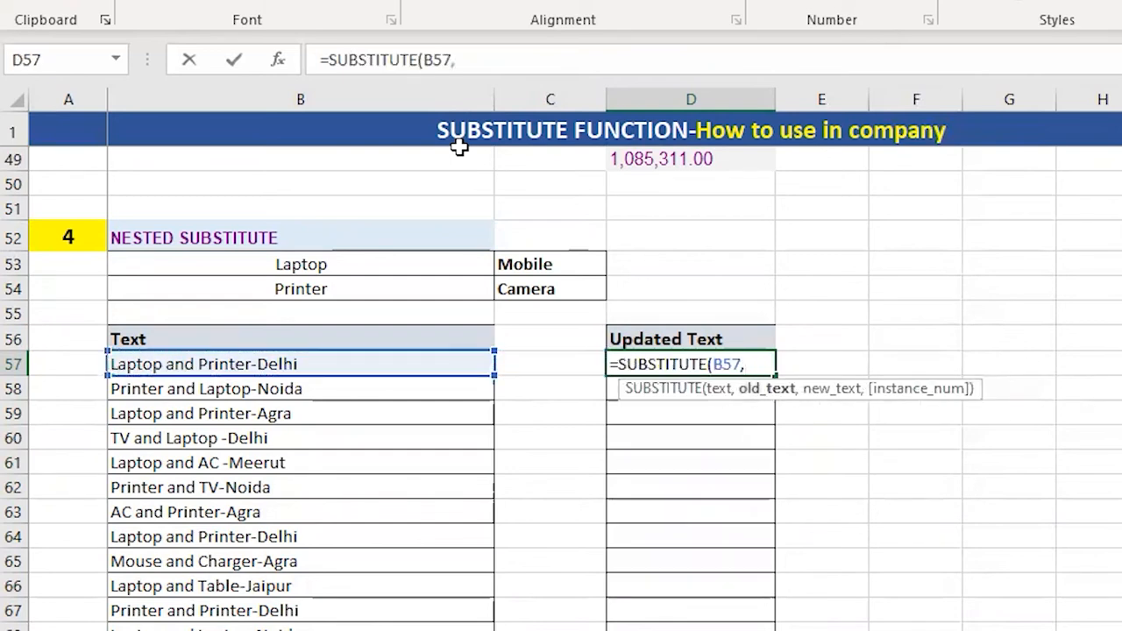
- Complete the D57 formula with absolute references for old and new text, giving =SUBSTITUTE(B57,$B$53,$C$53)
key(Left)
key(Left)
key(Up)
key(Up)
key(Up)
key(Up)
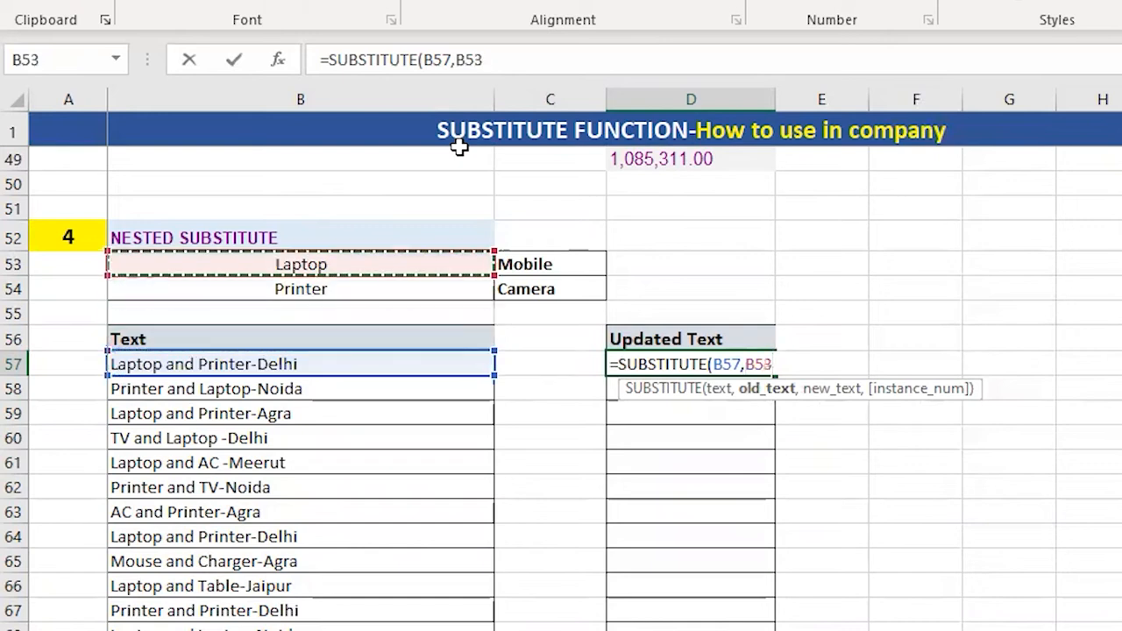
key(F4)
text(,)
key(Up)
key(Up)
key(Up)
key(Left)
key(Up)
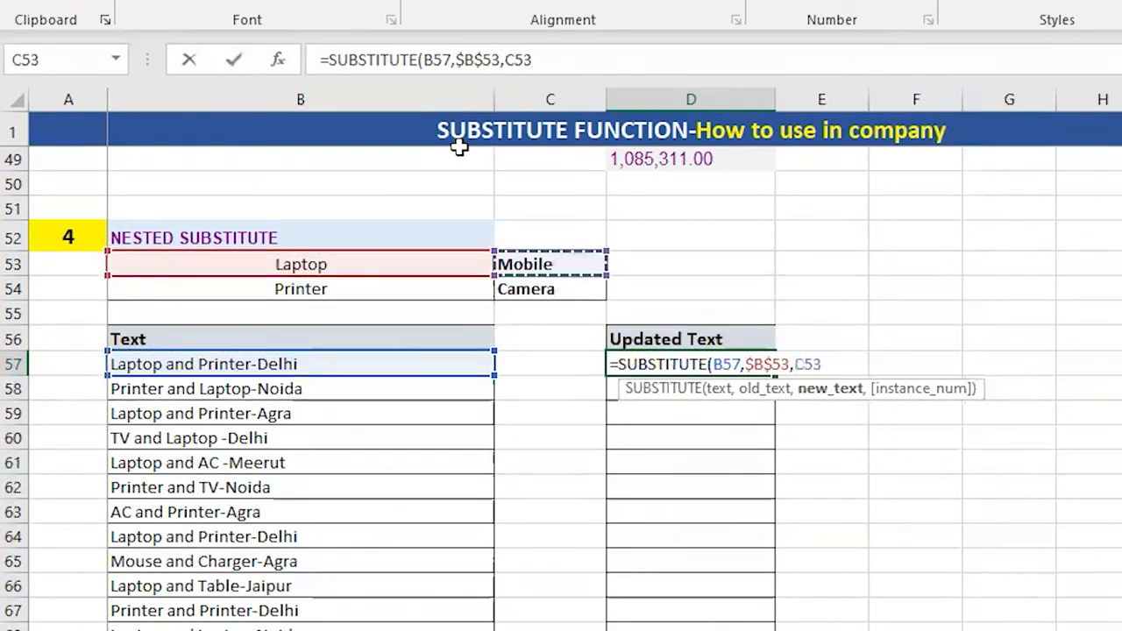
key(F4)
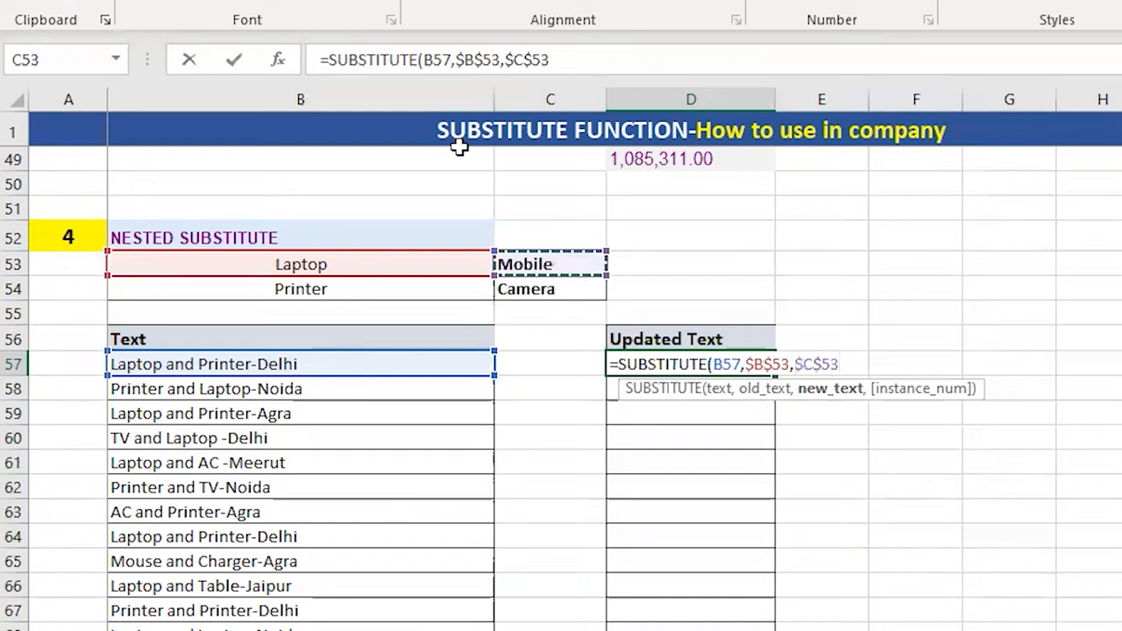
text())
key(ctrl+Return)
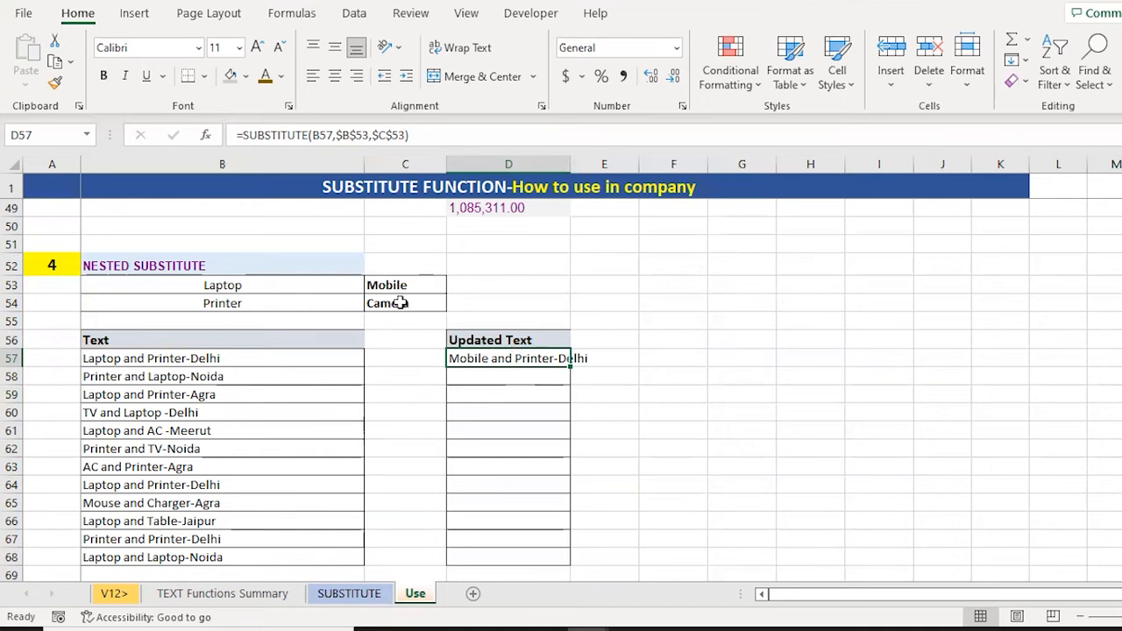
- Nest the existing D57 formula as the text argument of an outer SUBSTITUTE function
click(425, 140)
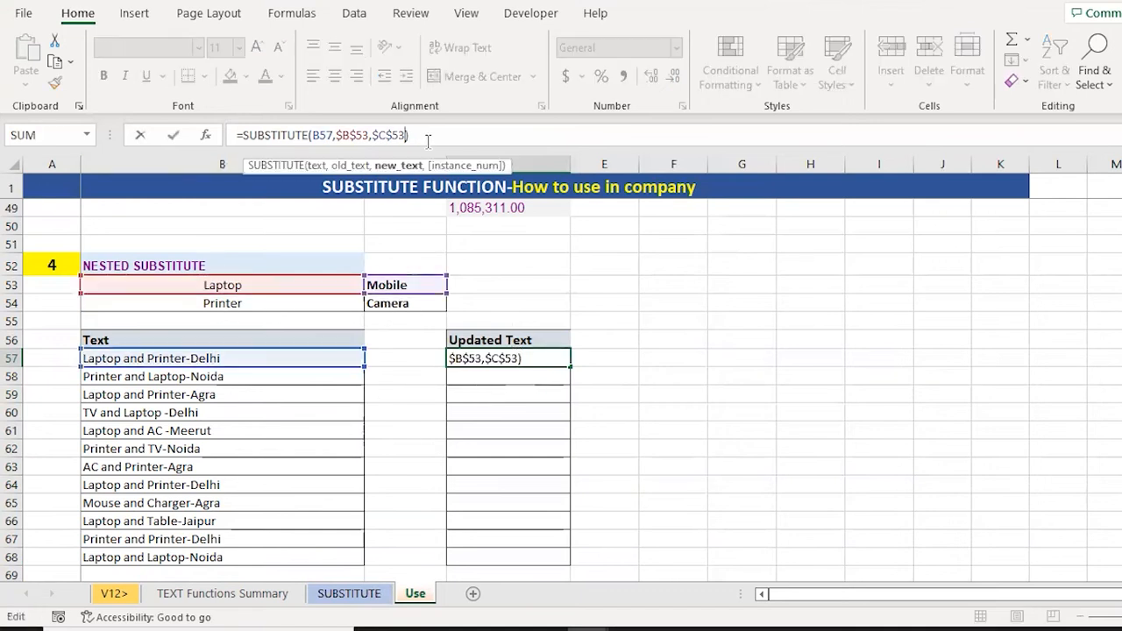
key(Left)
key(Left)
key(Left)
key(Left)
key(Left)
key(Left)
key(Left)
key(Left)
key(Left)
key(Left)
key(Left)
key(Left)
key(Left)
key(Left)
key(Left)
key(Left)
key(Left)
key(Left)
key(Left)
key(Left)
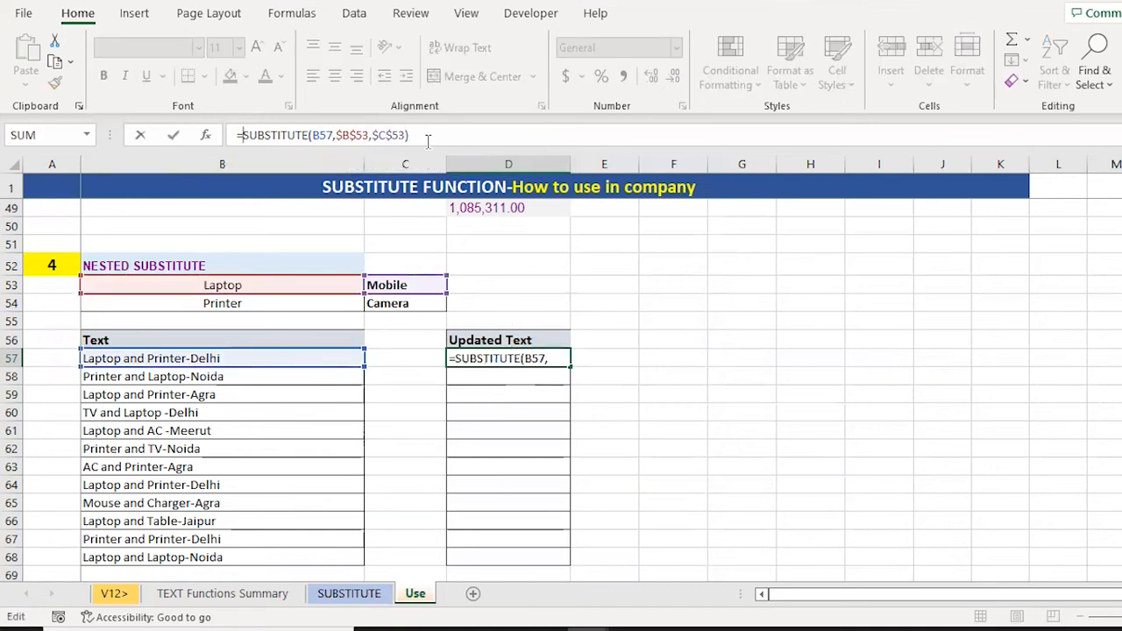
text(SUBSTITUTE()
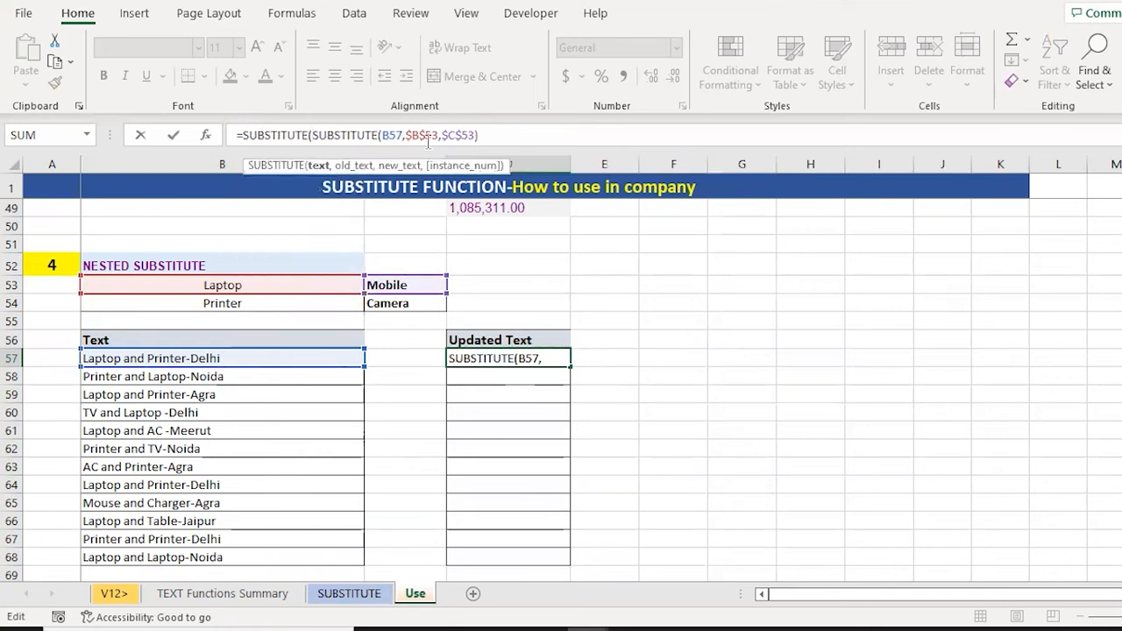
- Evaluate the inner SUBSTITUTE(B57,$B$53,$C$53) in place to preview its result, and restore the formula
key(shift+Right)
key(shift+Right)
key(shift+Right)
key(shift+Right)
key(shift+Right)
key(shift+Right)
key(shift+Right)
key(shift+Right)
key(shift+Right)
key(shift+Right)
key(shift+Right)
key(shift+Right)
key(shift+Right)
key(shift+Right)
key(shift+Right)
key(shift+Right)
key(shift+Right)
key(shift+Right)
key(shift+Right)
key(shift+Right)
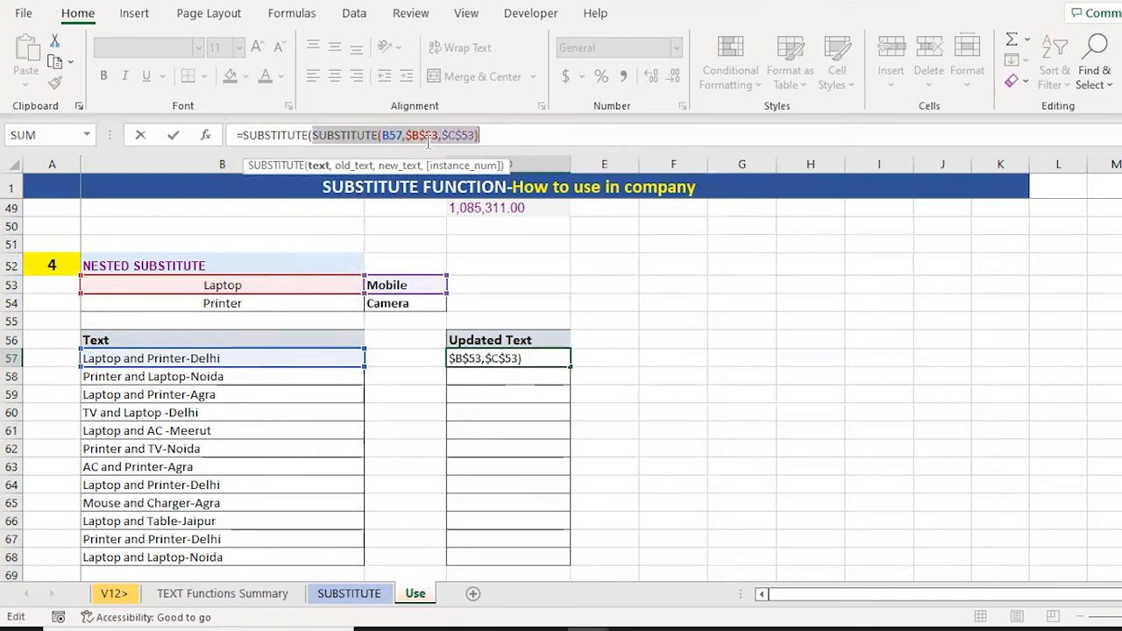
key(F9)
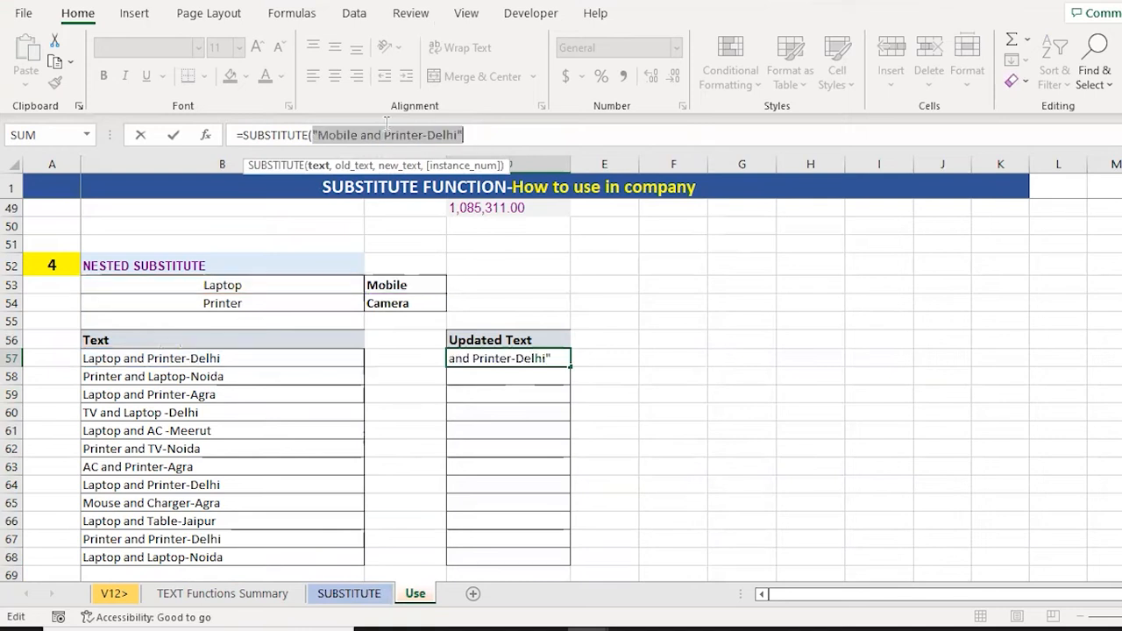
key(ctrl+z)
- Finish the outer function with $B$54 and $C$54, giving =SUBSTITUTE(SUBSTITUTE(B57,$B$53,$C$53),$B$54,$C$54)
click(520, 130)
text(,)
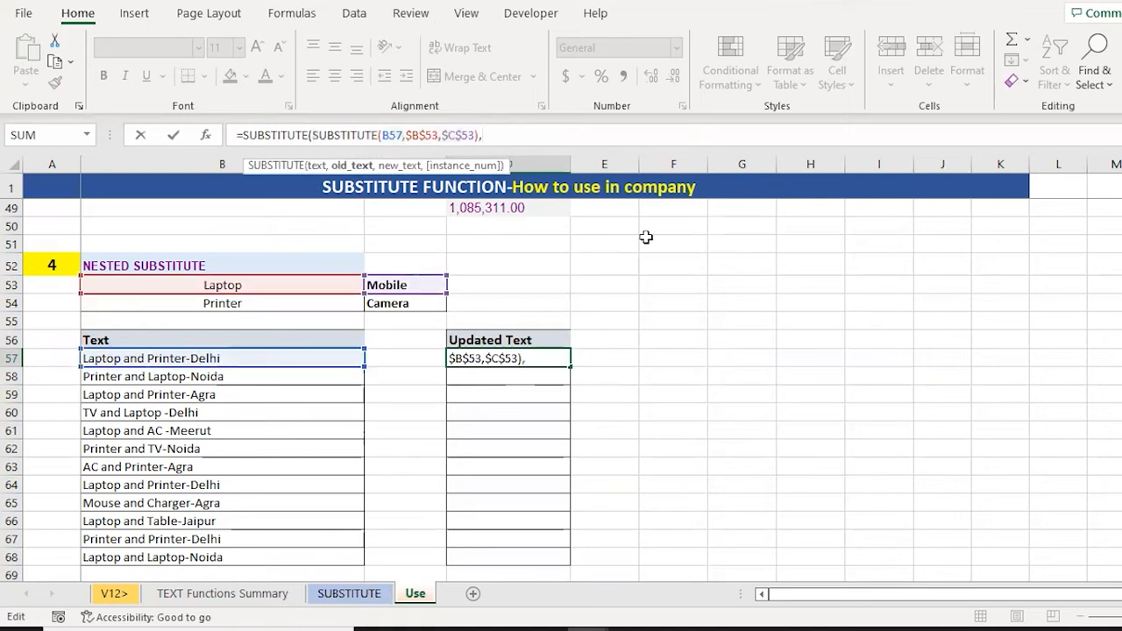
click(219, 303)
key(F4)
text(,)
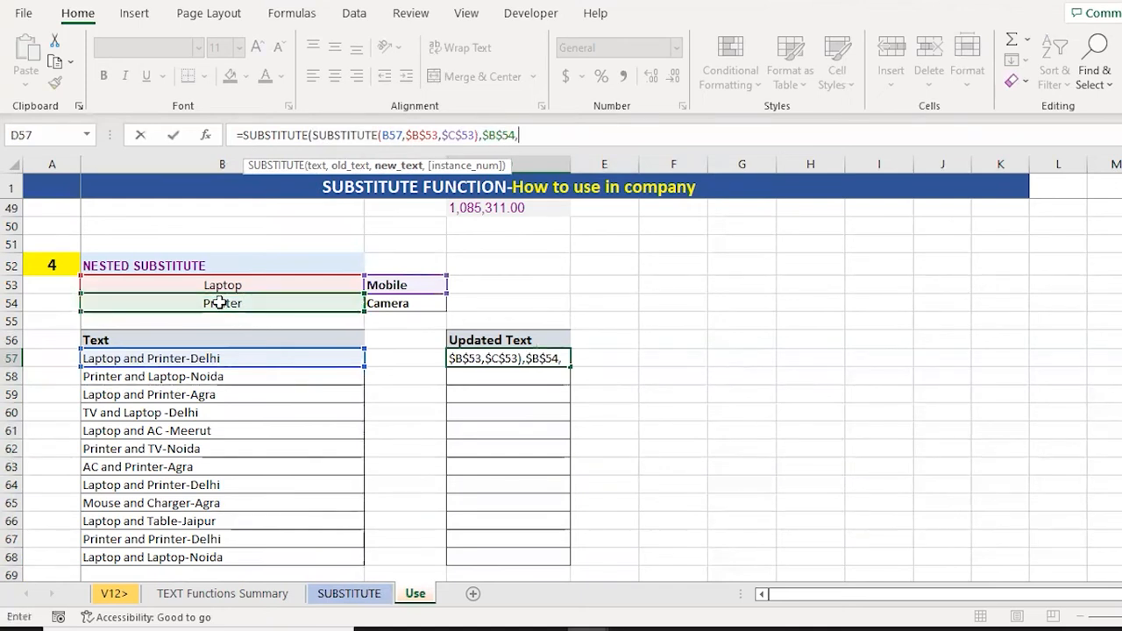
click(397, 304)
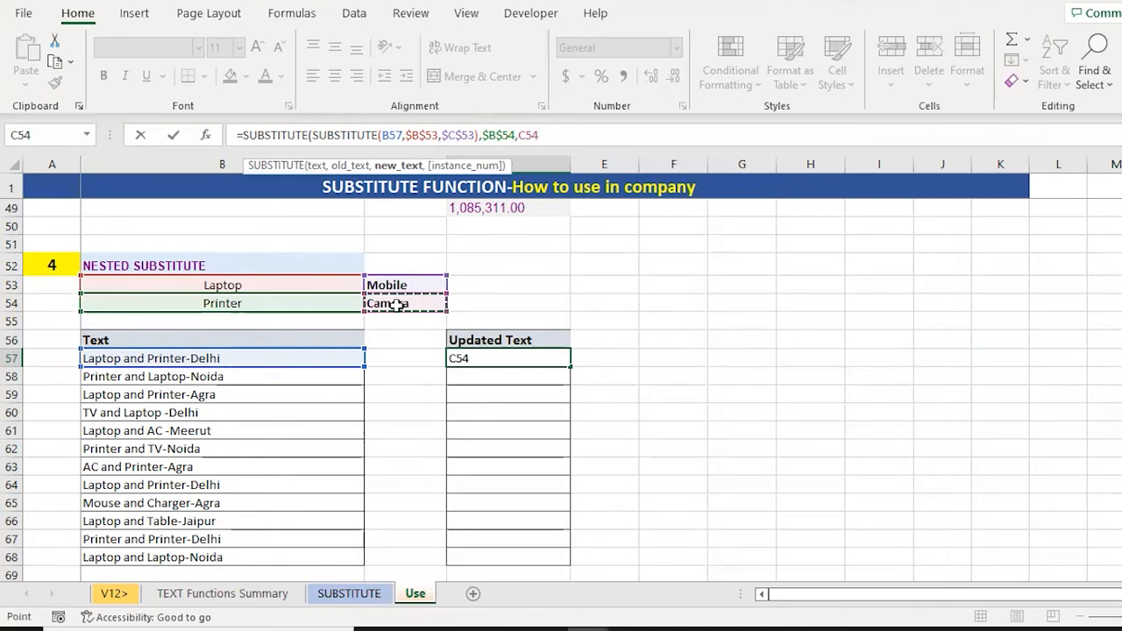
key(F4)
text())
key(Return)
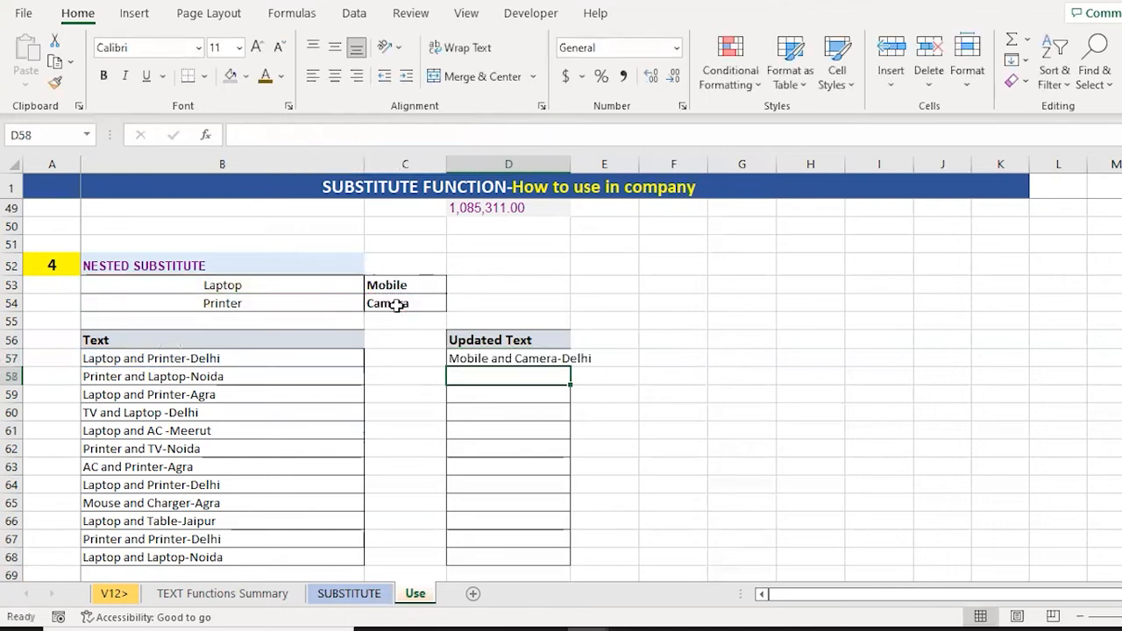
- Copy the nested SUBSTITUTE formula from D57 down to D68
key(Up)
key(ctrl+c)
key(shift+Down)
key(shift+Down)
key(shift+Down)
key(shift+Down)
key(shift+Down)
key(shift+Down)
key(shift+Down)
key(shift+Down)
key(shift+Down)
key(shift+Down)
key(shift+Down)
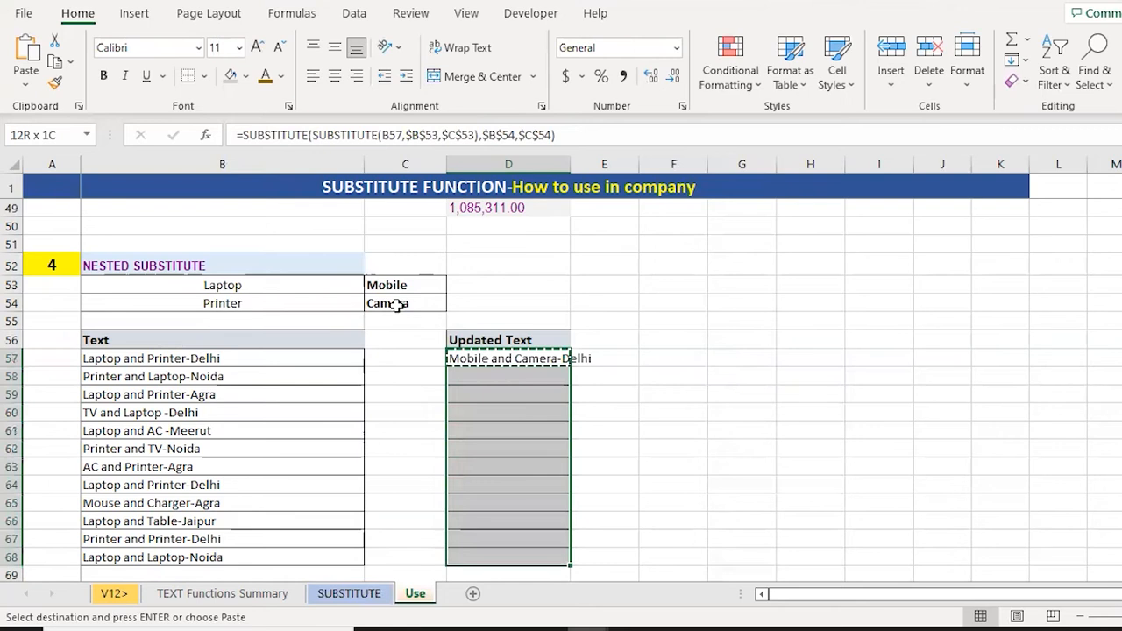
key(Return)
key(Down)
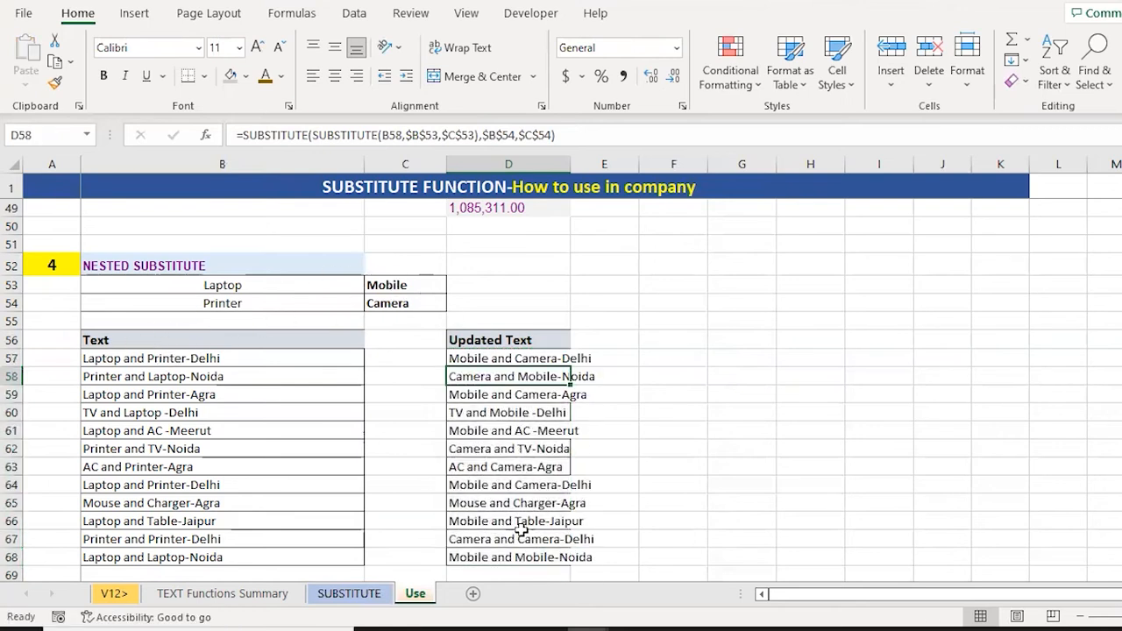
- Review the Updated Text results and the Full Name and Short Name table of the fifth example
key(Down)
key(Down)
key(Down)
key(Down)
key(Down)
key(Down)
key(Down)
key(Down)
key(Down)
key(Down)
key(Down)
key(Down)
key(Down)
key(Down)
key(Down)
key(Down)
key(Down)
key(Down)
key(Down)
key(Down)
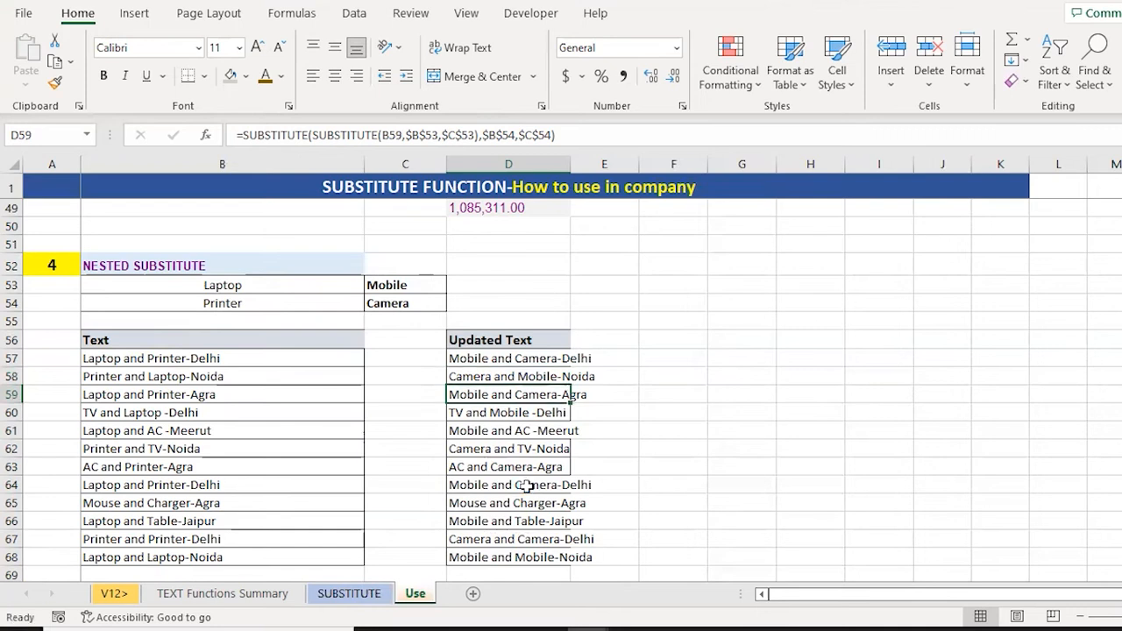
key(Up)
key(Up)
key(Up)
key(Up)
key(Up)
key(Up)
key(Up)
key(Up)
key(Up)
key(Down)
key(Down)
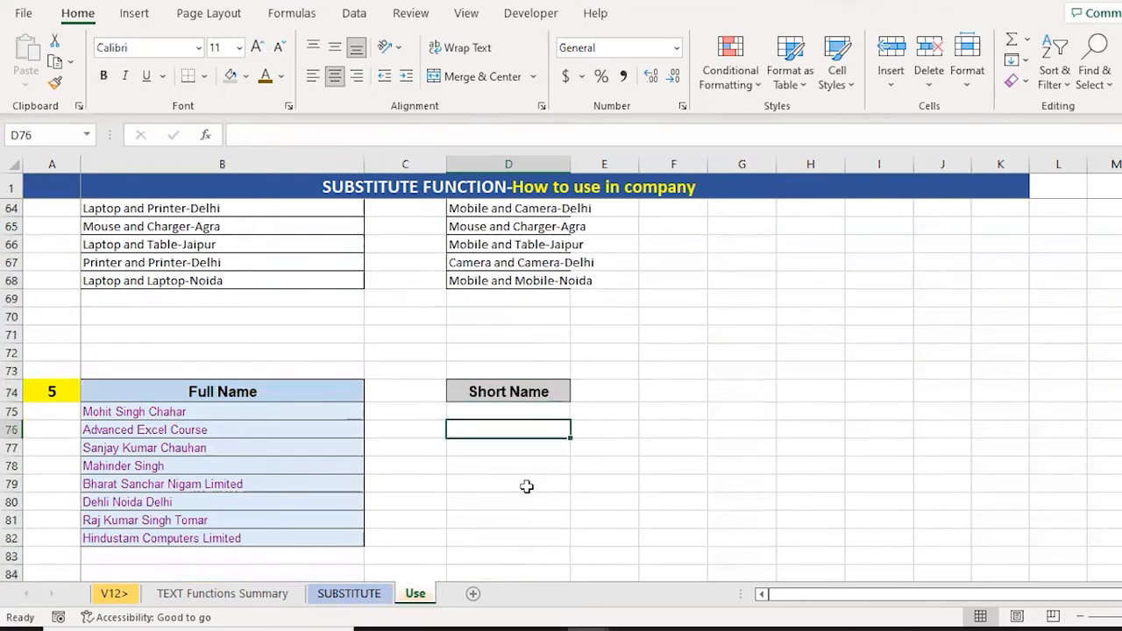
- Examine the Full Name entries in B75:B82 of the fifth example
key(Left)
key(Left)
key(Down)
key(Down)
key(Down)
key(Down)
key(Down)
key(Down)
key(Down)
key(Down)
key(Down)
key(Down)
key(Down)
key(Down)
key(Down)
key(Up)
key(Up)
key(Up)
key(Up)
key(Up)
key(Up)
key(Up)
key(Up)
key(Up)
key(Up)
key(Up)
key(Up)
key(Up)
key(Up)
key(Up)
key(Up)
key(Up)
key(Up)
key(Up)
key(Up)
key(Up)
key(Up)
key(Up)
key(Down)
key(Down)
key(Down)
key(Down)
key(Down)
key(Down)
key(Down)
key(Down)
key(Down)
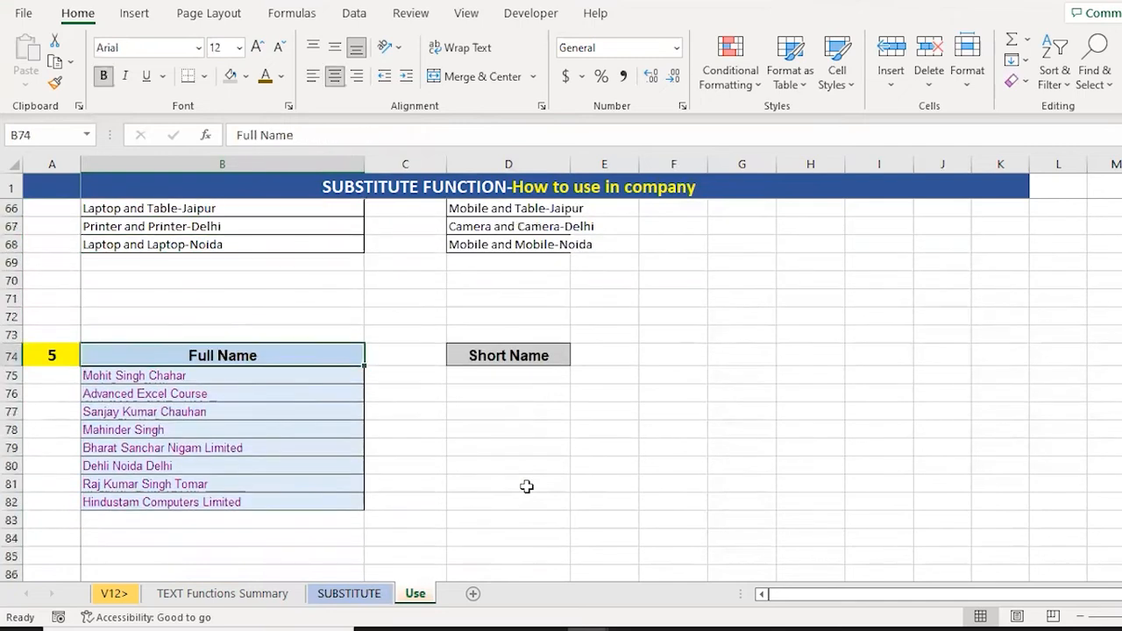
key(Down)
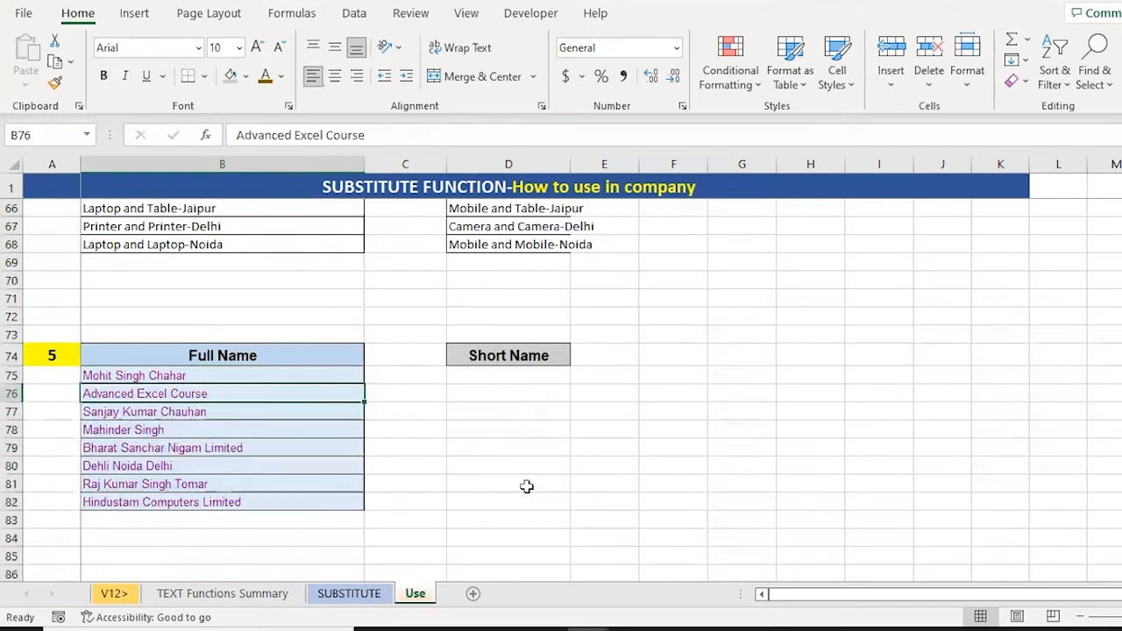
- Enter the sample short names MSC, AEC and SKC in D75:D77
key(Up)
key(Right)
key(Right)
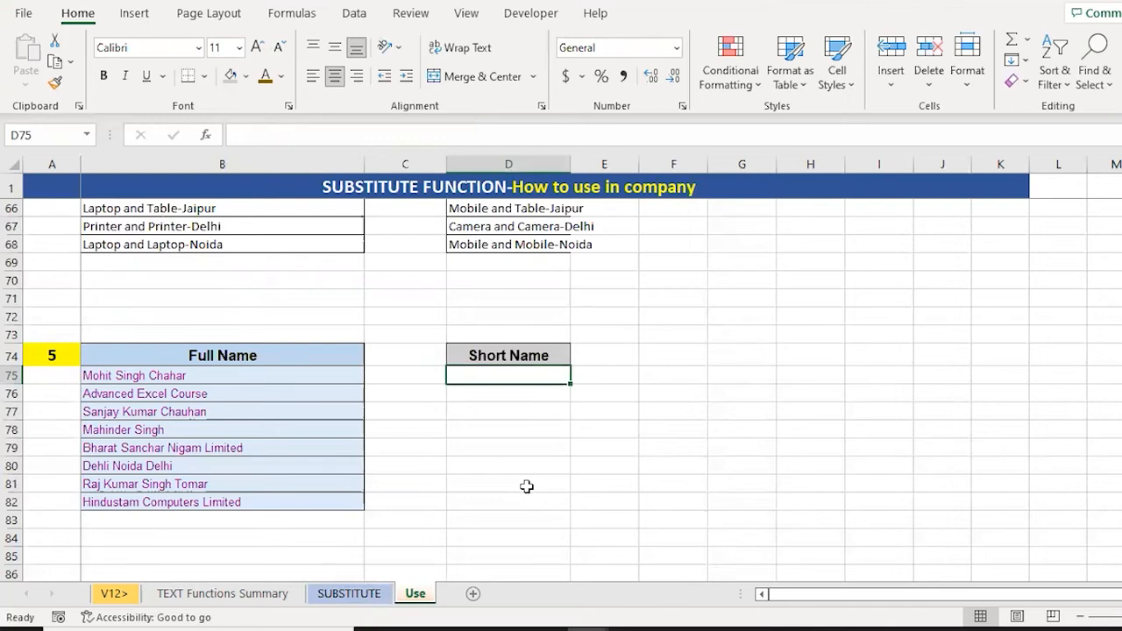
text(MSC)
key(Return)
text(AEC)
key(Return)
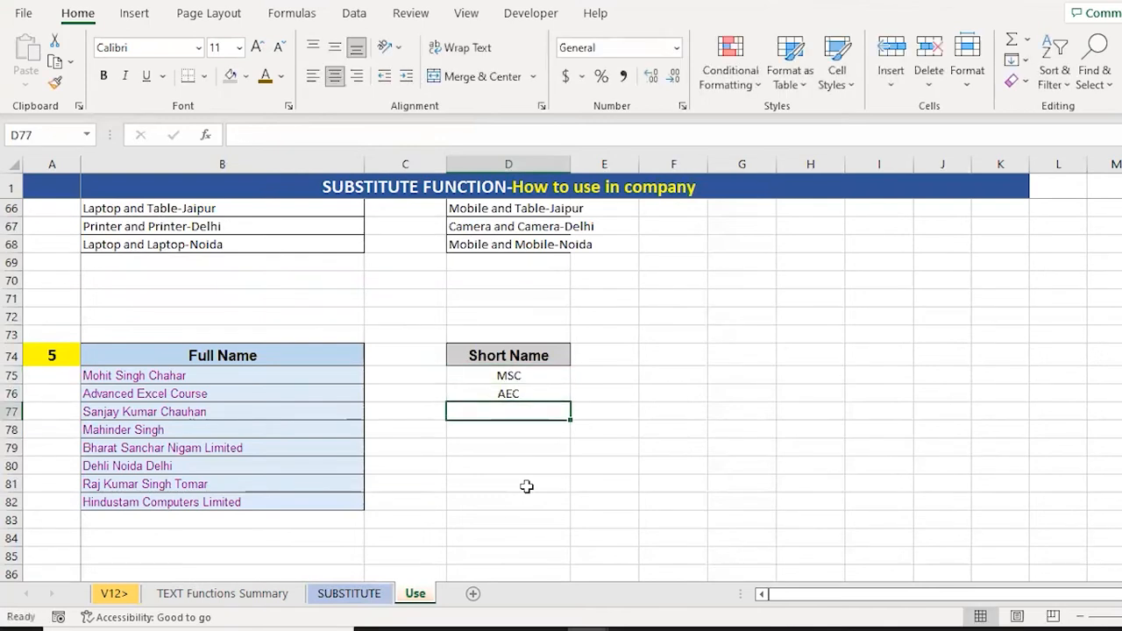
text(SKC)
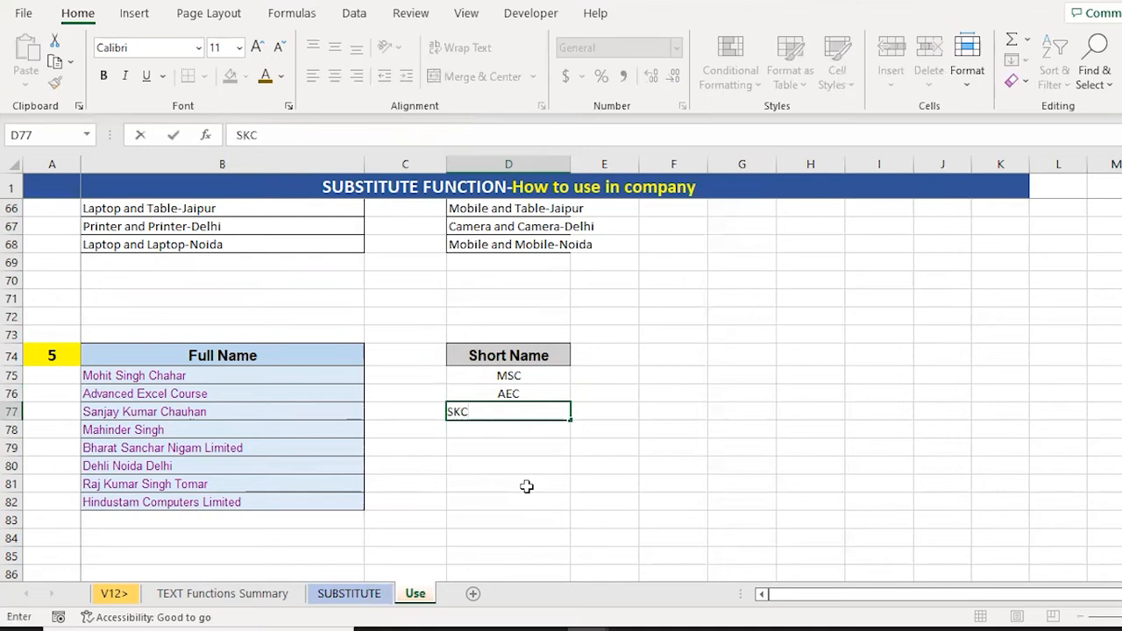
key(Return)
- Clear the three sample short names from D75:D77
key(Up)
key(Up)
key(Up)
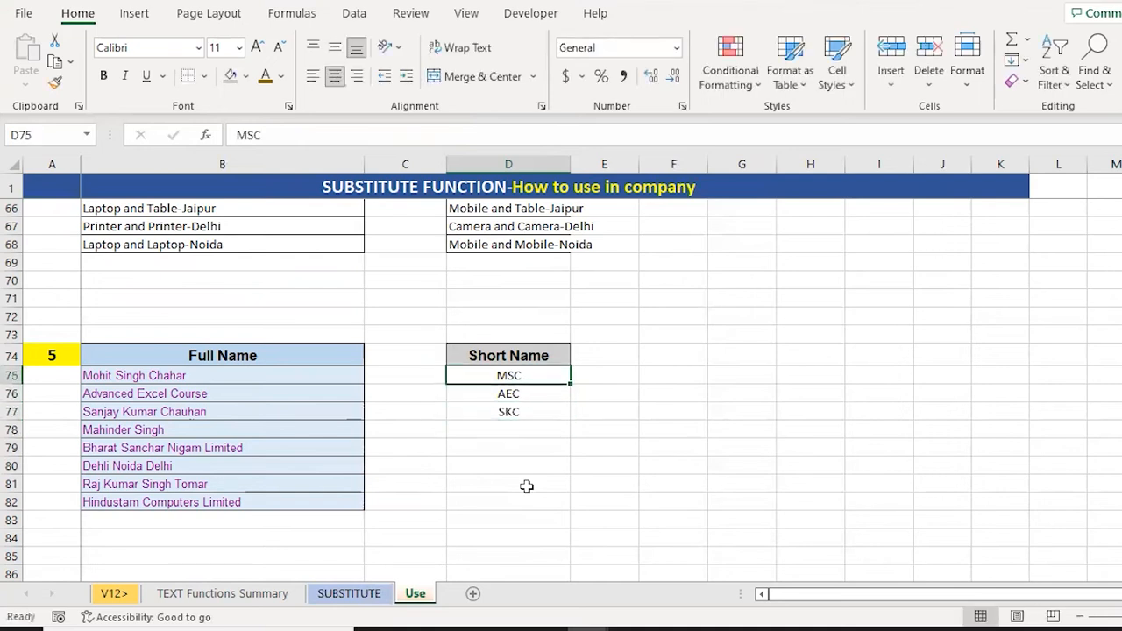
key(shift+Down)
key(shift+Down)
key(Delete)
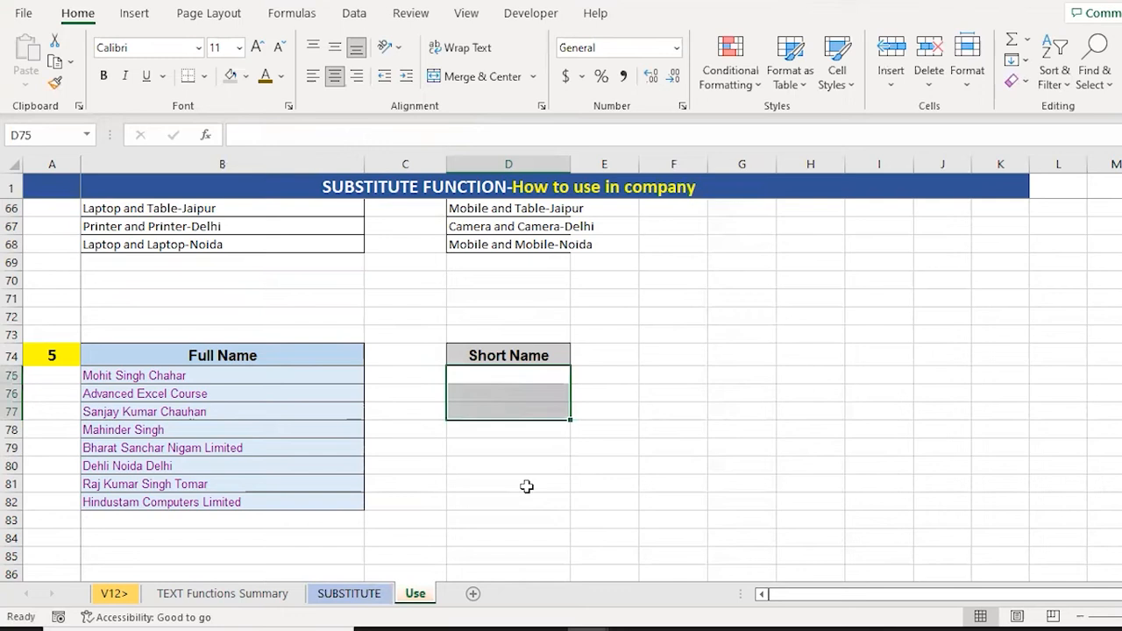
key(Up)
key(Down)
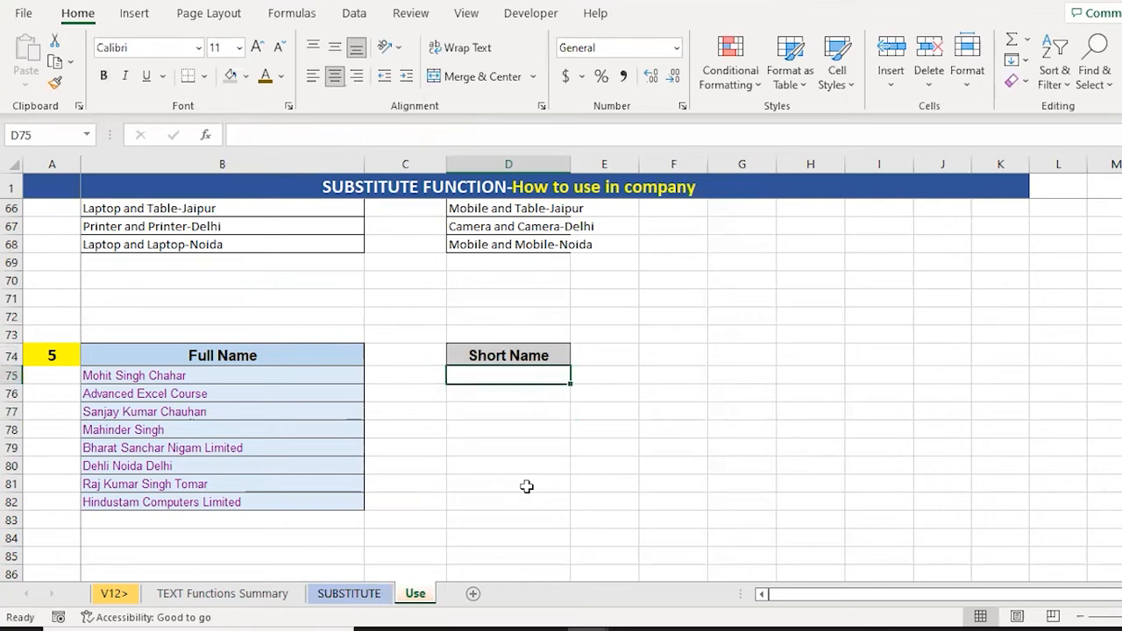
- Enter the letter A in G71 and the letter Z in G72
key(Left)
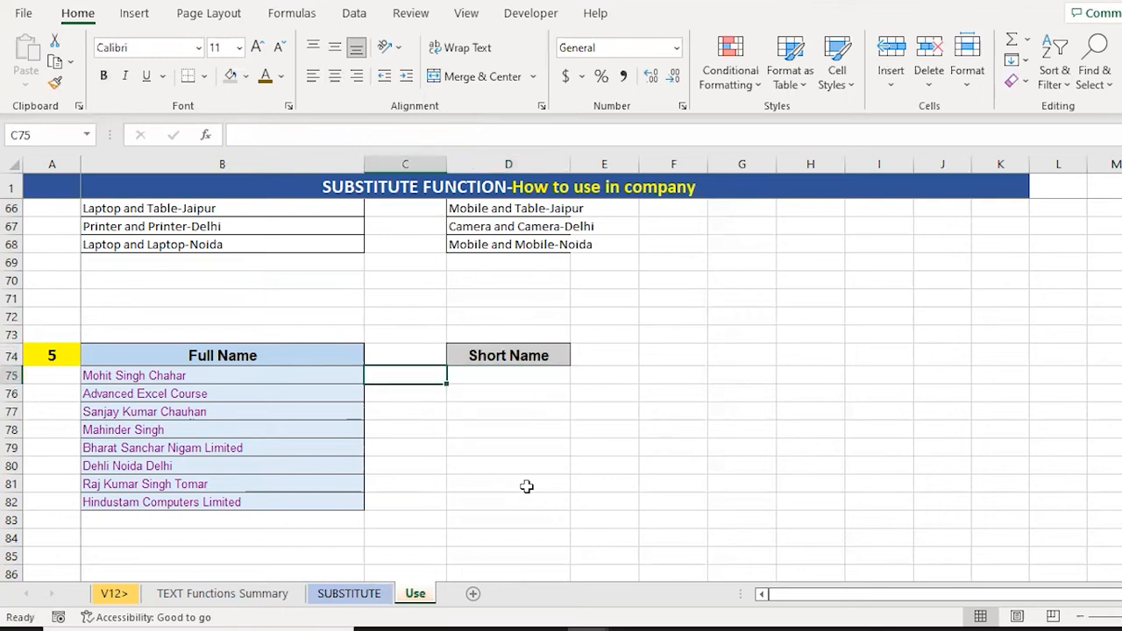
key(Left)
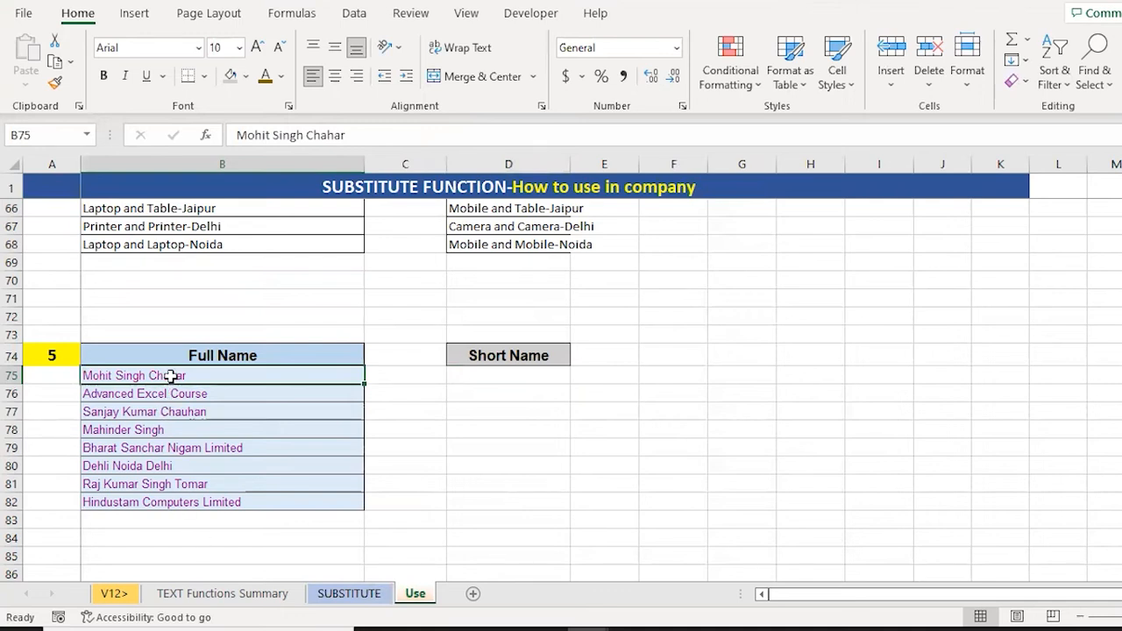
key(Right)
key(Right)
key(Right)
key(Right)
key(Up)
key(Up)
key(Up)
key(Right)
key(Up)
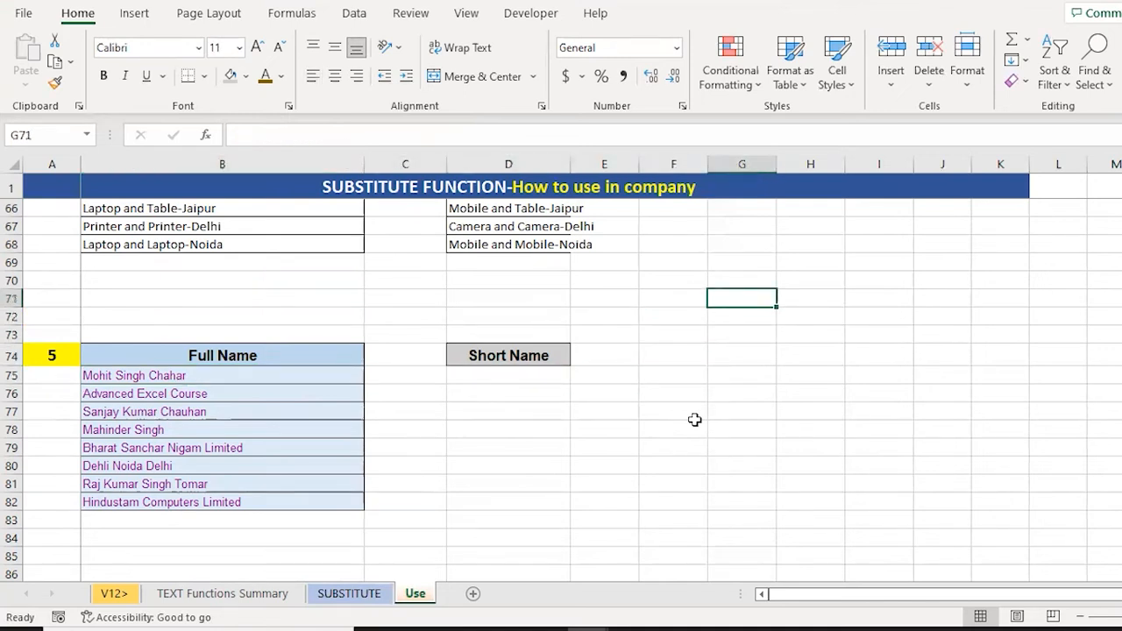
text(a)
key(BackSpace)
text(A)
key(Return)
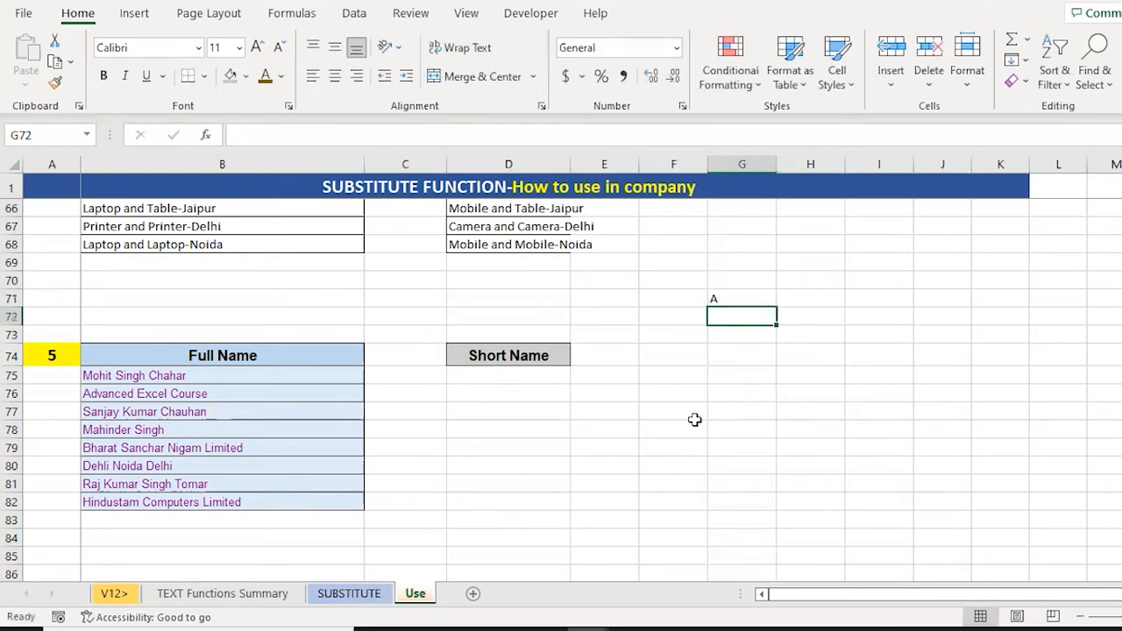
text(Z)
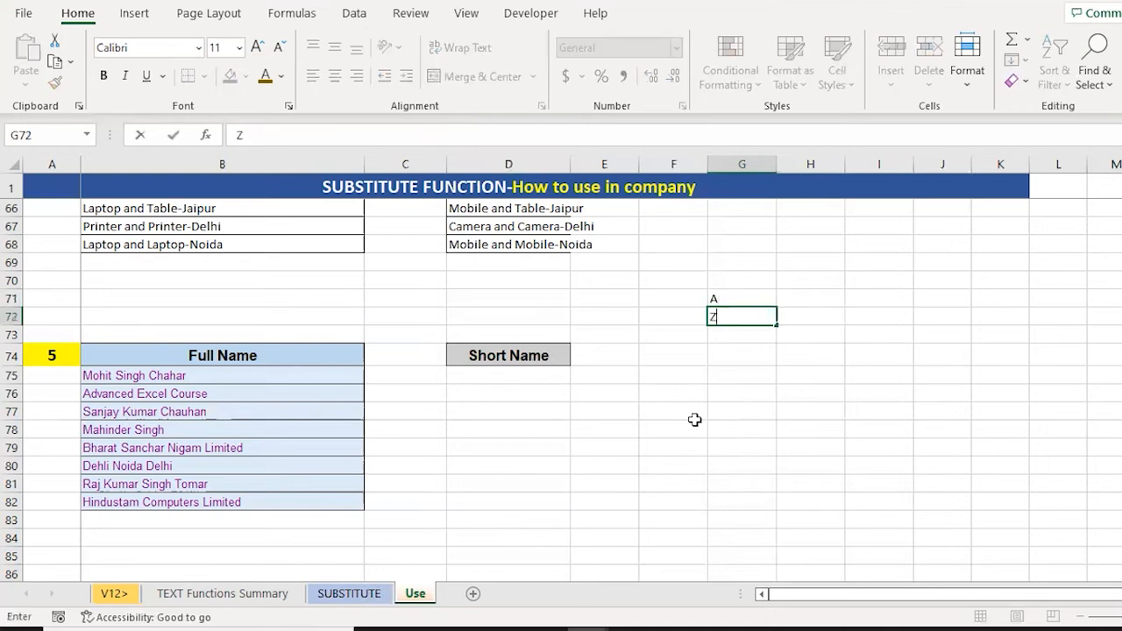
key(Right)
- Get the character codes of both letters with =CODE(G71) in H71, and copy the formula to H72
key(Up)
text(=)
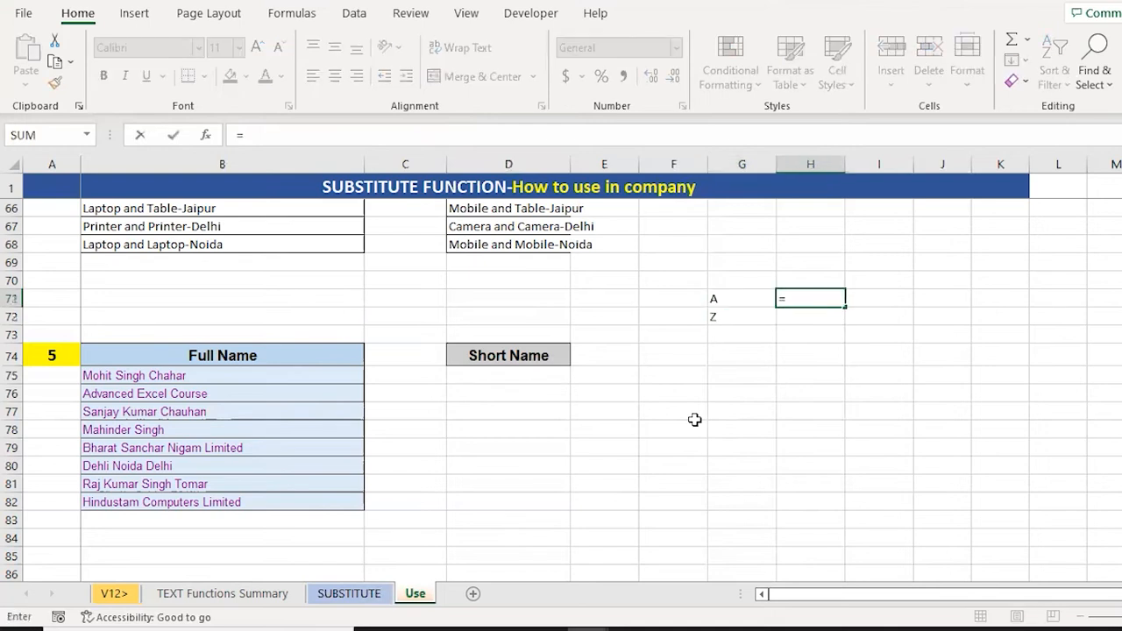
text(CODE()
key(Left)
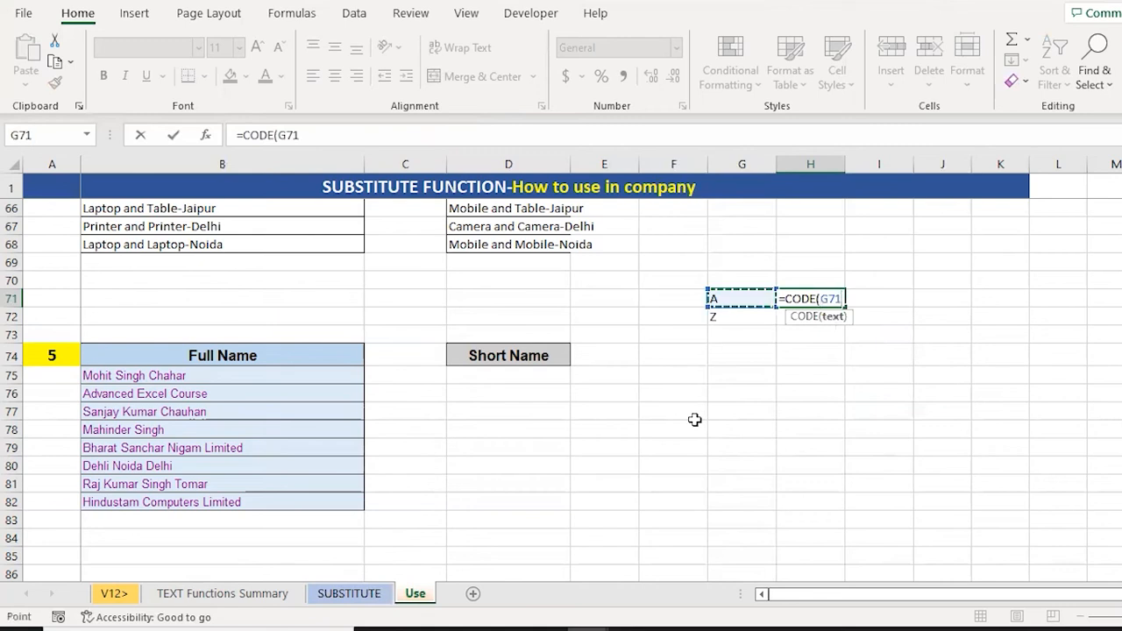
key(ctrl+Return)
key(ctrl+c)
key(Down)
key(Return)
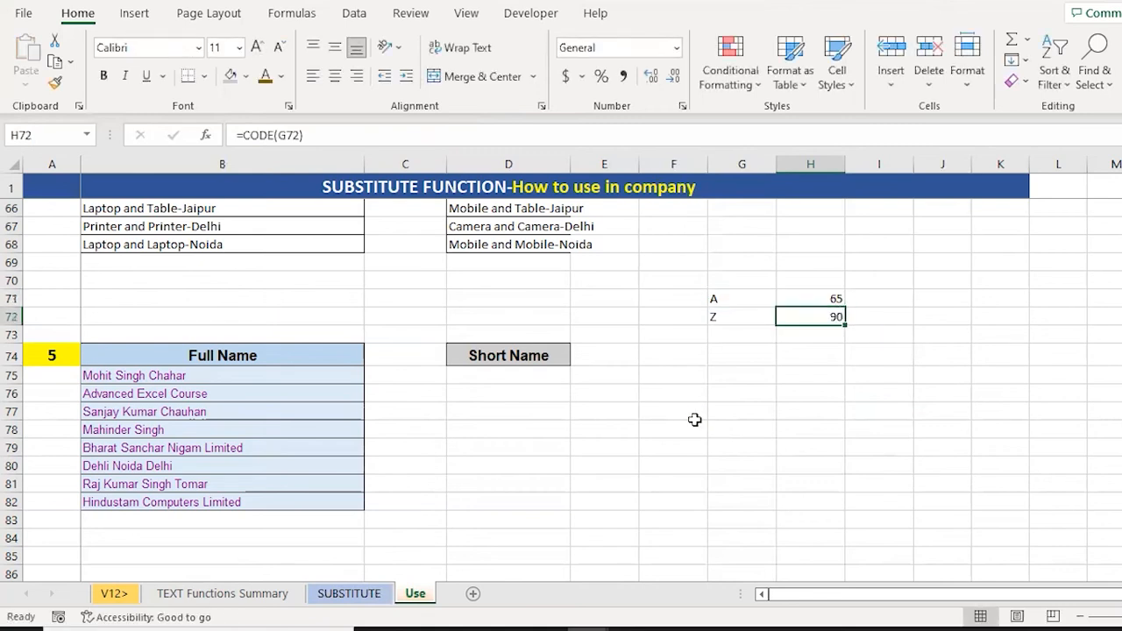
- Generate the list of numbers from 65 to 90 by entering =ROW(INDIRECT("65:90")) in I75
key(Down)
key(Down)
key(Down)
key(Down)
key(Right)
key(Up)
text(=)
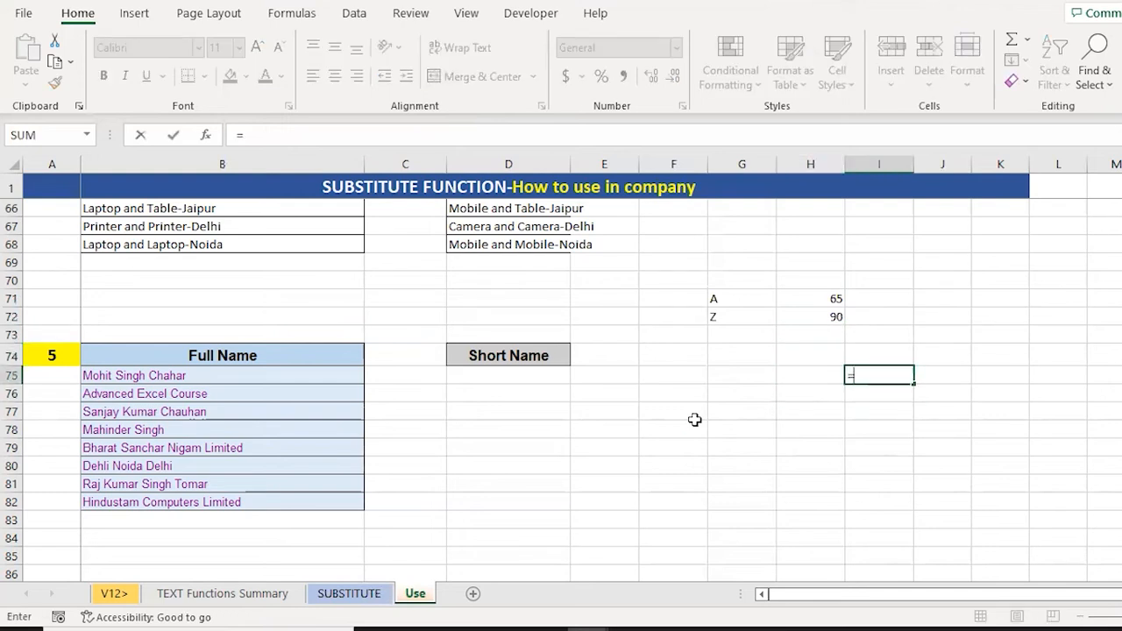
text(ROW(INDEX()
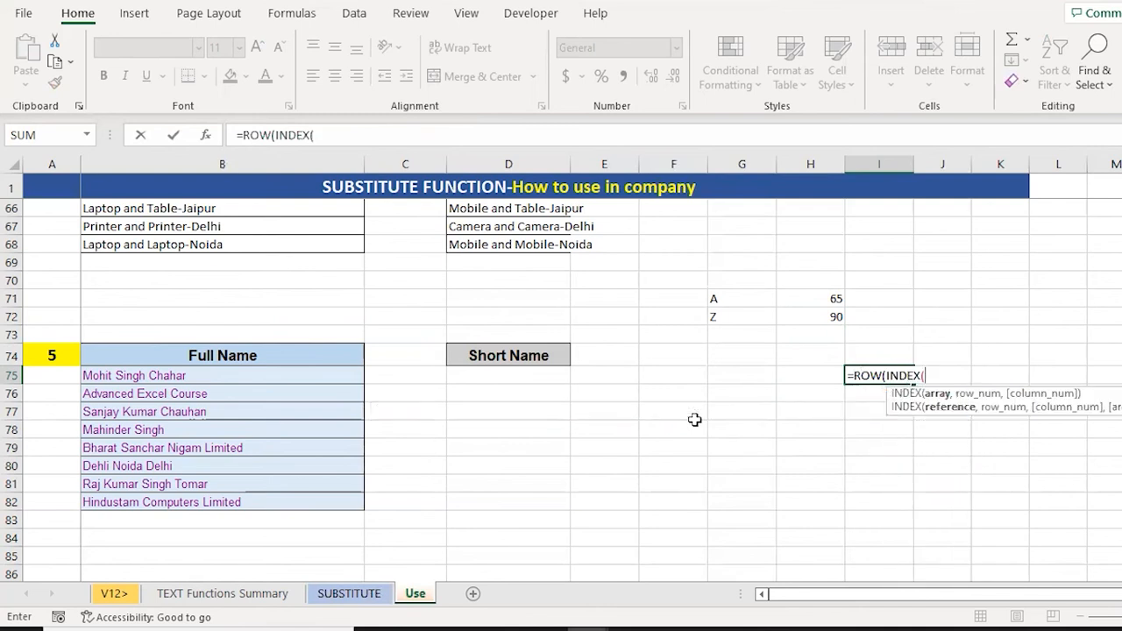
key(BackSpace)
key(BackSpace)
key(BackSpace)
key(Down)
key(Tab)
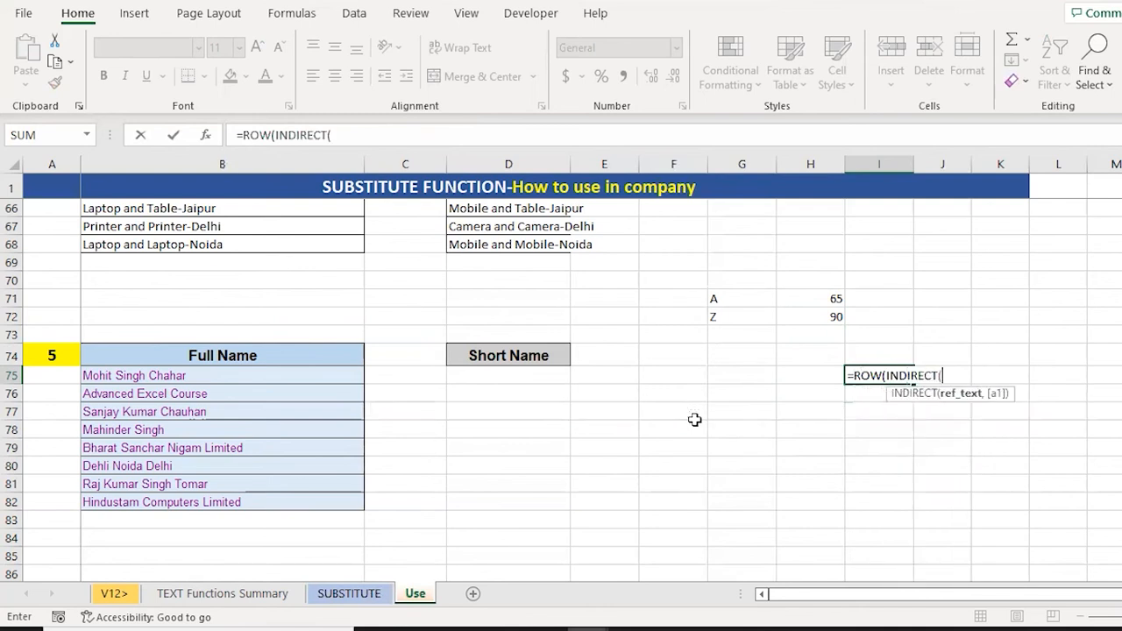
text("65:90")
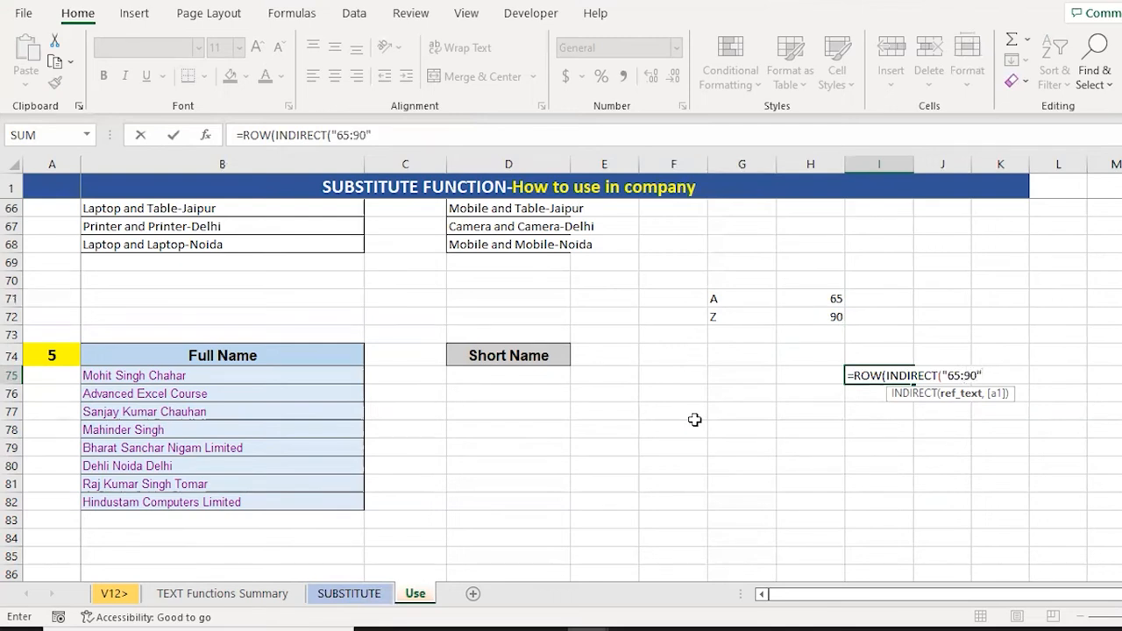
text())
key(Return)
key(Return)
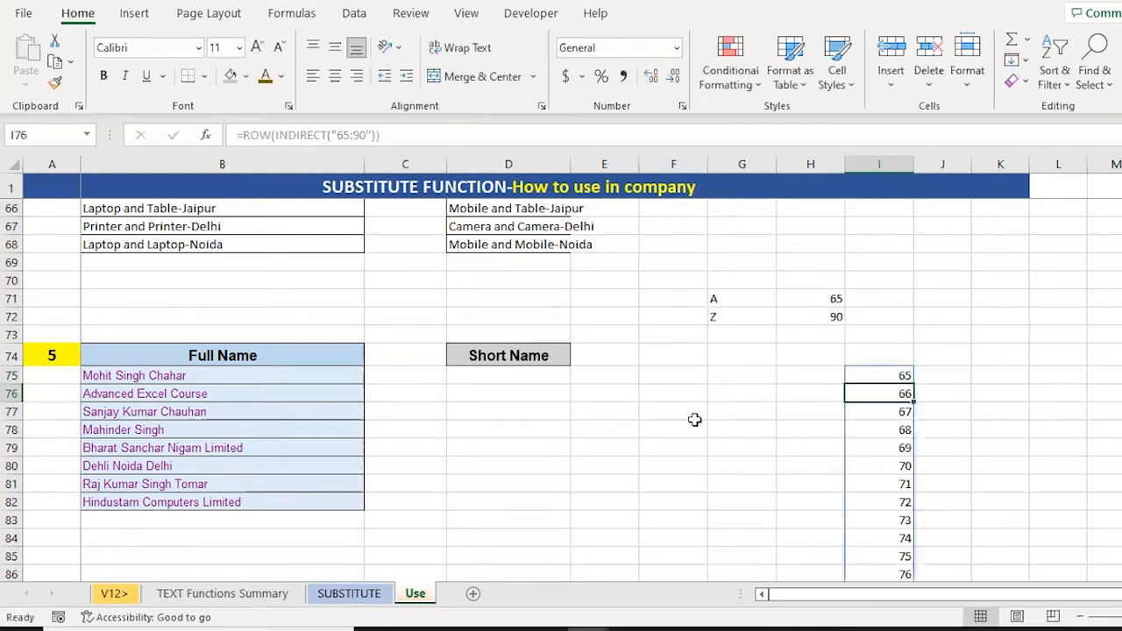
- Review the number sequence spilled down column I from its first to its last value
key(Up)
key(ctrl+shift+Down)
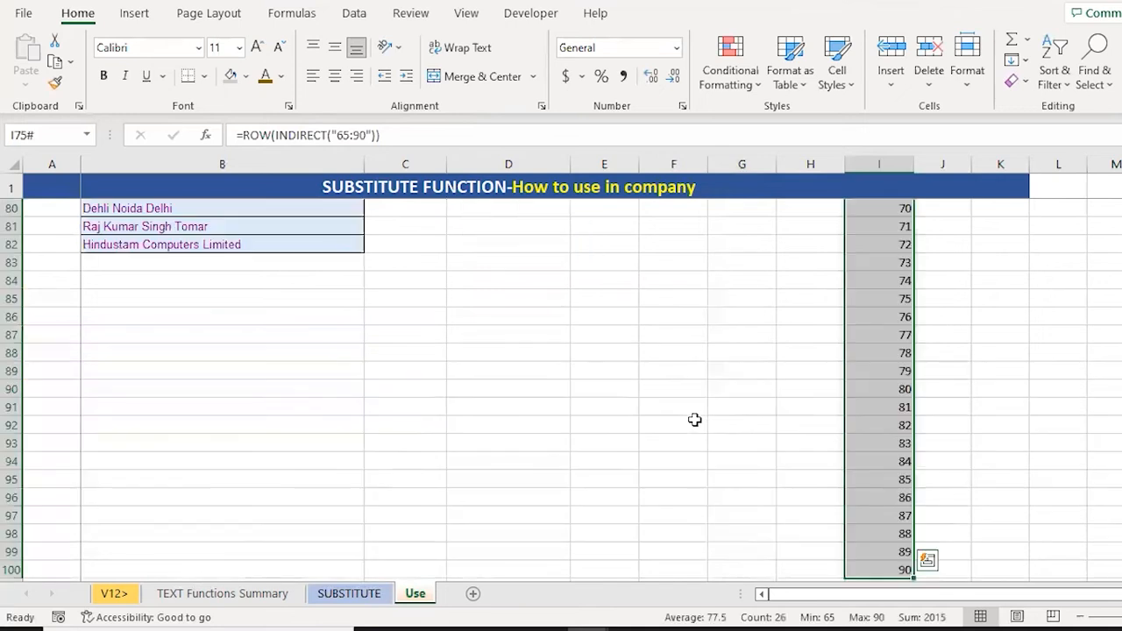
key(ctrl+shift+Up)
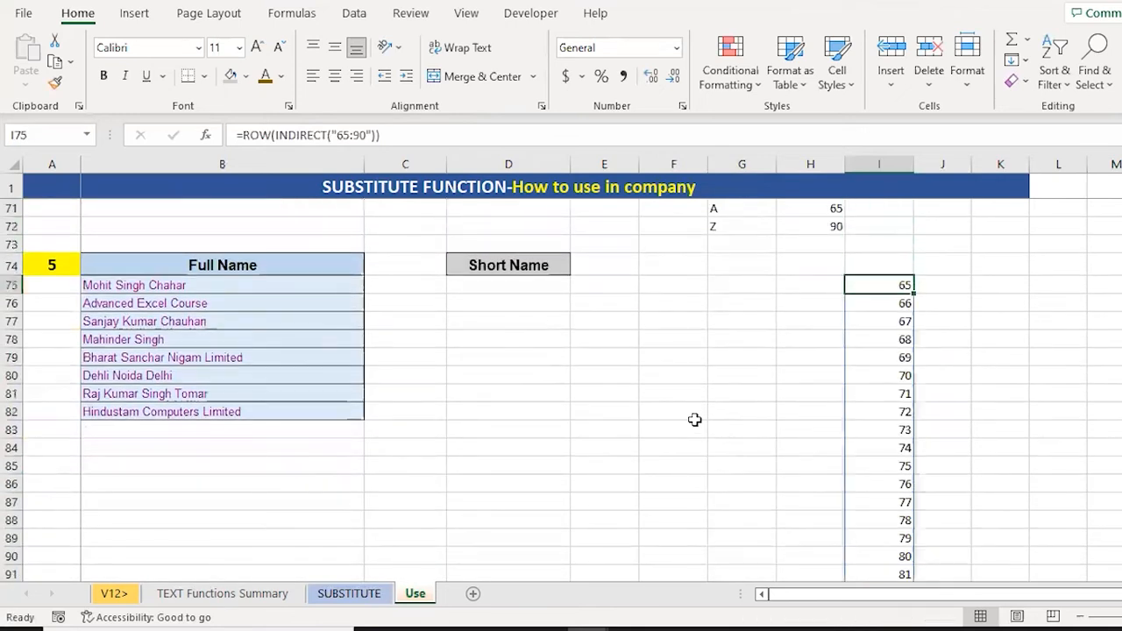
key(ctrl+Down)
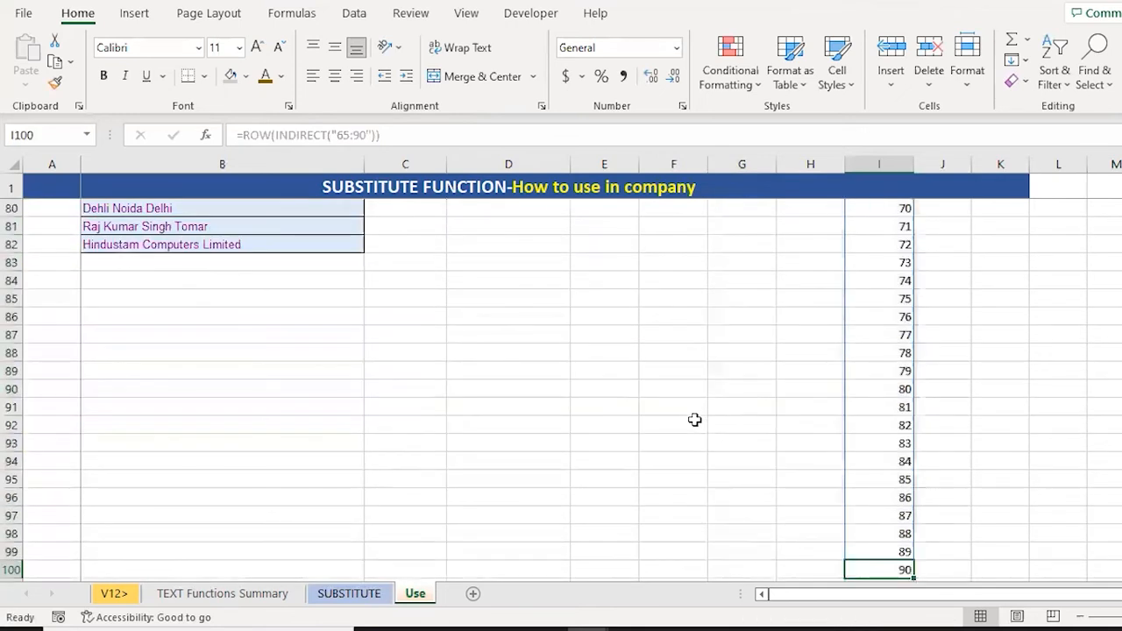
key(Up)
key(Up)
key(Up)
key(Up)
key(Up)
key(Up)
key(Up)
key(Up)
key(Up)
key(Up)
key(Up)
key(Up)
key(Up)
key(Up)
key(Up)
key(Up)
key(Up)
key(Up)
key(Up)
key(Up)
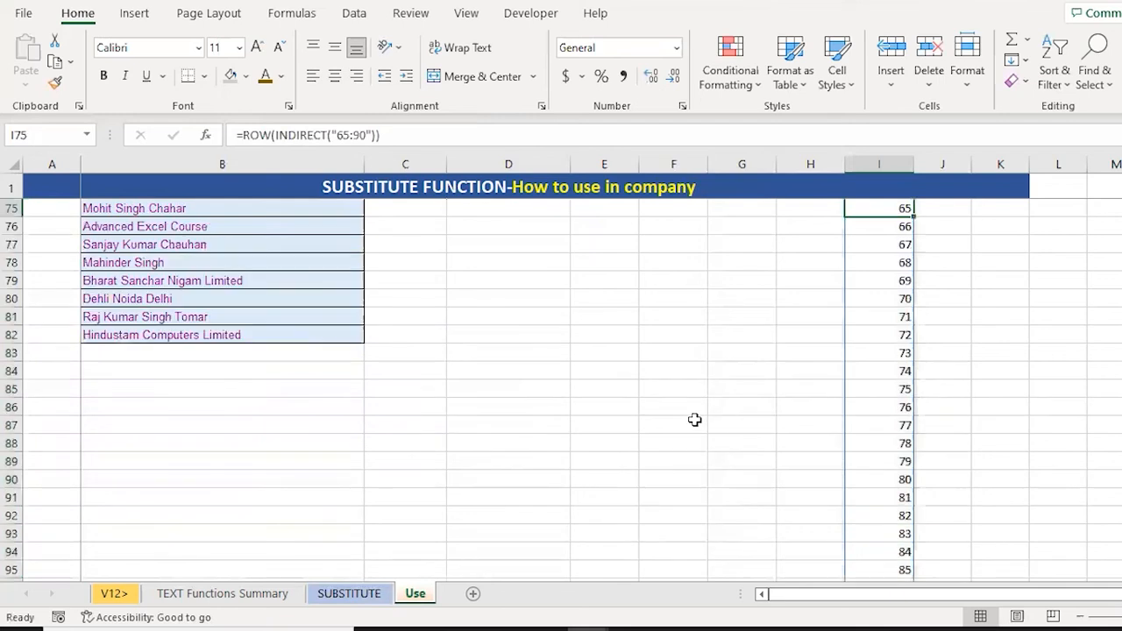
key(ctrl+Down)
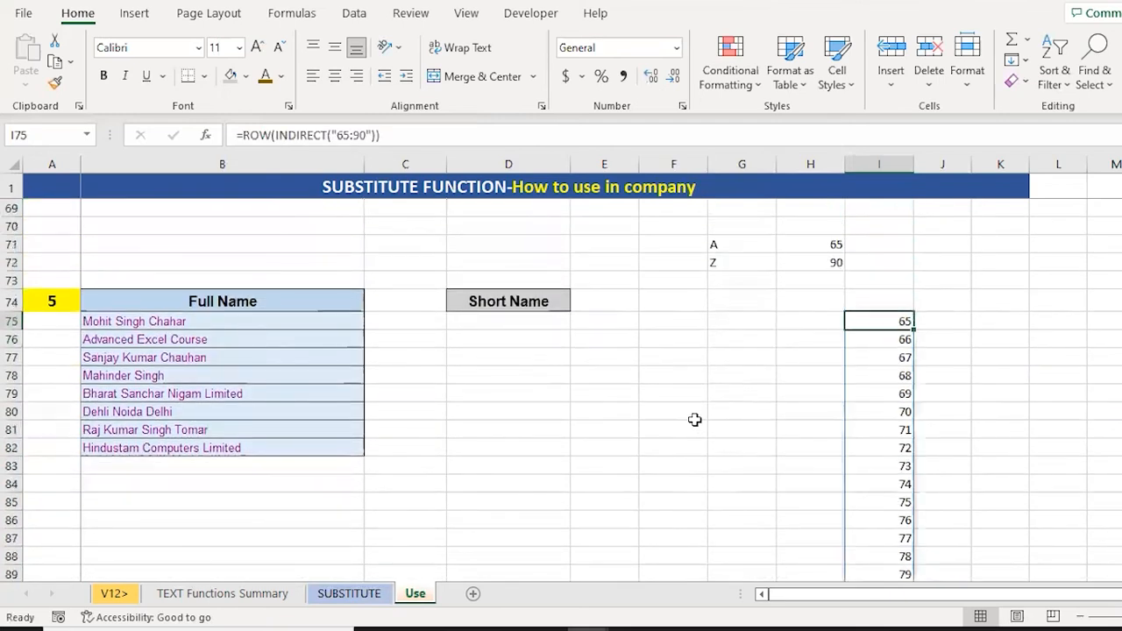
- Generate a number for each character of the first full name by entering =ROW(INDIRECT("1:"&LEN(B75))) in F75
key(ctrl+Left)
key(Left)
key(Right)
key(Right)
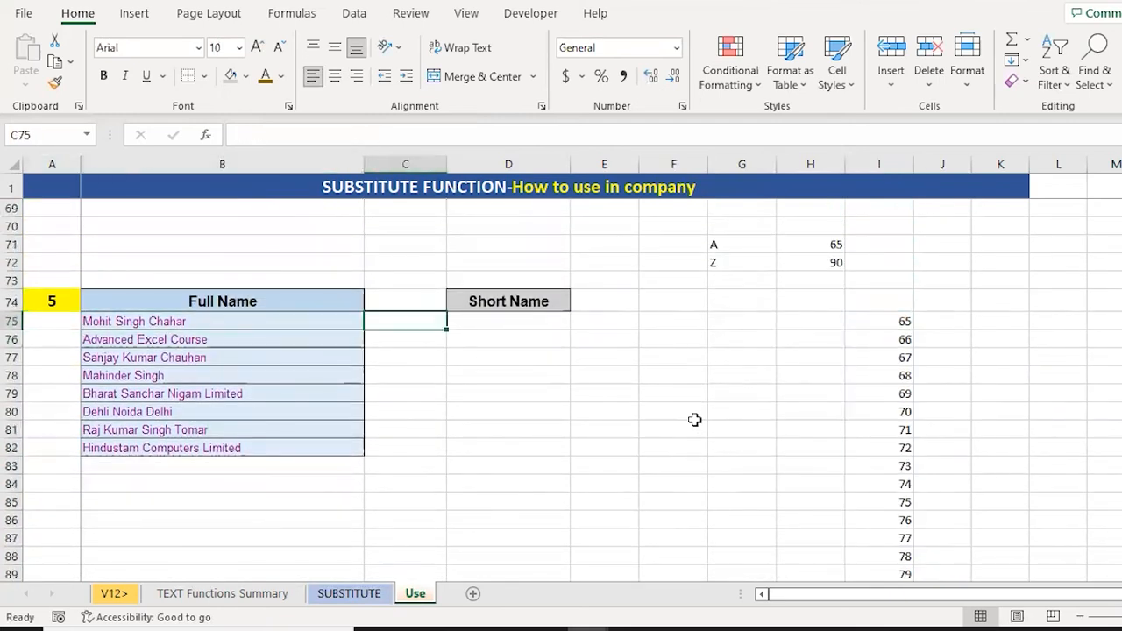
key(Left)
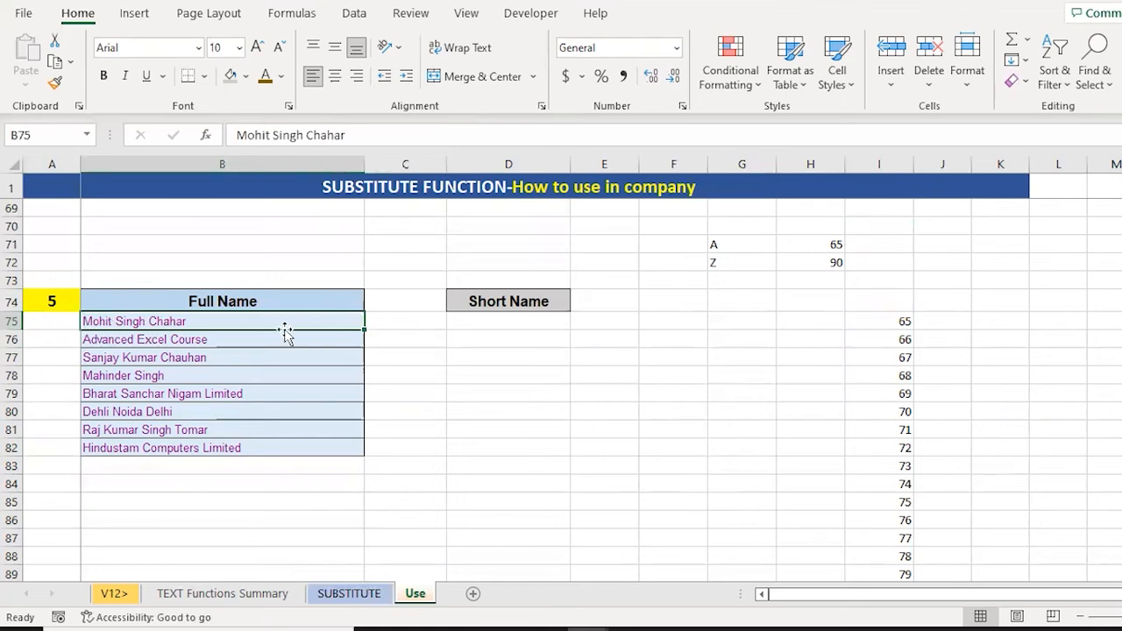
click(687, 321)
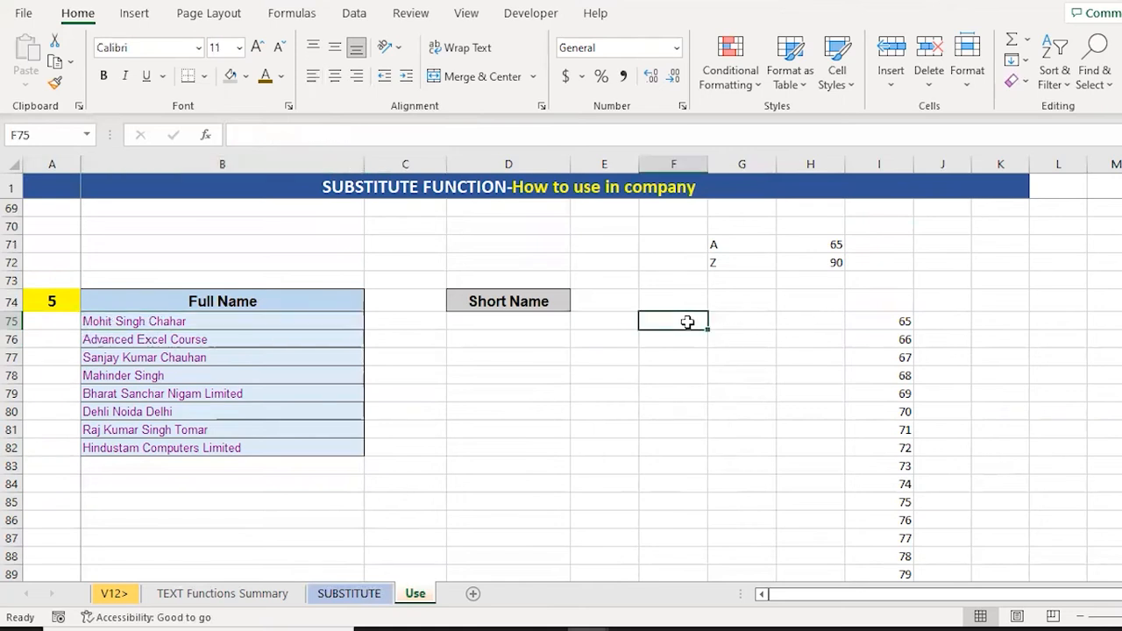
text(=)
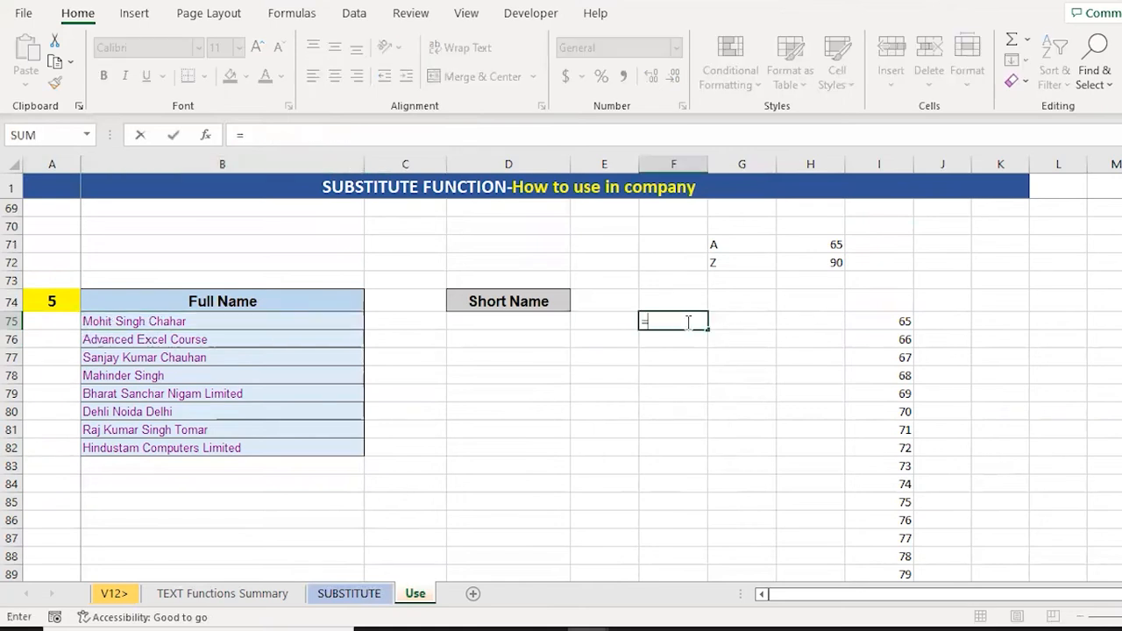
text(ROW)
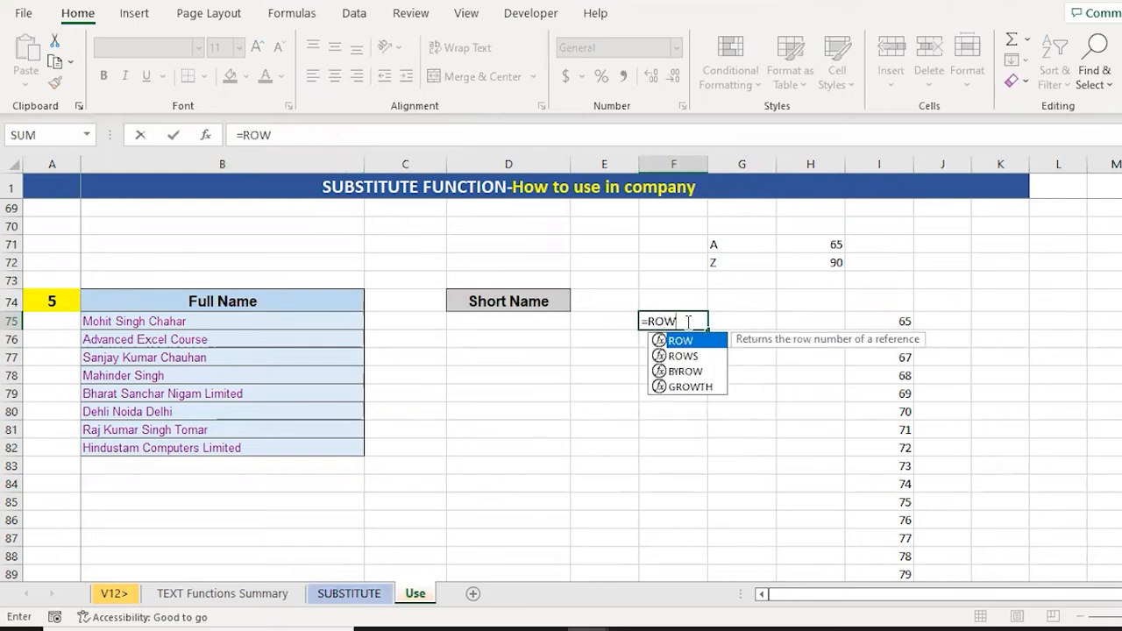
text((INDI)
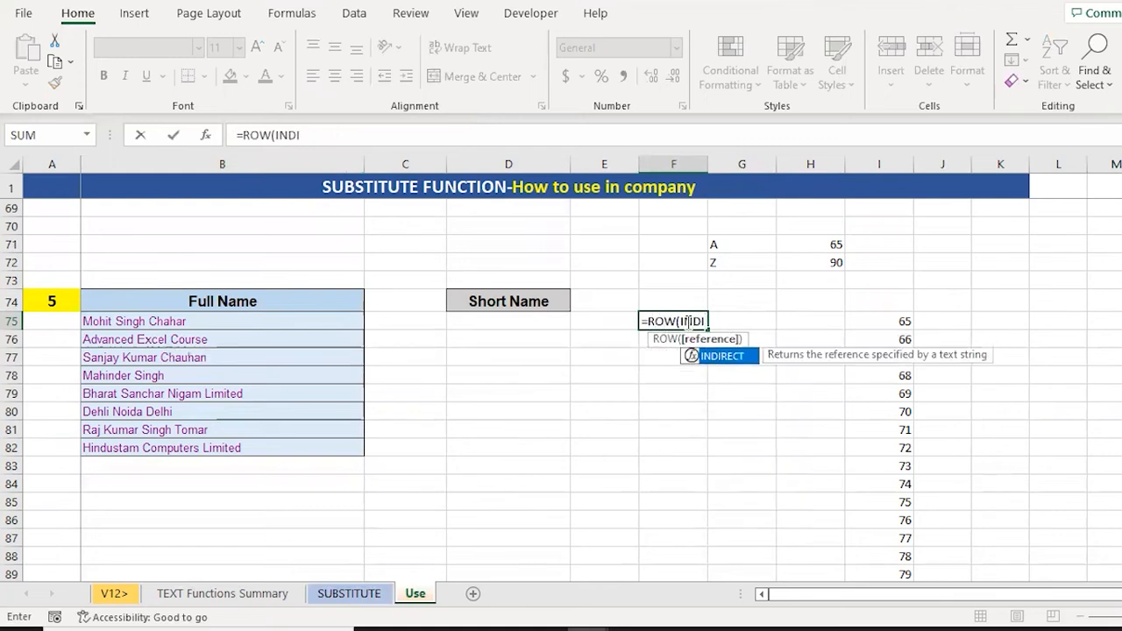
key(Tab)
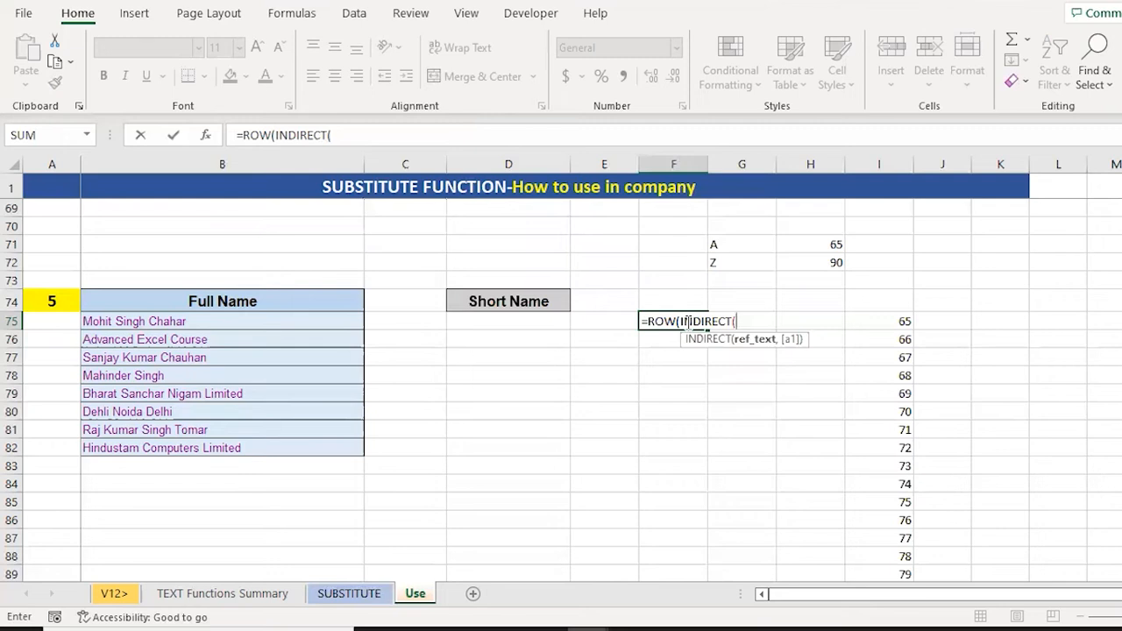
text("1:"&LEN)
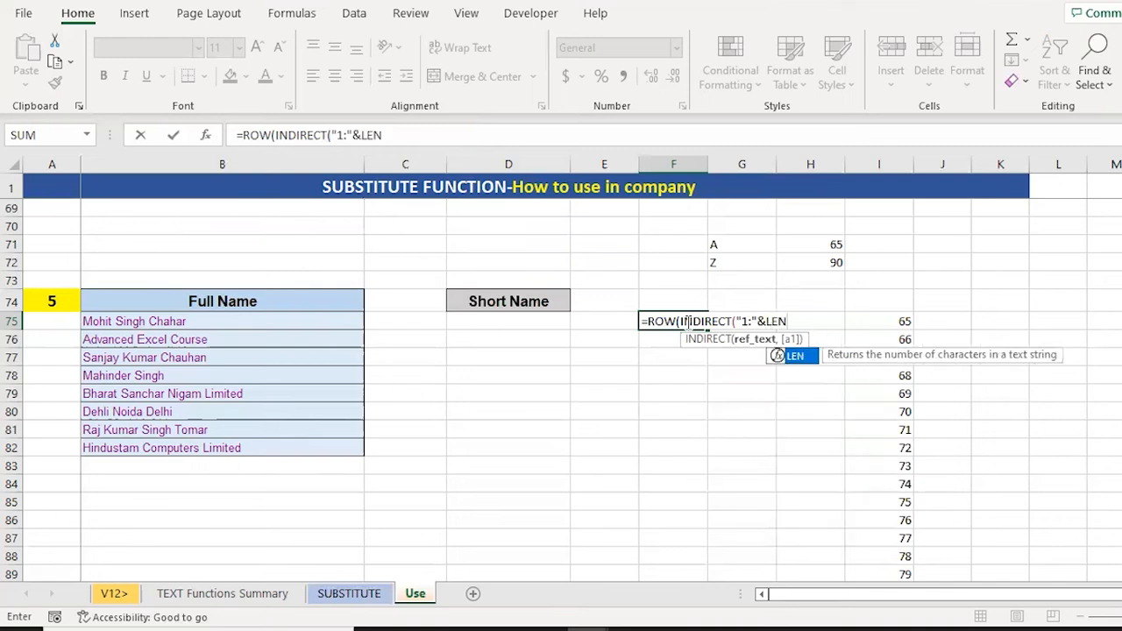
text(()
click(146, 321)
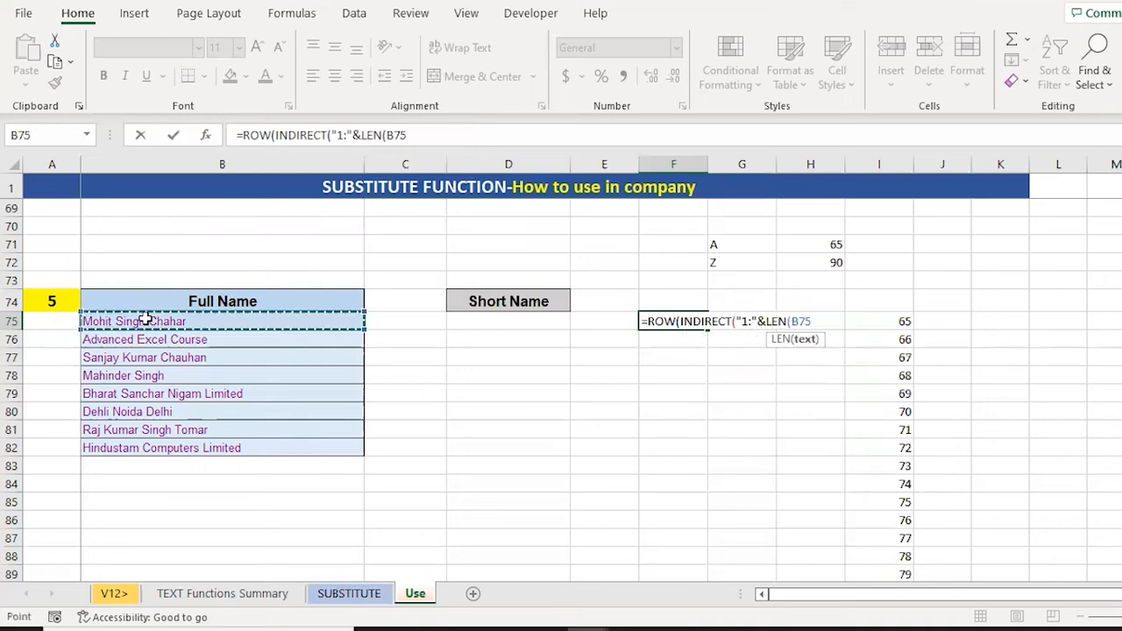
text()))
key(Return)
key(Return)
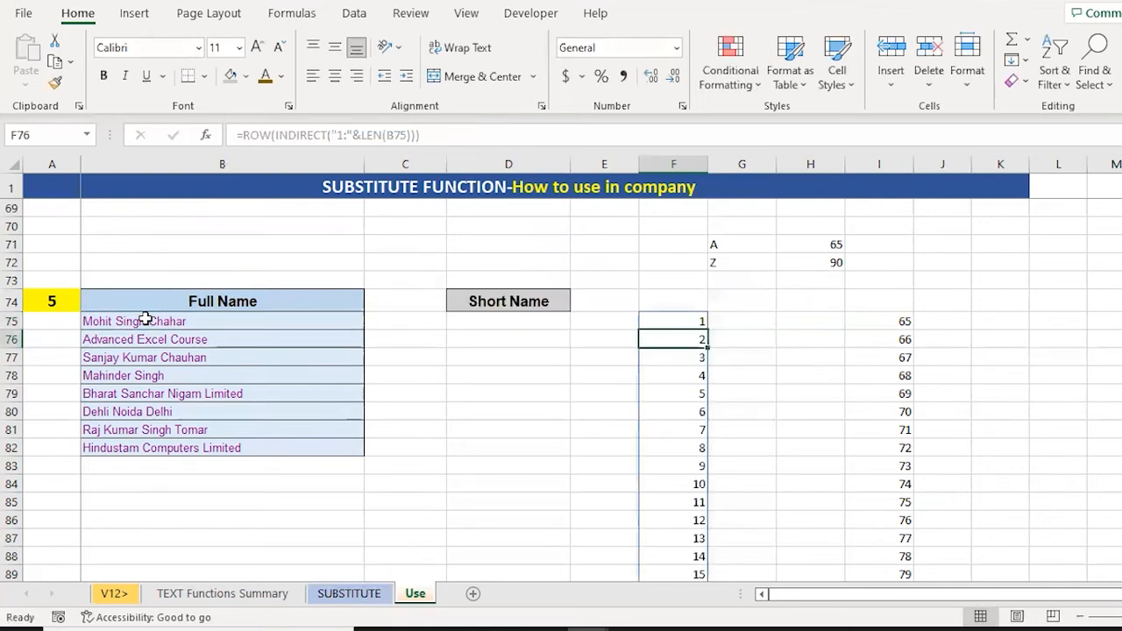
- Review the number sequence spilled down column F from its first to its last value
key(ctrl+Down)
key(Up)
key(ctrl+Up)
key(Up)
key(Up)
key(Down)
key(Down)
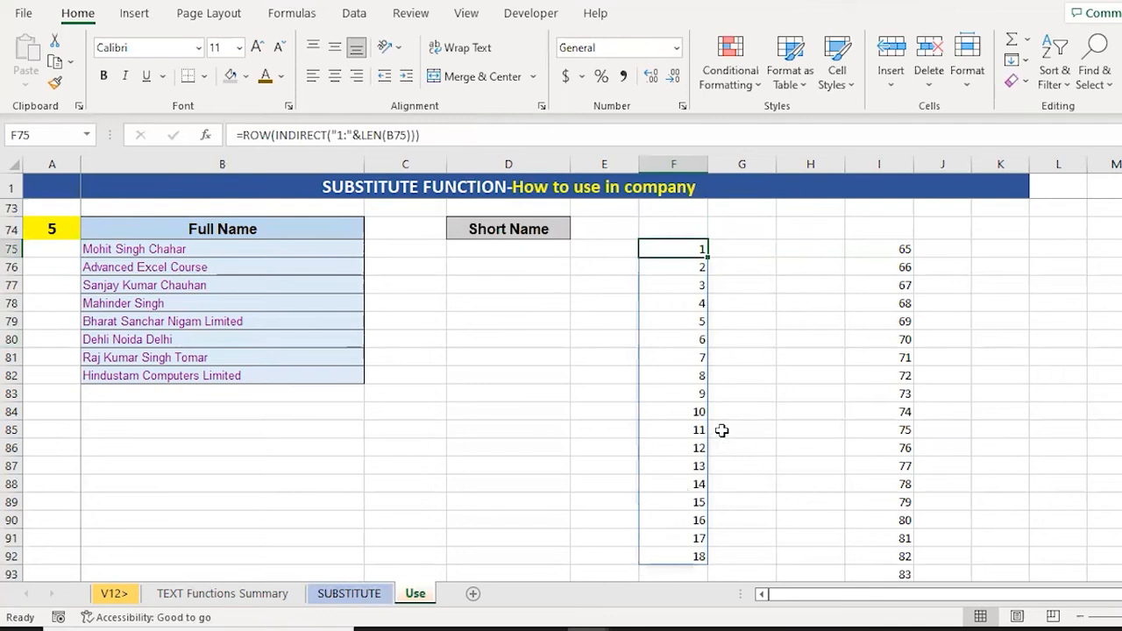
- Split the first full name into single characters by changing F75's formula to =MID(B75,ROW(INDIRECT("1:"&LEN(B75))),1)
key(F2)
key(Home)
key(Right)
text(MOD()
key(BackSpace)
key(BackSpace)
key(BackSpace)
text(ID()
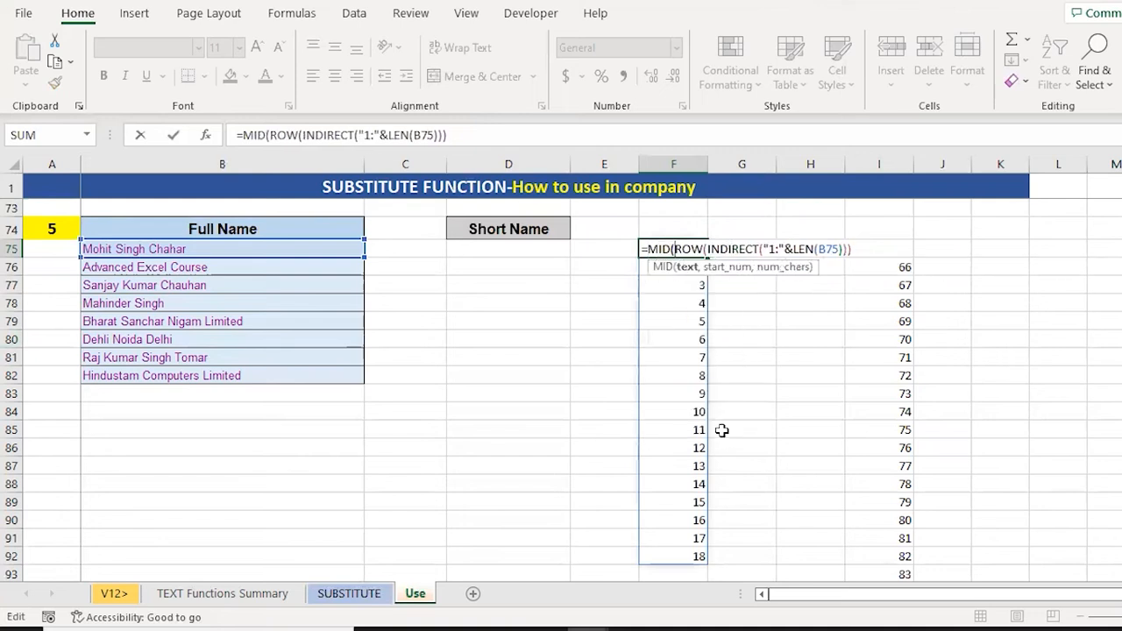
click(153, 250)
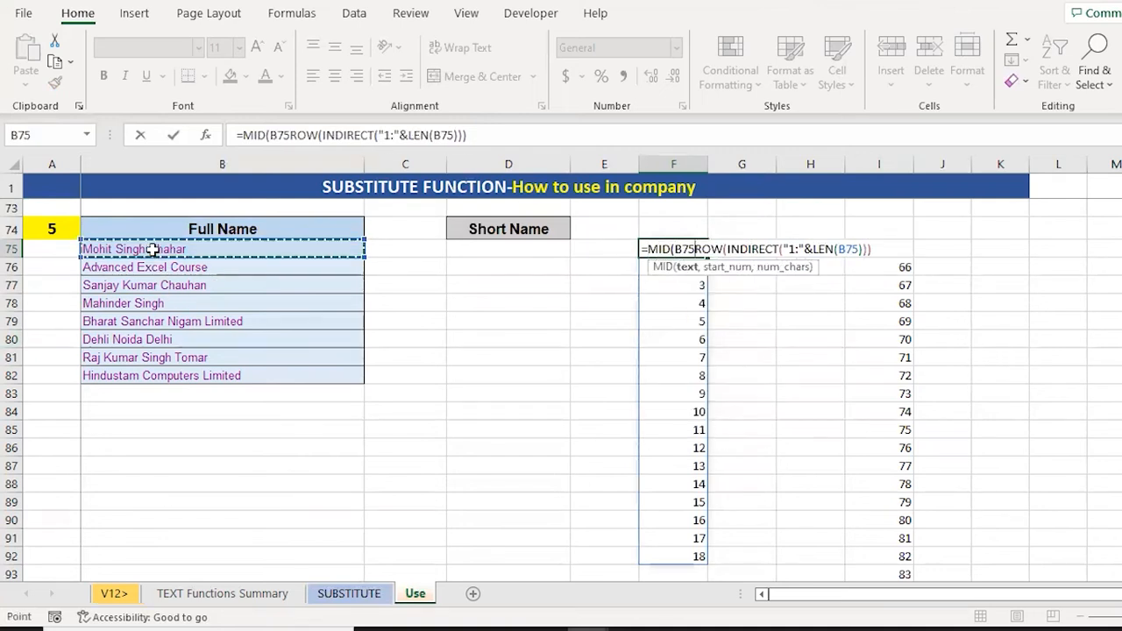
text(,)
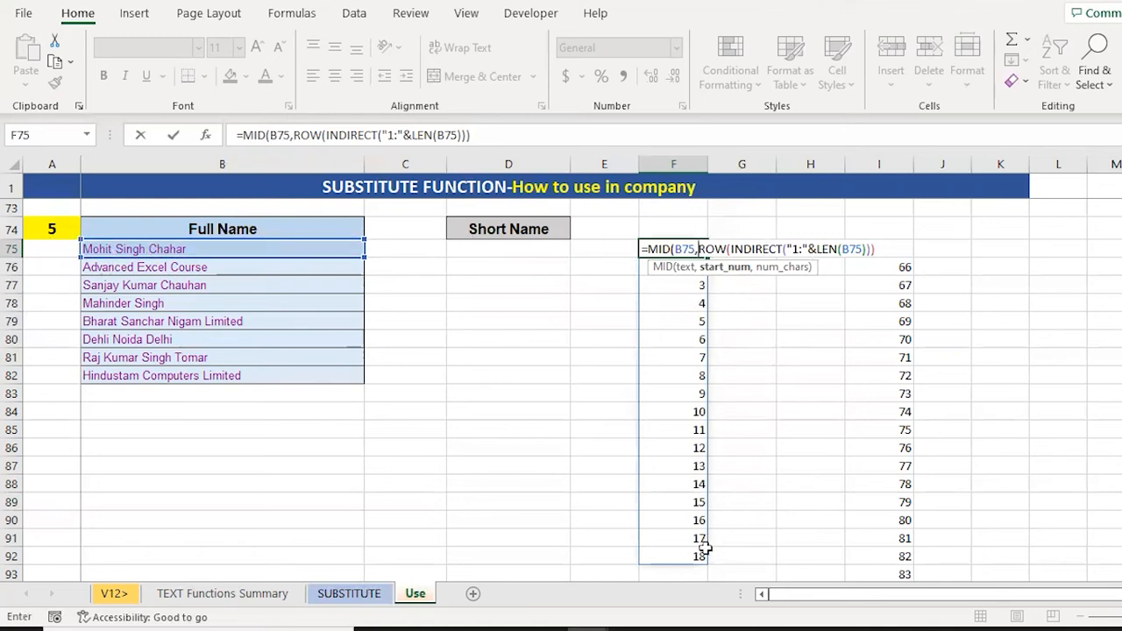
click(893, 249)
text(,1))
key(Return)
key(Up)
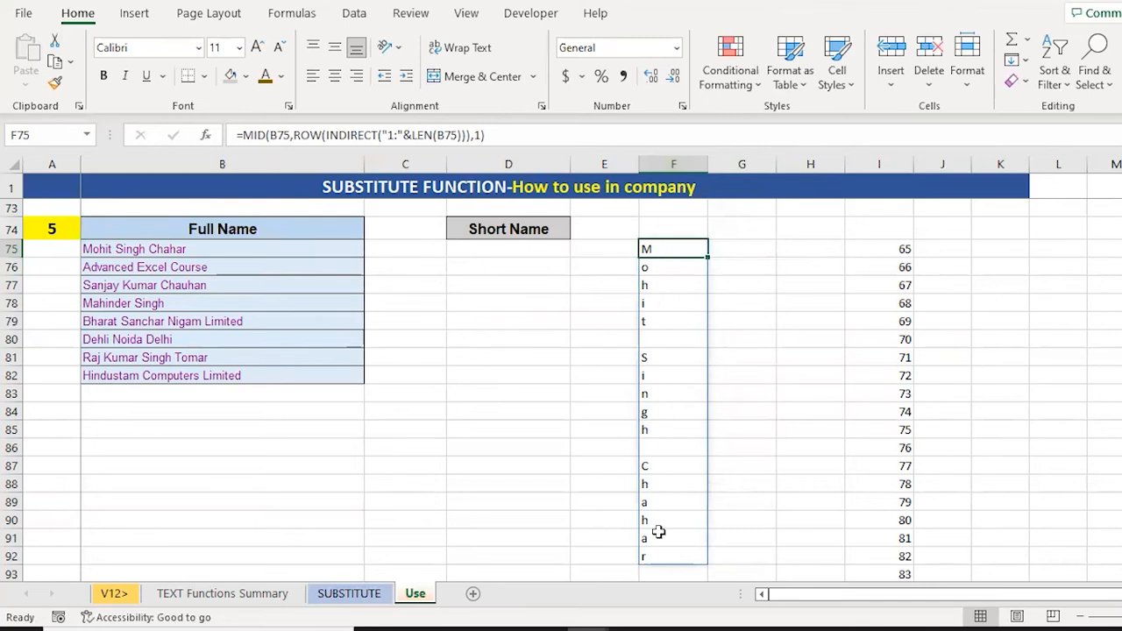
- Try getting the first letter's character code with =CODE(F75) in G75, and clear that cell
key(Right)
text(=COD)
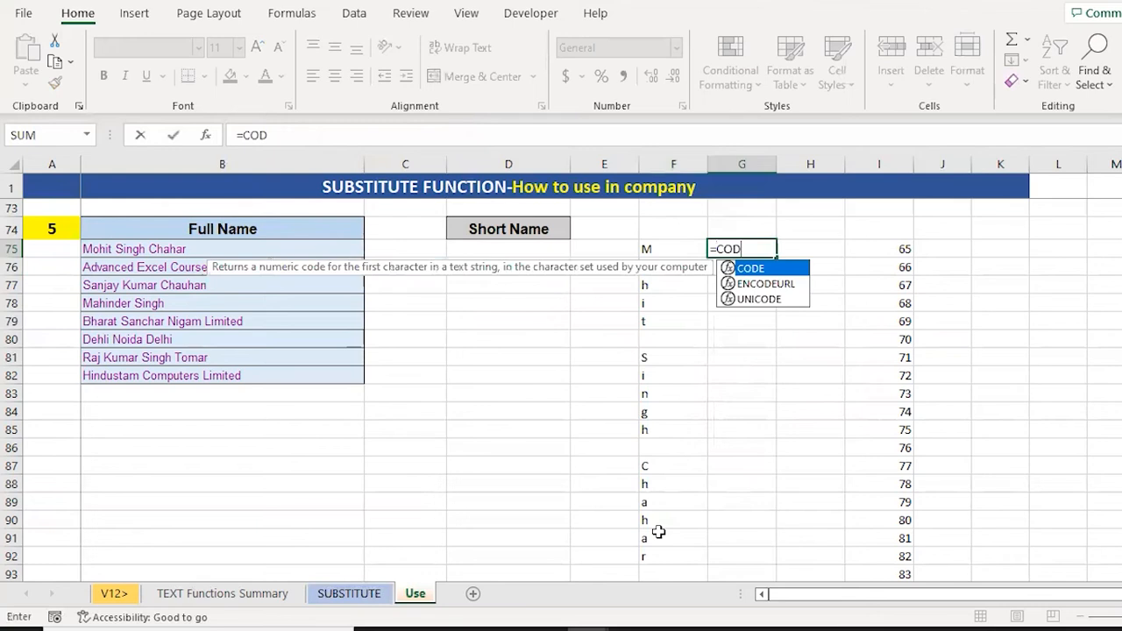
key(Tab)
text(F75)
key(Return)
key(Up)
text(=)
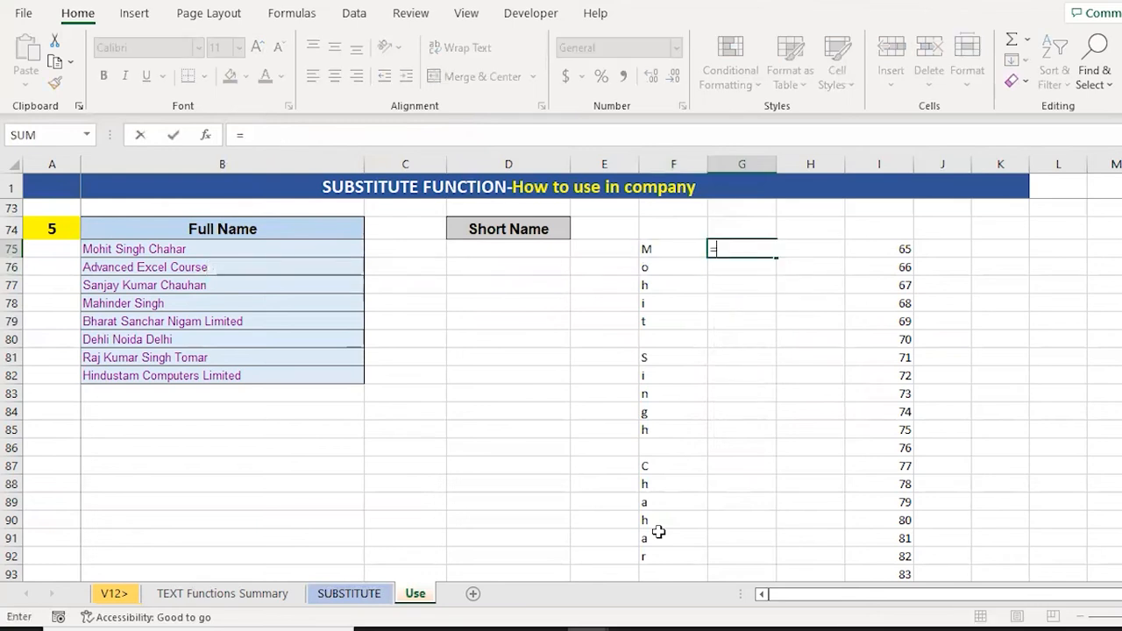
text(F75)
key(Escape)
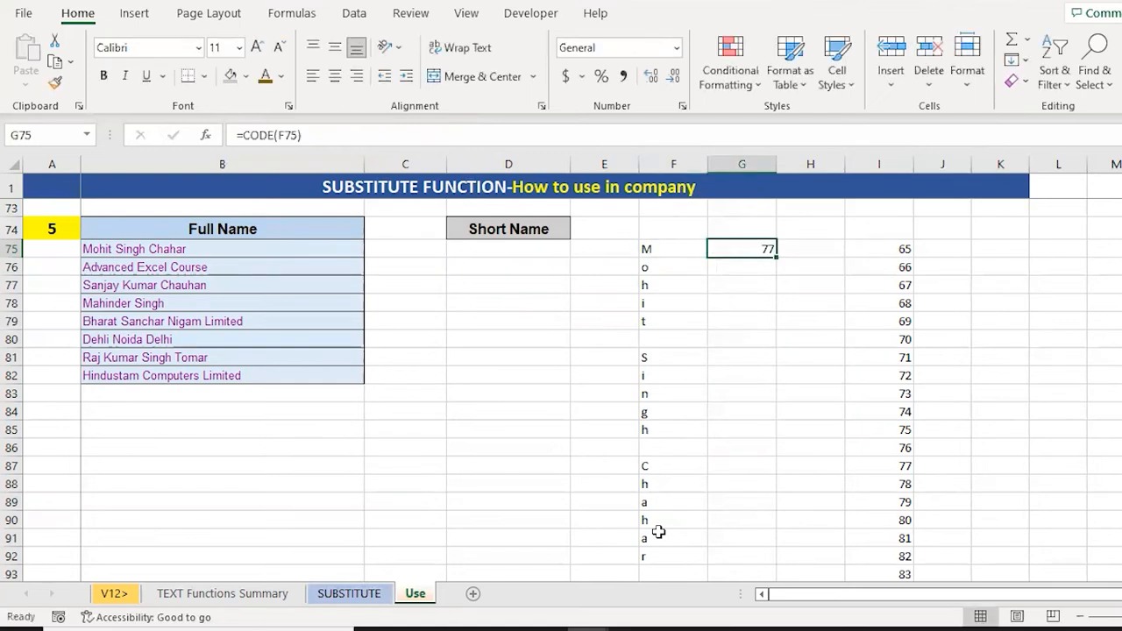
key(Delete)
- Copy the whole MID expression from F75's formula without its equals sign
key(Left)
key(F2)
key(shift+Left)
key(shift+Left)
key(shift+Left)
key(shift+Left)
key(shift+Left)
key(shift+Left)
key(shift+Left)
key(shift+Left)
key(shift+Left)
key(shift+Left)
key(shift+Left)
key(shift+Left)
key(shift+Left)
key(shift+Left)
key(shift+Left)
key(shift+Left)
key(shift+Left)
key(shift+Left)
key(shift+Left)
key(shift+Left)
key(ctrl+c)
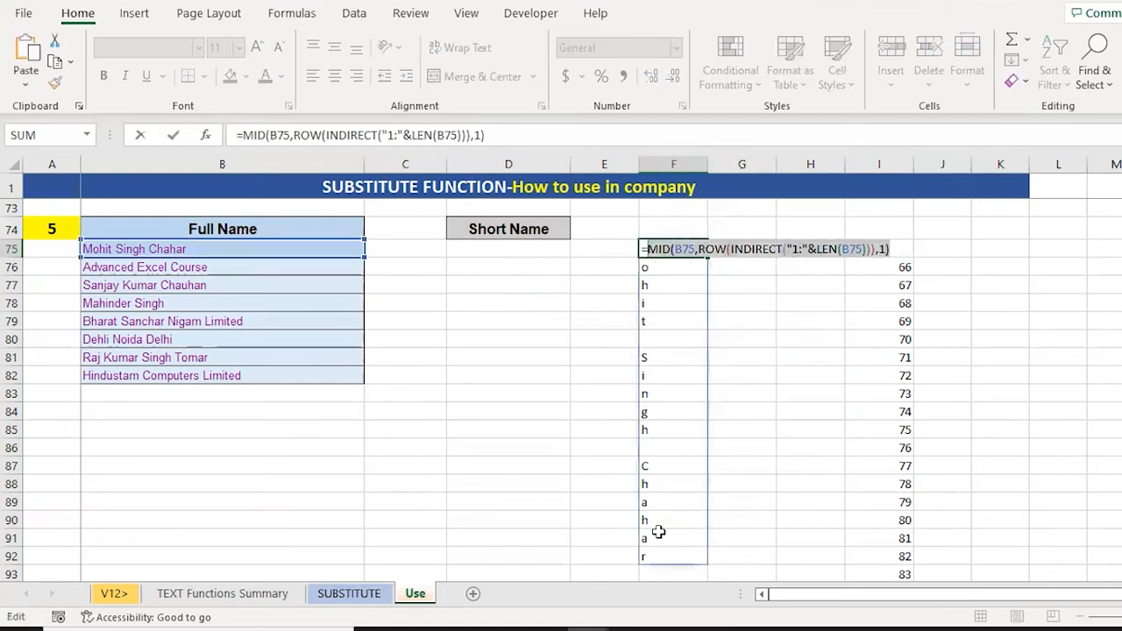
key(Tab)
- Get the code of every character by entering =CODE(MID(B75,ROW(INDIRECT("1:"&LEN(B75))),1)) in G75, reusing the copied expression
text(=)
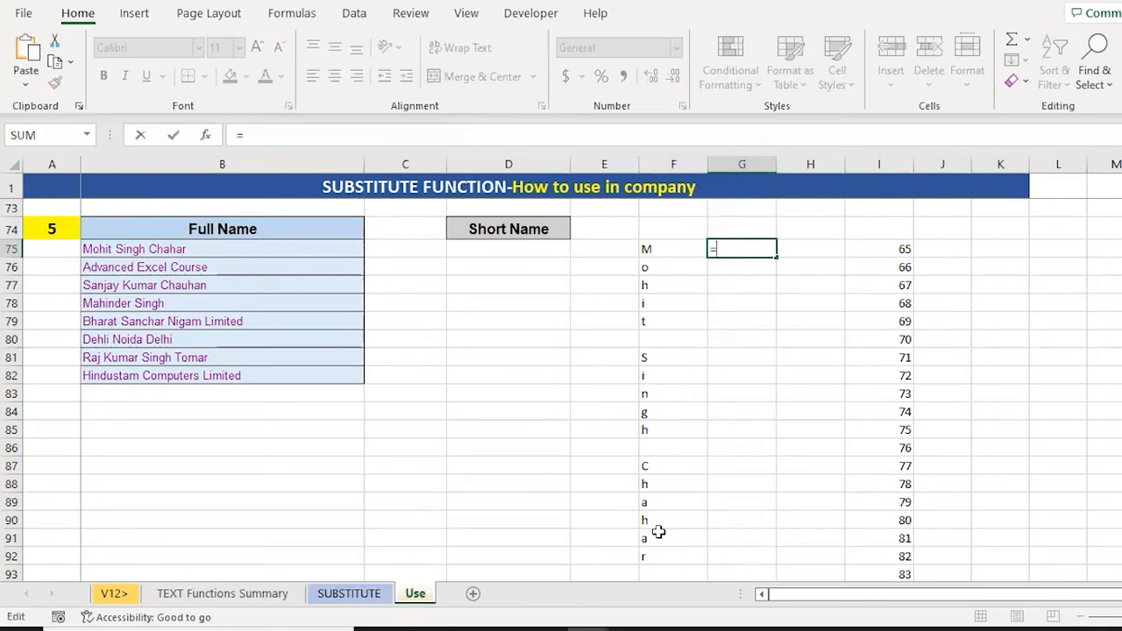
text(COM)
key(BackSpace)
text(D)
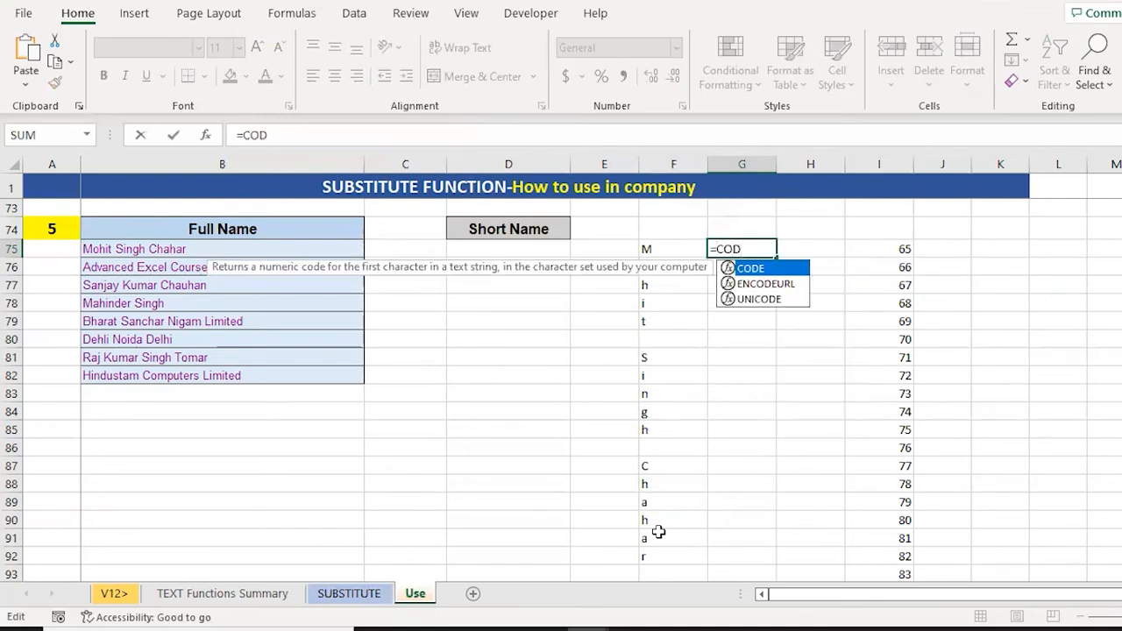
key(Tab)
key(ctrl+v)
text())
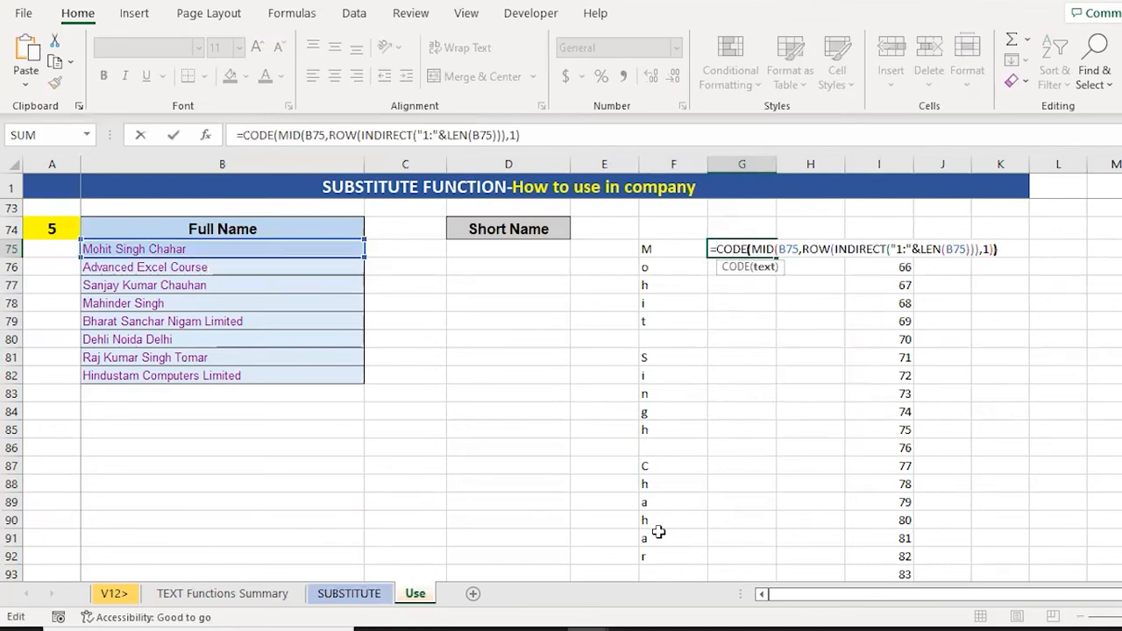
key(ctrl+Return)
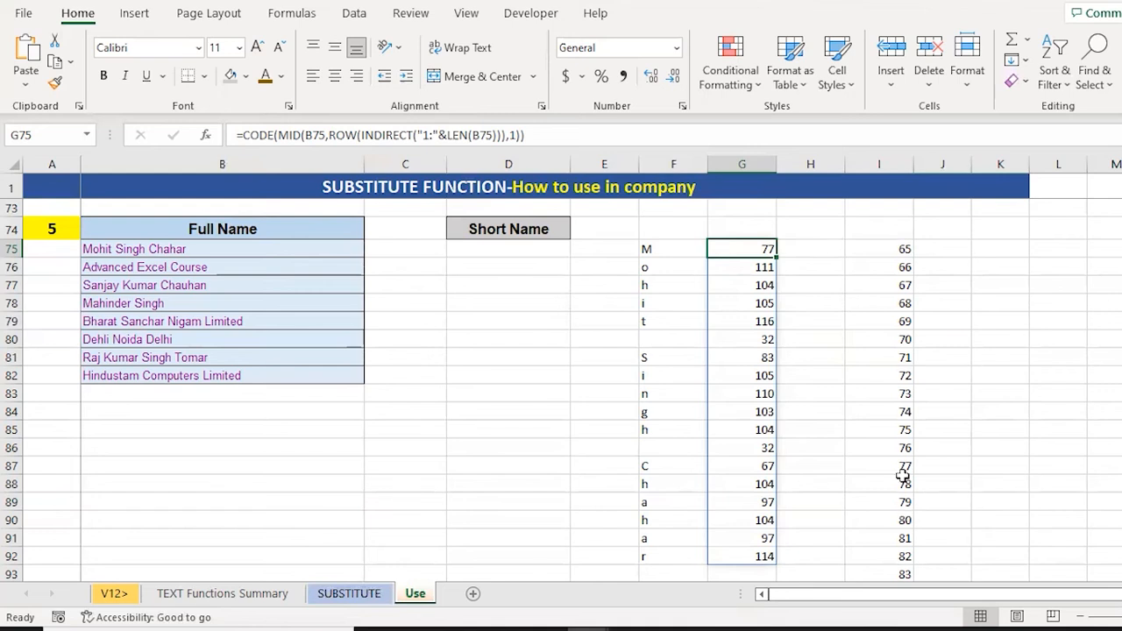
- Enter the sample values 22, 33, 44 and 55 across cells J73 to M73
key(Up)
key(Up)
key(Up)
key(Up)
key(Up)
key(Down)
key(Down)
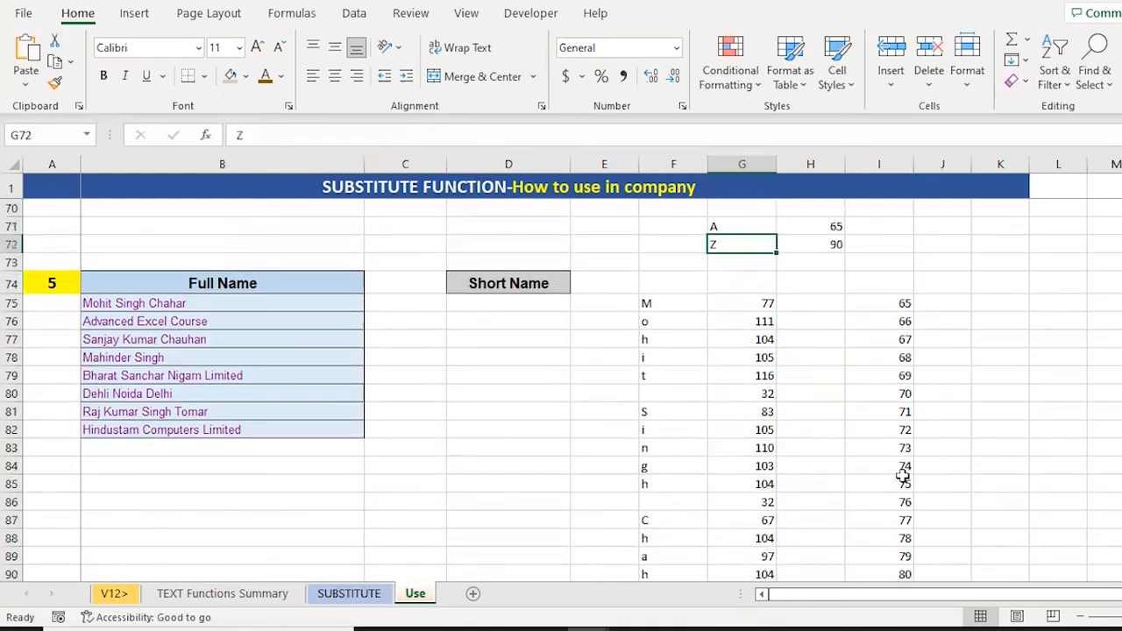
key(Right)
key(Right)
key(Right)
key(Up)
key(Down)
key(Down)
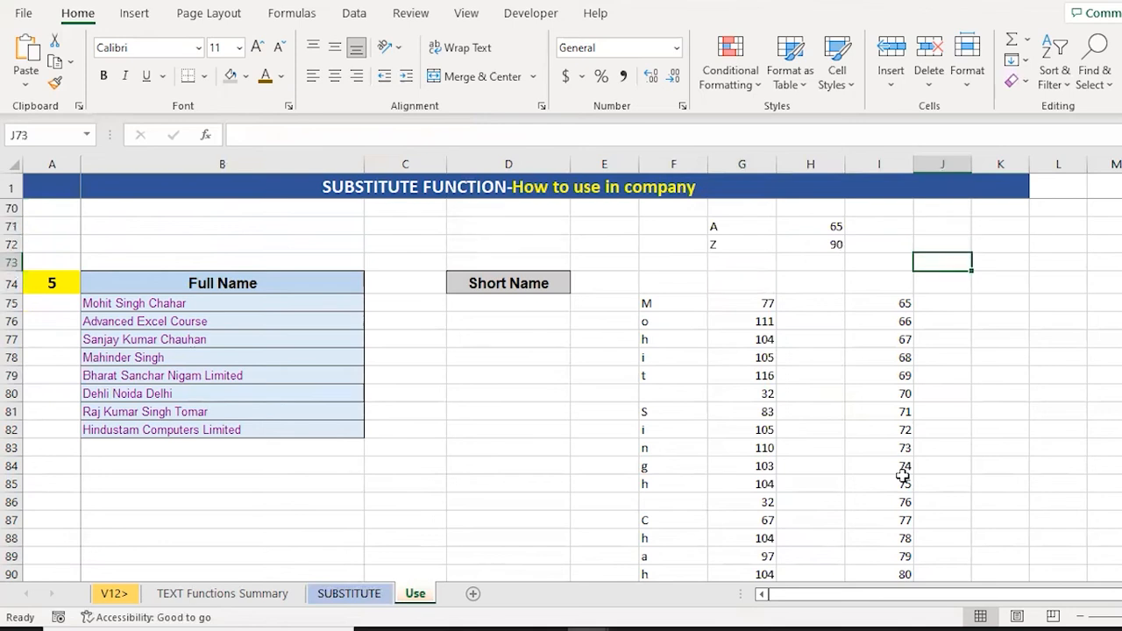
text(22)
key(Right)
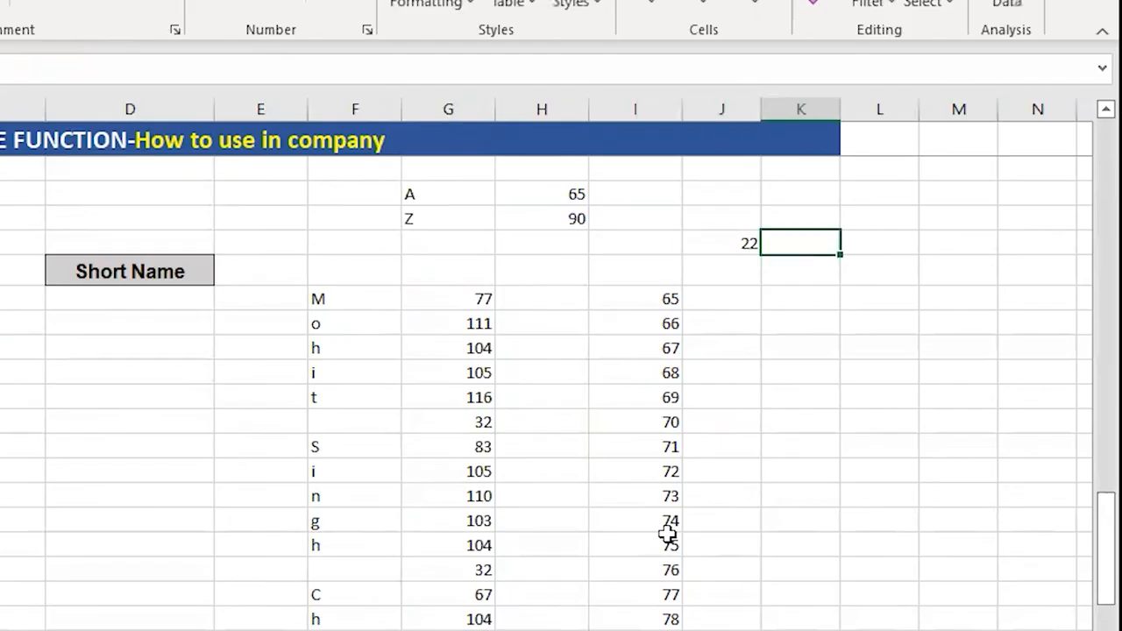
text(33)
key(Right)
text(44)
key(Right)
text(55)
key(Right)
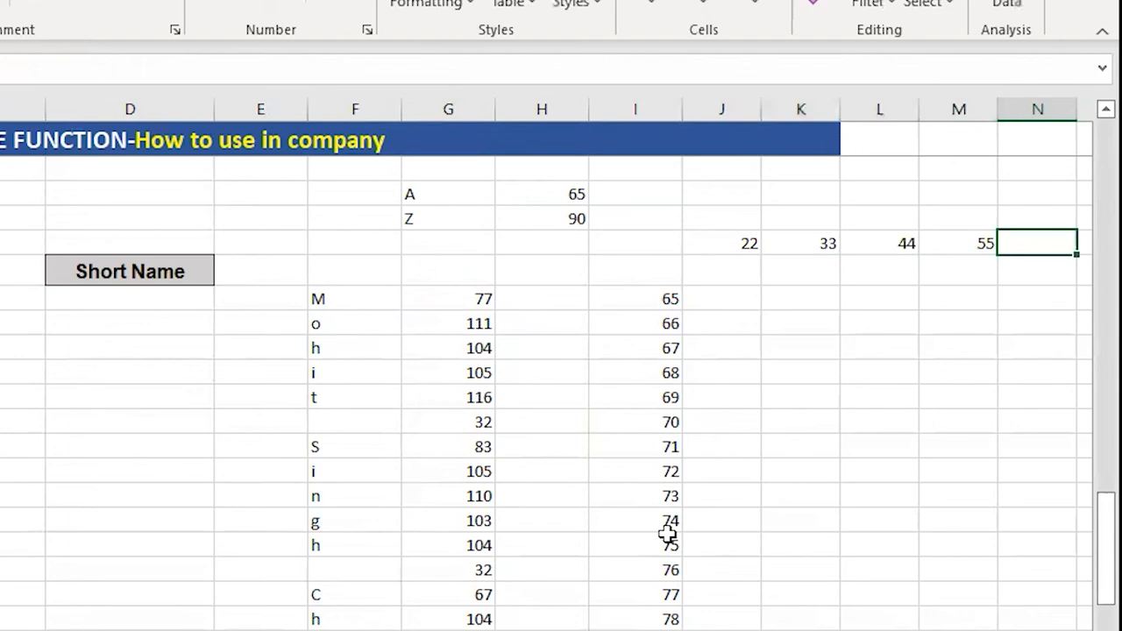
- Enter 44 in M71 as the value to look up in the sample row
key(Up)
key(Up)
key(Left)
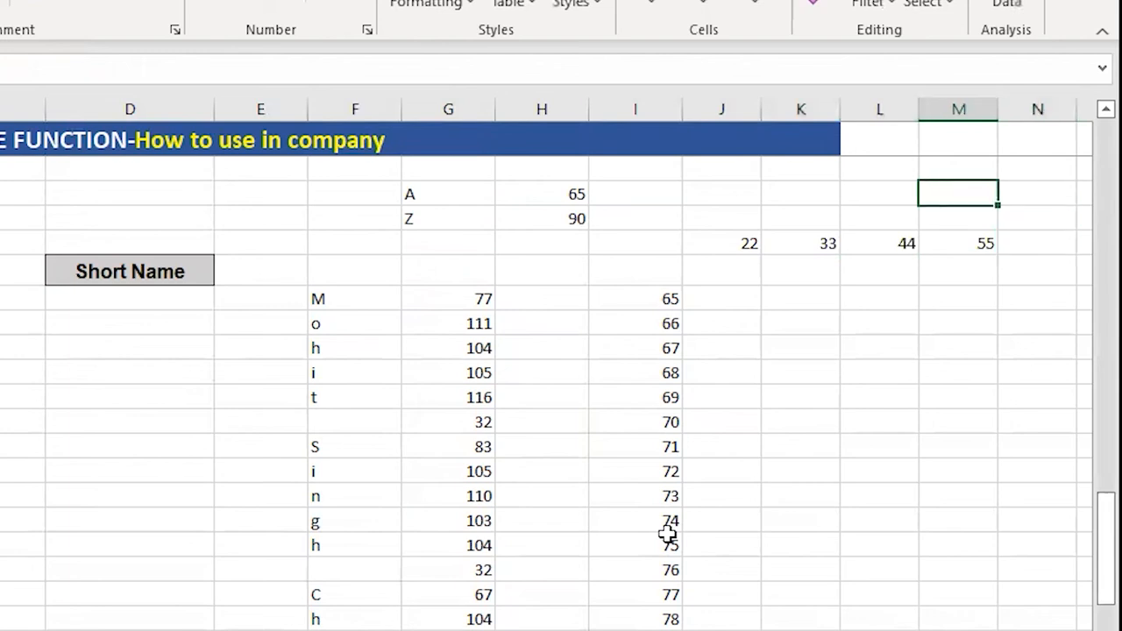
text(44)
key(Right)
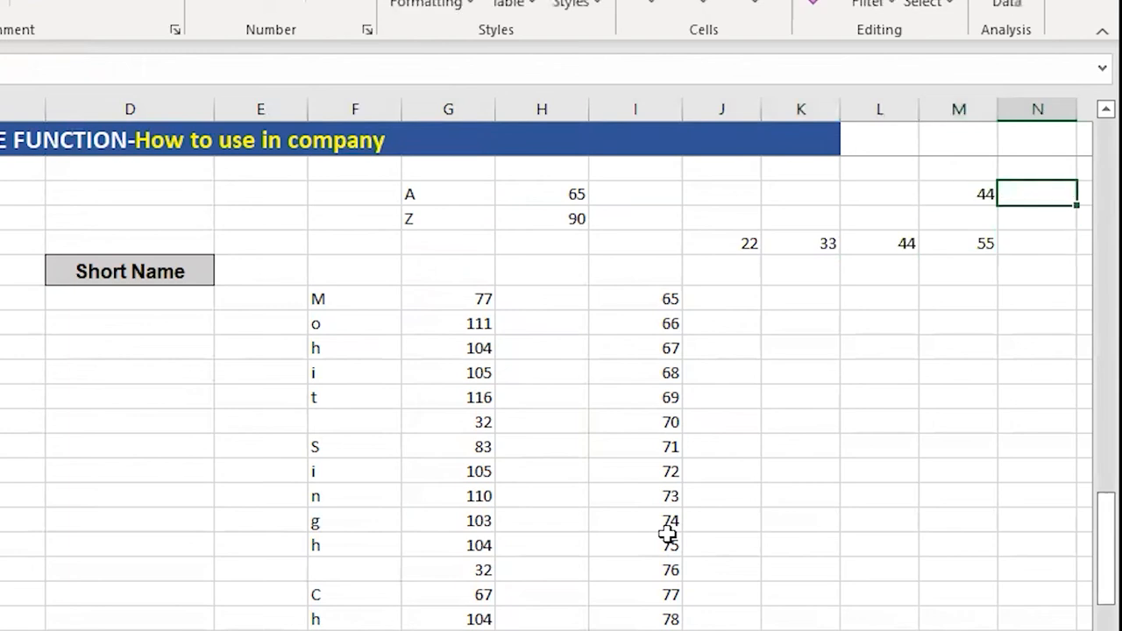
- Find the lookup value's position in the sample row with the exact-match formula =MATCH(M71,J73:M73,0) in N71
text(=MAT)
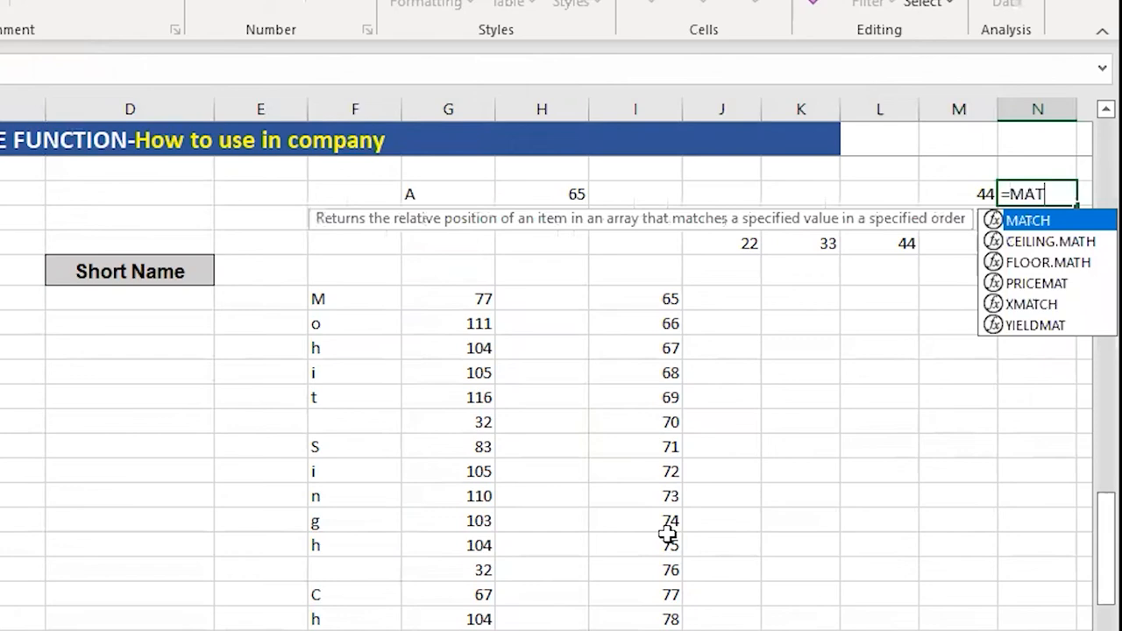
key(Tab)
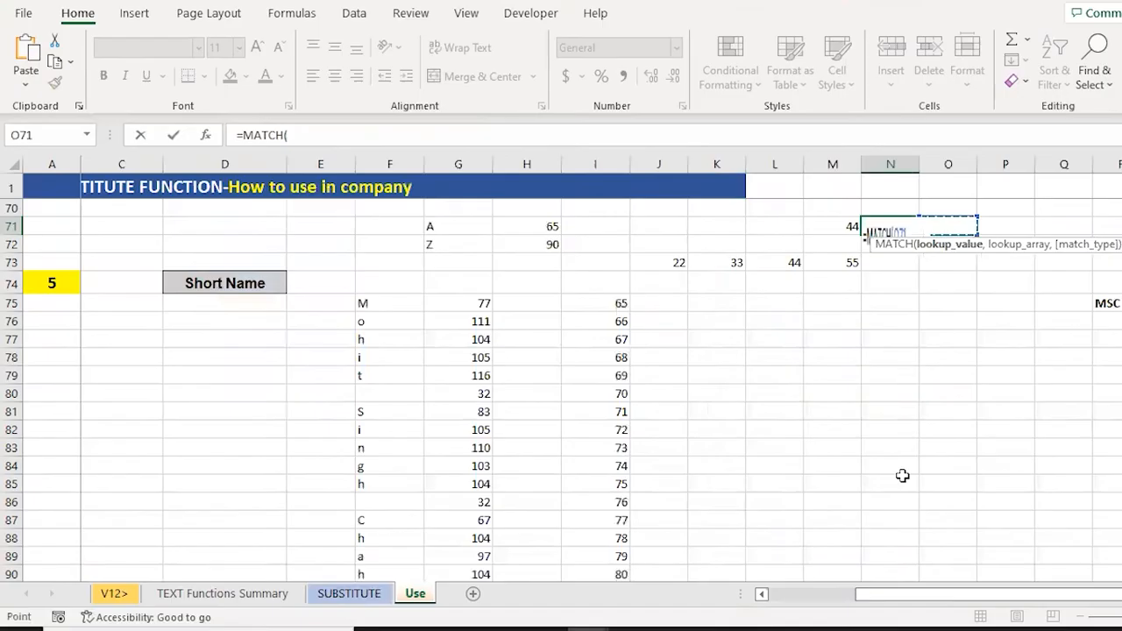
key(Left)
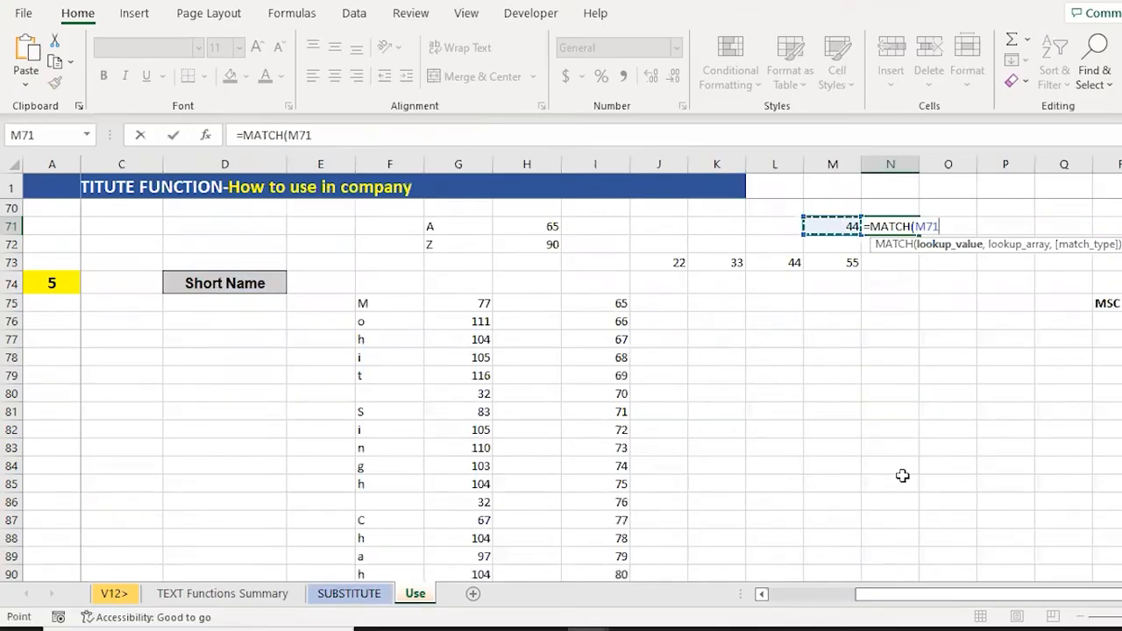
text(,)
key(Down)
key(Down)
key(Left)
key(Left)
key(shift+Right)
key(Left)
key(Left)
key(shift+Right)
key(shift+Right)
key(shift+Right)
text(,)
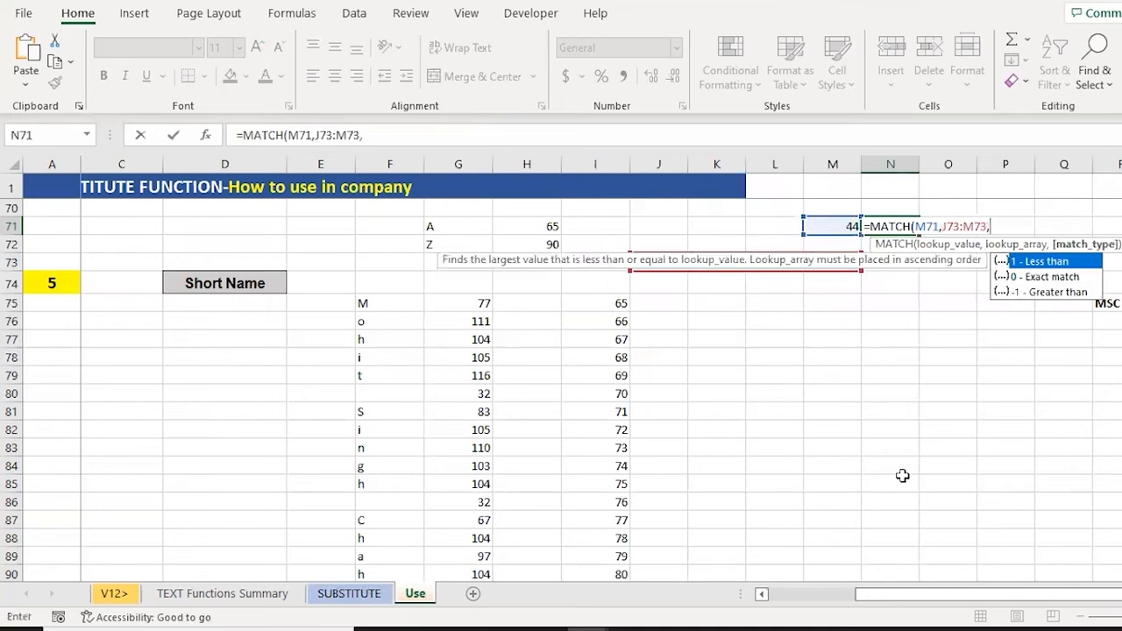
text(0)
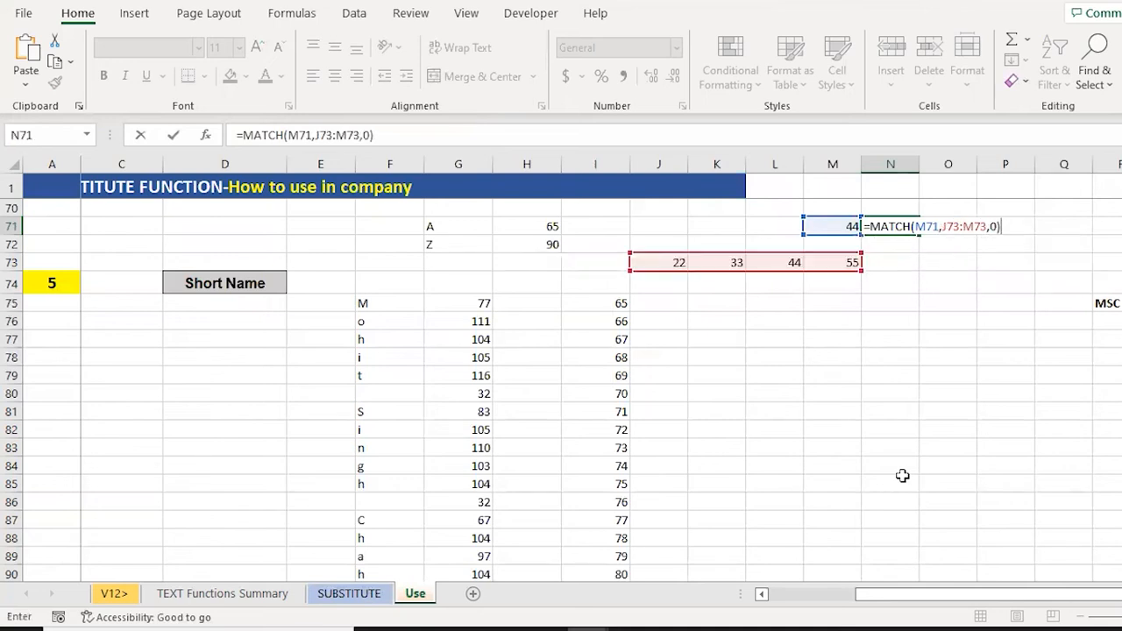
key(Return)
key(Up)
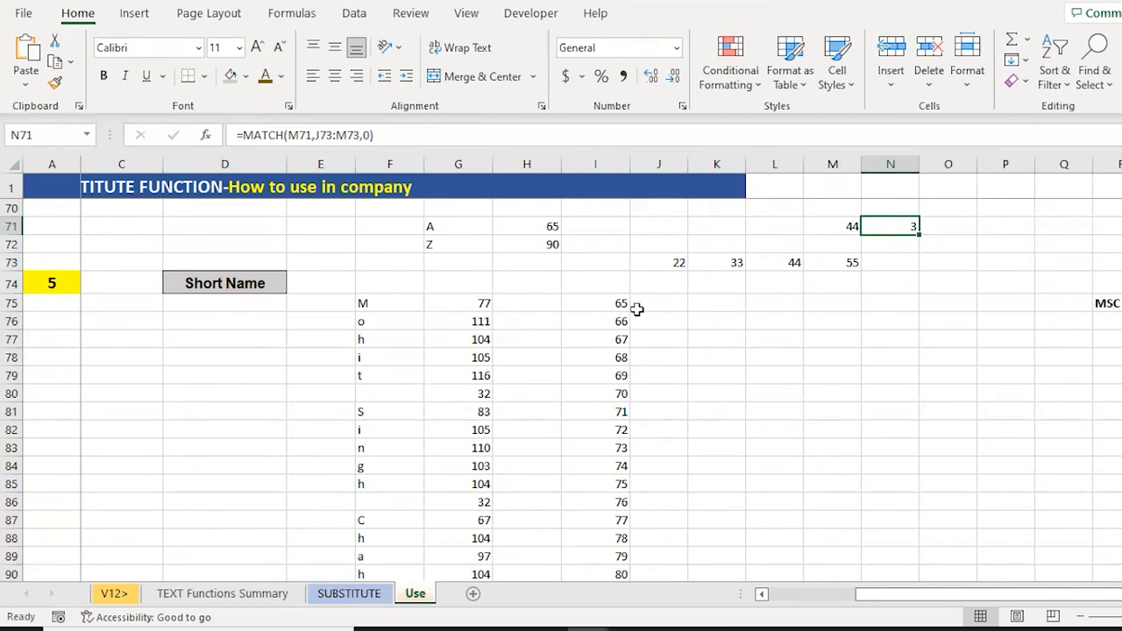
- Copy the whole CODE(MID(B75,ROW(INDIRECT("1:"&LEN(B75))),1)) expression from G75 without its equals sign, leaving that cell's formula as is
click(332, 305)
key(Left)
key(Left)
key(Left)
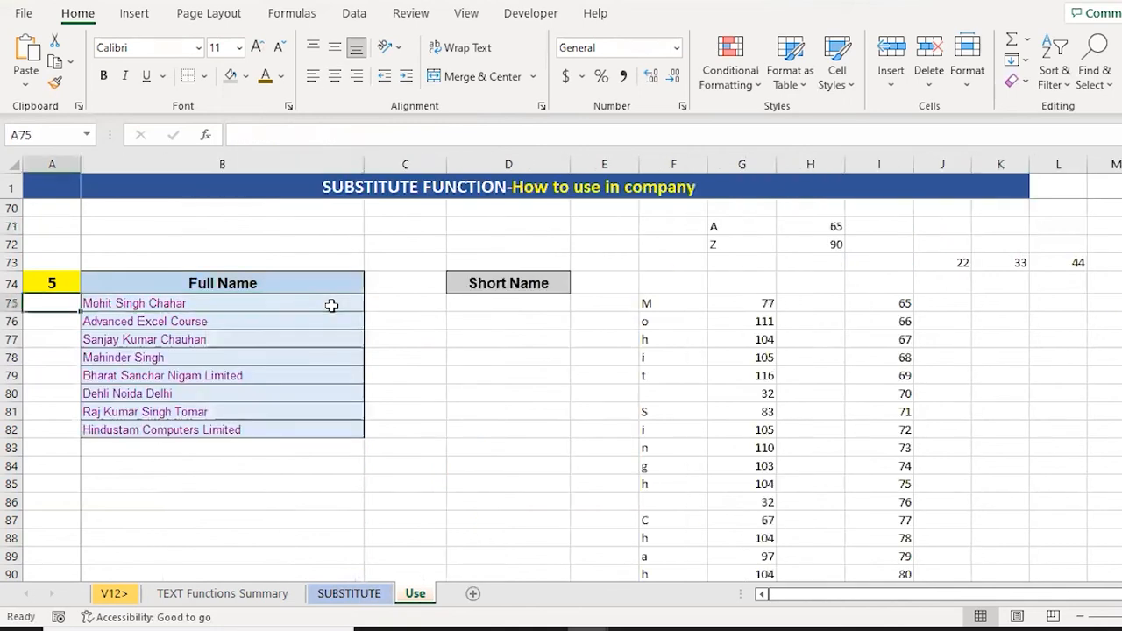
key(Right)
key(Right)
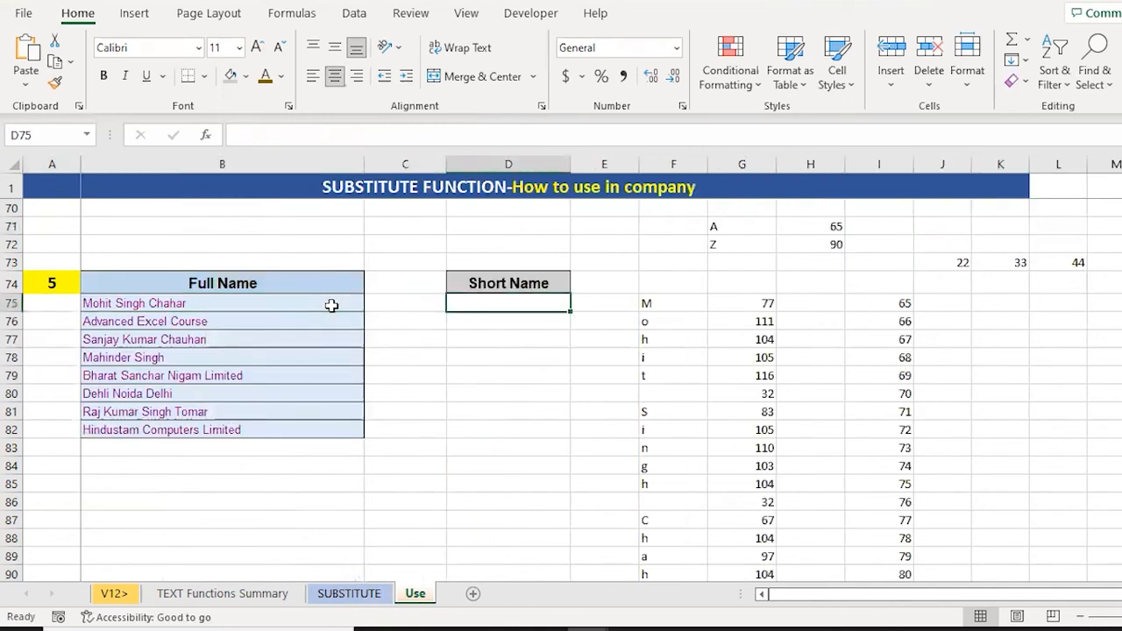
key(Right)
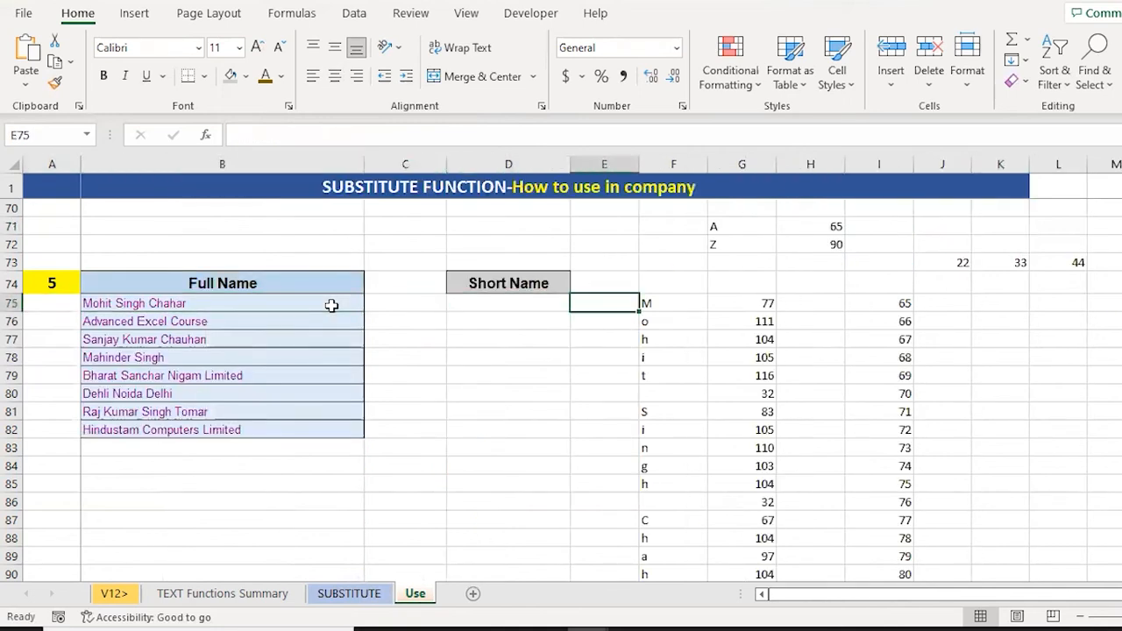
key(Right)
key(Right)
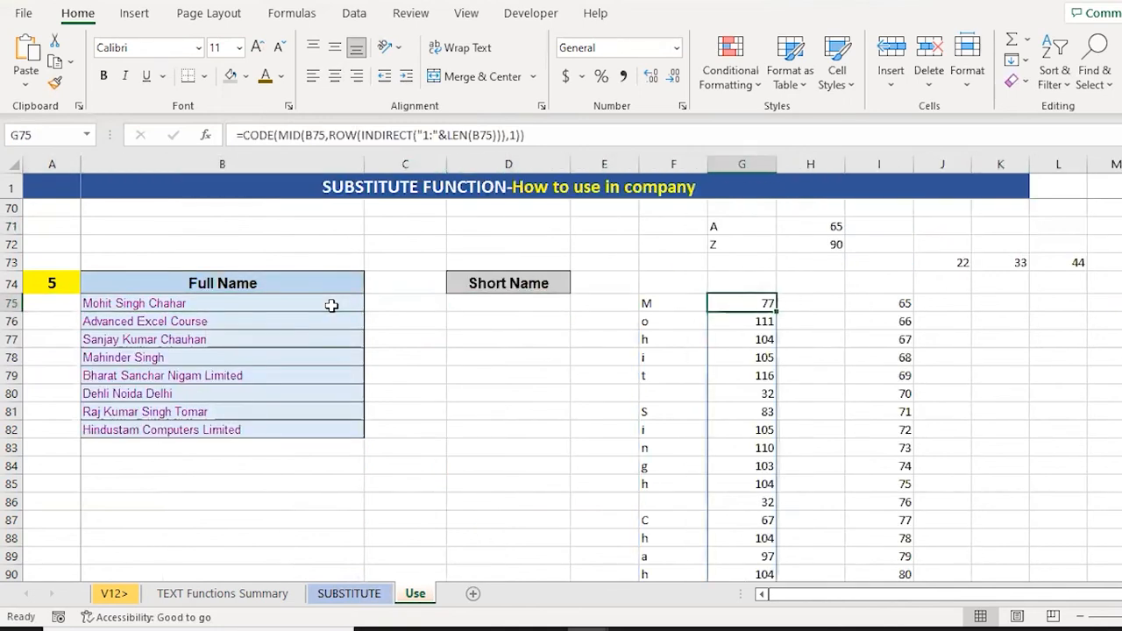
click(564, 136)
key(ctrl+shift+Left)
key(ctrl+shift+Left)
key(ctrl+shift+Left)
key(ctrl+shift+Left)
key(ctrl+shift+Left)
key(ctrl+shift+Left)
key(ctrl+shift+Left)
key(ctrl+shift+Left)
key(ctrl+shift+Left)
key(ctrl+shift+Left)
key(ctrl+shift+Left)
key(ctrl+shift+Left)
key(ctrl+shift+Left)
key(ctrl+shift+Left)
key(ctrl+shift+Left)
key(ctrl+shift+Left)
key(ctrl+shift+Left)
key(shift+Left)
key(shift+Left)
key(shift+Left)
key(shift+Left)
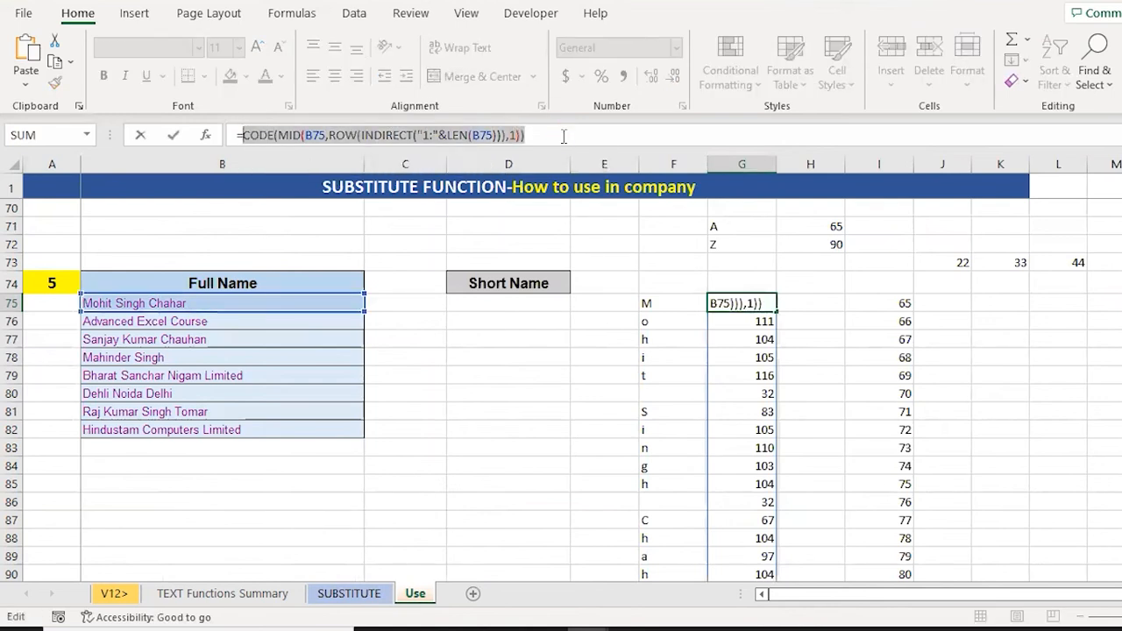
key(Escape)
- Enter the unfinished formula as plain text in D75, starting MATCH( followed by the copied CODE expression and a comma
key(Left)
key(Left)
key(Left)
text(=M)
key(BackSpace)
key(BackSpace)
text(MATCH)
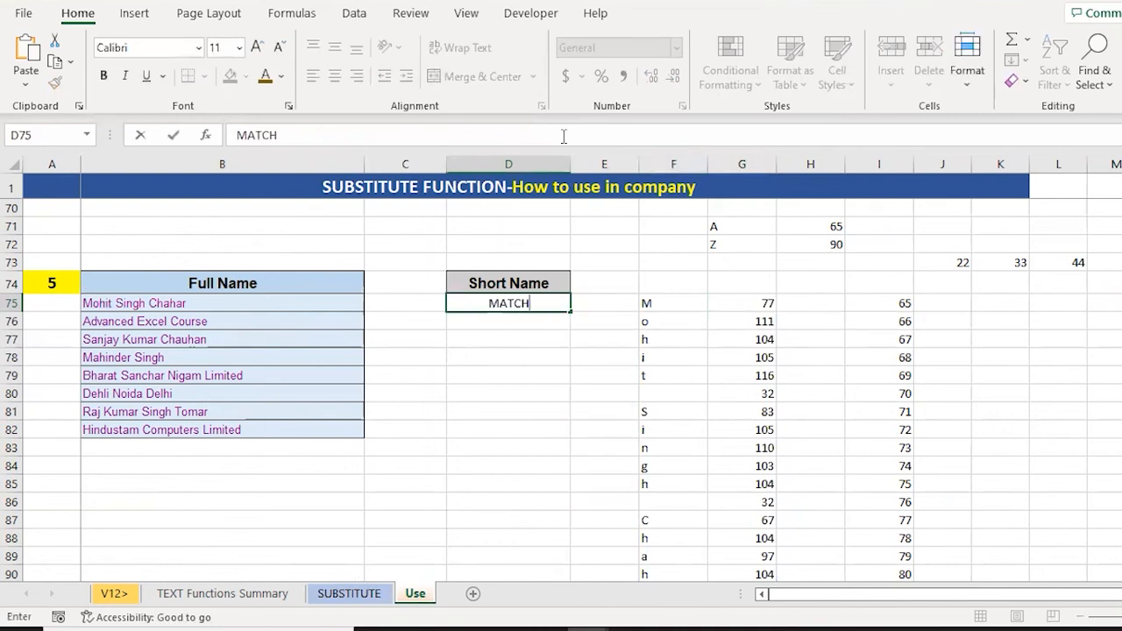
text(()
key(ctrl+v)
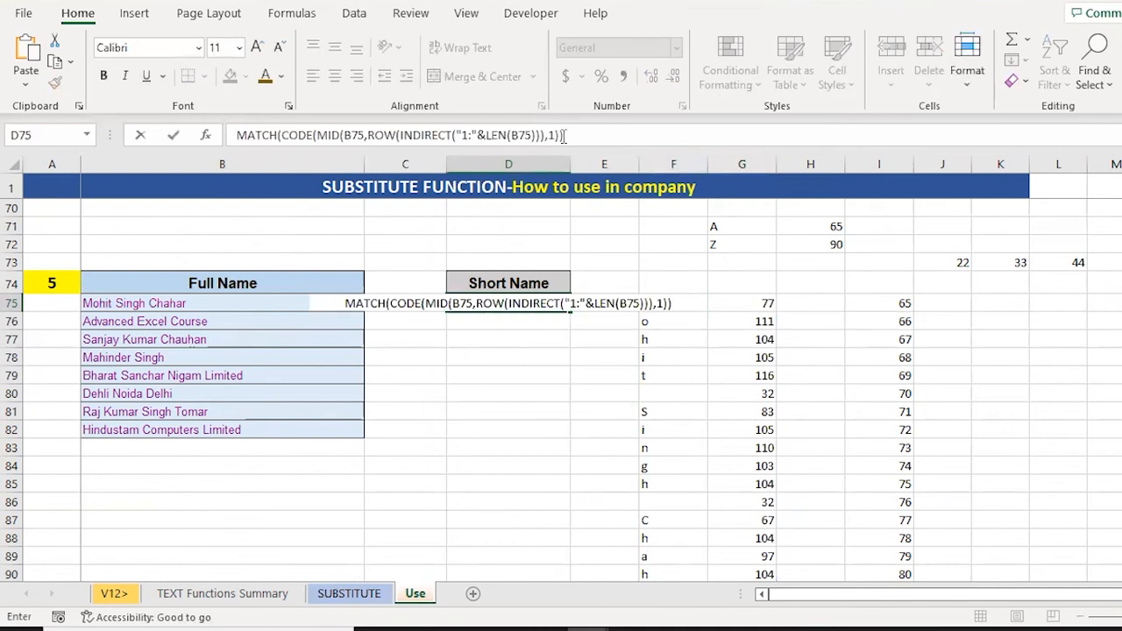
text(,)
key(Return)
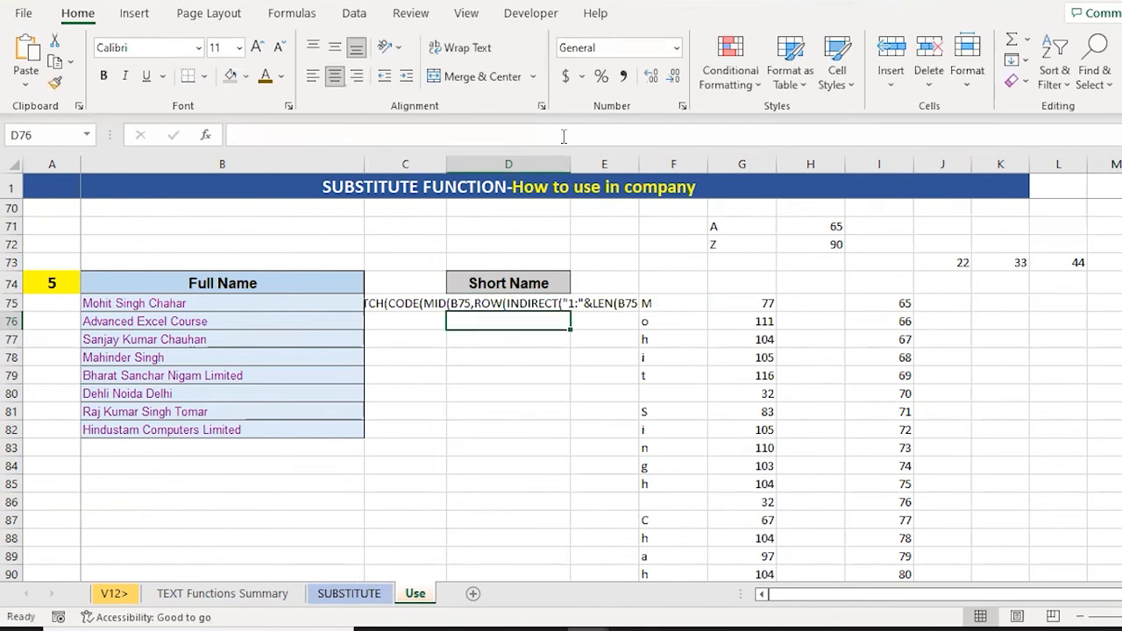
- Copy the ROW(INDIRECT("65:90")) expression from I75 without its equals sign
key(Right)
key(Right)
key(Right)
key(Right)
key(Right)
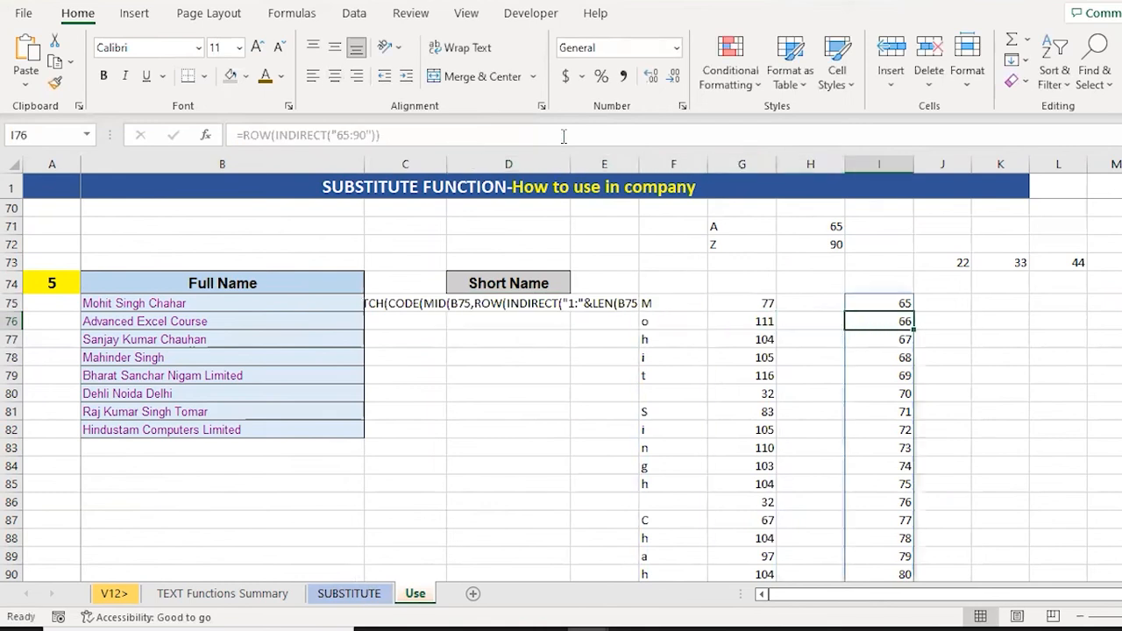
key(Up)
key(F2)
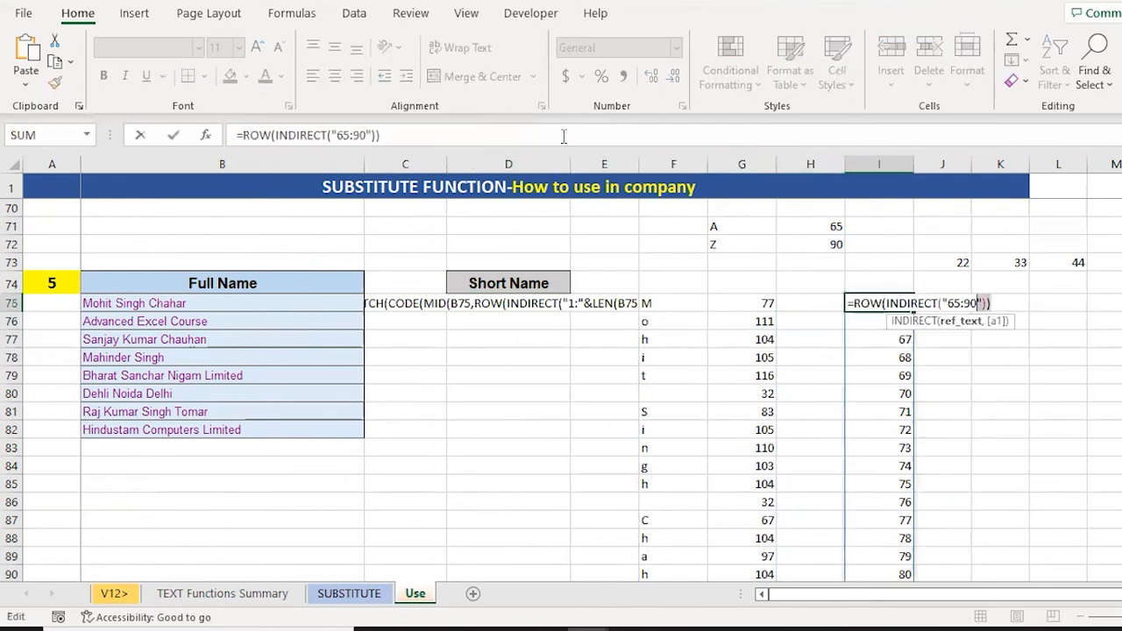
key(shift+Right)
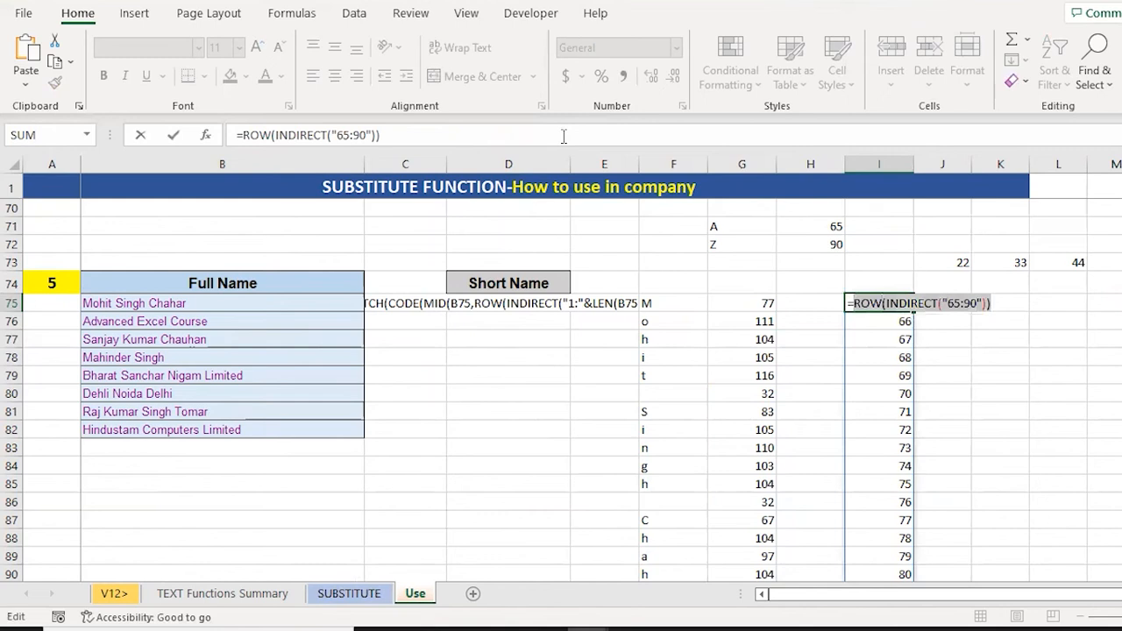
key(Escape)
- Complete D75 as the working formula =MATCH(CODE(MID(B75,ROW(INDIRECT("1:"&LEN(B75))),1)),ROW(INDIRECT("65:90")),0)
key(Left)
key(Left)
key(Left)
key(Left)
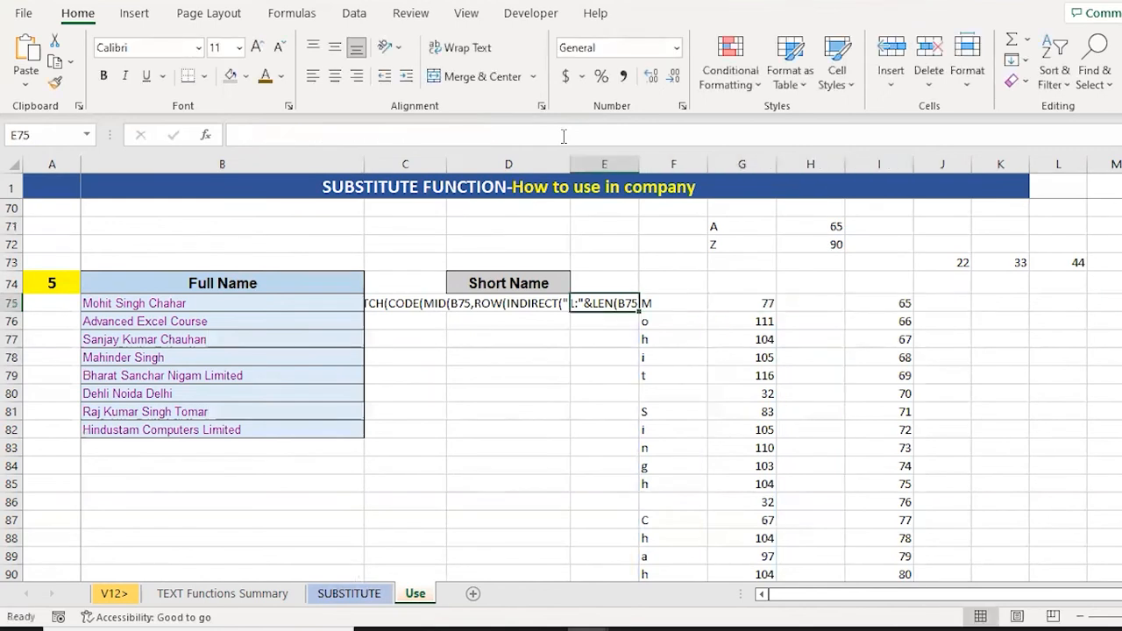
key(Left)
text(2)
key(Escape)
key(F2)
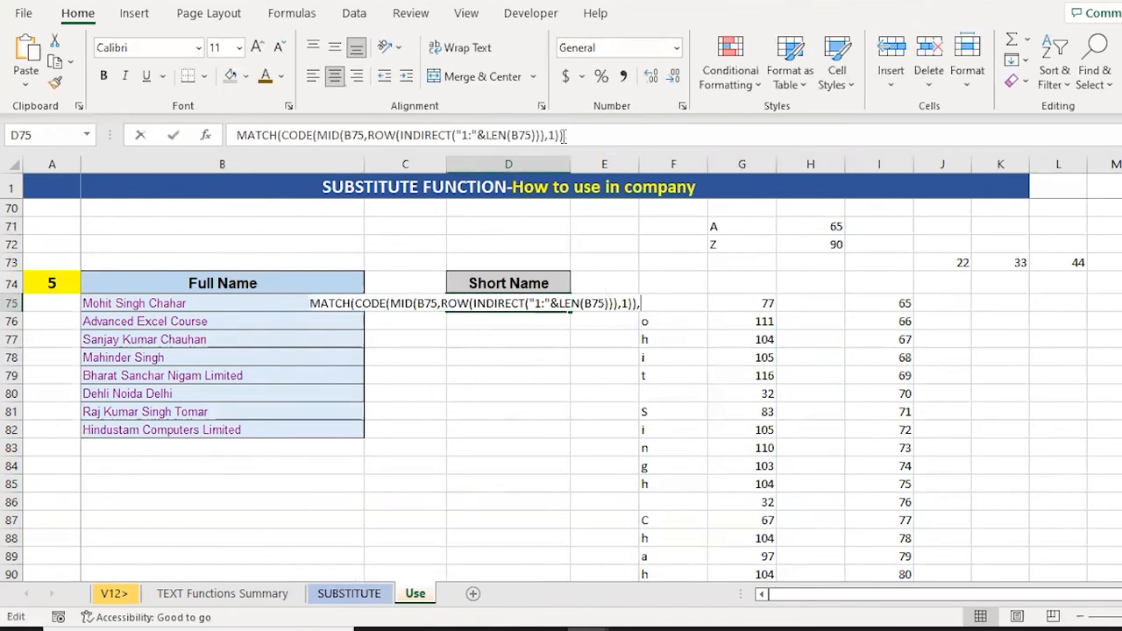
text(ROW(INDIRECT("65:90")),0)
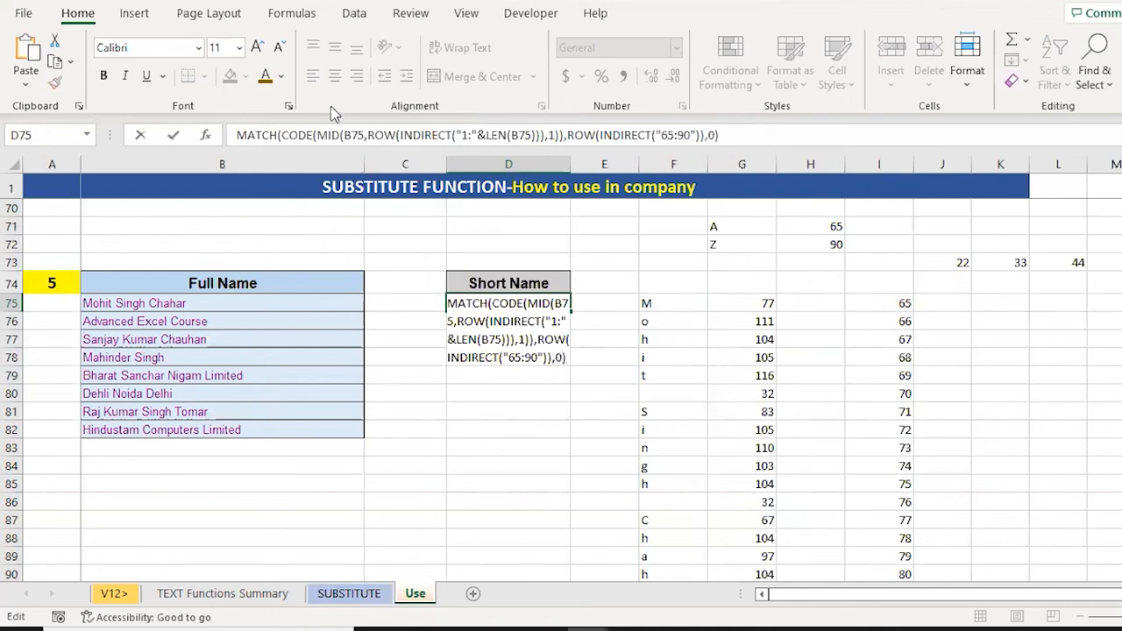
click(236, 134)
text(-)
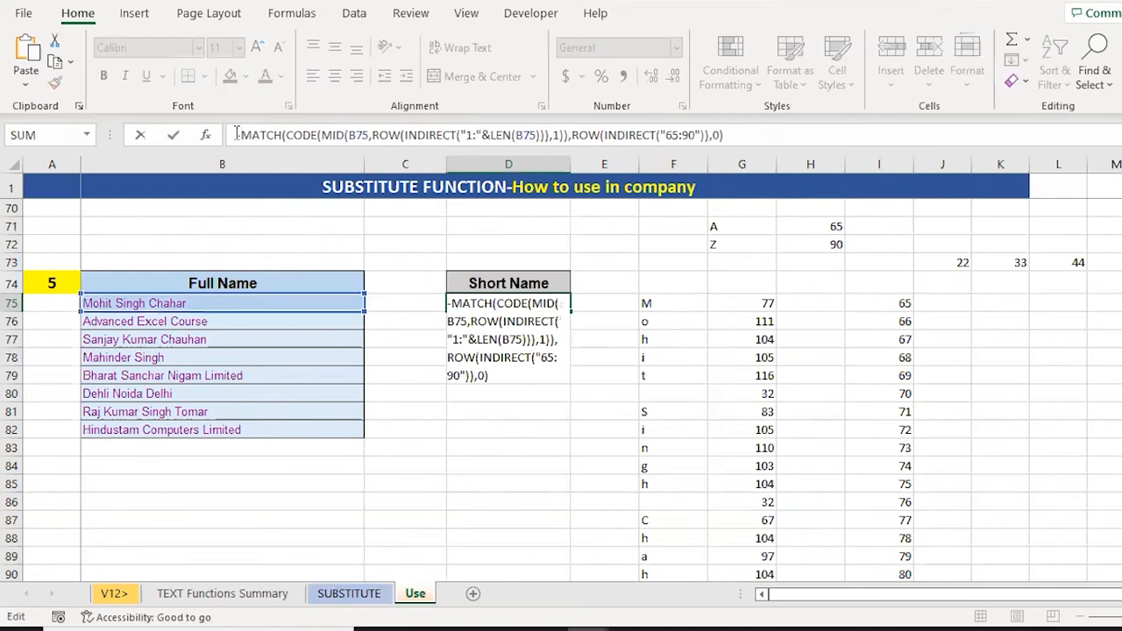
key(BackSpace)
text(=)
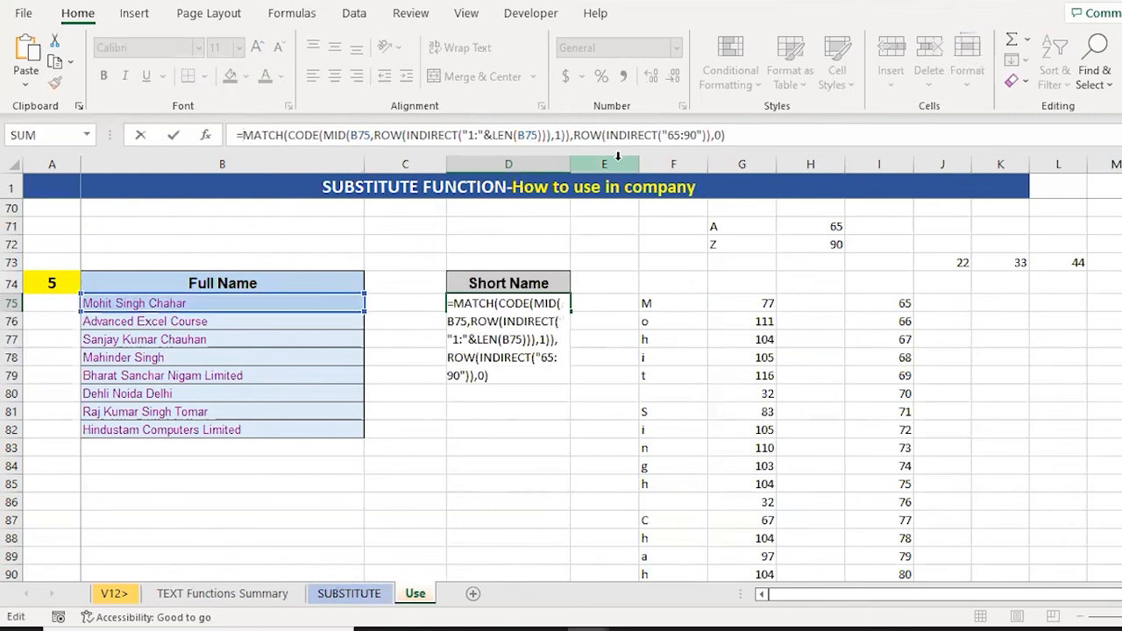
key(Return)
- Wrap the MATCH formula in D75 in ISNUMBER so each character is tested for being a capital letter
click(522, 303)
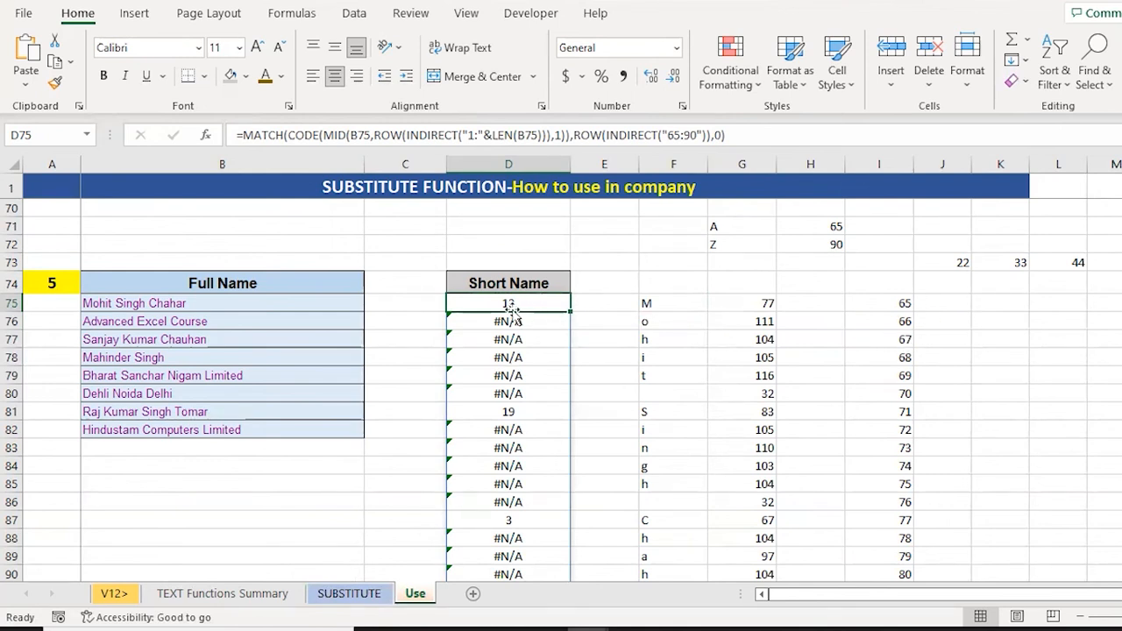
click(244, 135)
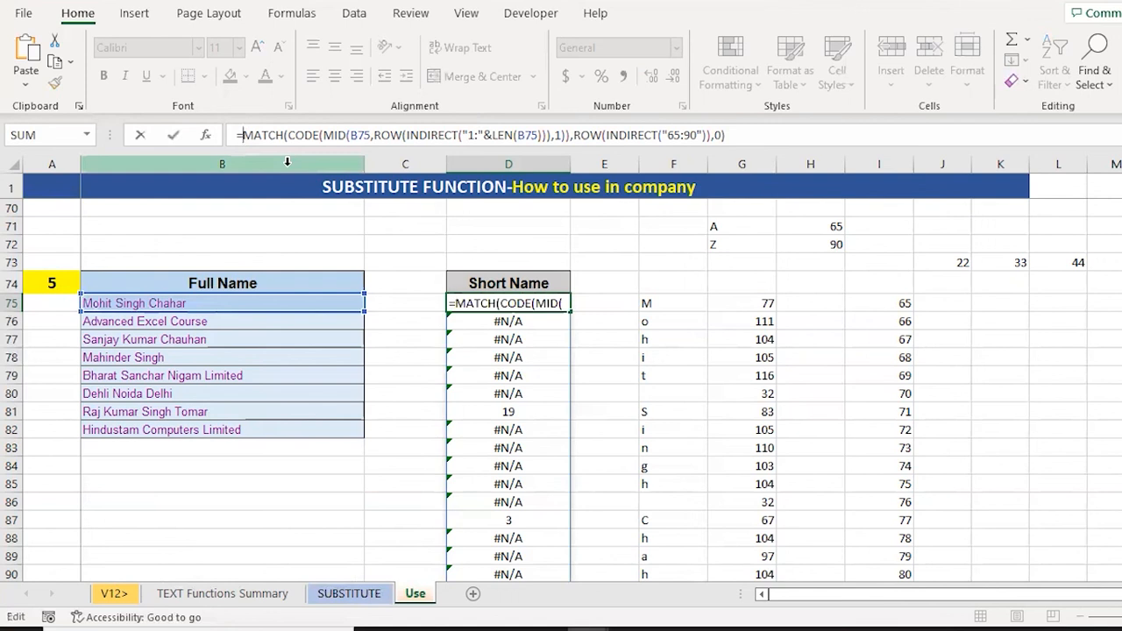
text(ISNUMBER()
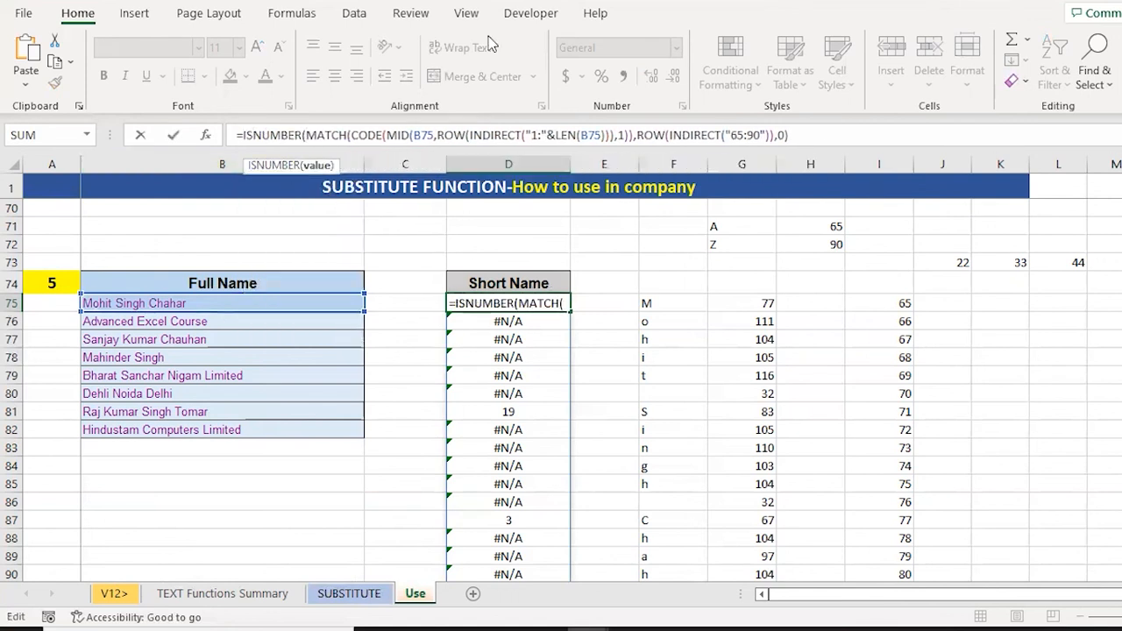
text())
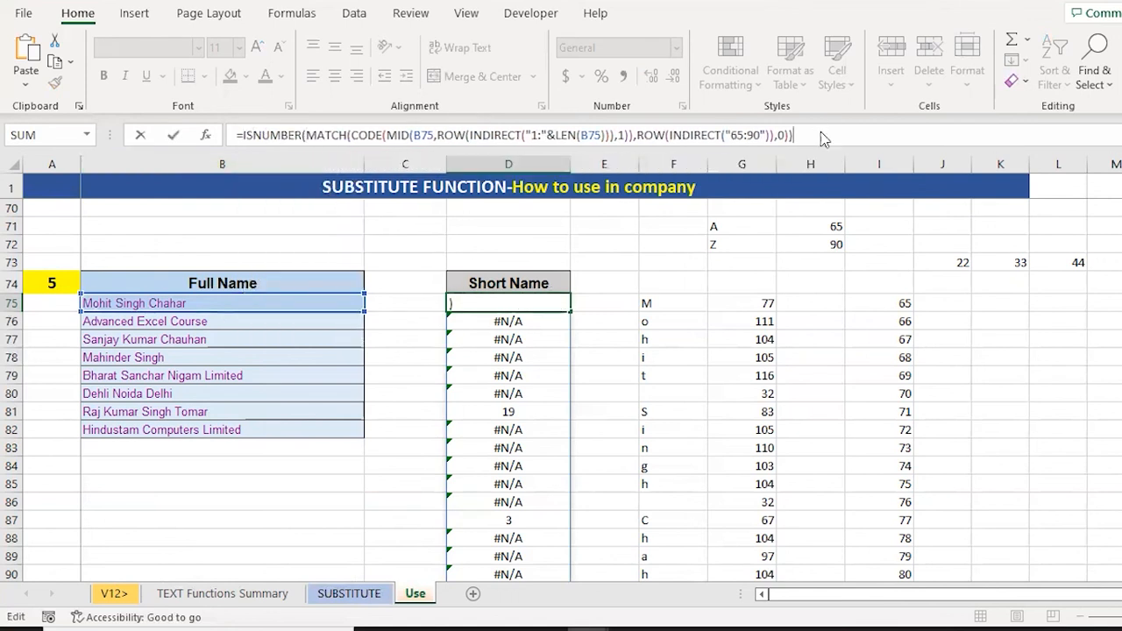
key(ctrl+Return)
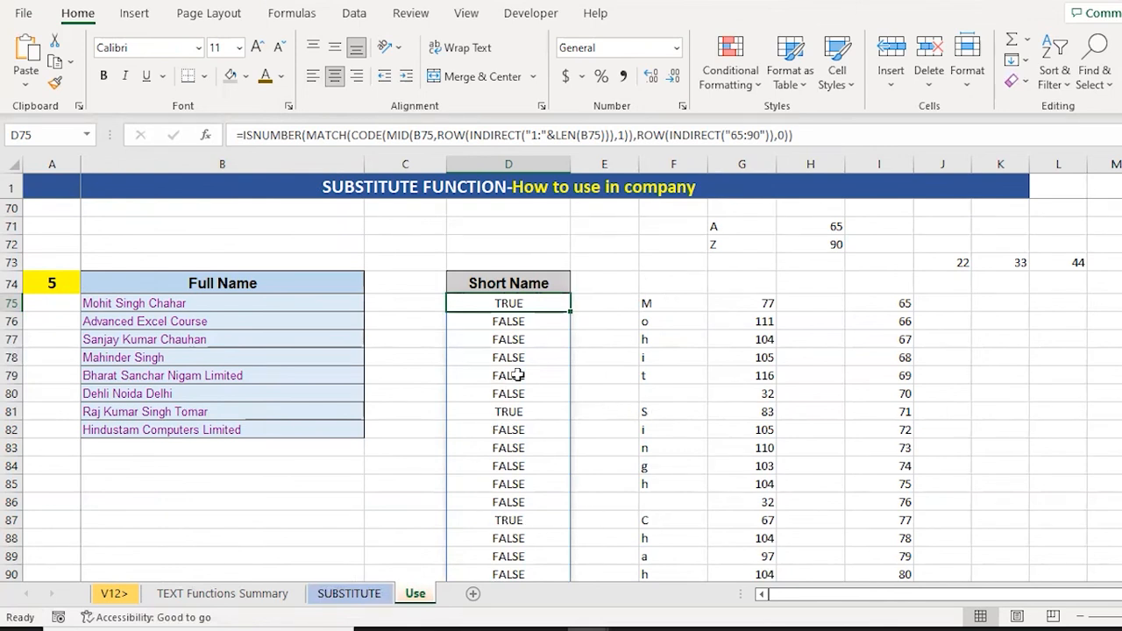
click(239, 132)
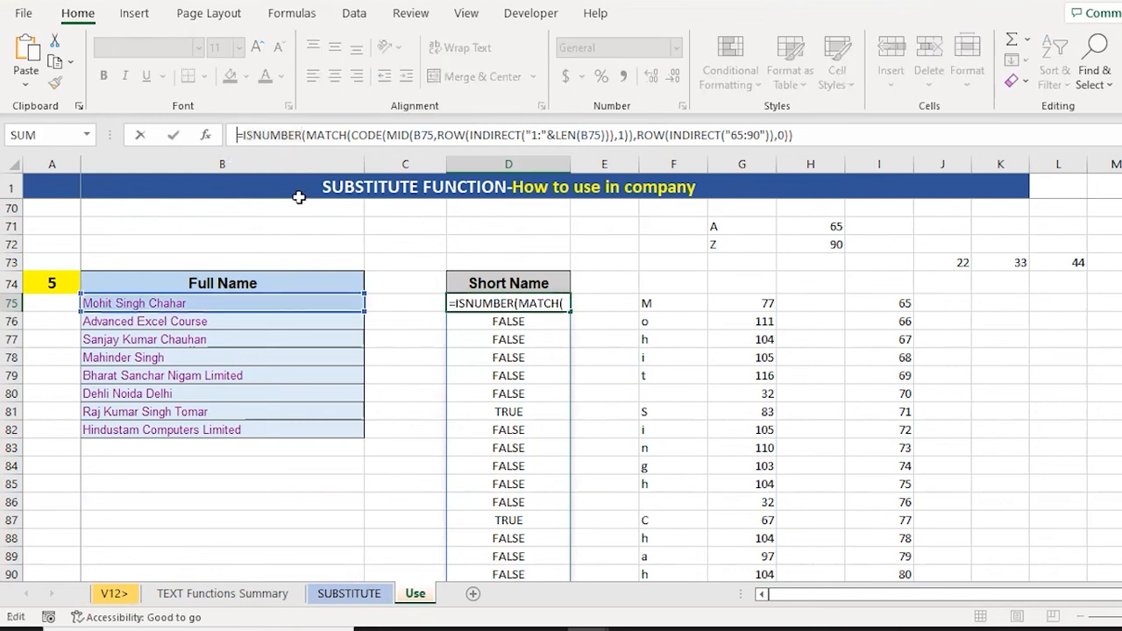
text(IF)
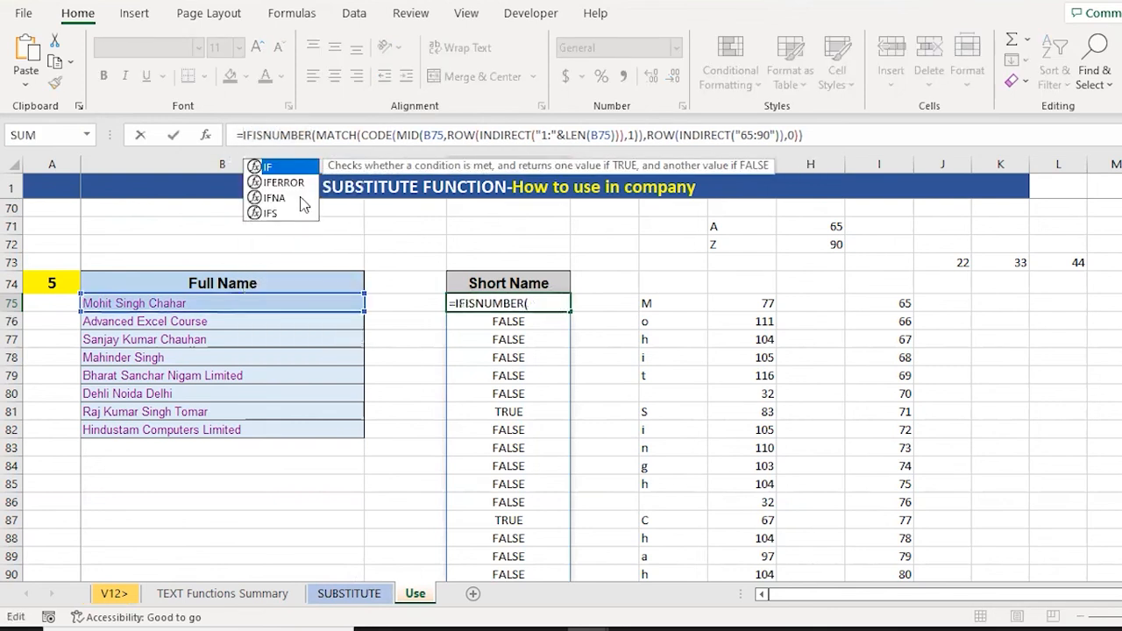
key(BackSpace)
key(BackSpace)
- Copy the MID(B75,ROW(INDIRECT("1:"&LEN(B75))),1) expression from F75 without its equals sign
key(Tab)
key(F2)
key(ctrl+shift+Left)
key(ctrl+shift+Left)
key(ctrl+shift+Left)
key(ctrl+shift+Left)
key(ctrl+shift+Left)
key(ctrl+shift+Left)
key(ctrl+shift+Left)
key(ctrl+shift+Left)
key(ctrl+c)
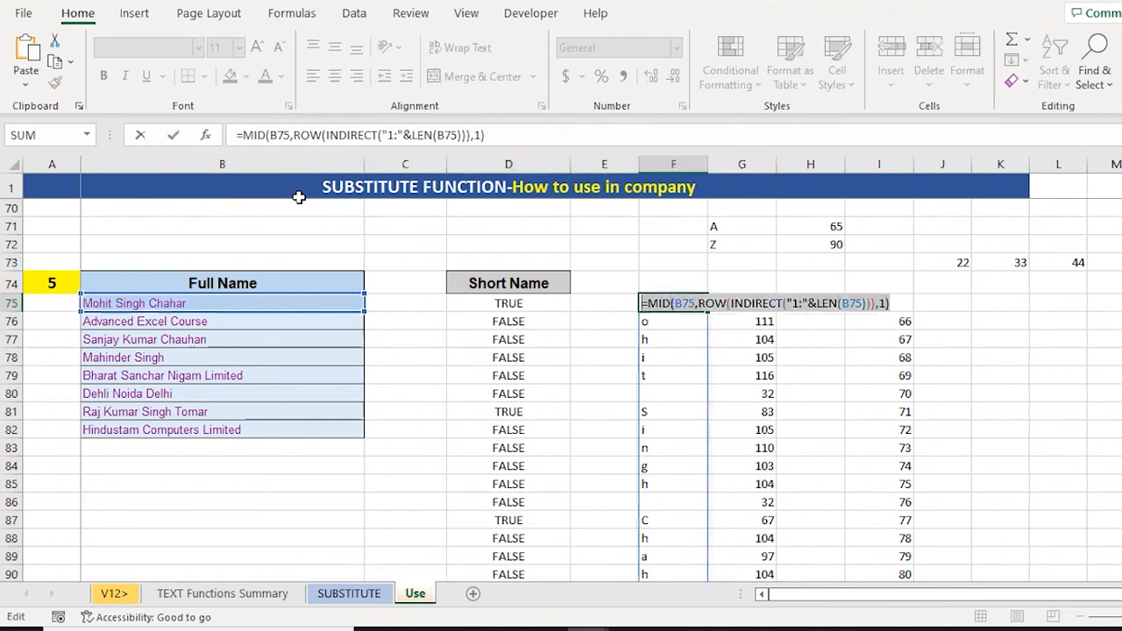
key(Escape)
- Wrap the D75 test in IF, returning the copied MID(B75,ROW(INDIRECT("1:"&LEN(B75))),1) expression when true and "" when false
key(Left)
key(Left)
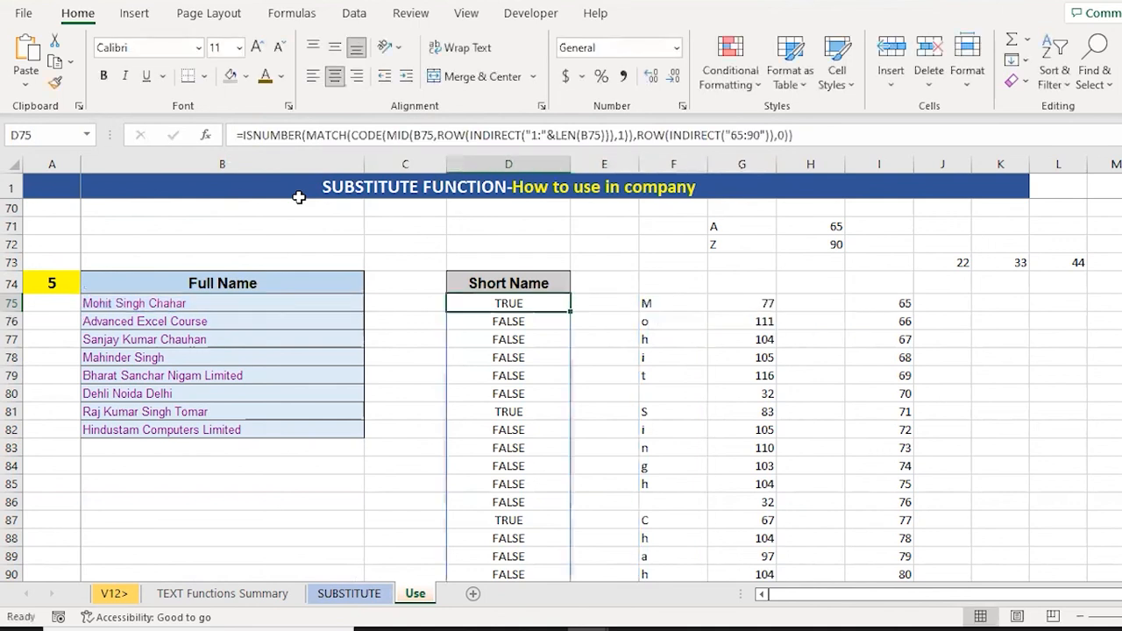
key(F2)
text(IF()
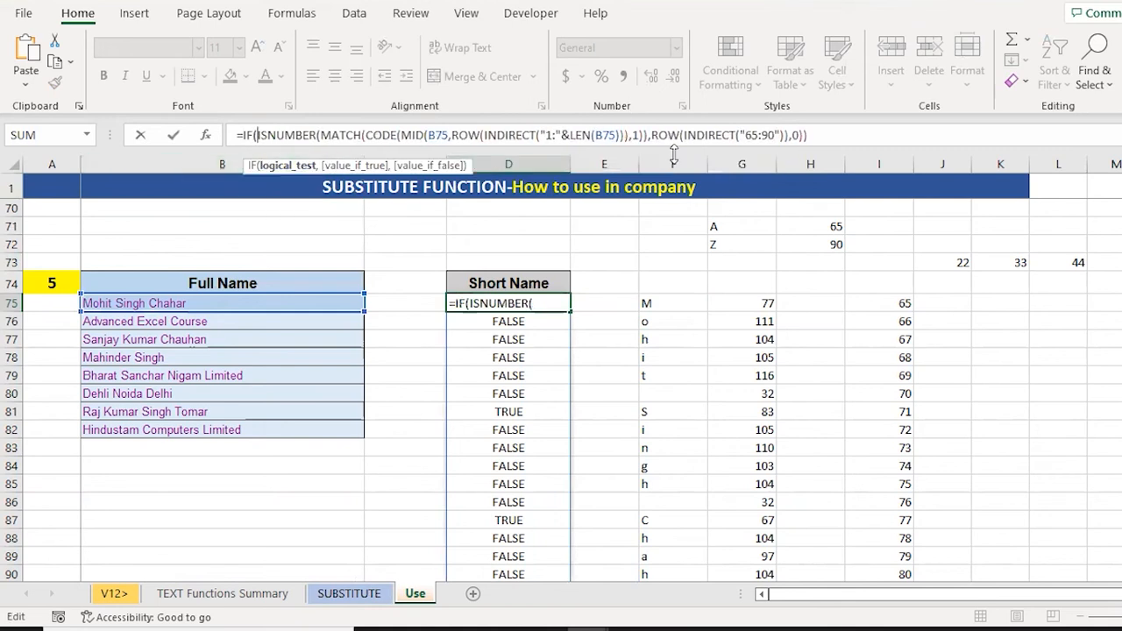
click(837, 138)
text(,)
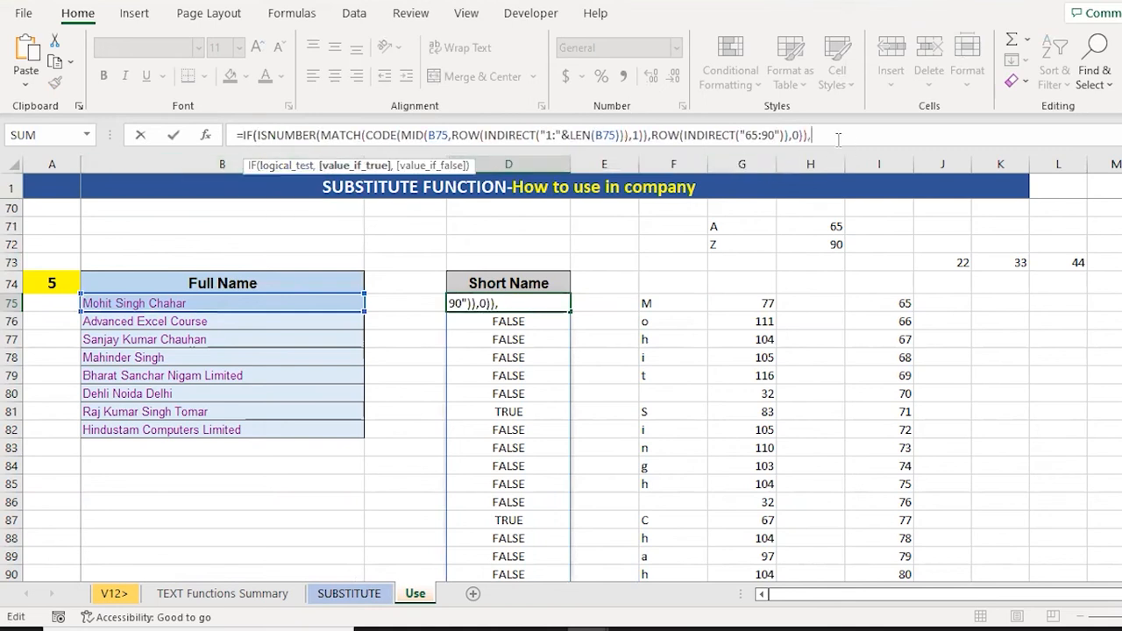
key(ctrl+v)
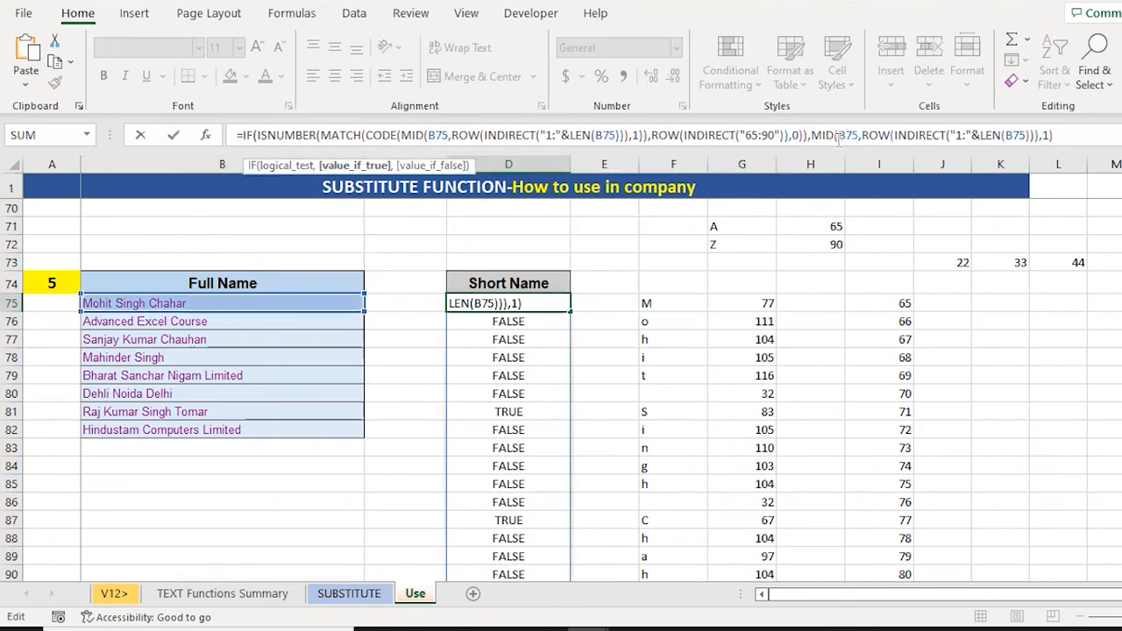
text(,)
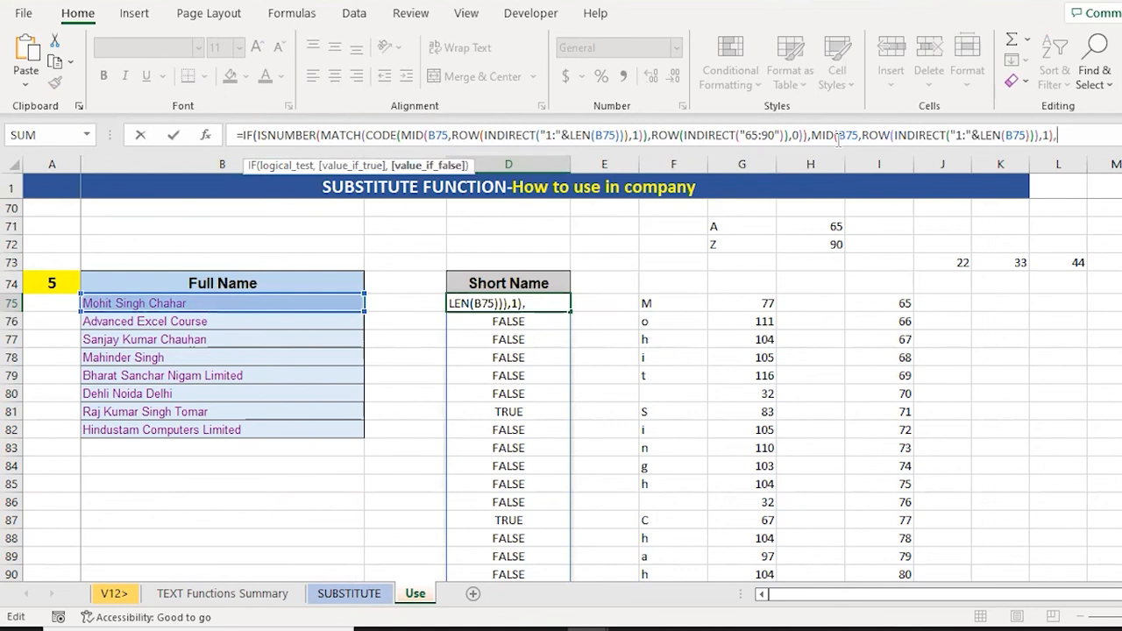
text(""))
key(ctrl+Return)
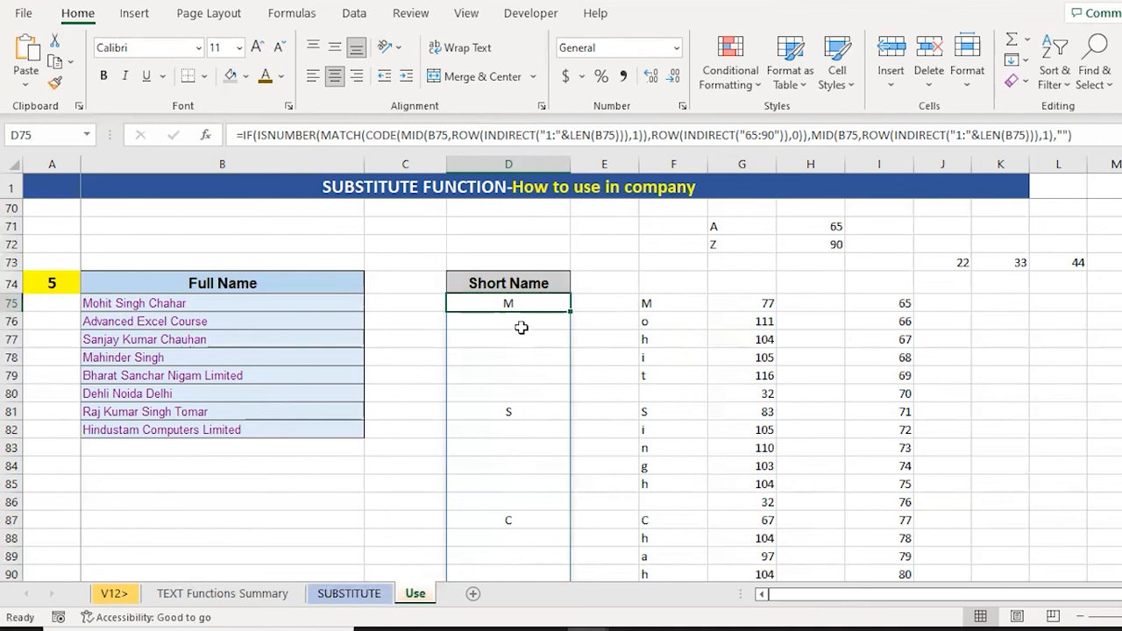
- Wrap the IF formula in D75 in CONCAT to join the capital letters into one short name
click(235, 136)
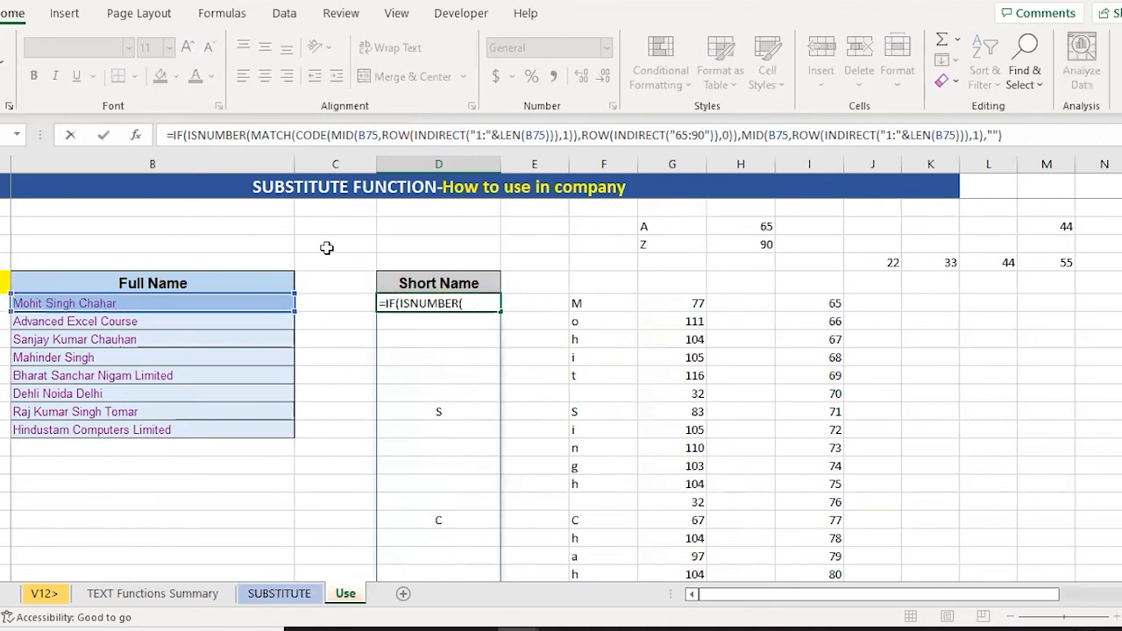
text(CON)
key(Tab)
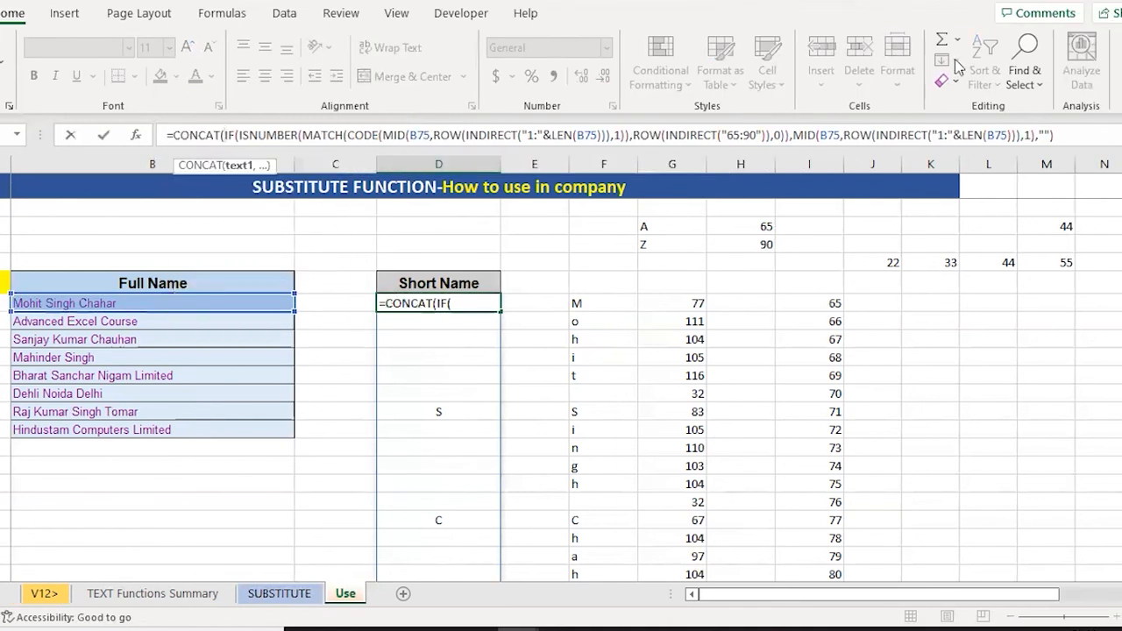
key(End)
text())
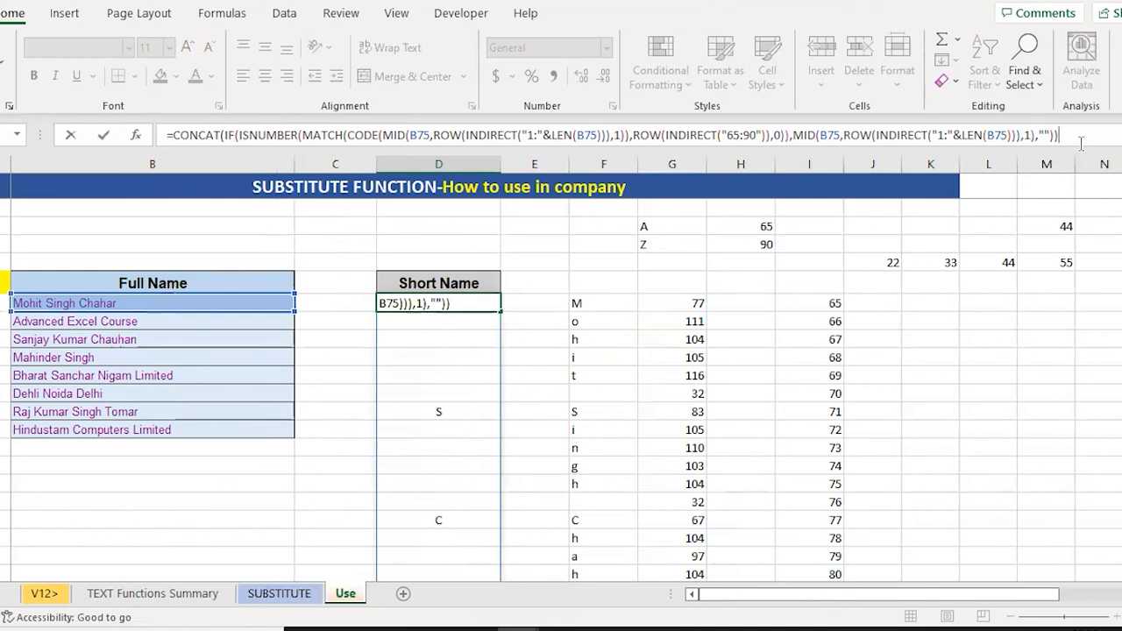
key(ctrl+Return)
- Copy the short-name formula from D75 down to D82 for all the listed full names
key(ctrl+c)
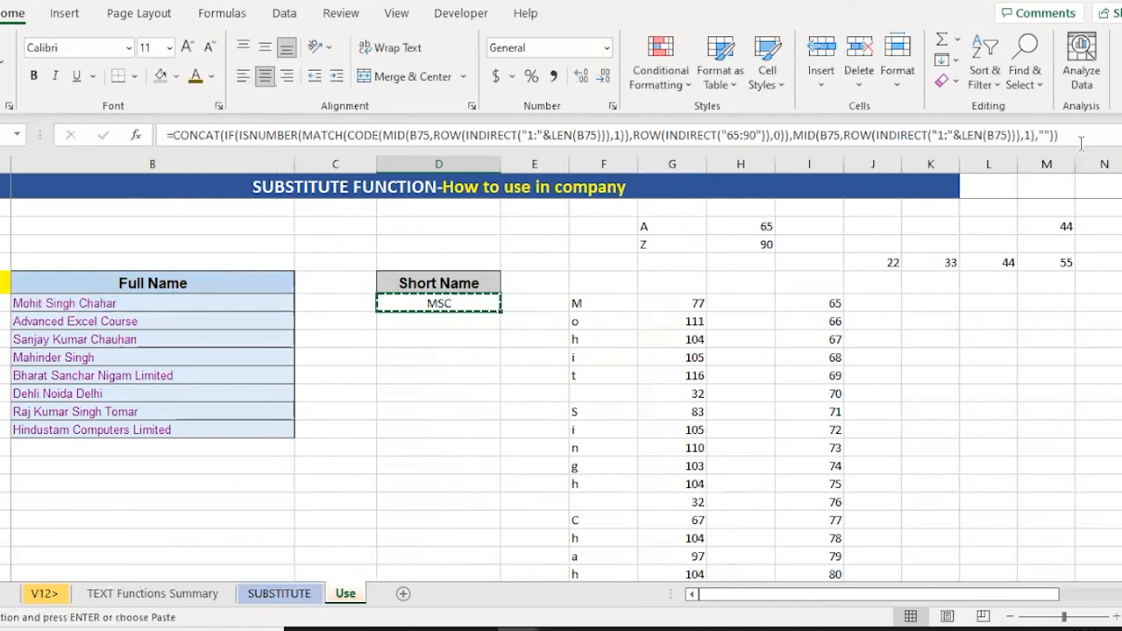
key(shift+Down)
key(shift+Down)
key(shift+Down)
key(shift+Down)
key(shift+Down)
key(shift+Down)
key(shift+Down)
key(Return)
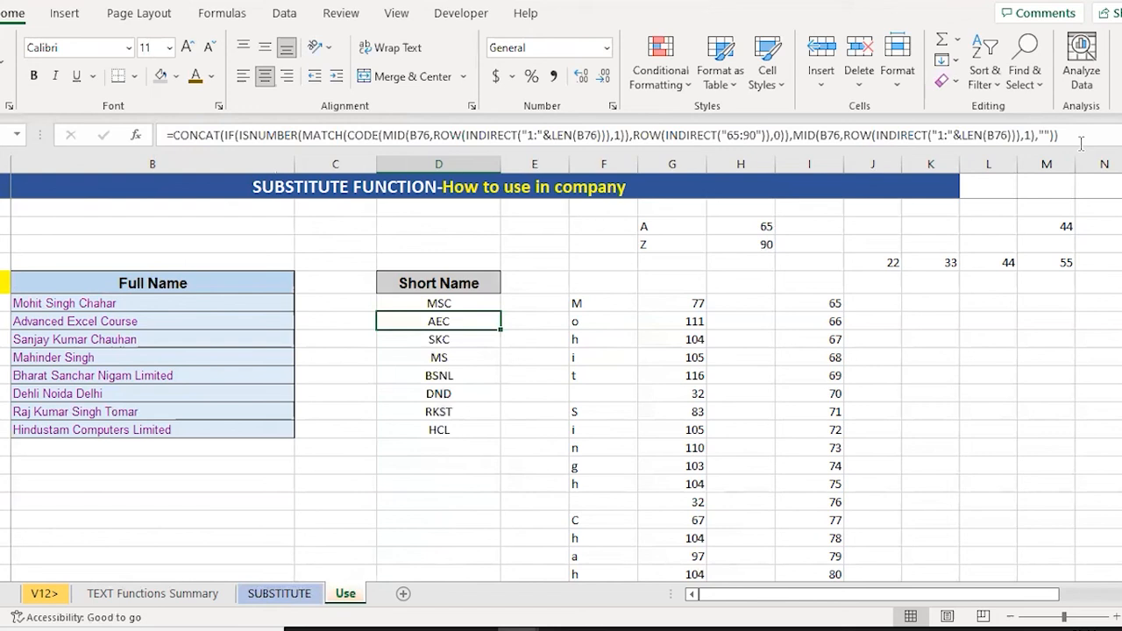
key(Down)
key(Down)
key(Down)
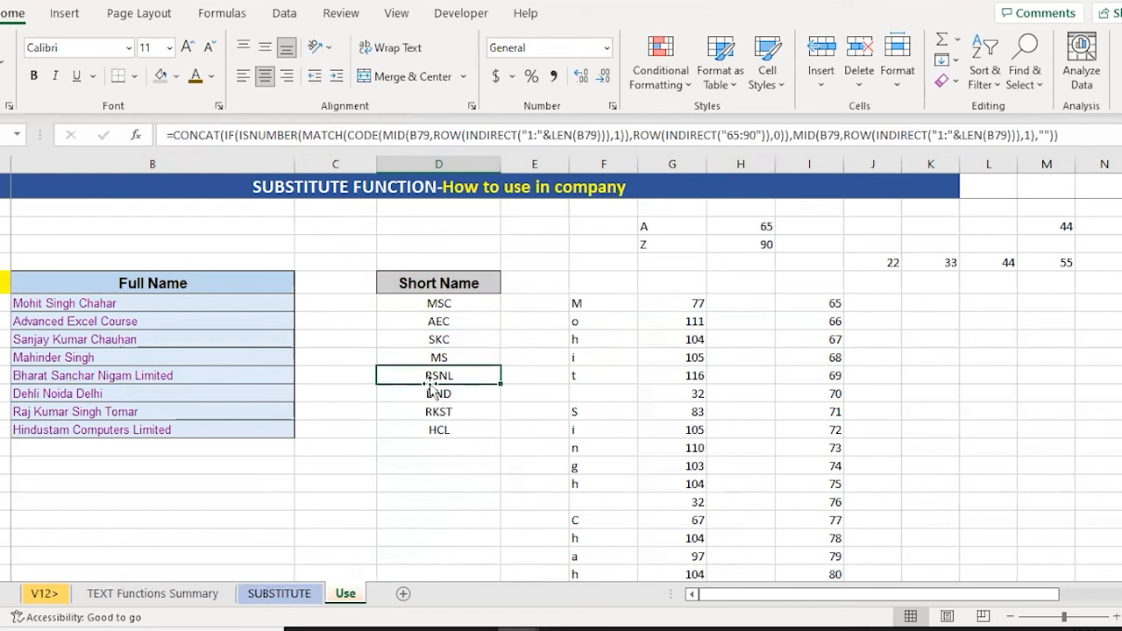
- Replace the outer CONCAT function with TEXTJOIN in the short-name formula in D77
click(448, 322)
key(Down)
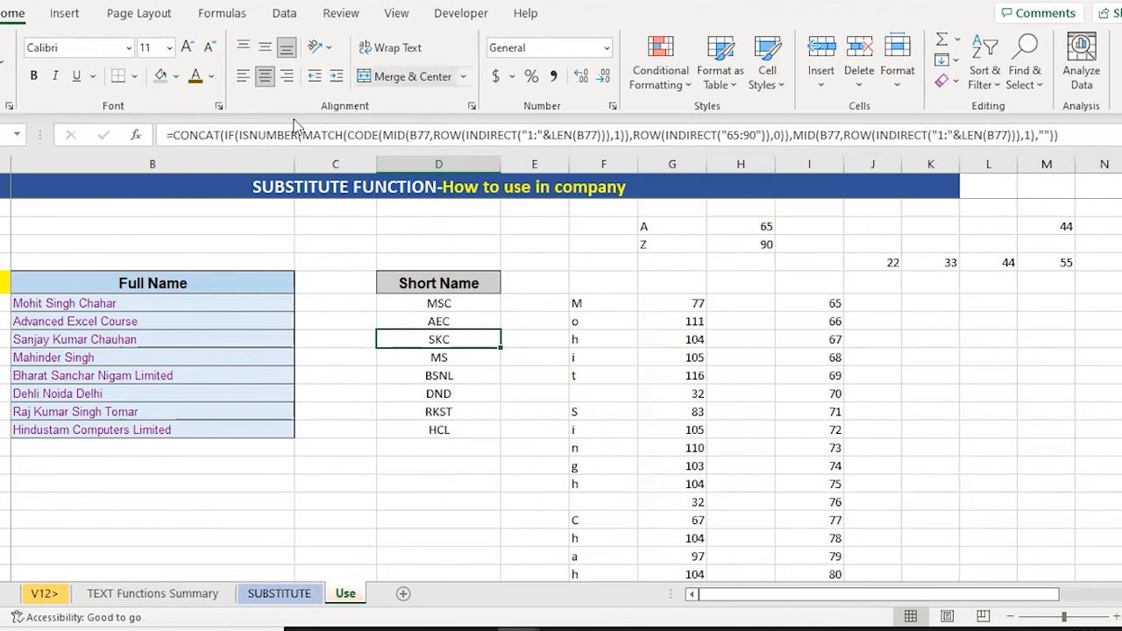
click(204, 133)
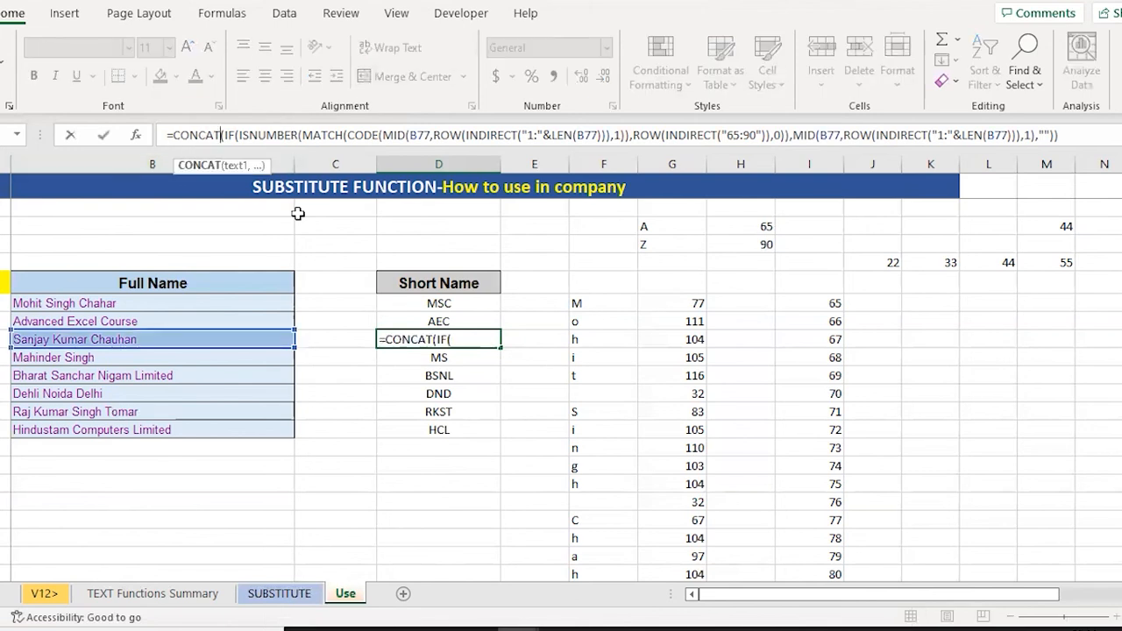
key(shift+Home)
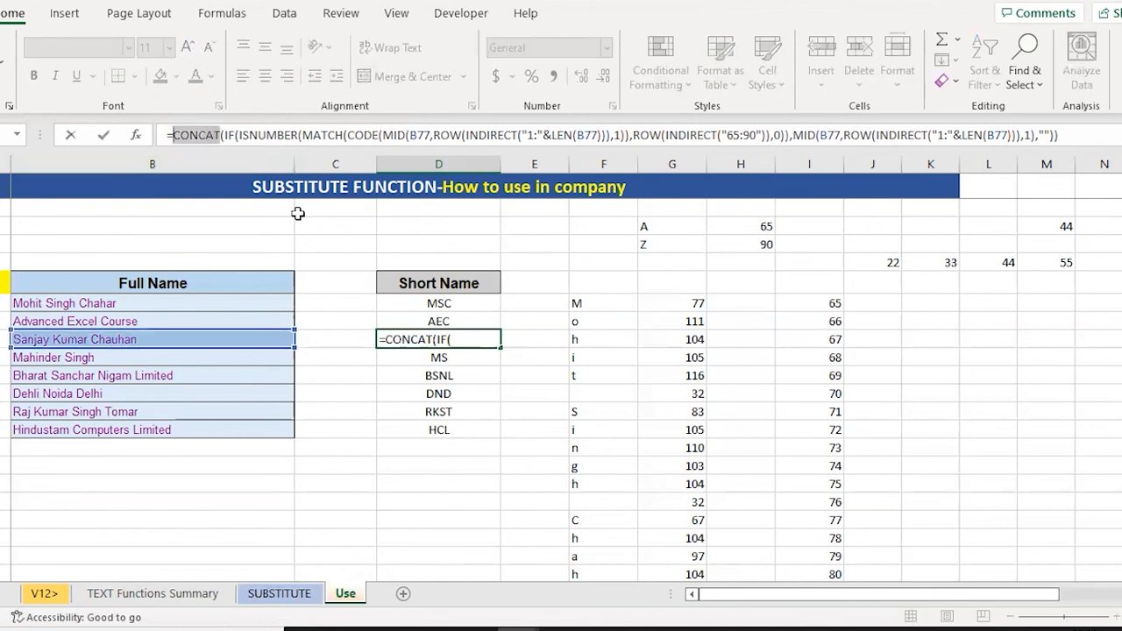
text(=TEXTJ)
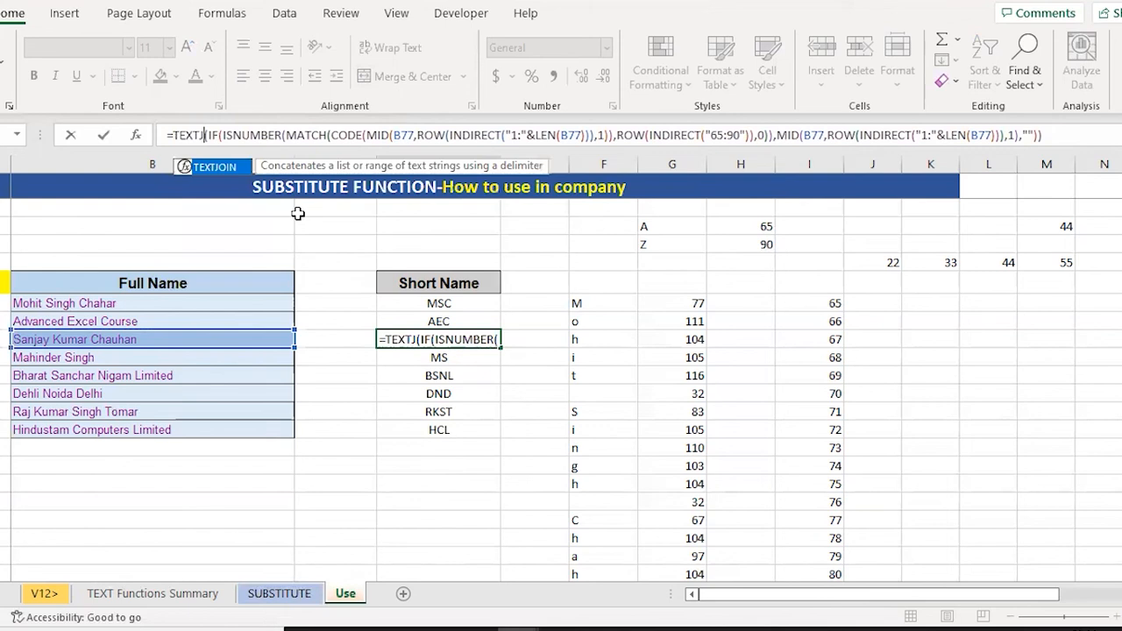
text(OIN)
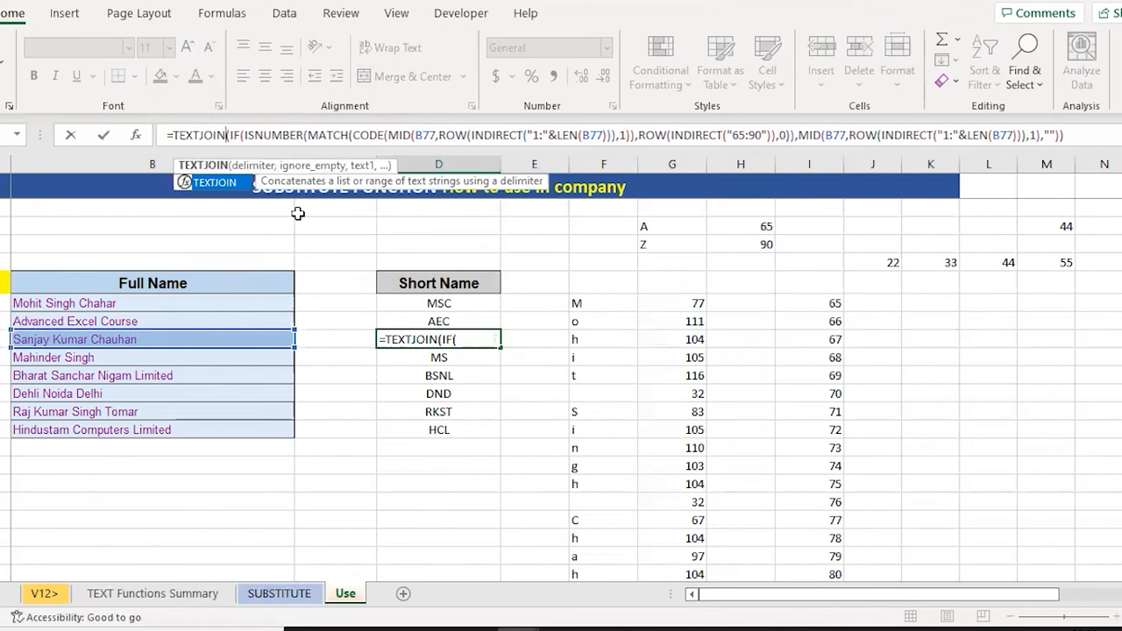
key(Delete)
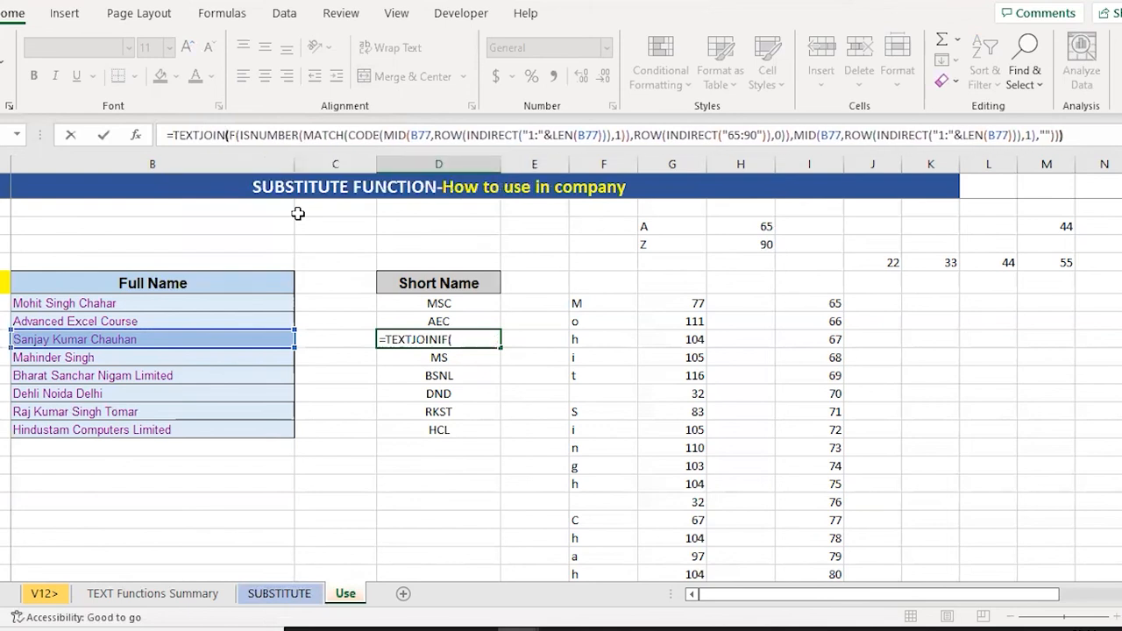
text(()
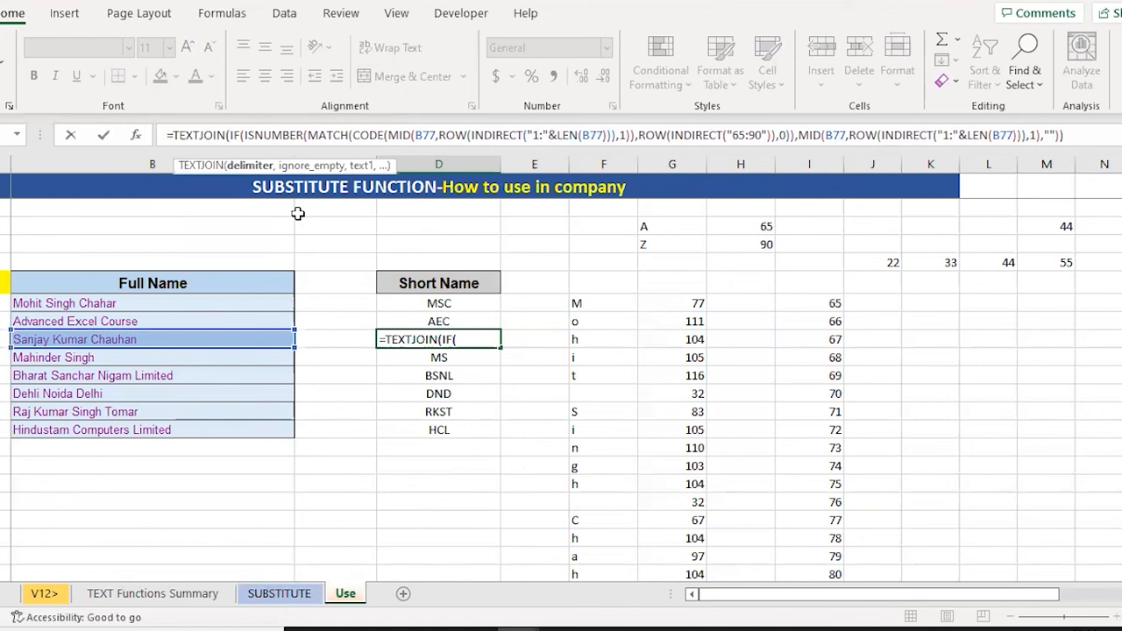
- Give the TEXTJOIN formula in D77 the delimiter "." and ignore_empty argument 1 ahead of the IF expression
text(")
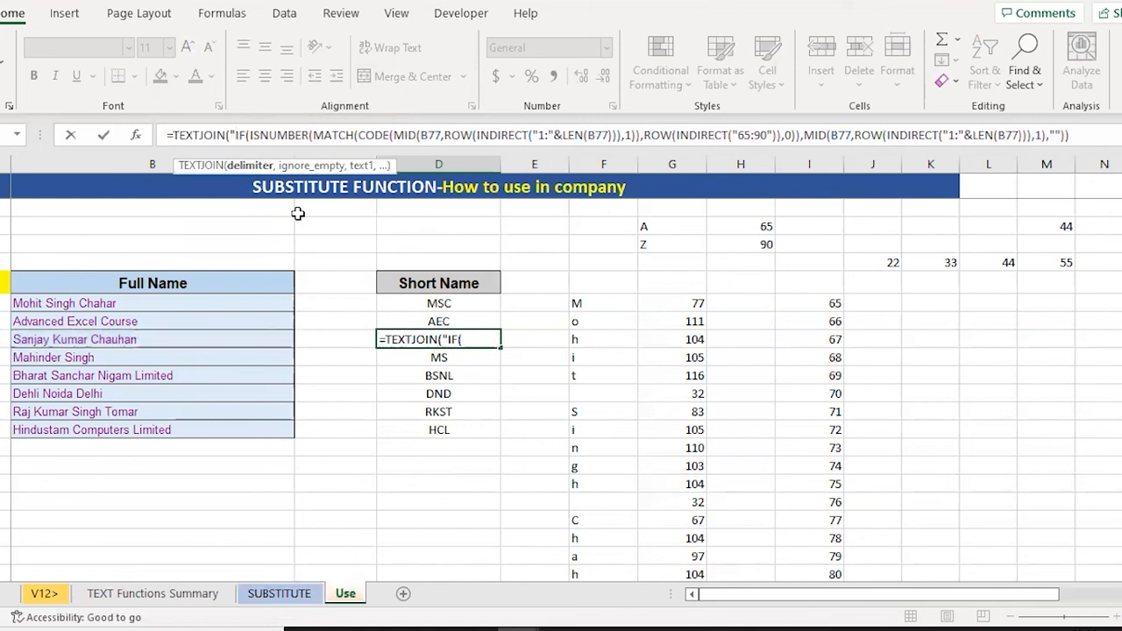
text(.",)
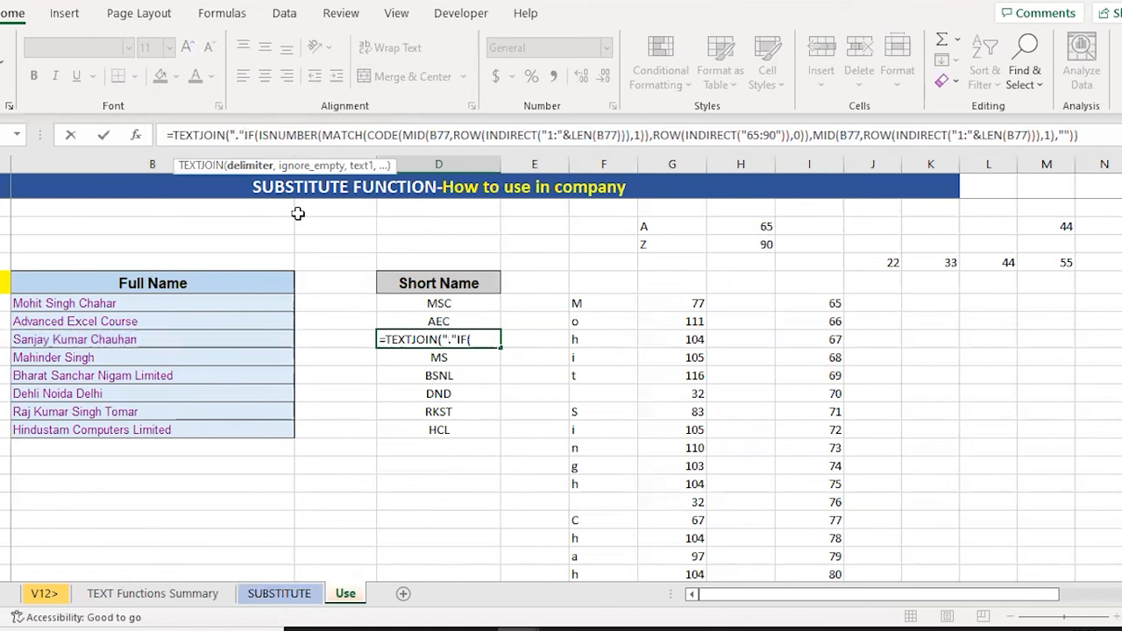
text(1)
text(,)
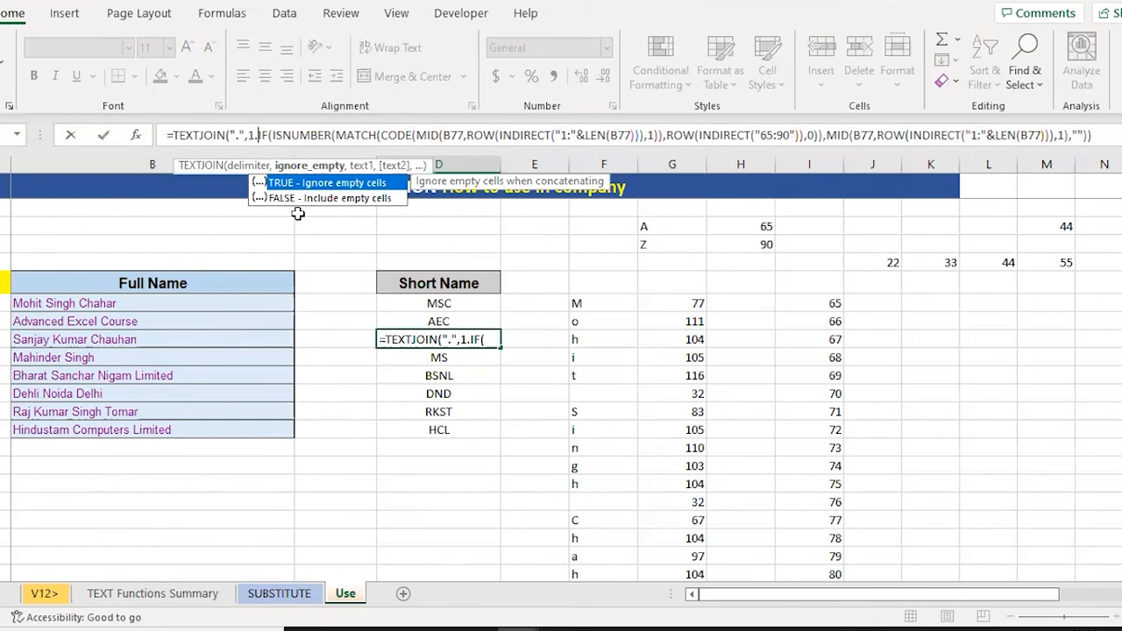
key(Right)
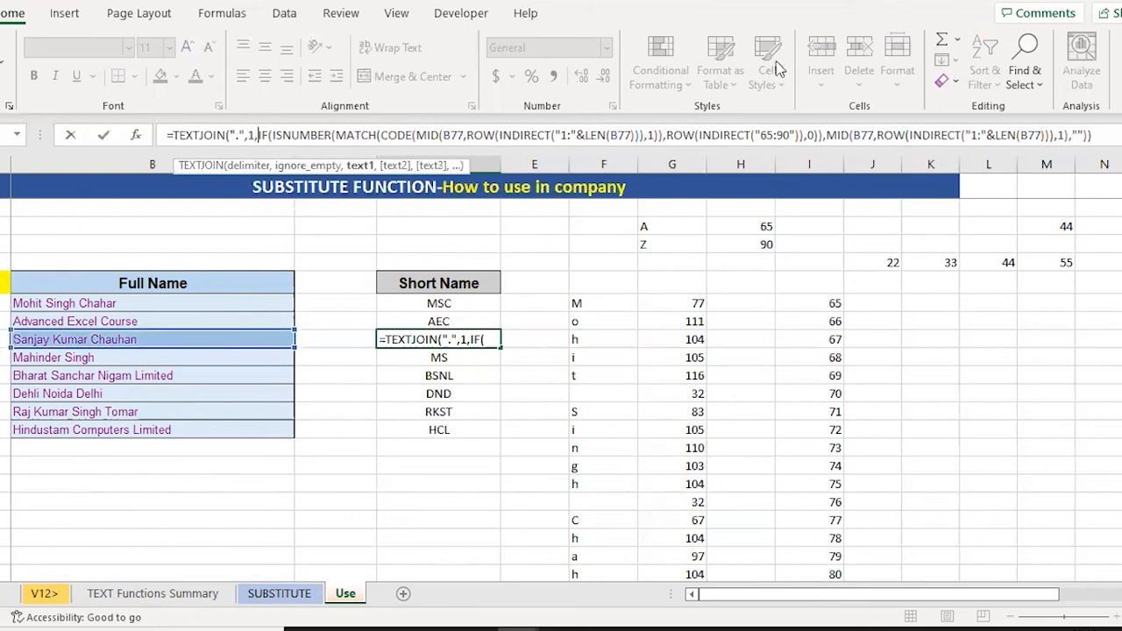
click(1108, 133)
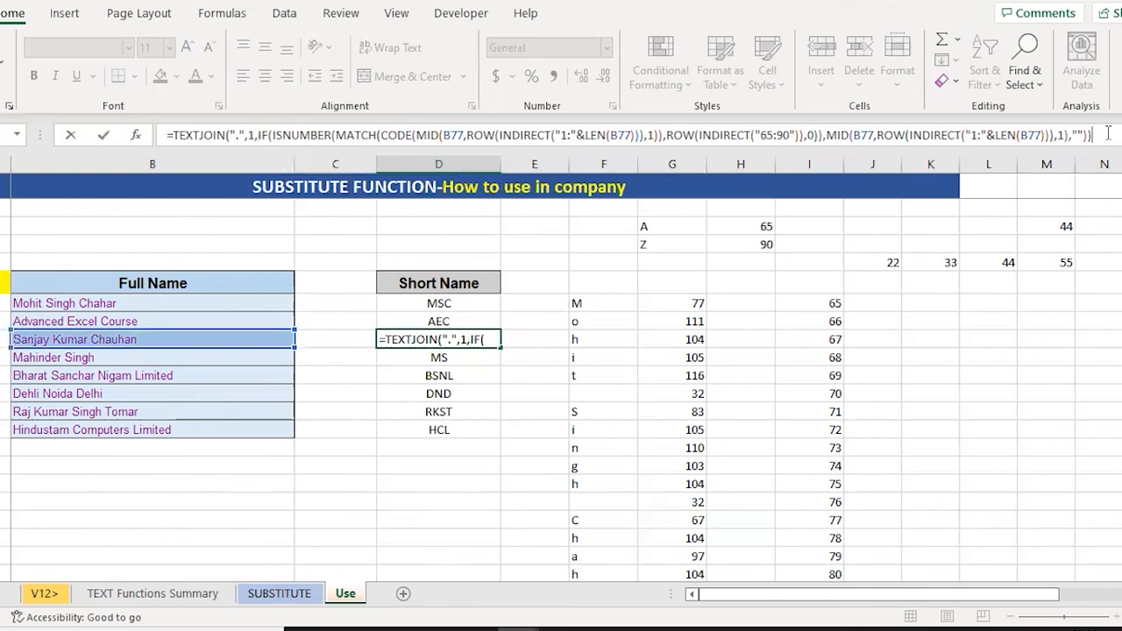
key(Return)
key(Return)
- Copy the TEXTJOIN formula from D77 down to D82 for the remaining full names
key(ctrl+c)
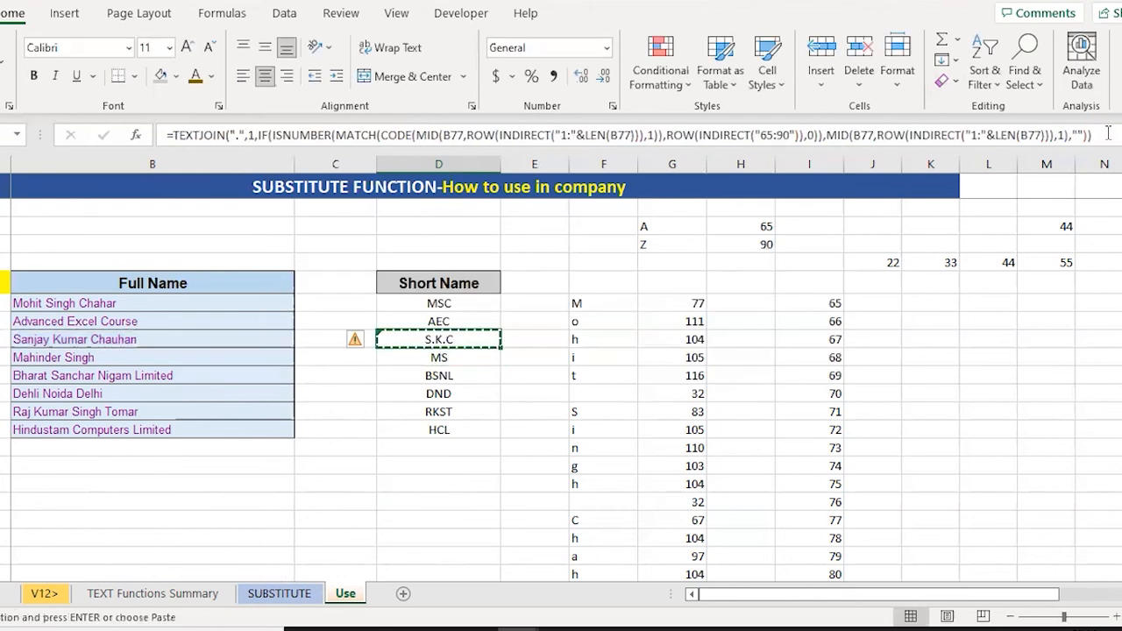
key(shift+Down)
key(shift+Down)
key(shift+Down)
key(shift+Down)
key(shift+Down)
key(ctrl+v)
key(Escape)
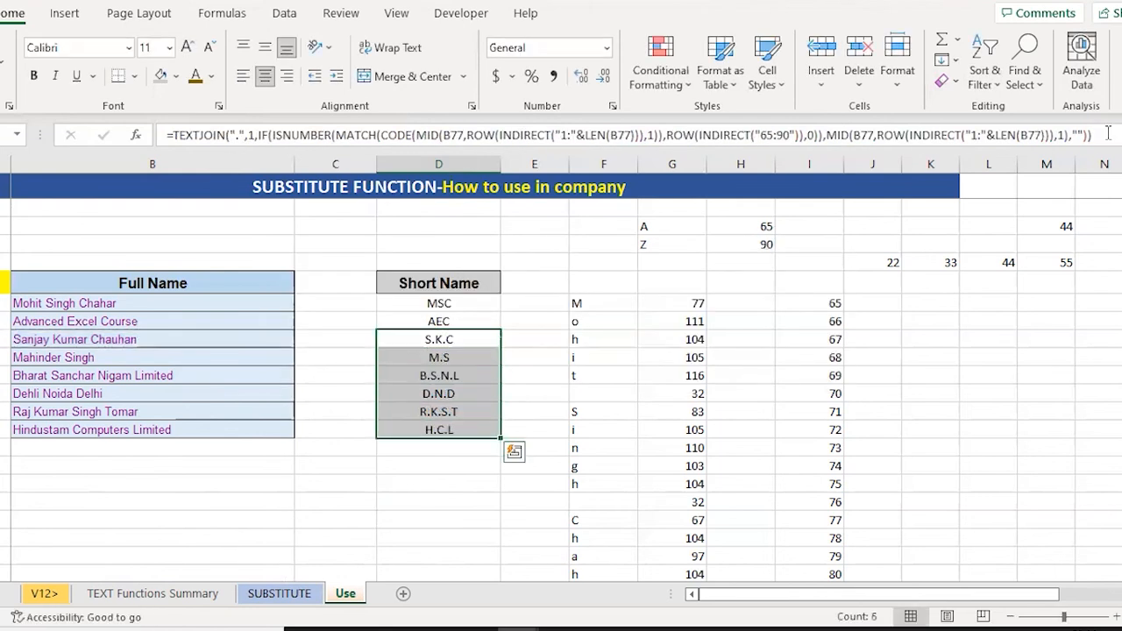
- Examine the dotted short names and their TEXTJOIN formulas in D77:D82
key(Down)
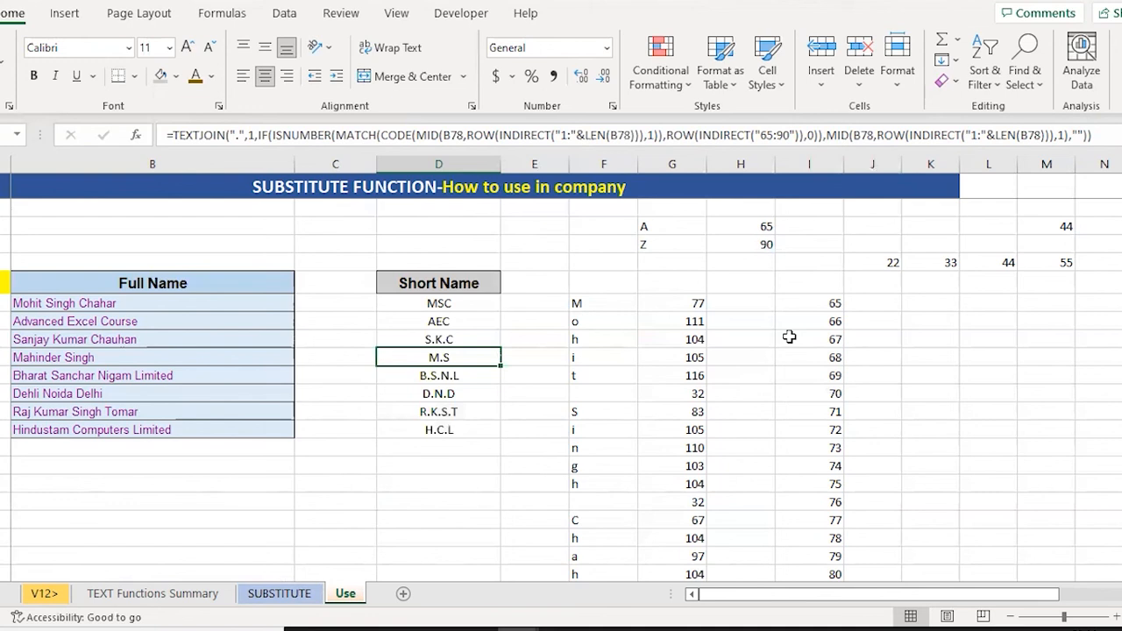
key(Up)
key(Up)
key(Down)
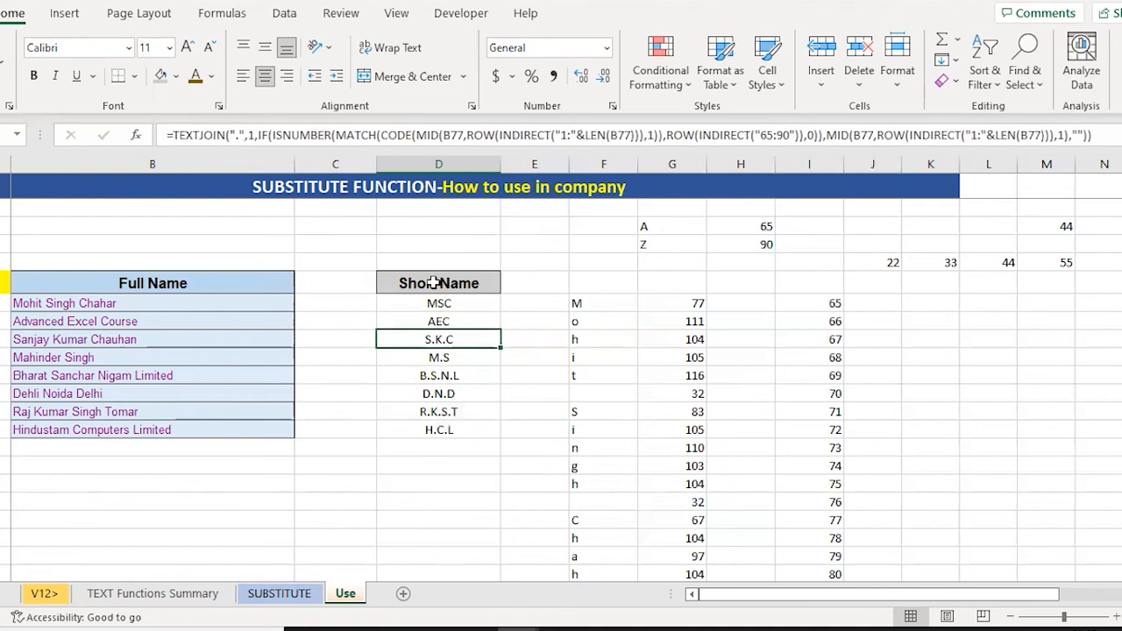
key(Down)
key(Down)
key(Down)
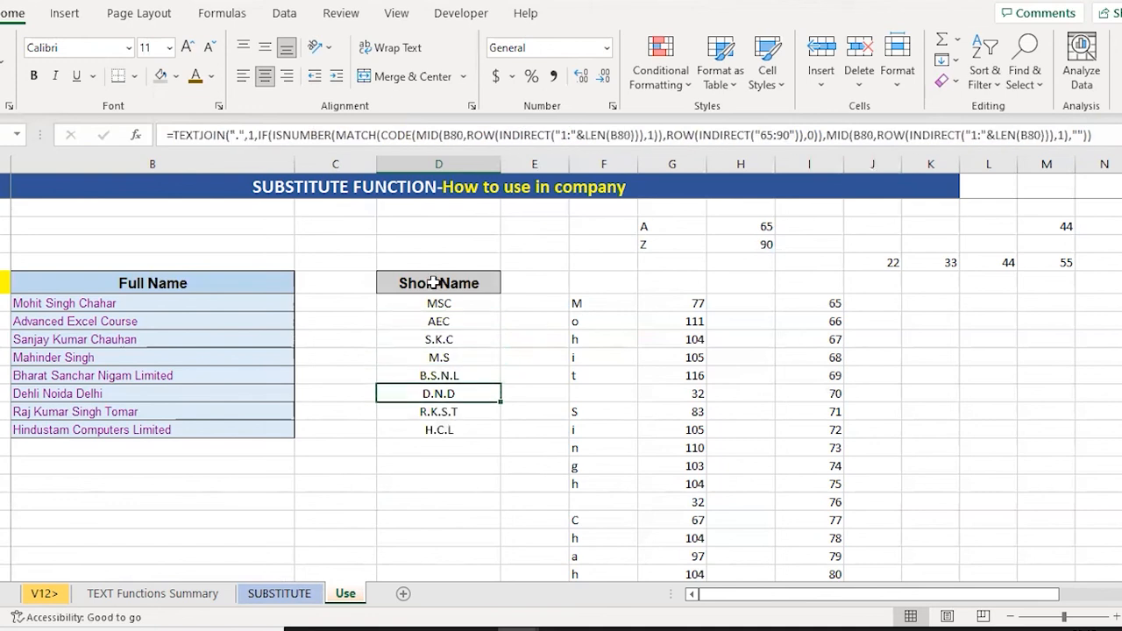
key(Down)
key(Down)
key(Down)
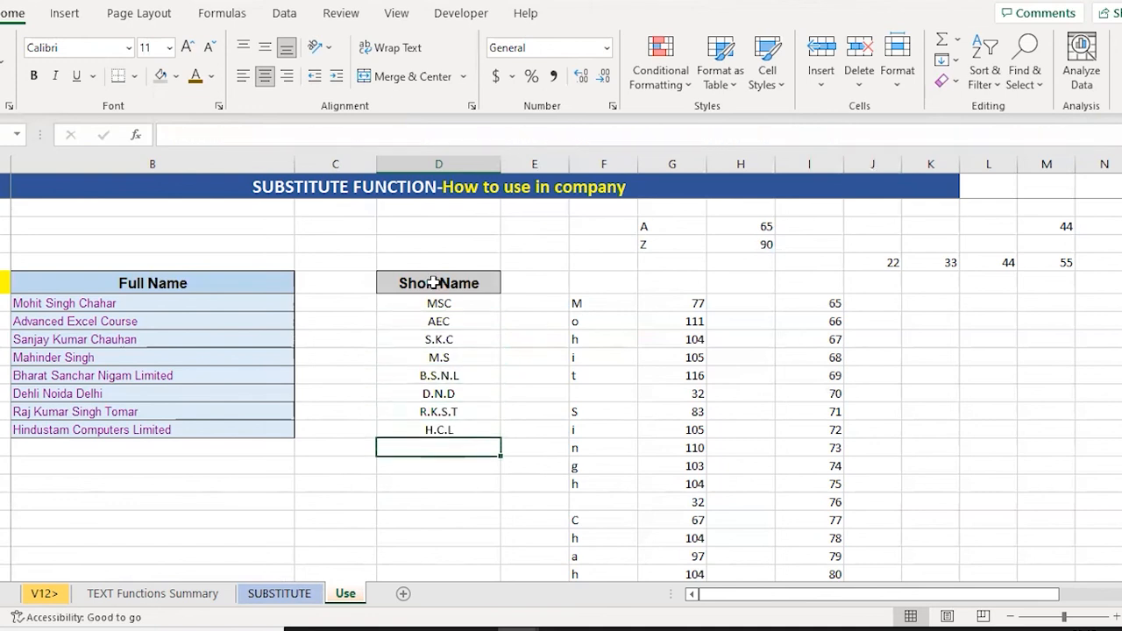
key(Up)
key(Up)
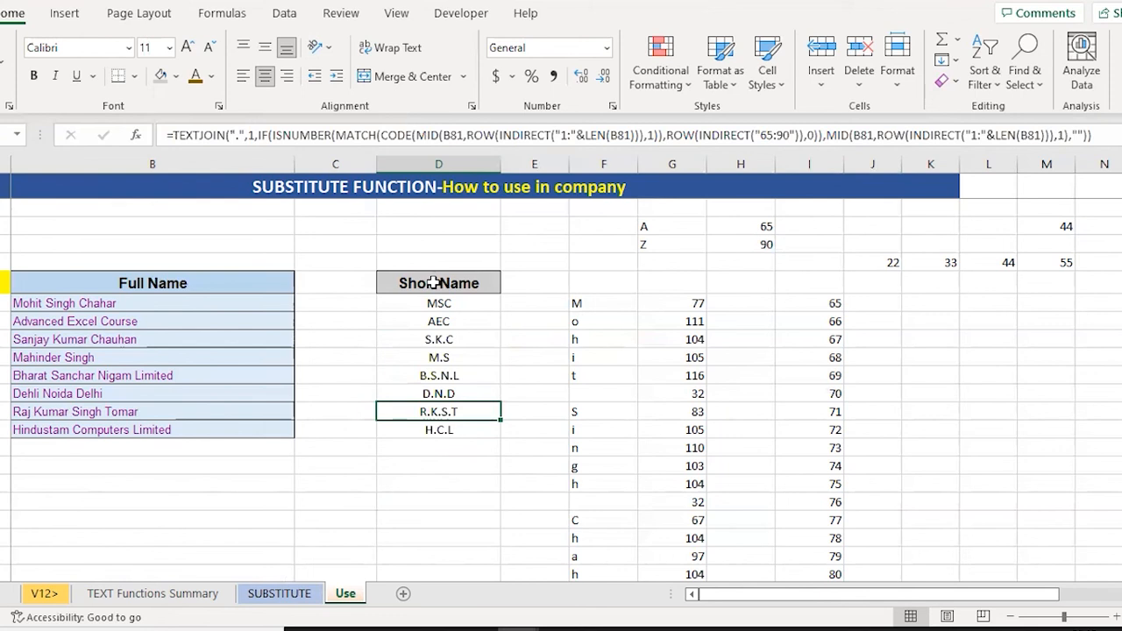
- Go to the TEXT Functions Summary sheet and look through its list of text functions
key(ctrl+Page_Up)
key(ctrl+Page_Up)
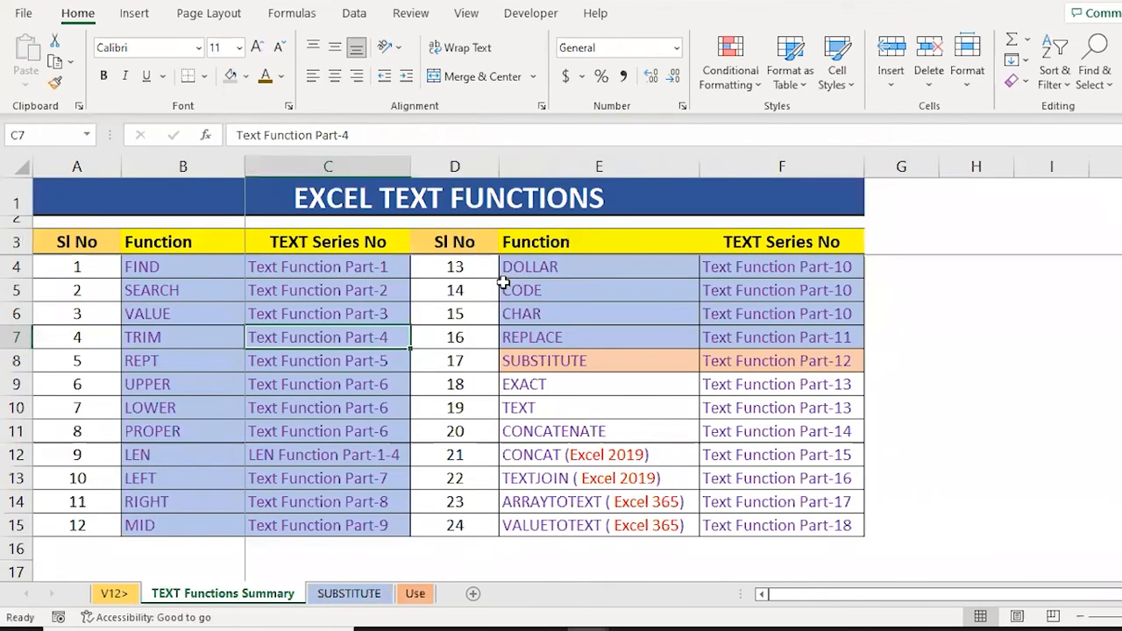
key(Down)
key(Down)
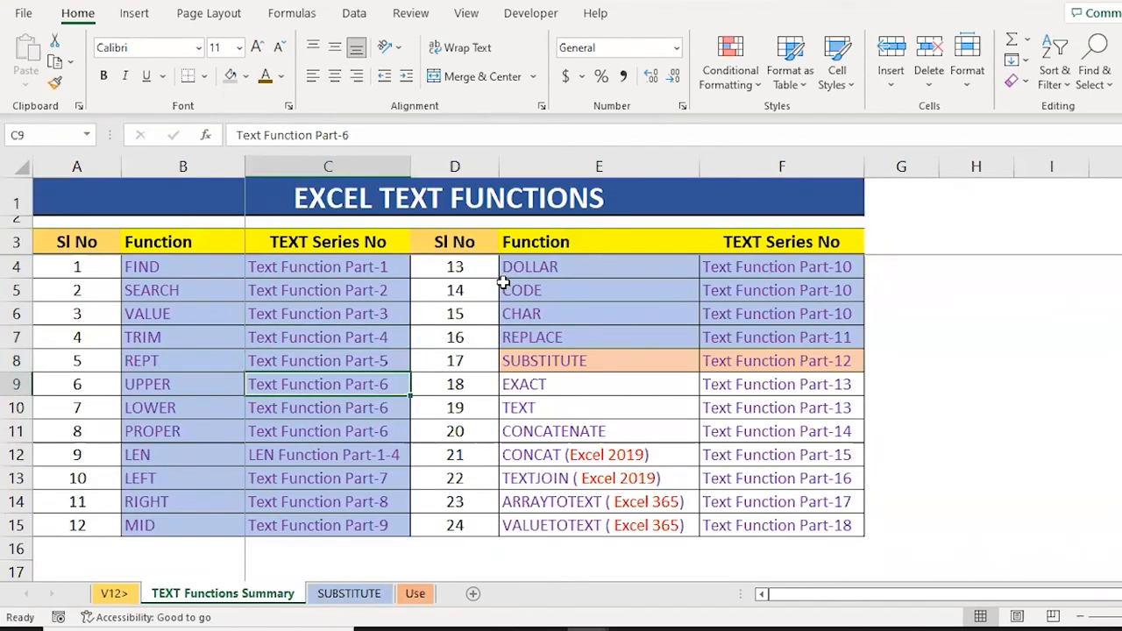